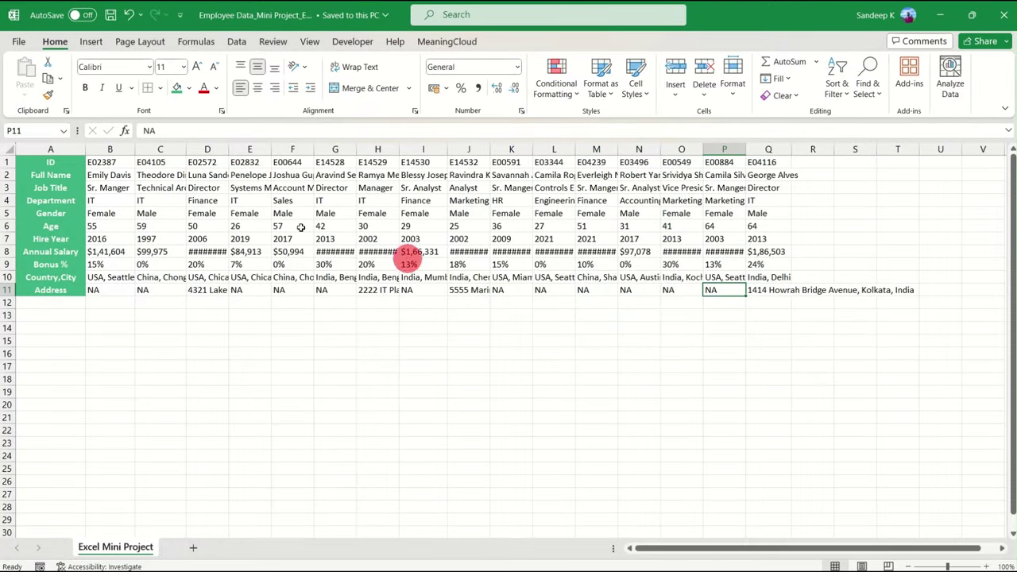
- Examine the employee data laid out with headings in column A, and read question 1 on the task slide
{"action": "left_click_drag", "start_coordinate": [50, 169], "coordinate": [579, 271]}
{"action": "left_click", "coordinate": [579, 272]}
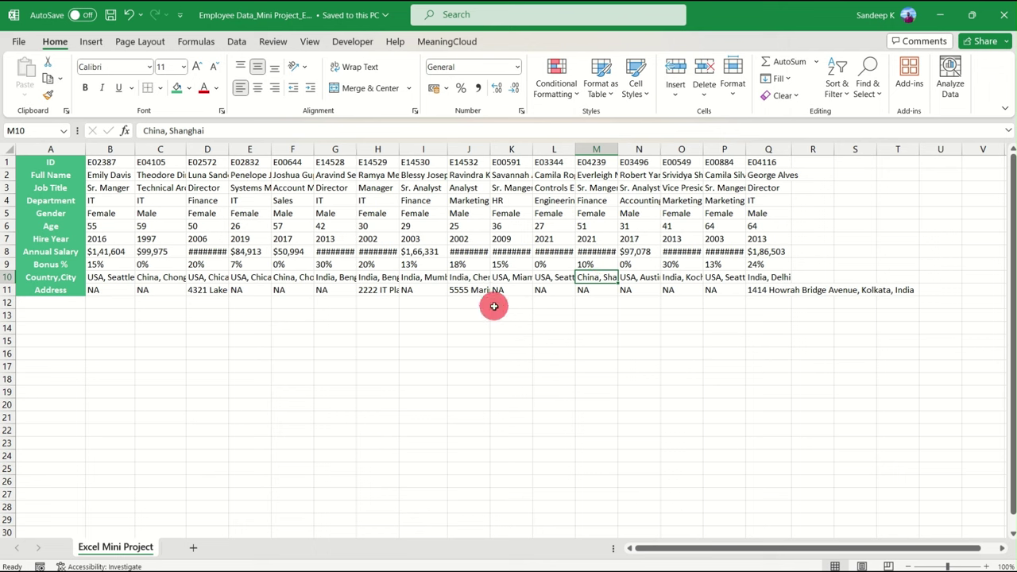
{"action": "key", "text": "alt+Tab"}
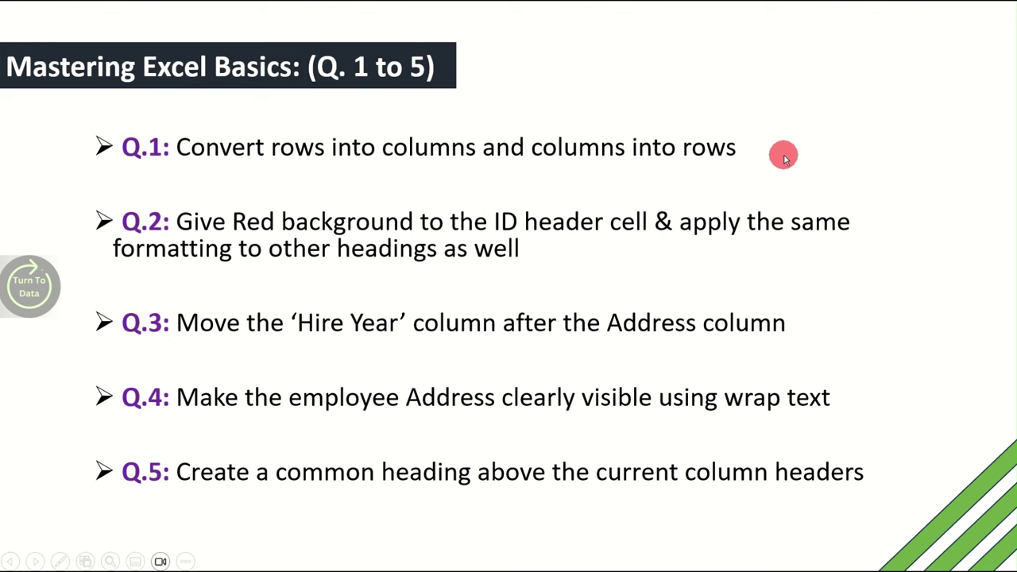
{"action": "key", "text": "alt+Tab"}
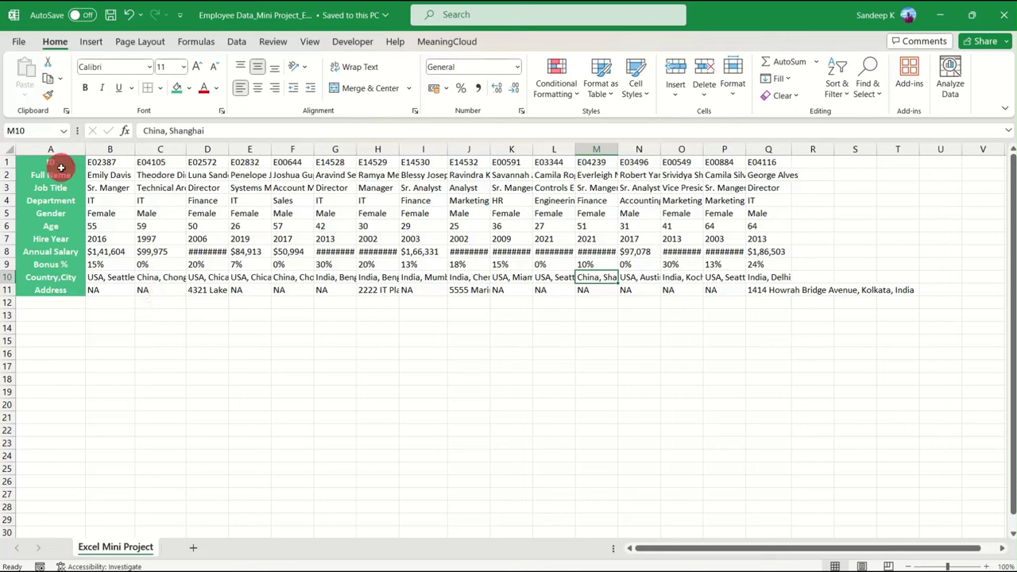
{"action": "left_click_drag", "start_coordinate": [59, 164], "coordinate": [166, 220]}
{"action": "left_click", "coordinate": [166, 220]}
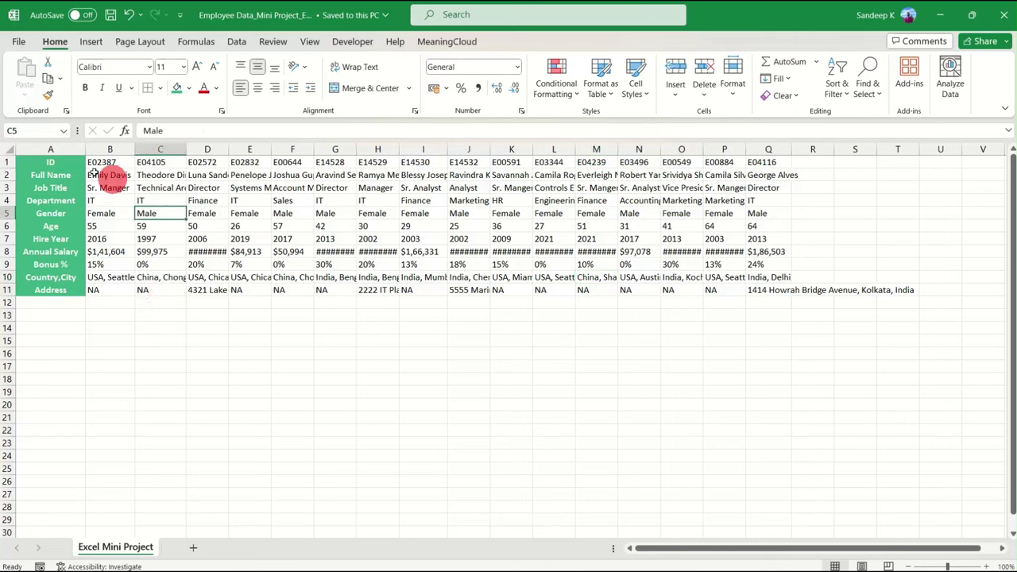
{"action": "left_click_drag", "start_coordinate": [56, 164], "coordinate": [721, 282]}
{"action": "left_click", "coordinate": [378, 239]}
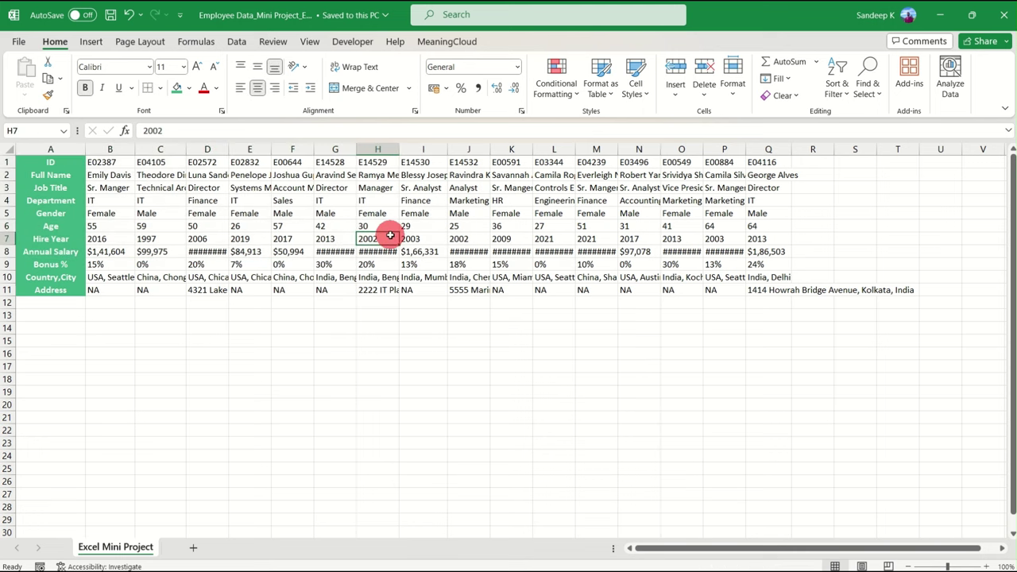
{"action": "left_click", "coordinate": [163, 213]}
{"action": "left_click", "coordinate": [320, 202]}
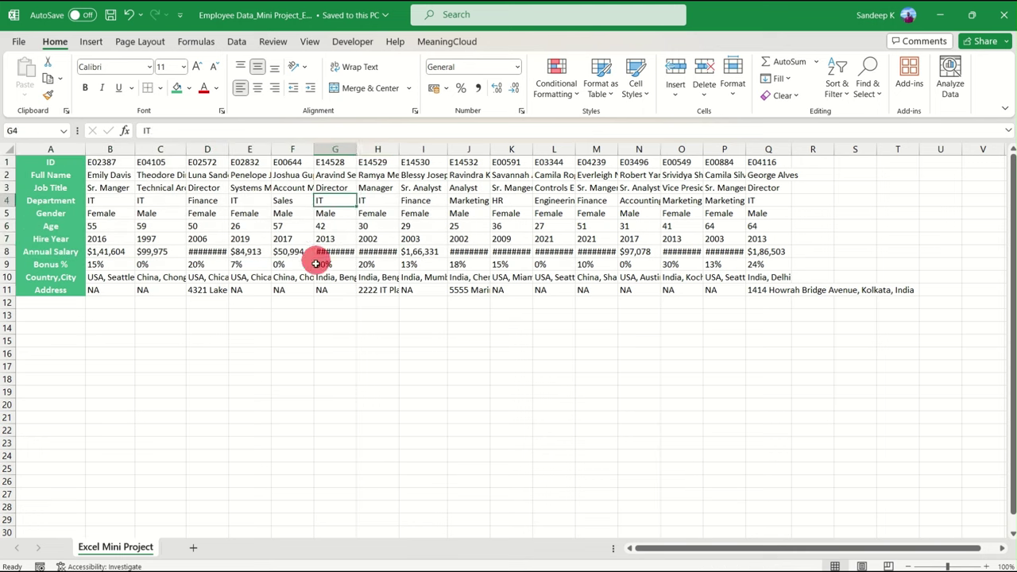
{"action": "left_click", "coordinate": [309, 226]}
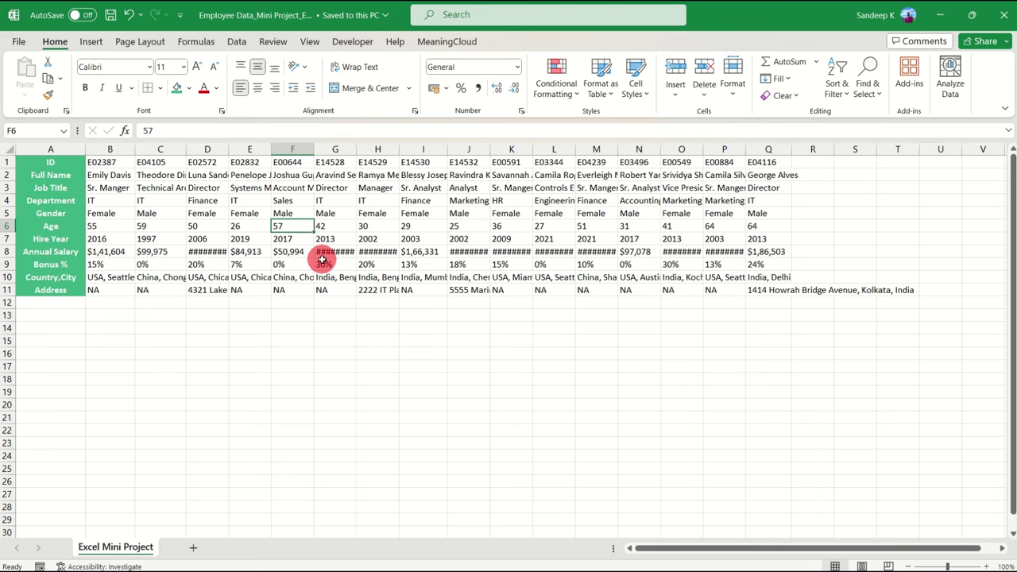
- Copy the whole employee table and paste it transposed at cell A14
{"action": "key", "text": "ctrl+a"}
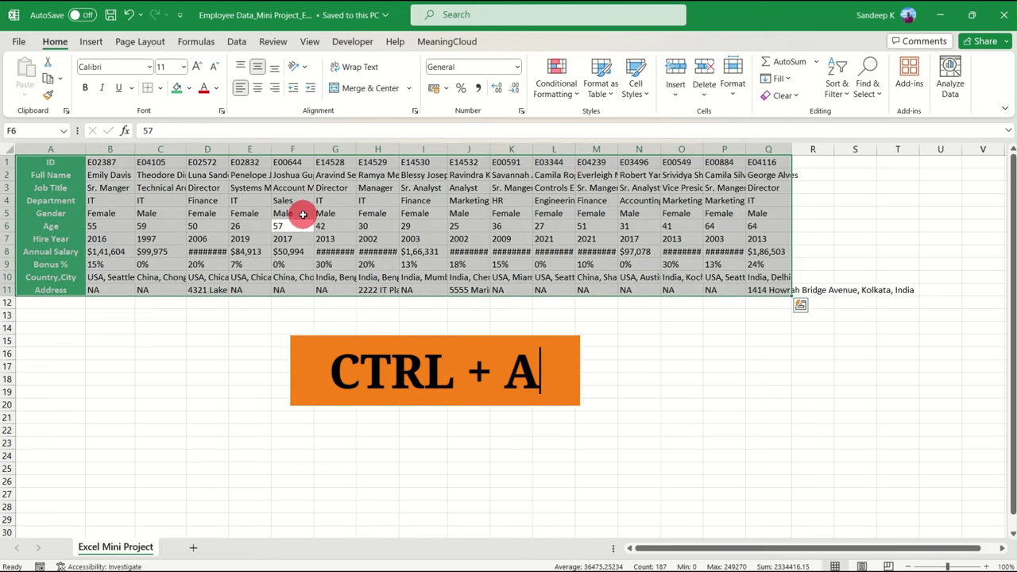
{"action": "key", "text": "ctrl+c"}
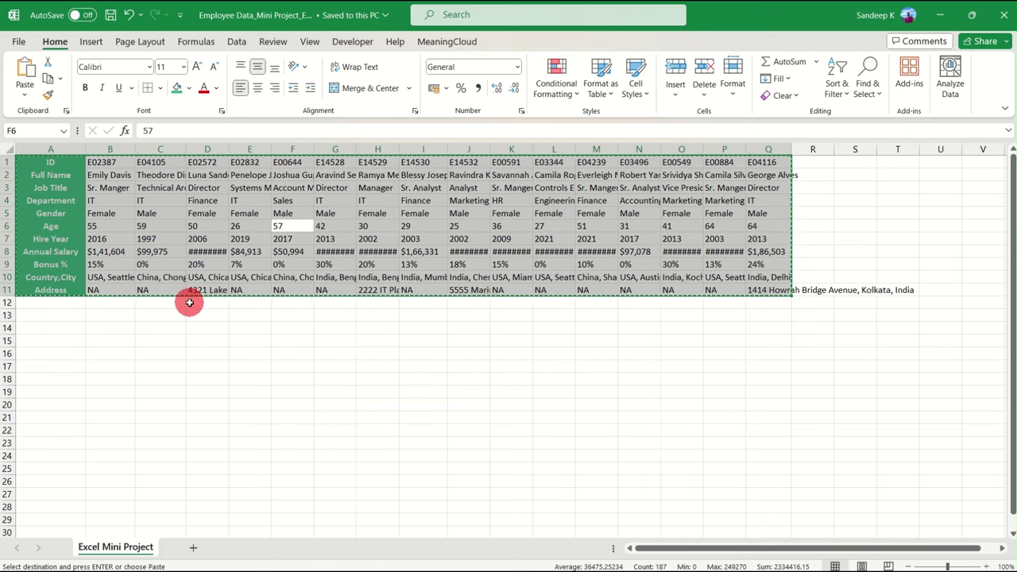
{"action": "left_click", "coordinate": [42, 328]}
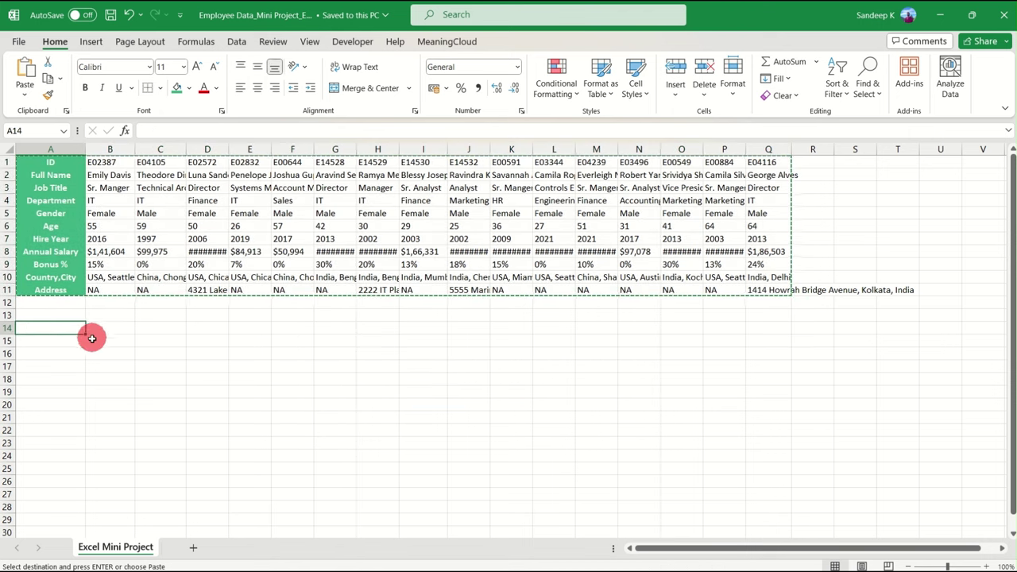
{"action": "right_click", "coordinate": [52, 329]}
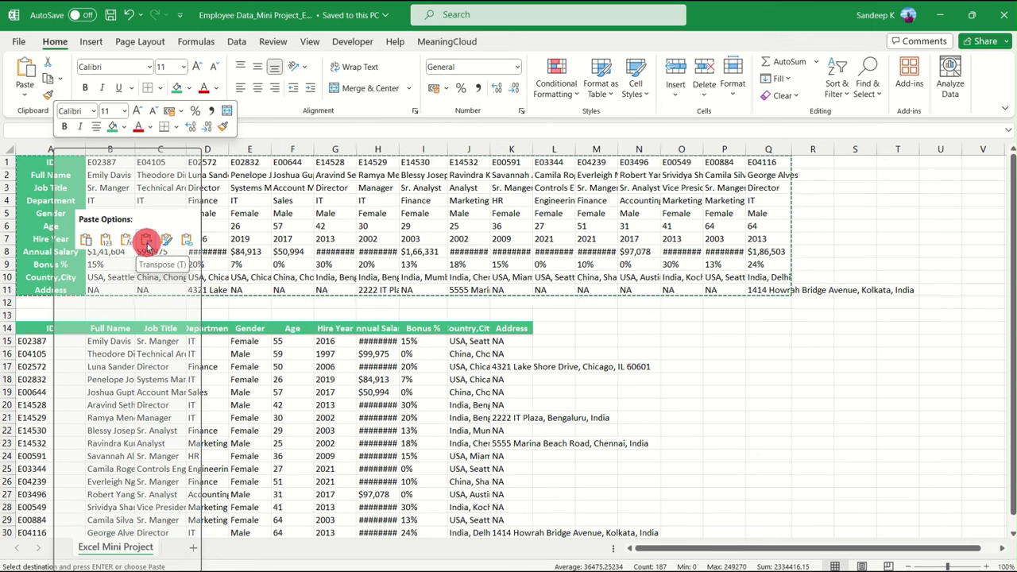
{"action": "left_click", "coordinate": [147, 242]}
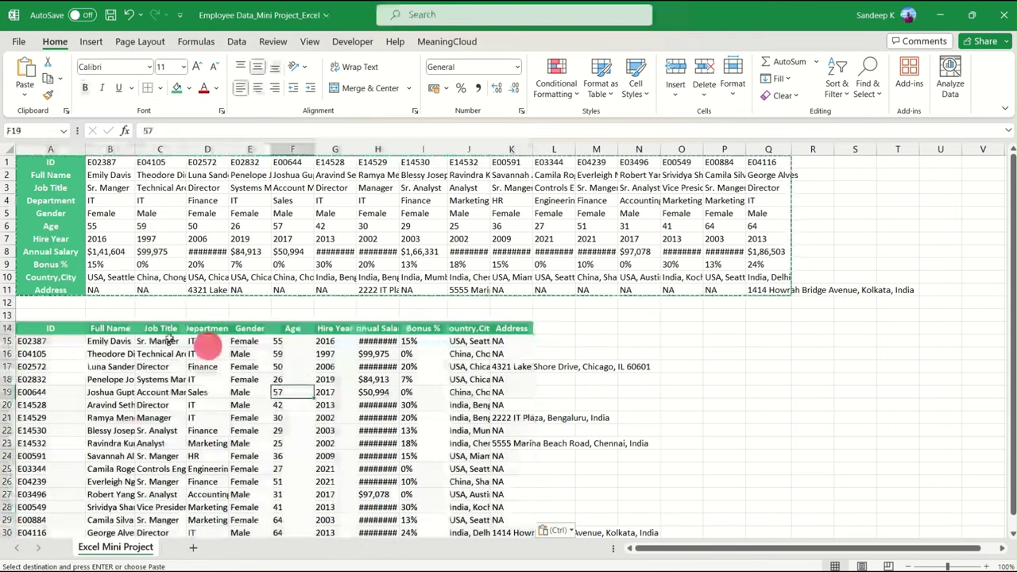
- Compare the original headings and ID values with the transposed table's header row and ID column
{"action": "left_click", "coordinate": [59, 163]}
{"action": "left_click_drag", "start_coordinate": [66, 173], "coordinate": [65, 229]}
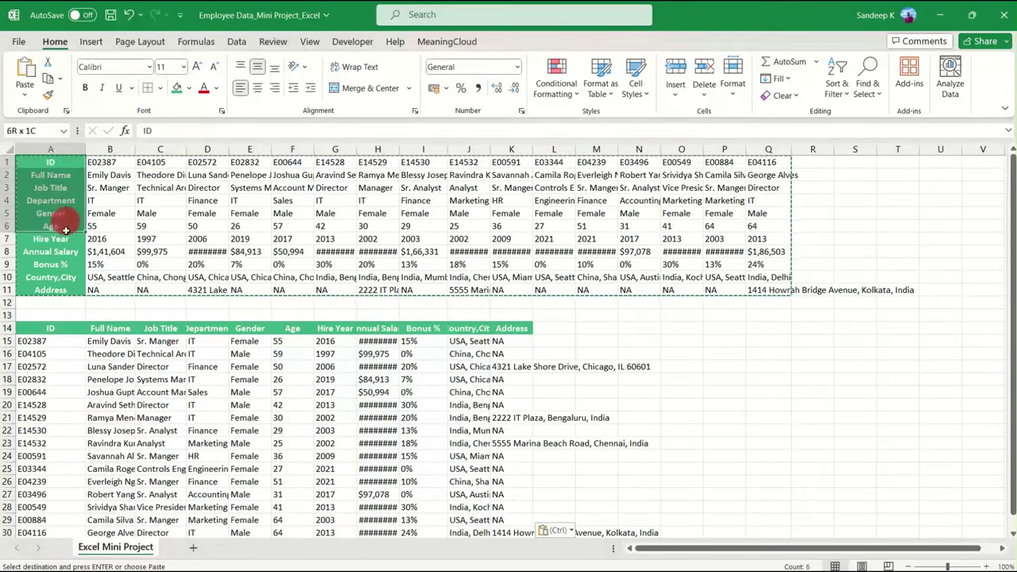
{"action": "left_click", "coordinate": [65, 200]}
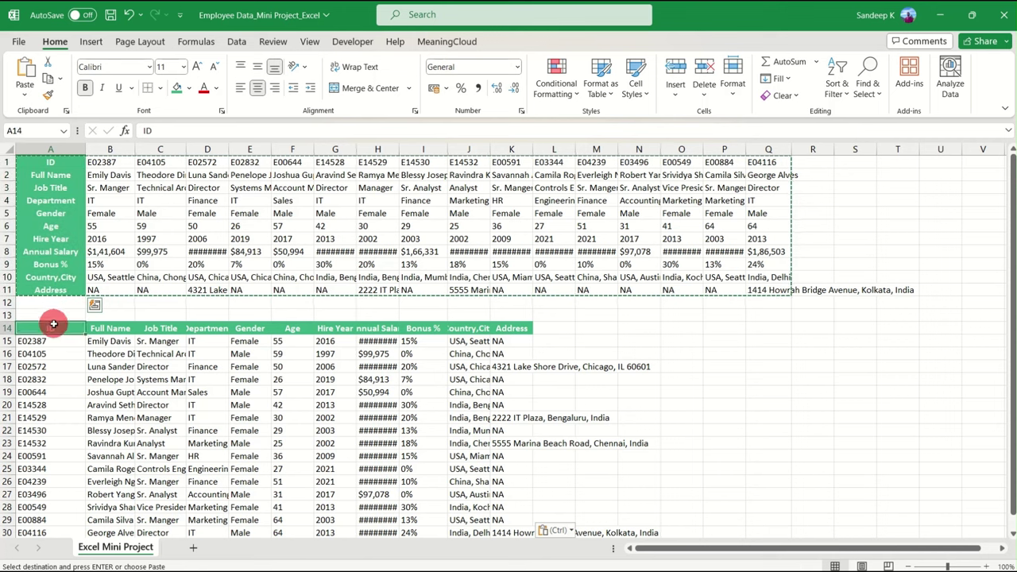
{"action": "left_click_drag", "start_coordinate": [54, 324], "coordinate": [374, 336]}
{"action": "left_click", "coordinate": [509, 328]}
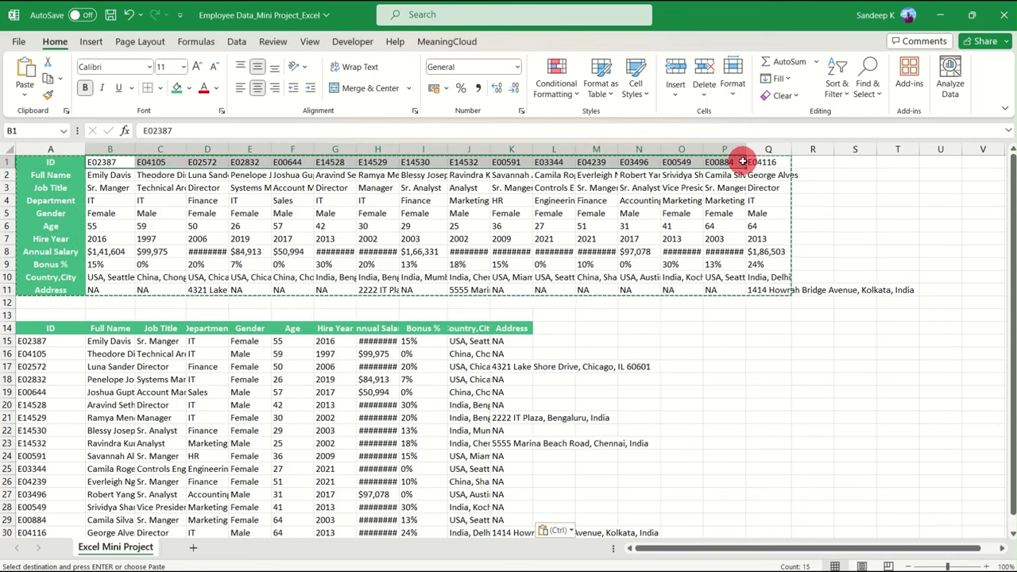
{"action": "scroll", "coordinate": [59, 363], "scroll_direction": "down", "scroll_amount": 3}
{"action": "left_click_drag", "start_coordinate": [50, 303], "coordinate": [50, 480]}
{"action": "left_click", "coordinate": [50, 430]}
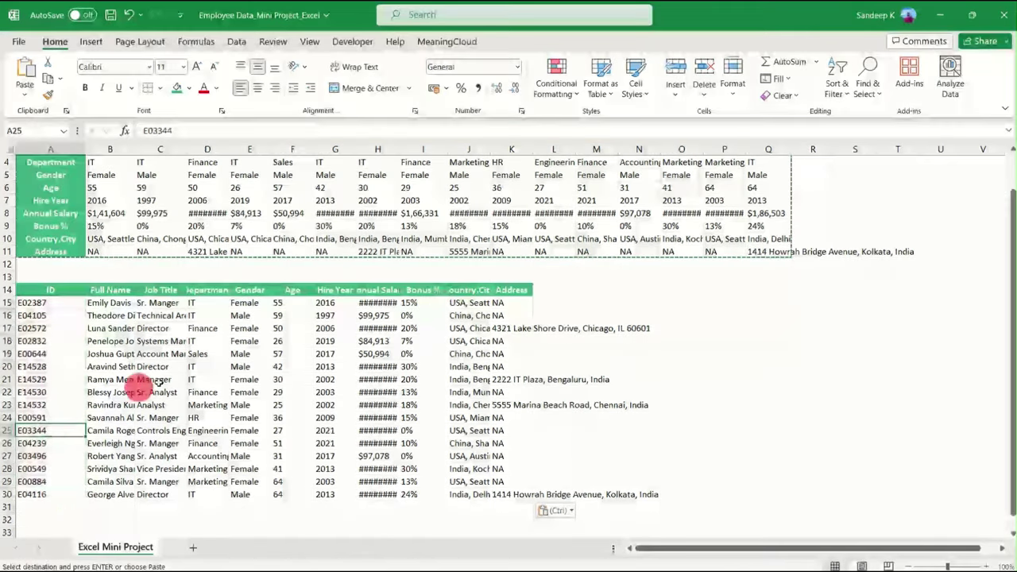
{"action": "scroll", "coordinate": [159, 381], "scroll_direction": "up", "scroll_amount": 1}
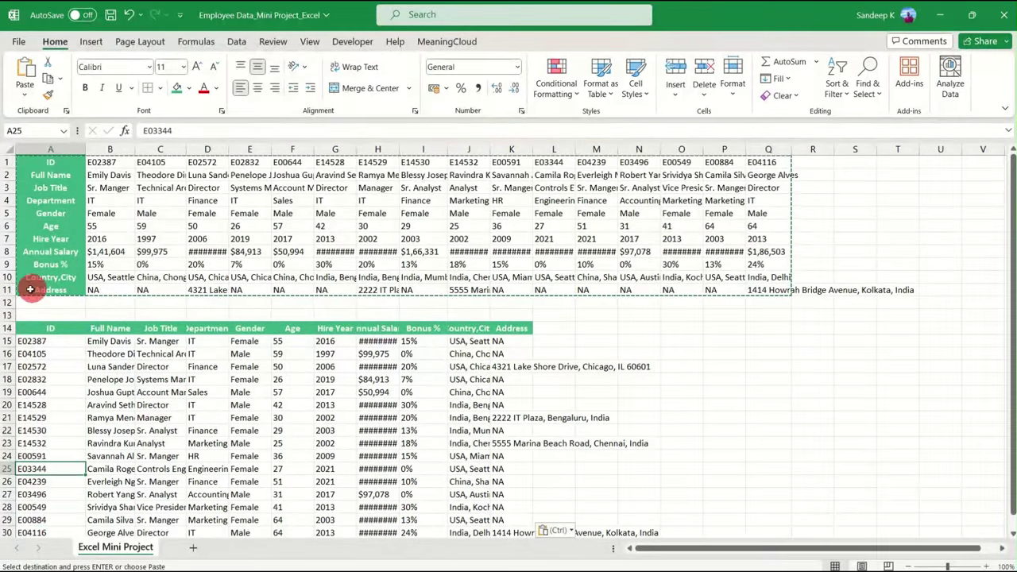
- Delete rows 1 to 12 holding the original table, plus the remaining empty row above the transposed headers
{"action": "left_click_drag", "start_coordinate": [6, 302], "coordinate": [4, 161]}
{"action": "right_click", "coordinate": [4, 161]}
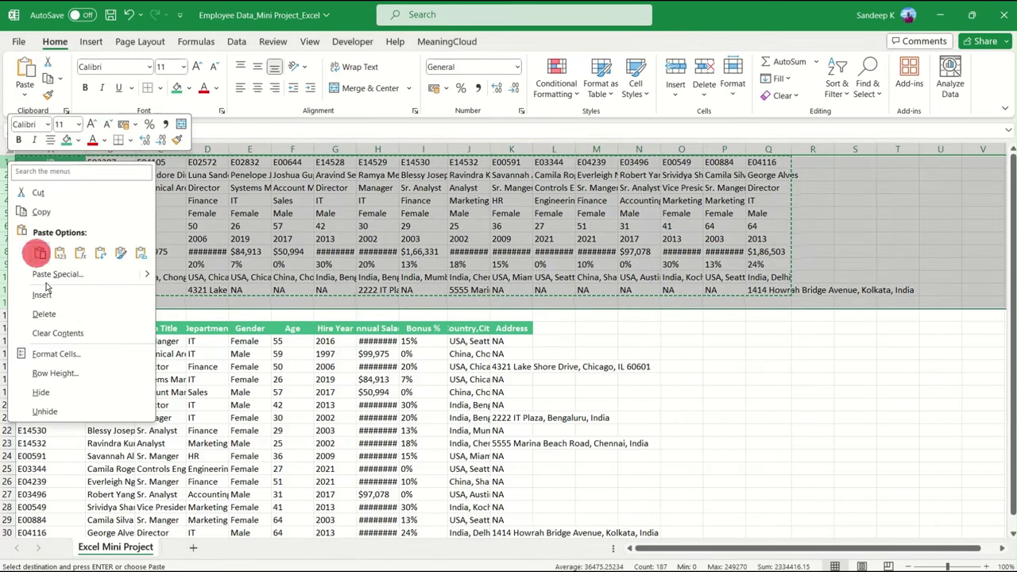
{"action": "left_click", "coordinate": [44, 333]}
{"action": "left_click", "coordinate": [387, 215]}
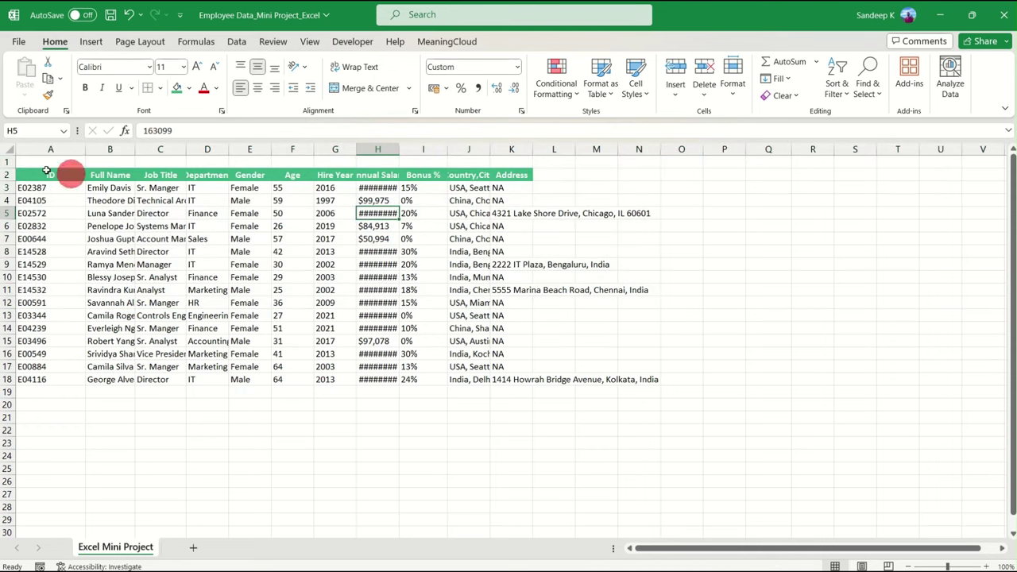
{"action": "left_click", "coordinate": [6, 161]}
{"action": "right_click", "coordinate": [8, 163]}
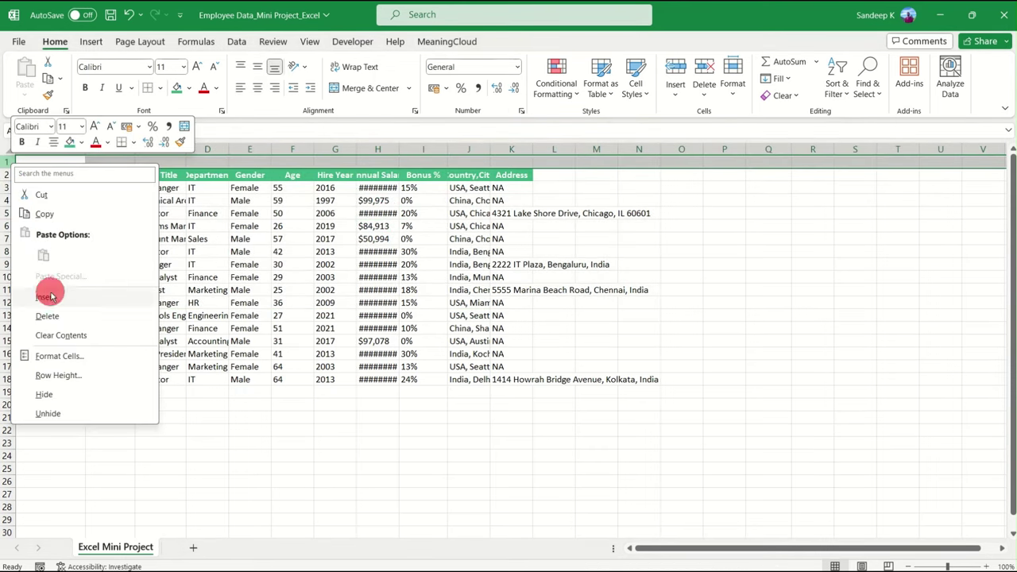
{"action": "left_click", "coordinate": [50, 317]}
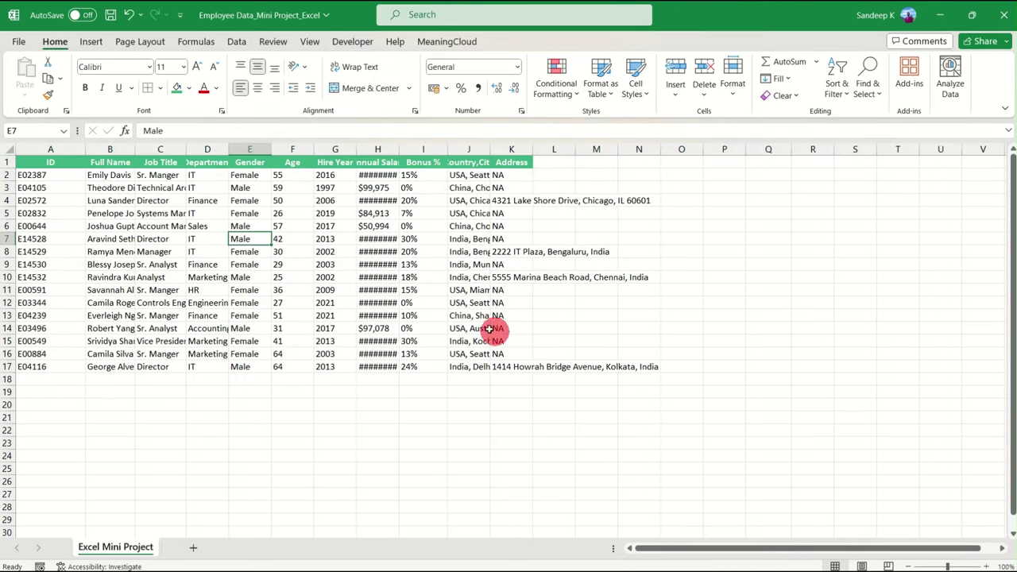
- Check the transposed table's header row and ID column, and consult the task slide for question 2
{"action": "left_click", "coordinate": [479, 328]}
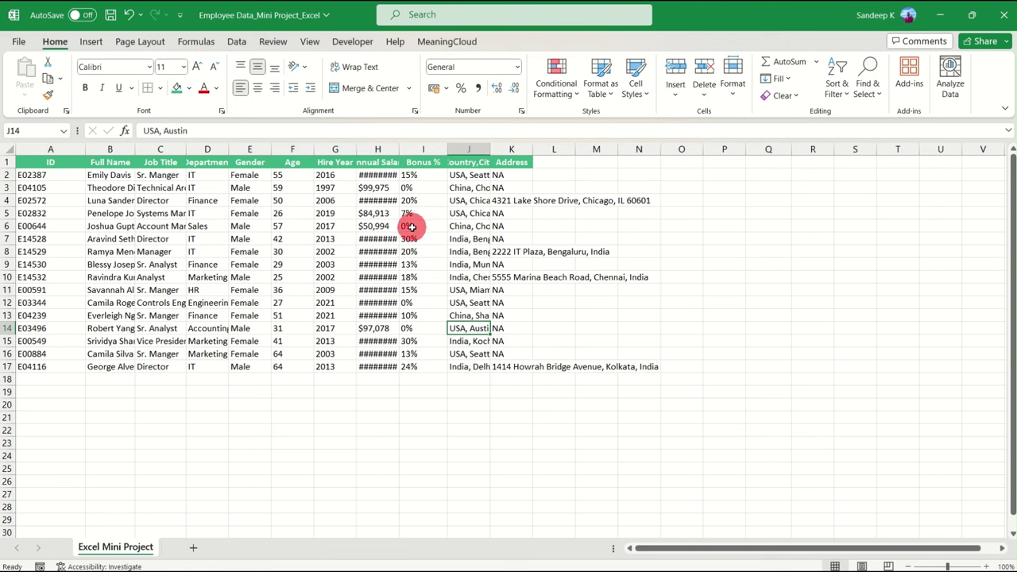
{"action": "left_click_drag", "start_coordinate": [50, 162], "coordinate": [512, 163]}
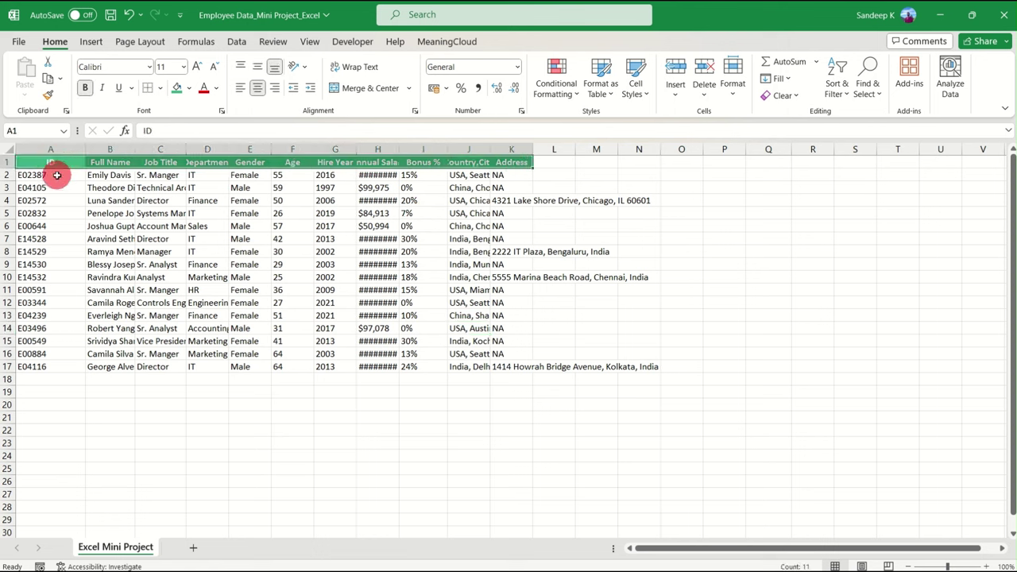
{"action": "left_click_drag", "start_coordinate": [50, 174], "coordinate": [59, 343]}
{"action": "left_click", "coordinate": [119, 215]}
{"action": "left_click", "coordinate": [225, 227]}
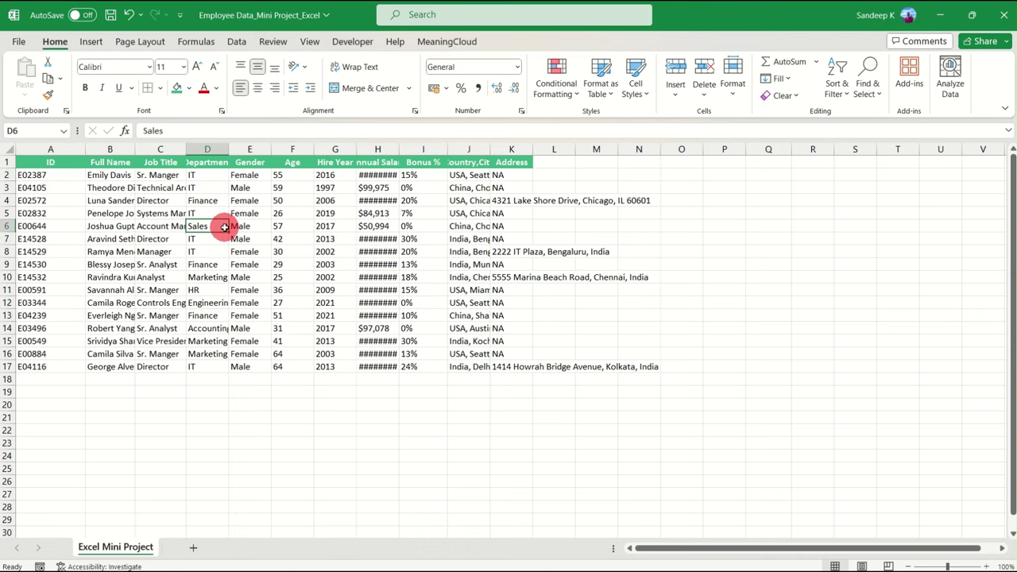
{"action": "key", "text": "alt+Tab"}
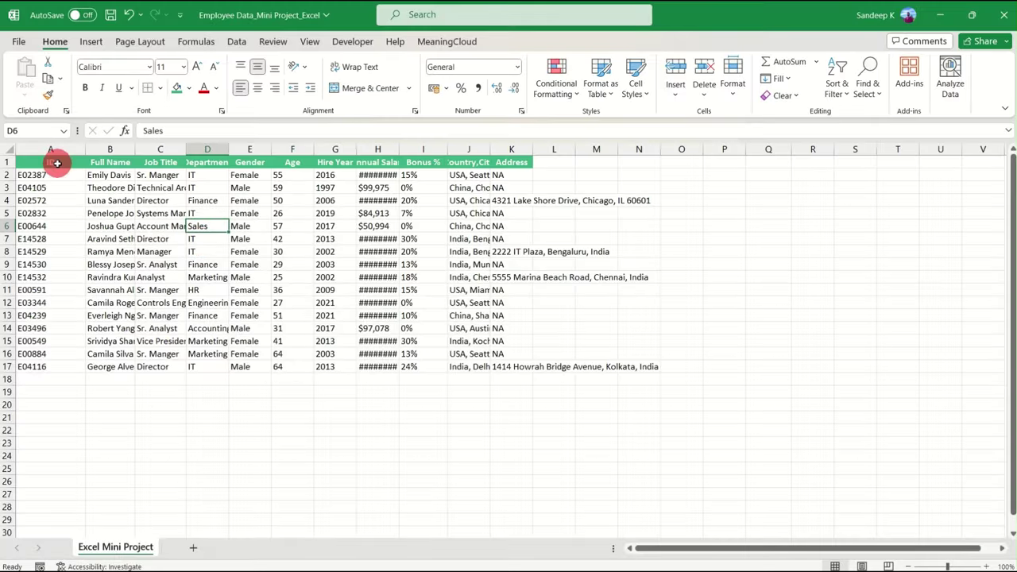
- Fill the ID header cell A1 with the red theme color
{"action": "left_click", "coordinate": [56, 162]}
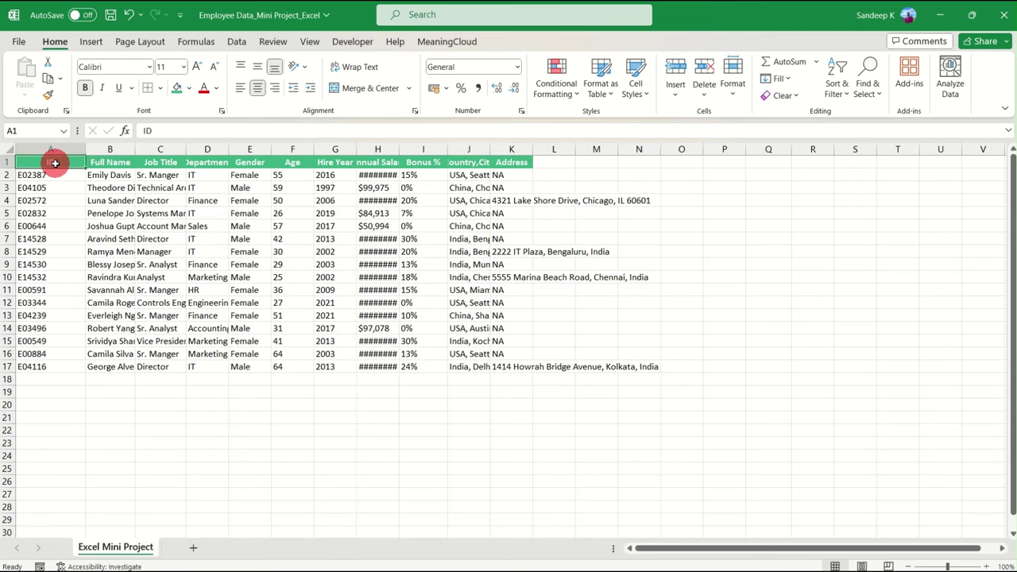
{"action": "scroll", "coordinate": [163, 285], "scroll_direction": "up", "scroll_amount": 1, "text": "ctrl"}
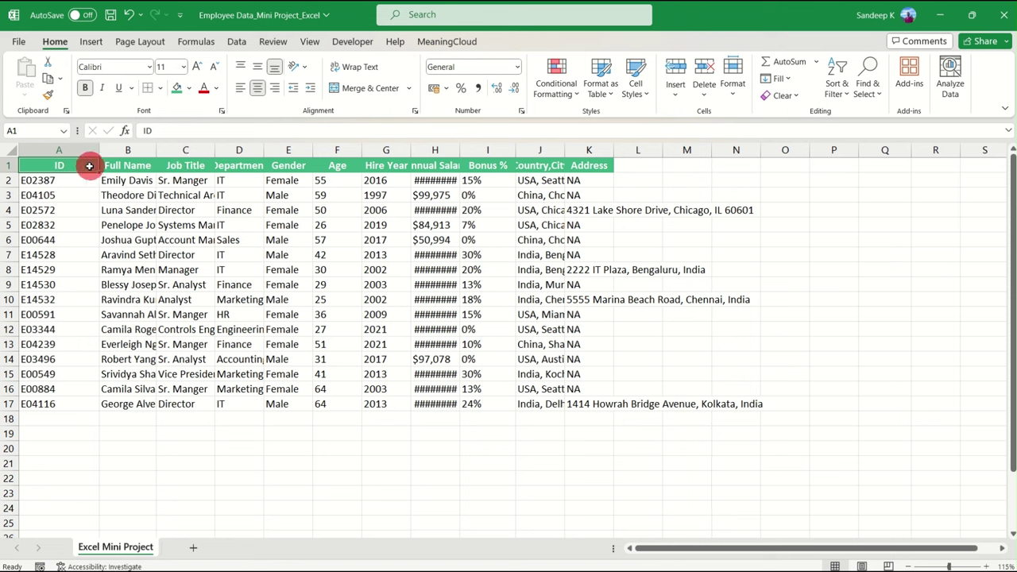
{"action": "left_click", "coordinate": [190, 88]}
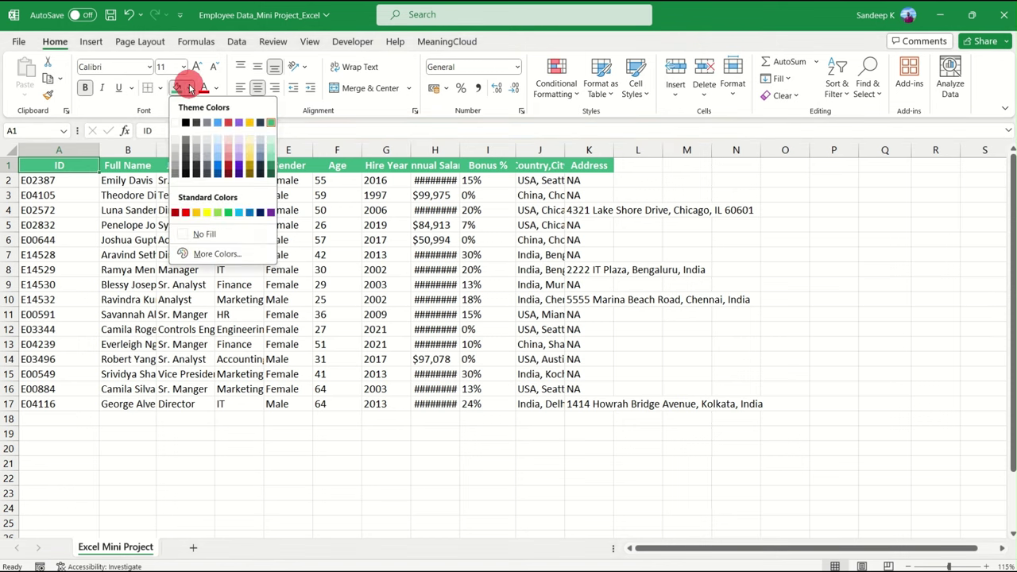
{"action": "left_click", "coordinate": [229, 123]}
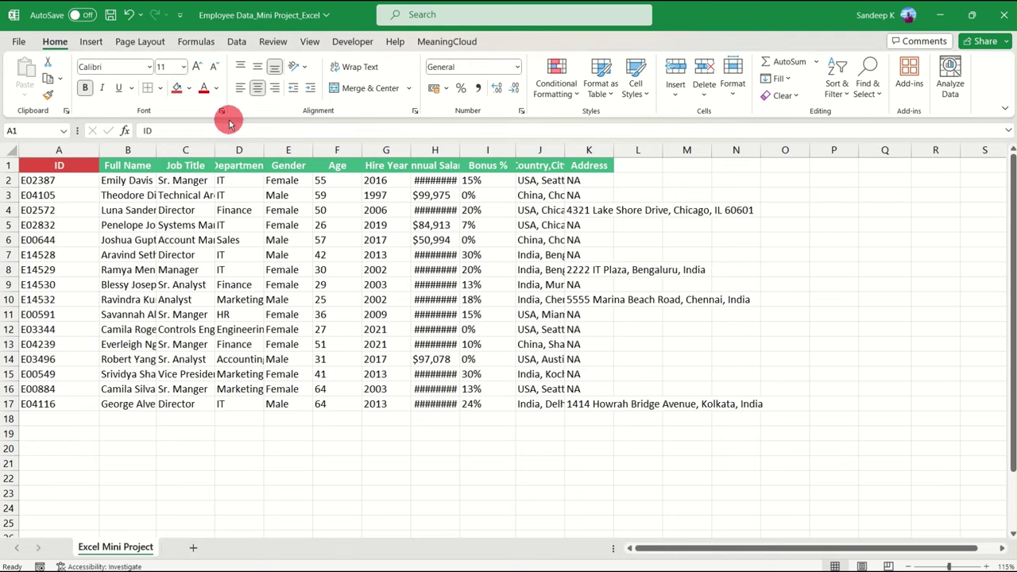
{"action": "left_click", "coordinate": [87, 188]}
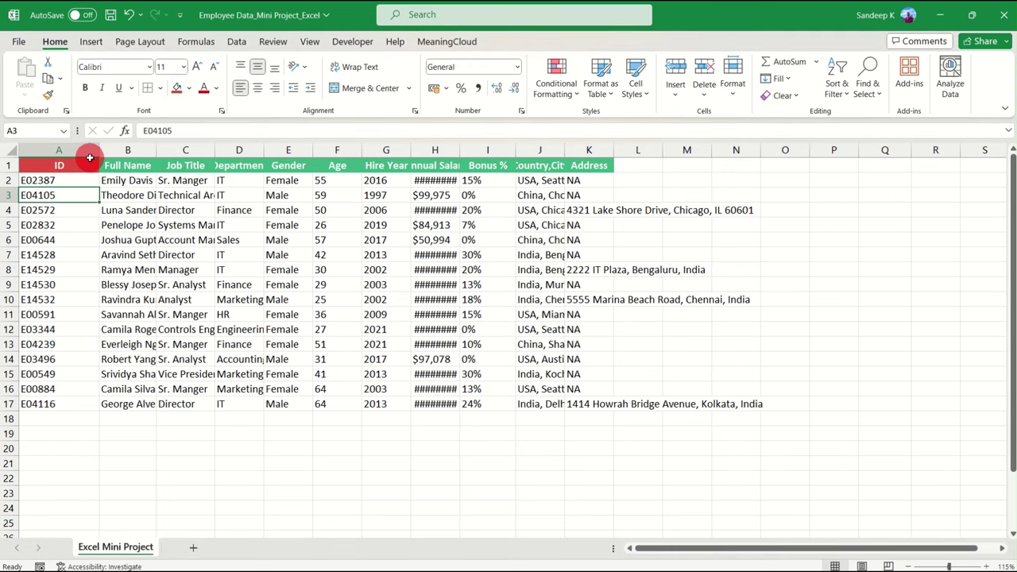
- Recheck question 2 on the task slide and apply the ID header's formatting to the headings Full Name through Address with Format Painter
{"action": "left_click", "coordinate": [86, 160]}
{"action": "key", "text": "alt+Tab"}
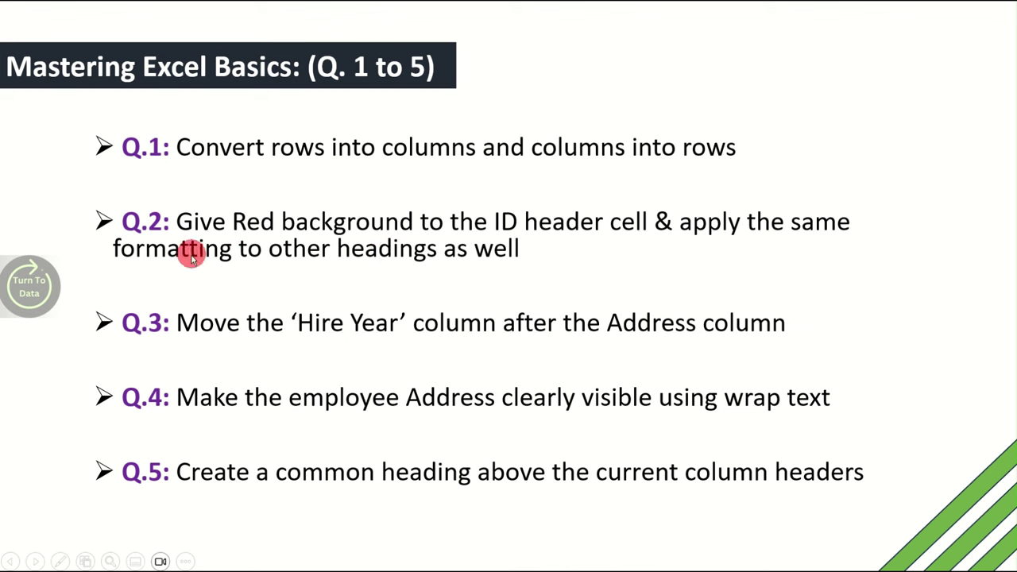
{"action": "key", "text": "alt+Tab"}
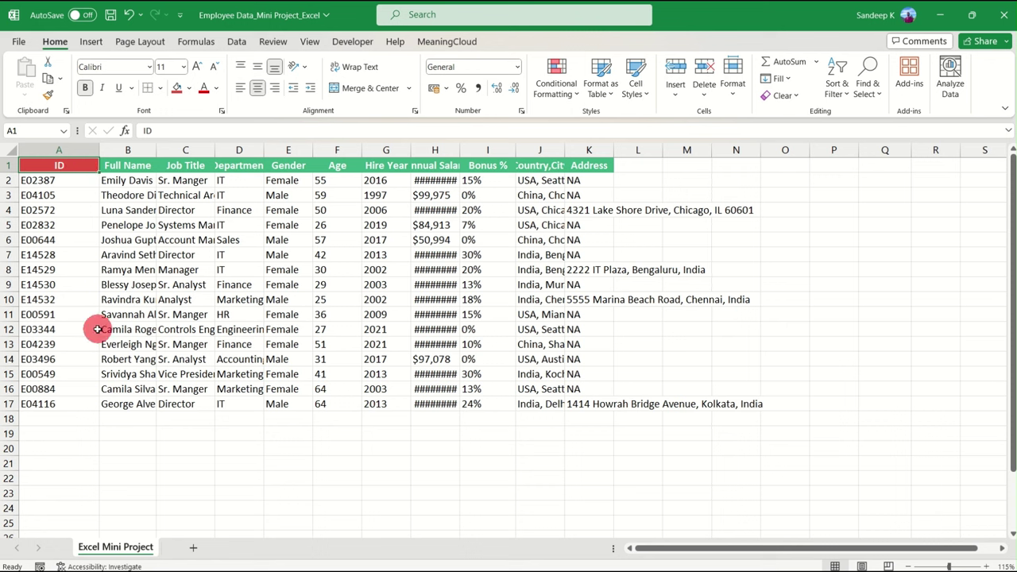
{"action": "left_click", "coordinate": [50, 96]}
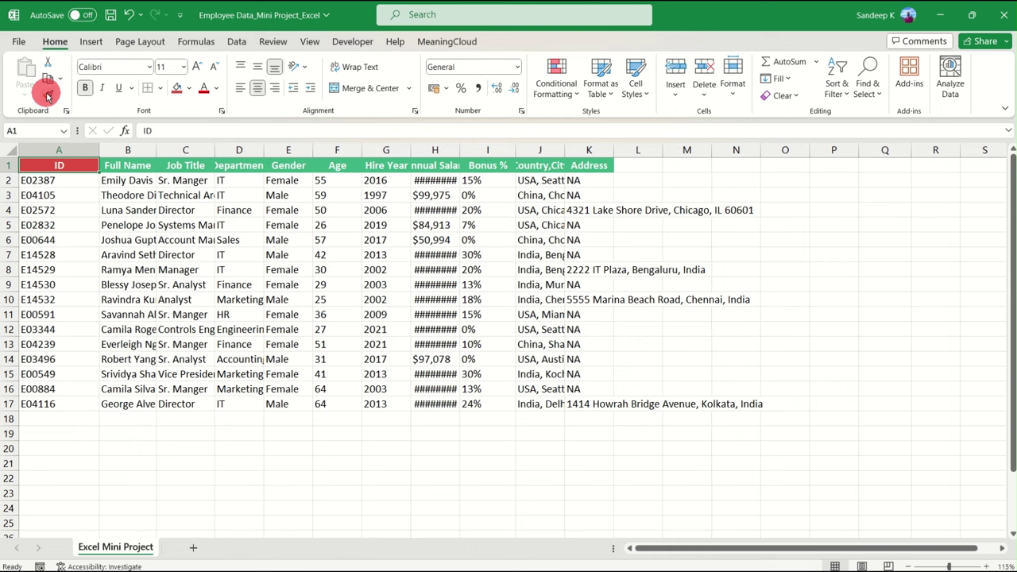
{"action": "left_click", "coordinate": [48, 95]}
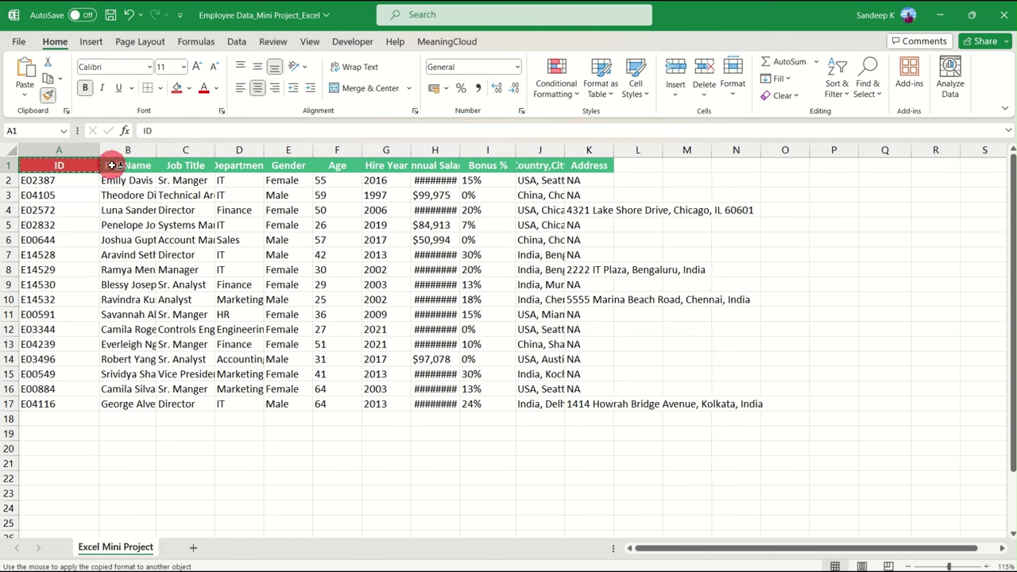
{"action": "left_click_drag", "start_coordinate": [112, 165], "coordinate": [580, 164]}
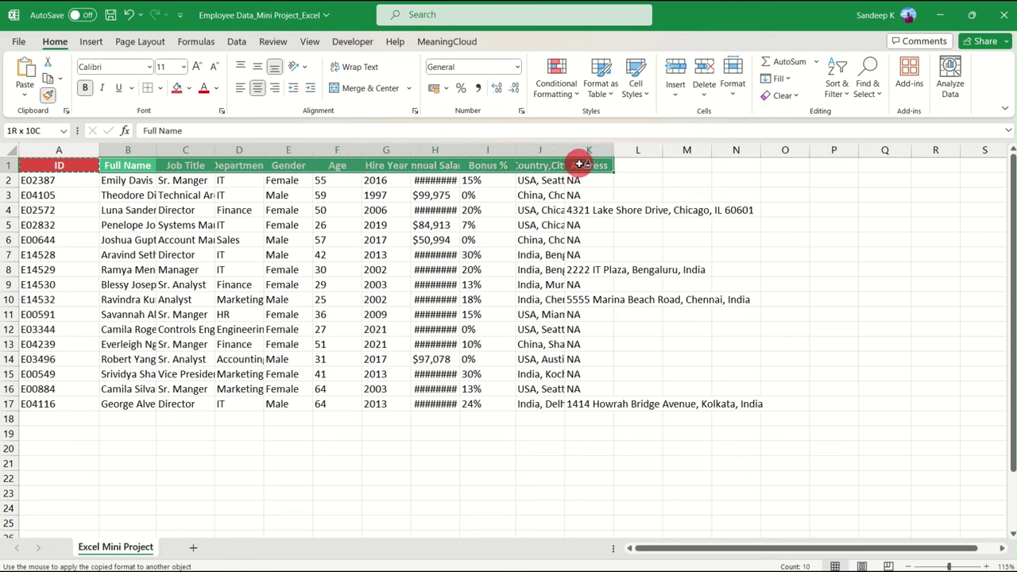
- Finish applying the ID header's formatting through the Address heading and autofit the widths of all columns
{"action": "left_click_drag", "start_coordinate": [581, 165], "coordinate": [579, 164]}
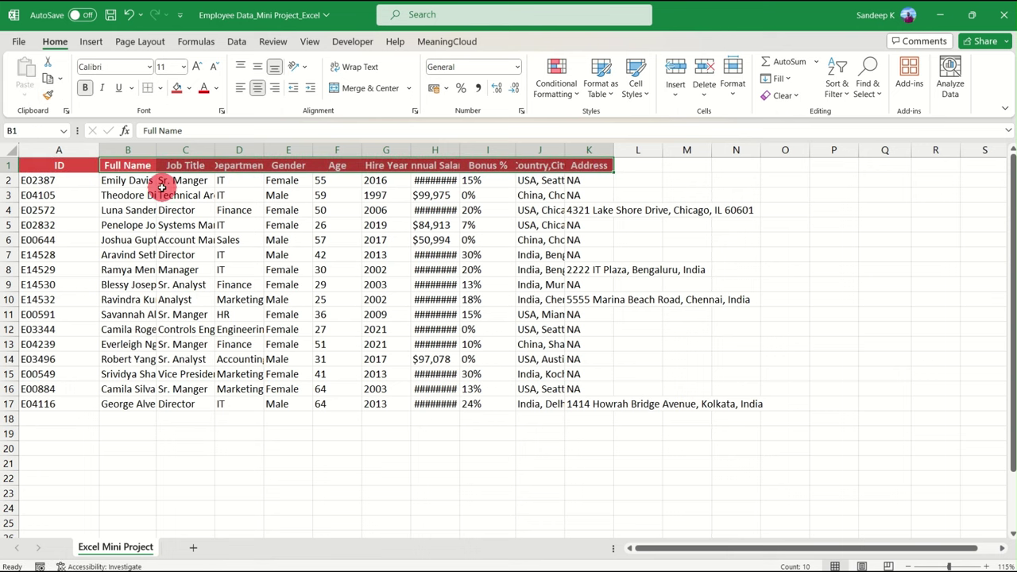
{"action": "left_click", "coordinate": [134, 180]}
{"action": "left_click", "coordinate": [10, 146]}
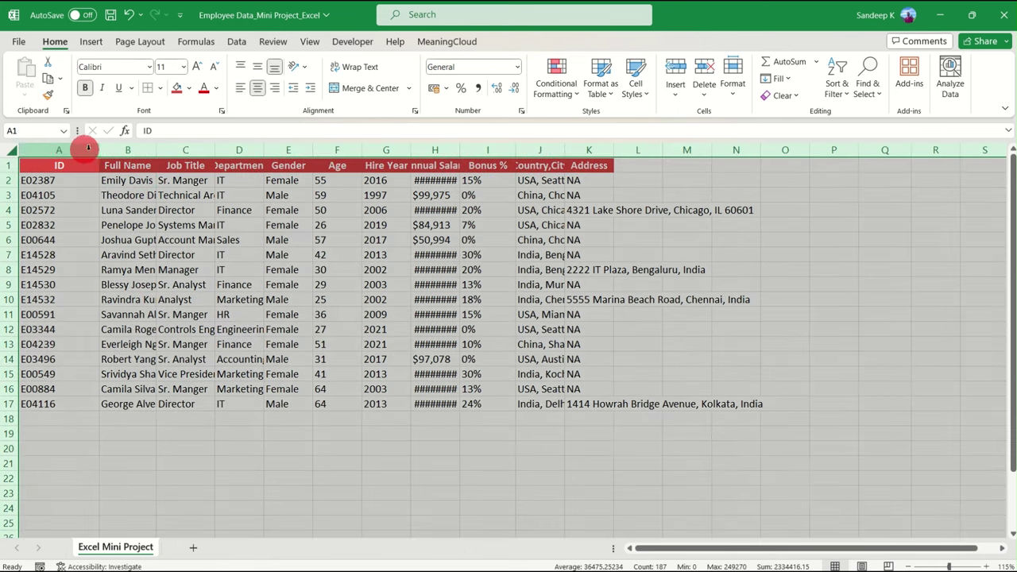
{"action": "double_click", "coordinate": [95, 148]}
{"action": "left_click", "coordinate": [294, 240]}
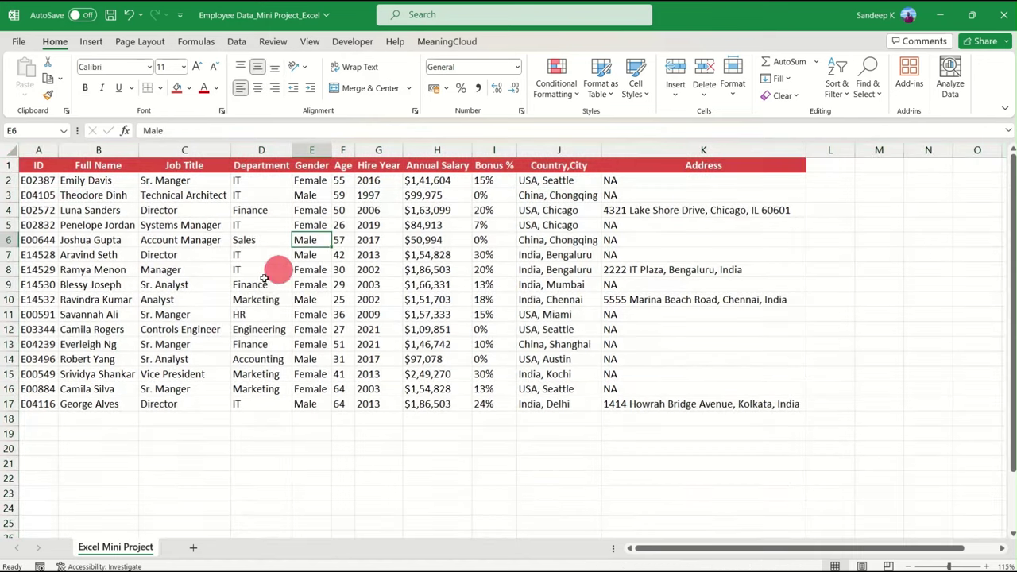
- Narrow the Address column and check the formatted headings across row 1
{"action": "left_click_drag", "start_coordinate": [805, 151], "coordinate": [679, 156]}
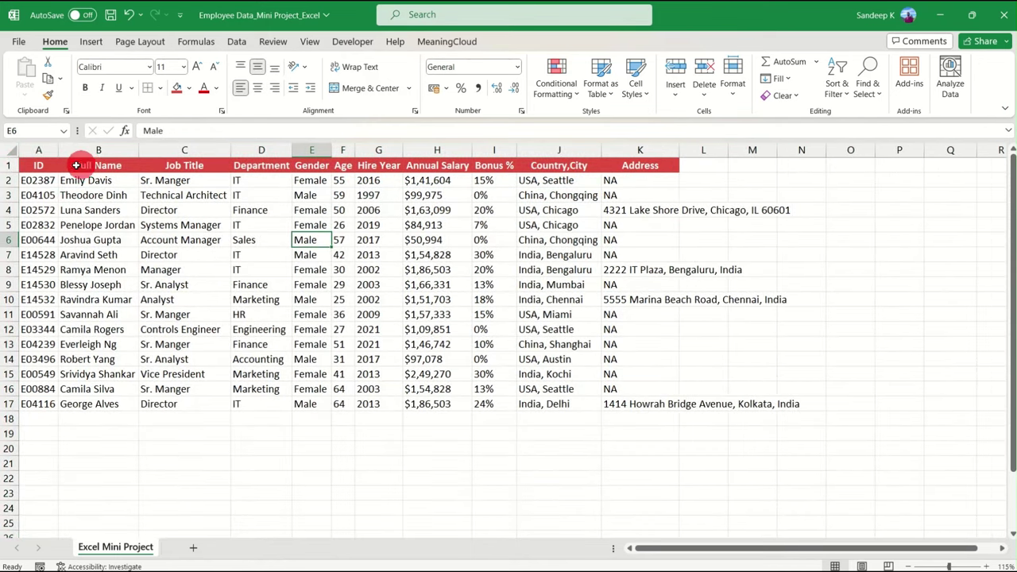
{"action": "left_click_drag", "start_coordinate": [46, 165], "coordinate": [612, 164]}
{"action": "left_click", "coordinate": [568, 164]}
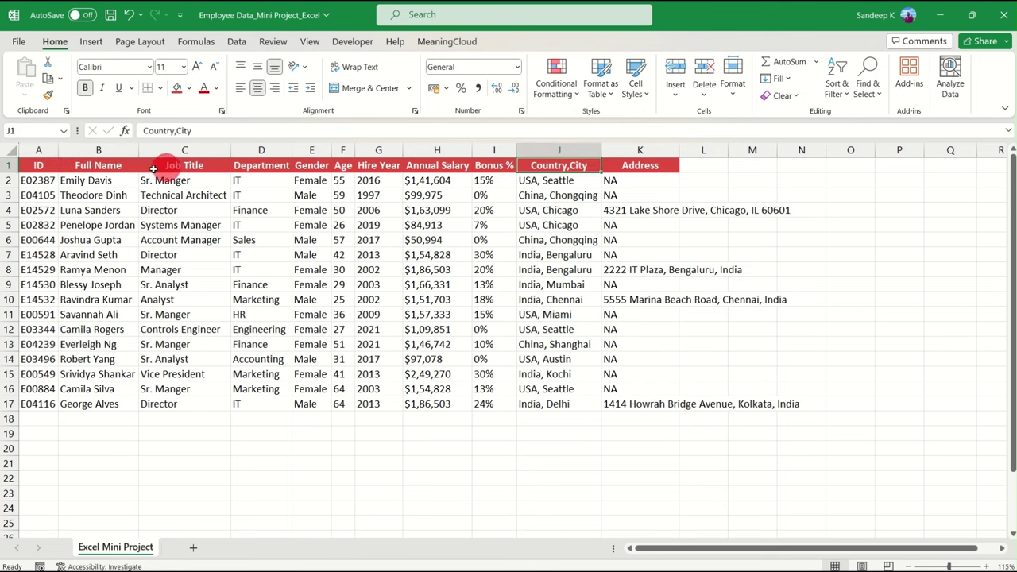
{"action": "left_click", "coordinate": [51, 95]}
{"action": "left_click", "coordinate": [270, 165]}
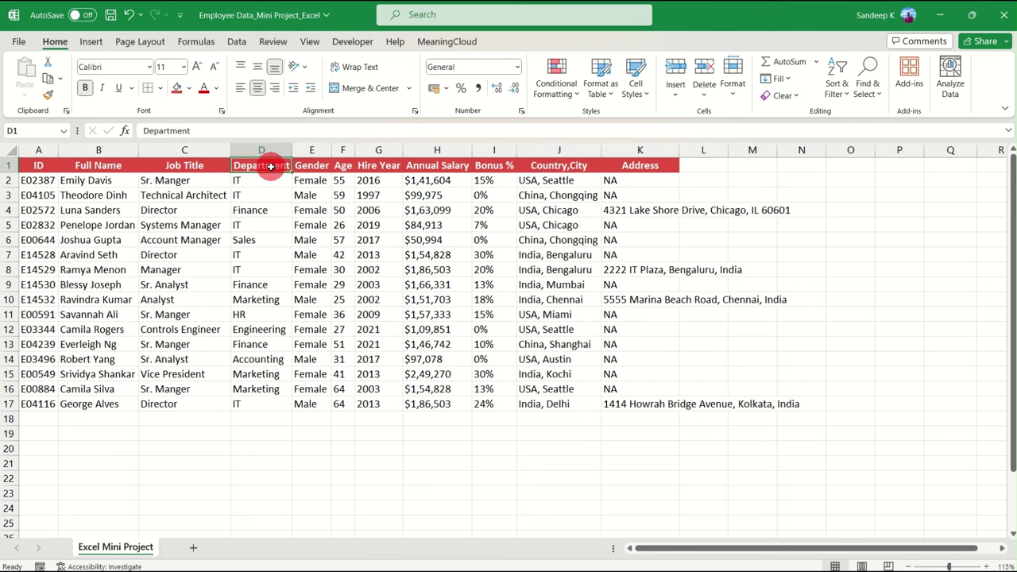
- Consult question 3 on the task slide and examine the positions of the Hire Year and Address columns
{"action": "key", "text": "alt+Tab"}
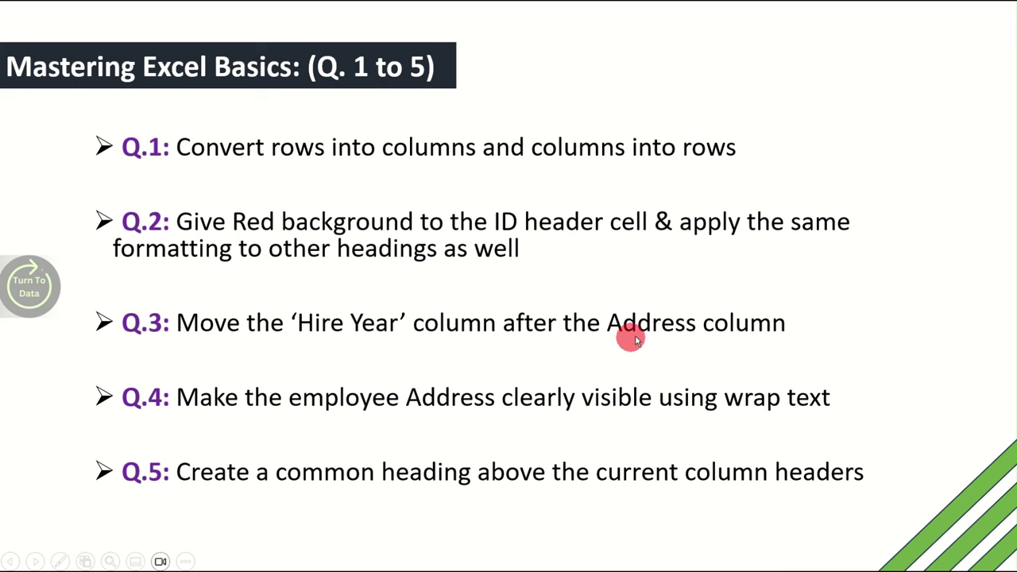
{"action": "key", "text": "alt+Tab"}
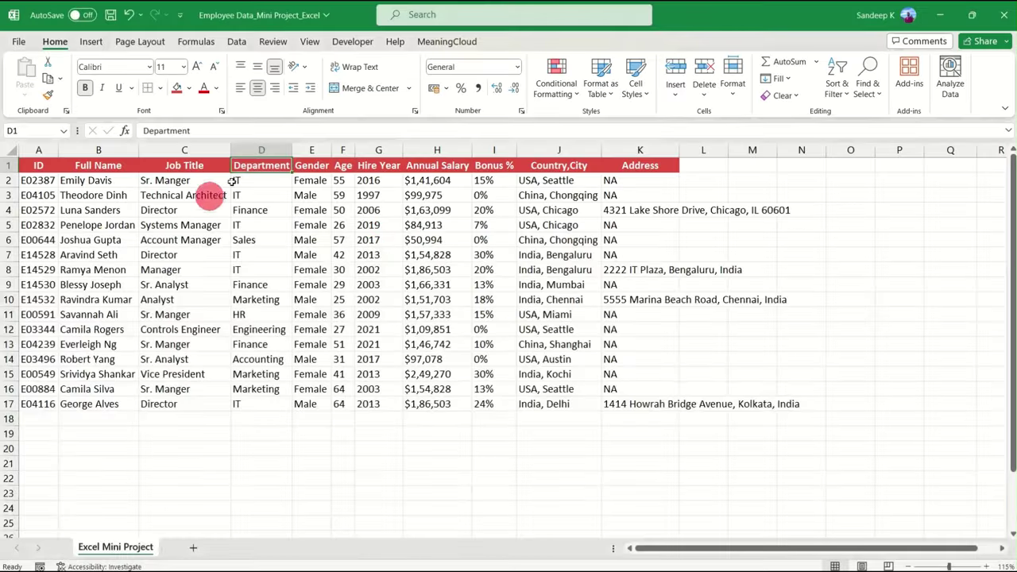
{"action": "left_click", "coordinate": [379, 151]}
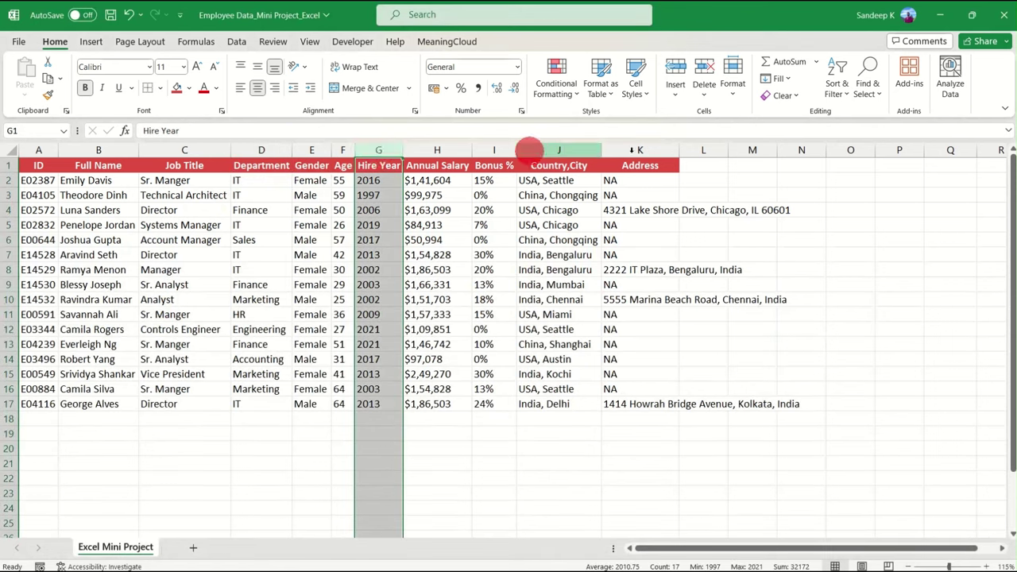
{"action": "left_click", "coordinate": [653, 151], "text": "ctrl"}
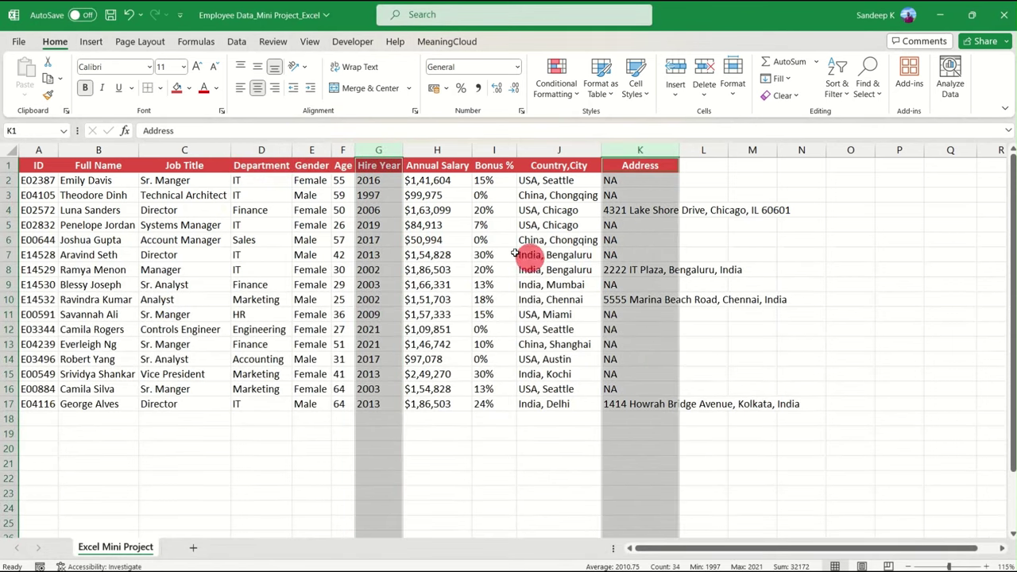
{"action": "left_click", "coordinate": [380, 151]}
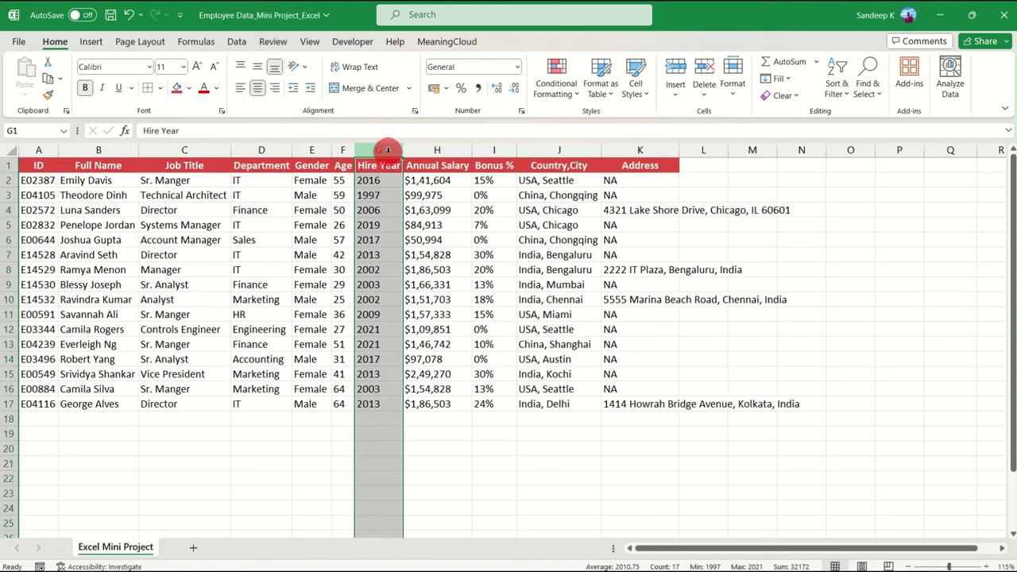
{"action": "left_click", "coordinate": [663, 152]}
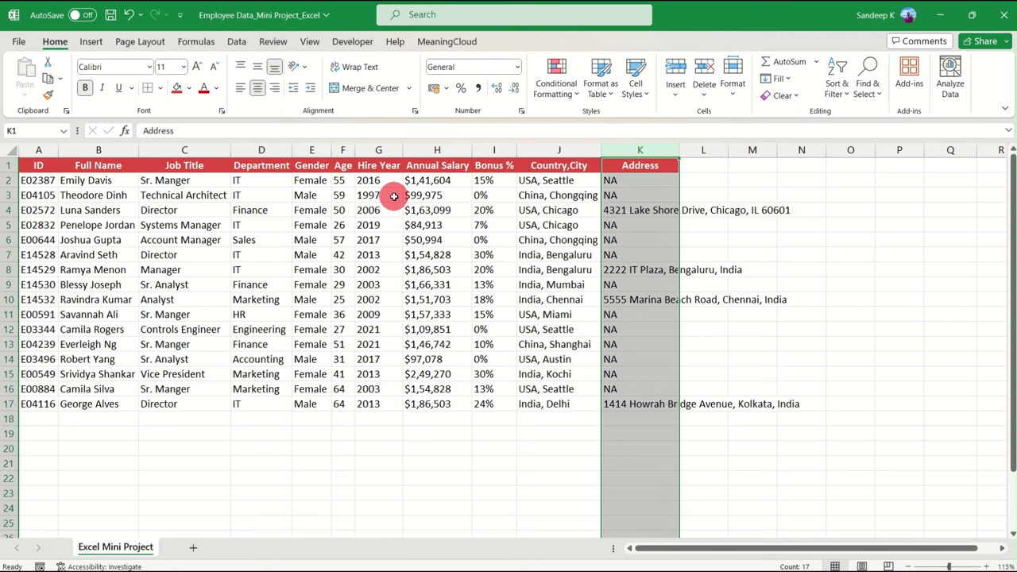
{"action": "left_click", "coordinate": [381, 151]}
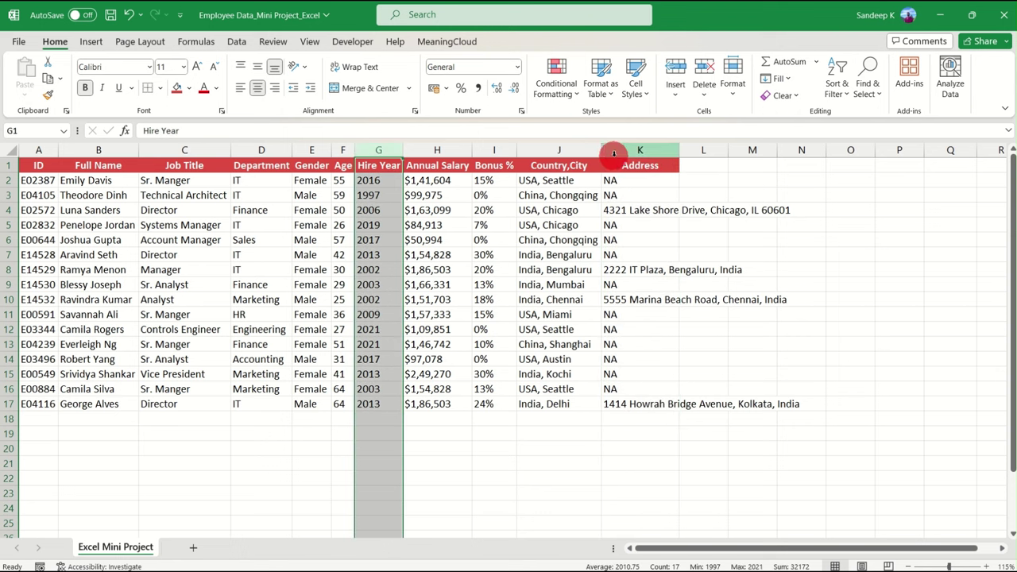
{"action": "left_click", "coordinate": [436, 239]}
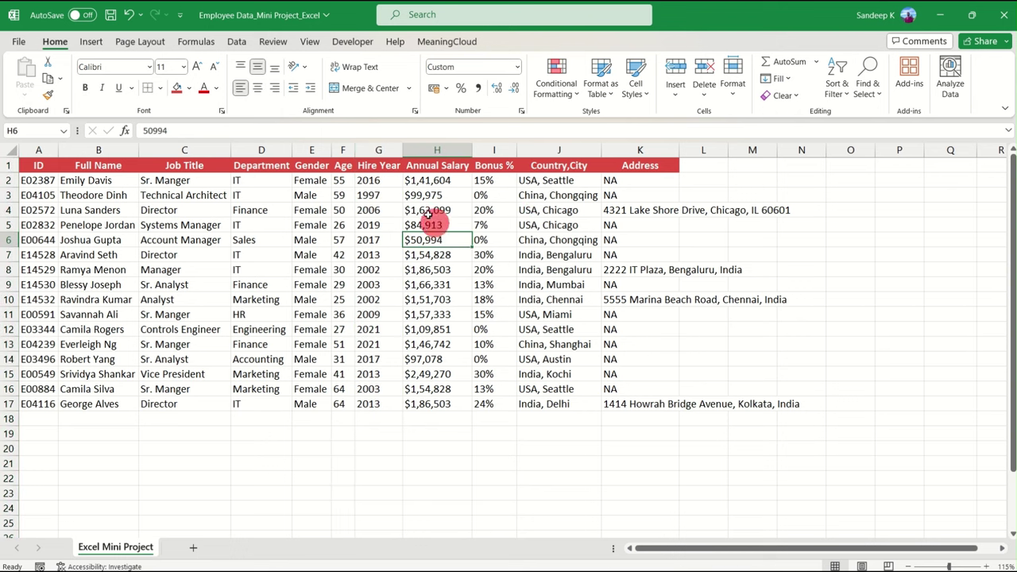
- Move the Hire Year column directly after the Address column, shifting the columns in between without overwriting any data
{"action": "left_click", "coordinate": [379, 150]}
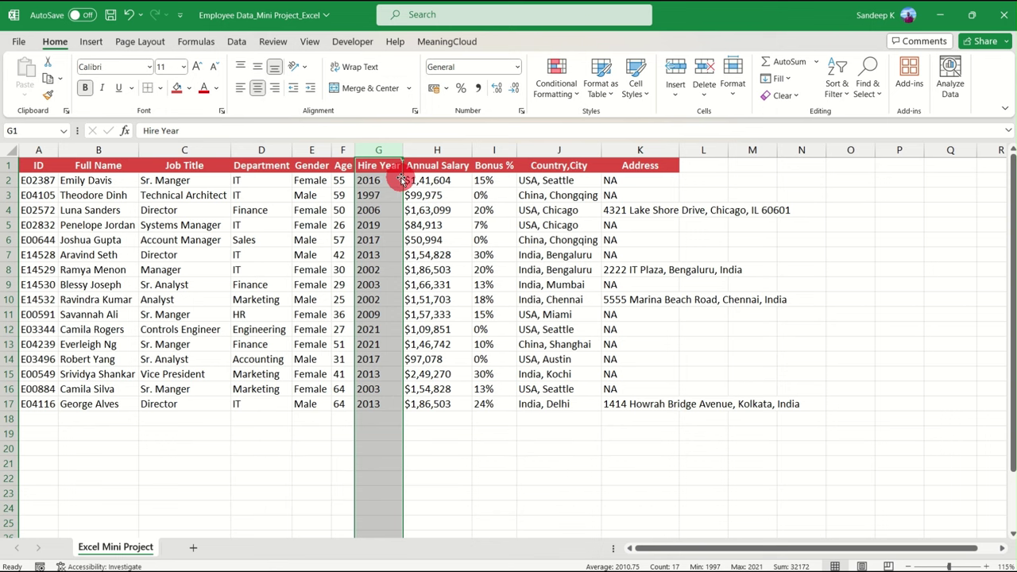
{"action": "left_click_drag", "start_coordinate": [402, 181], "coordinate": [676, 181]}
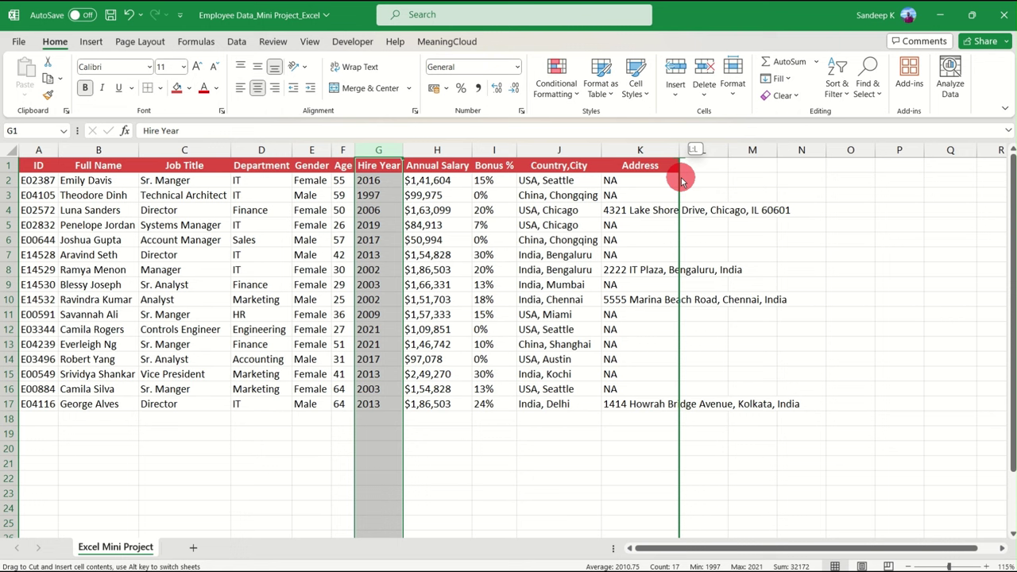
{"action": "mouse_move", "coordinate": [690, 181]}
{"action": "left_mouse_down"}
{"action": "mouse_move", "coordinate": [719, 176]}
{"action": "mouse_move", "coordinate": [685, 180]}
{"action": "left_mouse_up"}
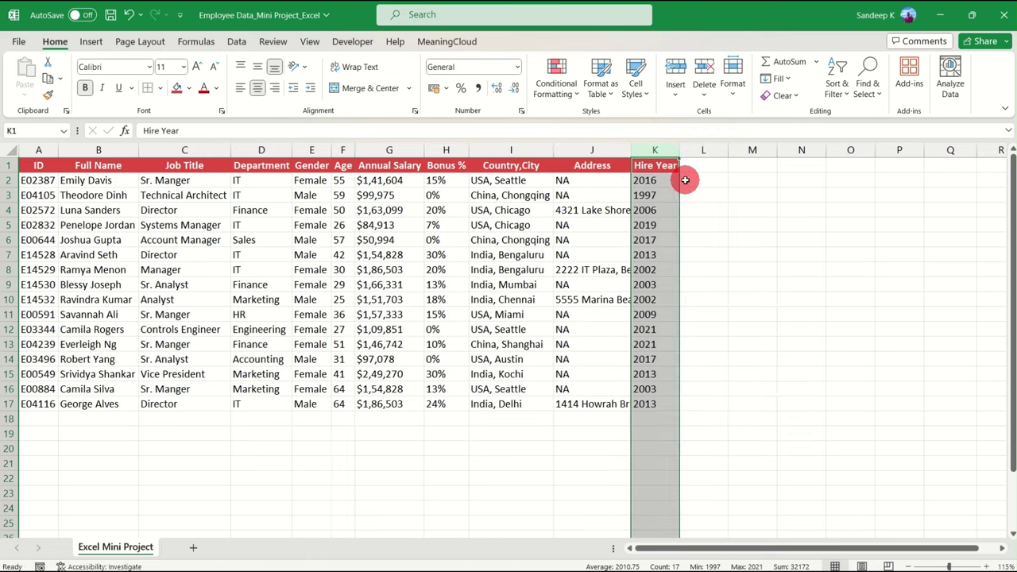
{"action": "left_click", "coordinate": [556, 211]}
{"action": "left_click", "coordinate": [667, 151]}
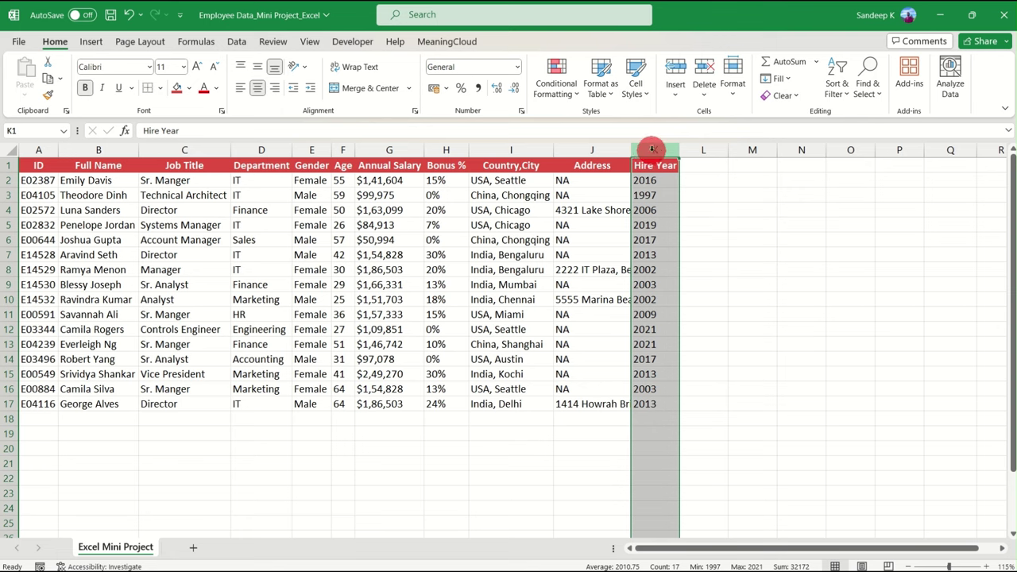
{"action": "left_click", "coordinate": [650, 179]}
{"action": "left_click", "coordinate": [642, 225]}
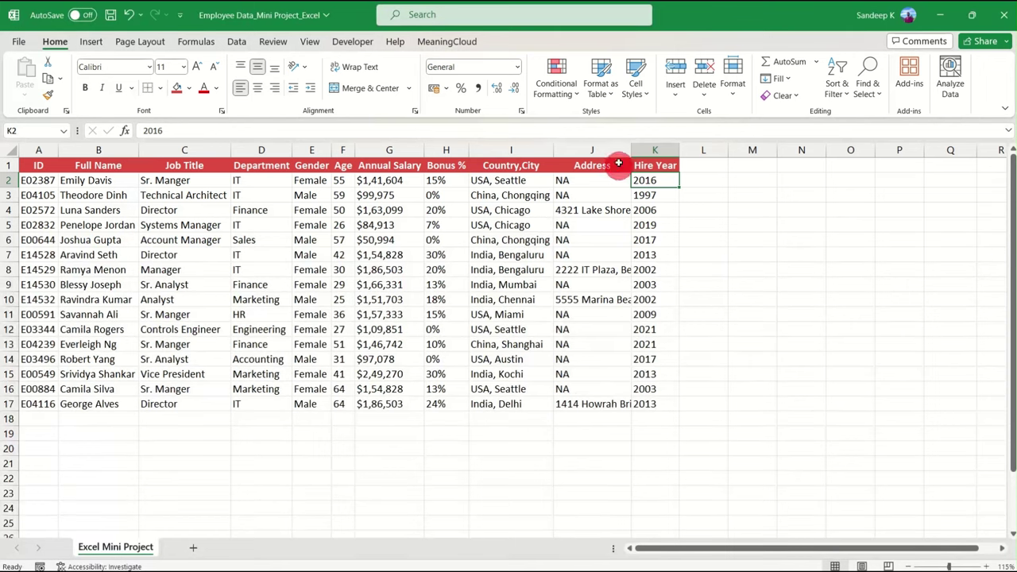
- Examine the cut-off entries in the Address column and widen the column slightly
{"action": "left_click", "coordinate": [608, 151]}
{"action": "left_click", "coordinate": [609, 209]}
{"action": "left_click", "coordinate": [602, 300]}
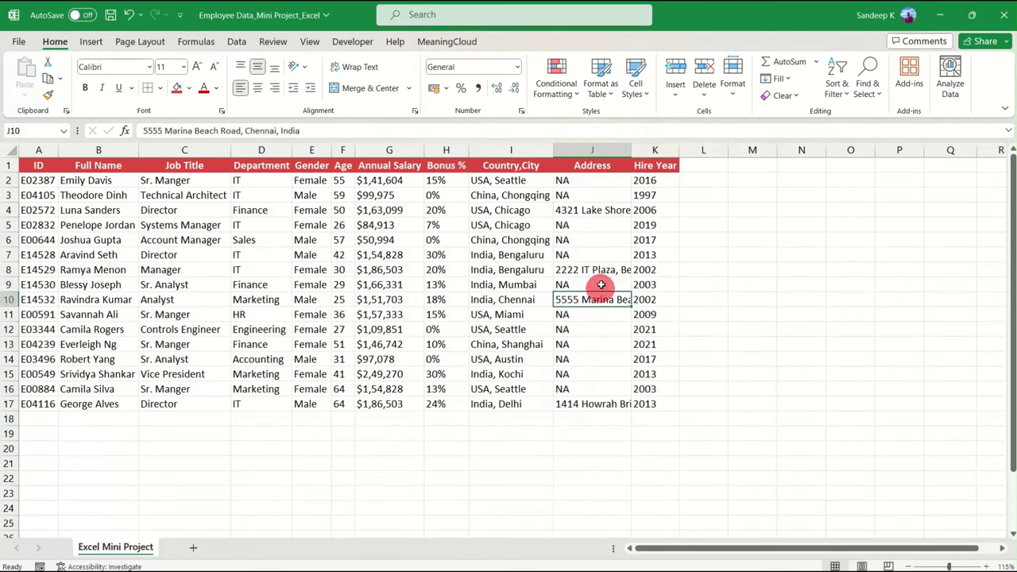
{"action": "left_click", "coordinate": [600, 269]}
{"action": "left_click", "coordinate": [596, 210]}
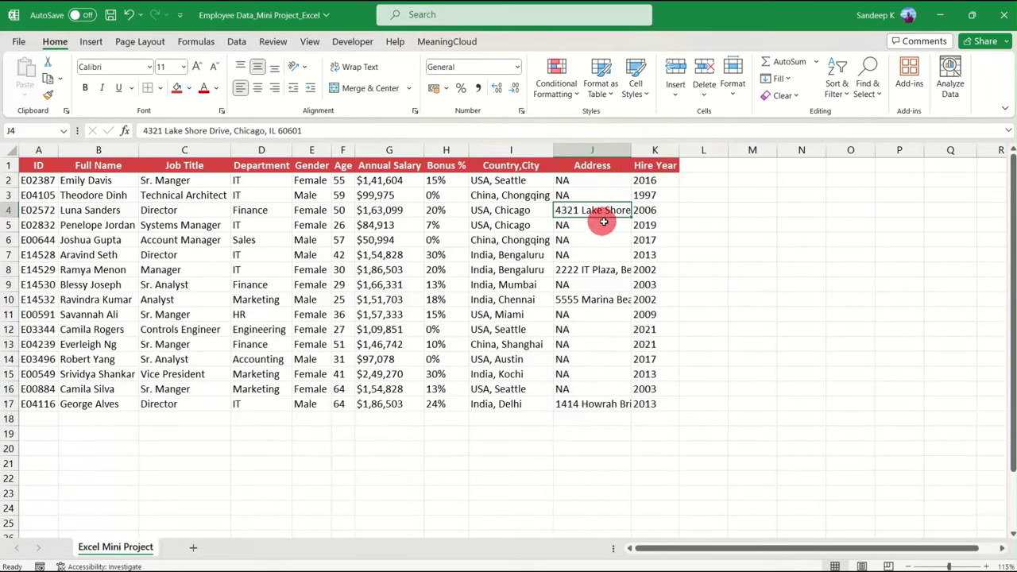
{"action": "left_click_drag", "start_coordinate": [630, 151], "coordinate": [623, 151]}
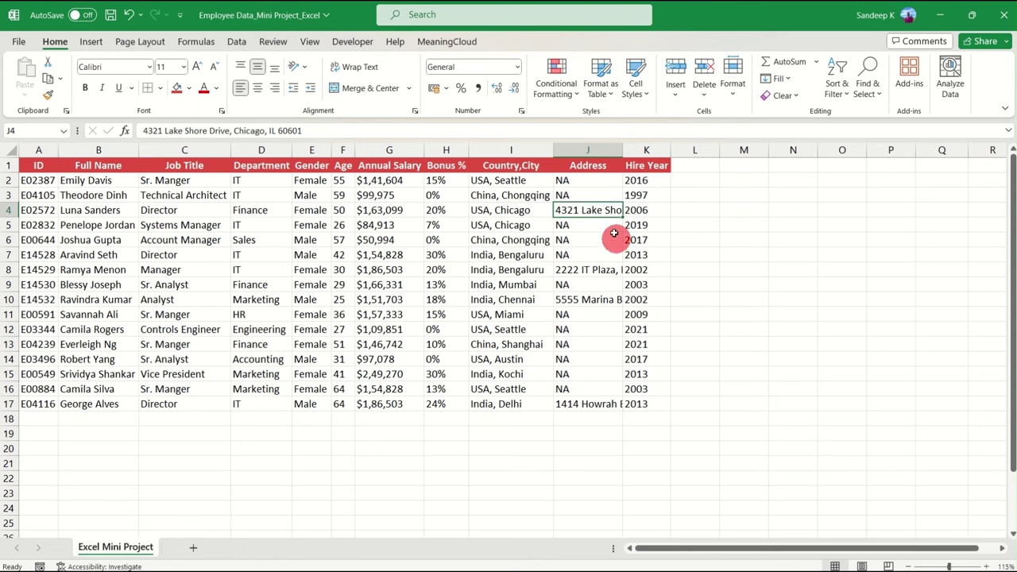
{"action": "left_click", "coordinate": [602, 269]}
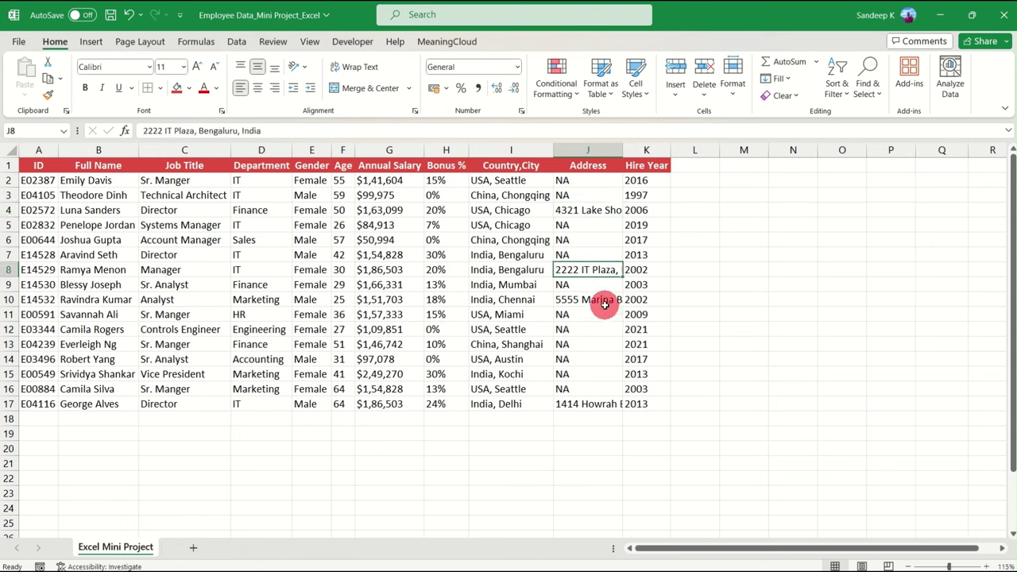
{"action": "left_click", "coordinate": [601, 302]}
{"action": "left_click", "coordinate": [602, 403]}
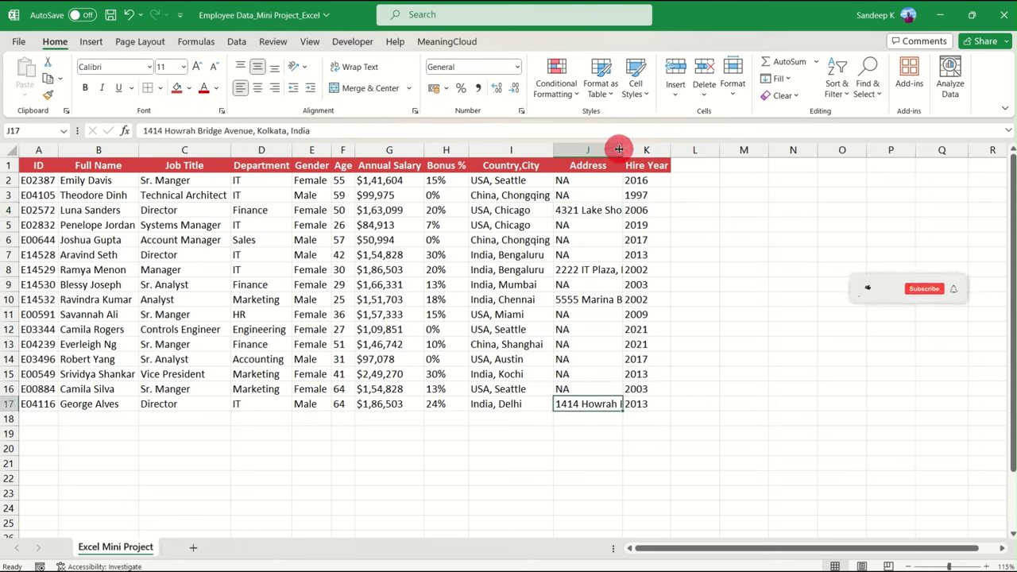
{"action": "mouse_move", "coordinate": [623, 150]}
{"action": "left_mouse_down"}
{"action": "mouse_move", "coordinate": [785, 150]}
{"action": "mouse_move", "coordinate": [639, 151]}
{"action": "left_mouse_up"}
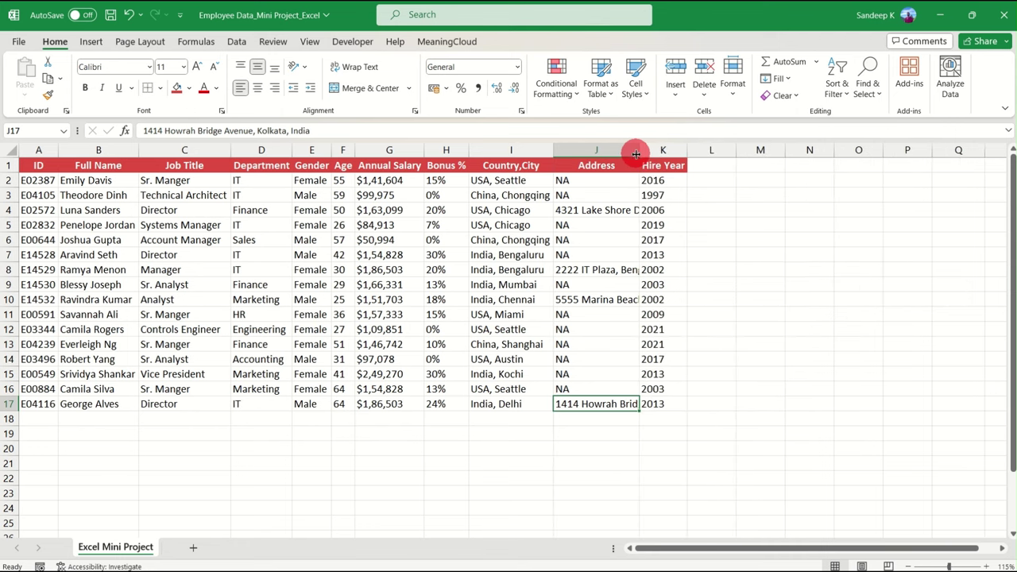
{"action": "left_click", "coordinate": [676, 166]}
{"action": "left_click", "coordinate": [715, 150]}
{"action": "left_click", "coordinate": [758, 150]}
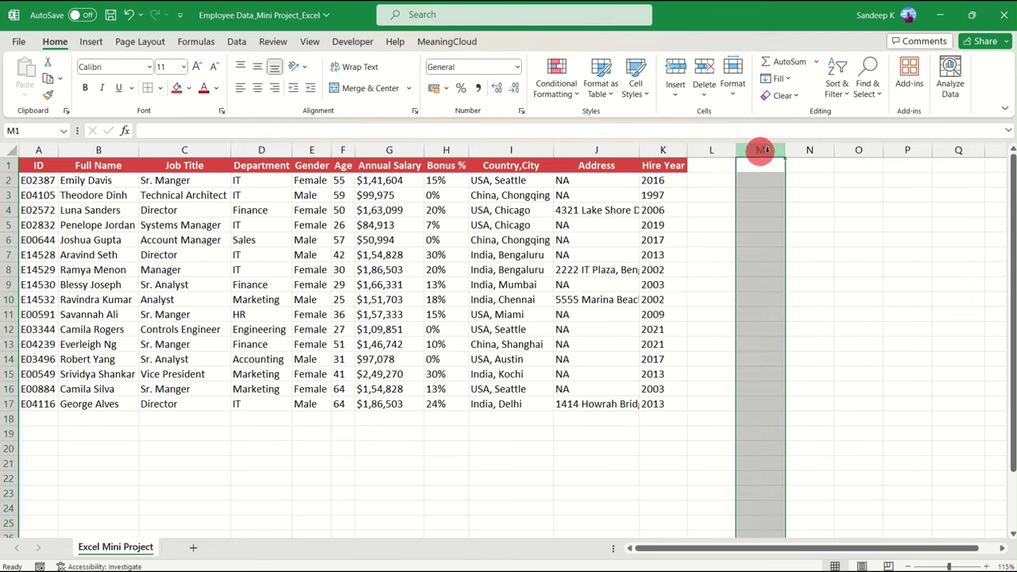
{"action": "left_click", "coordinate": [807, 150]}
{"action": "left_click", "coordinate": [958, 180]}
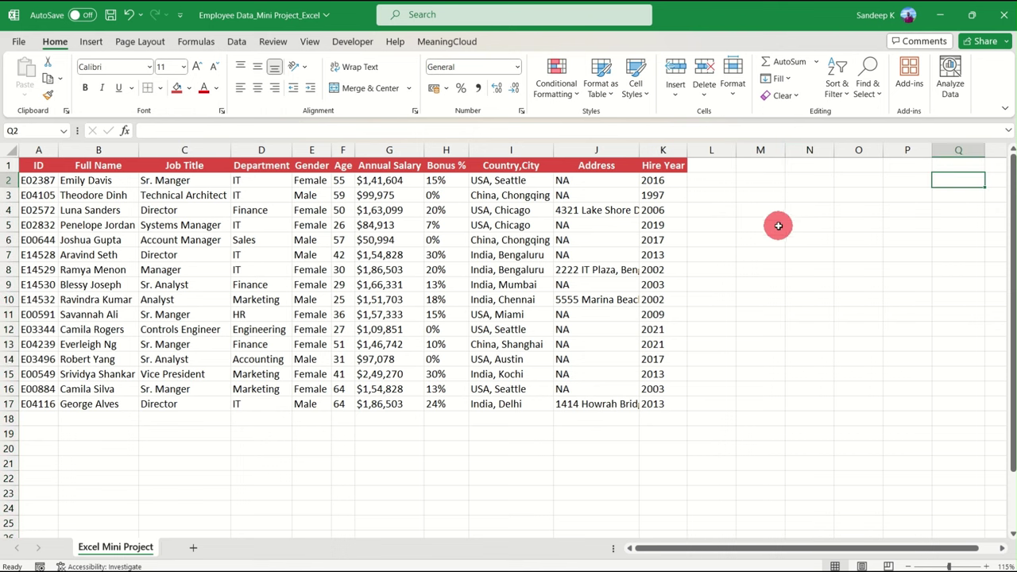
- Check the long addresses in J4, J8, J10 and J17 as the cells that need wrapping
{"action": "left_click", "coordinate": [574, 196]}
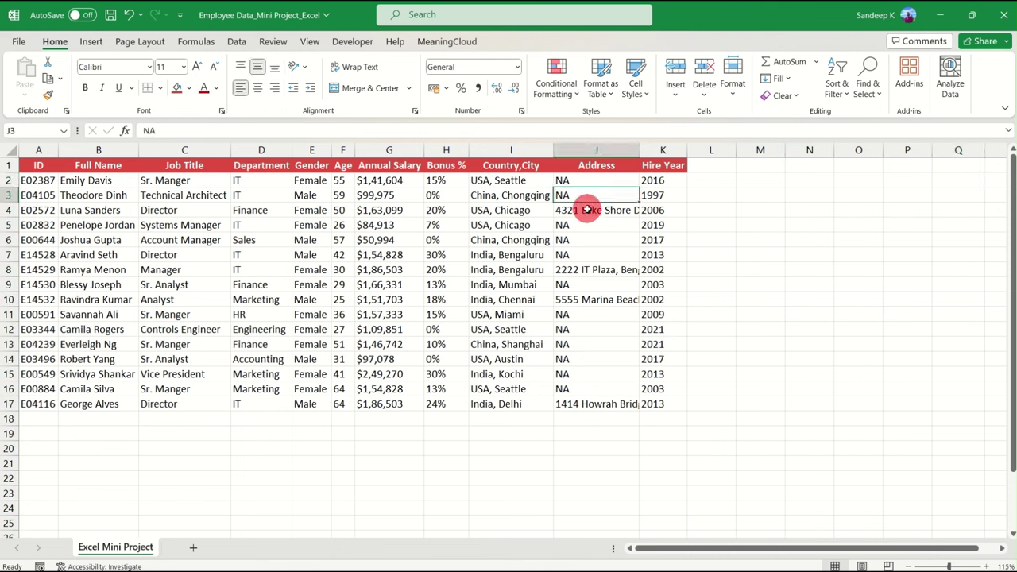
{"action": "left_click", "coordinate": [587, 210]}
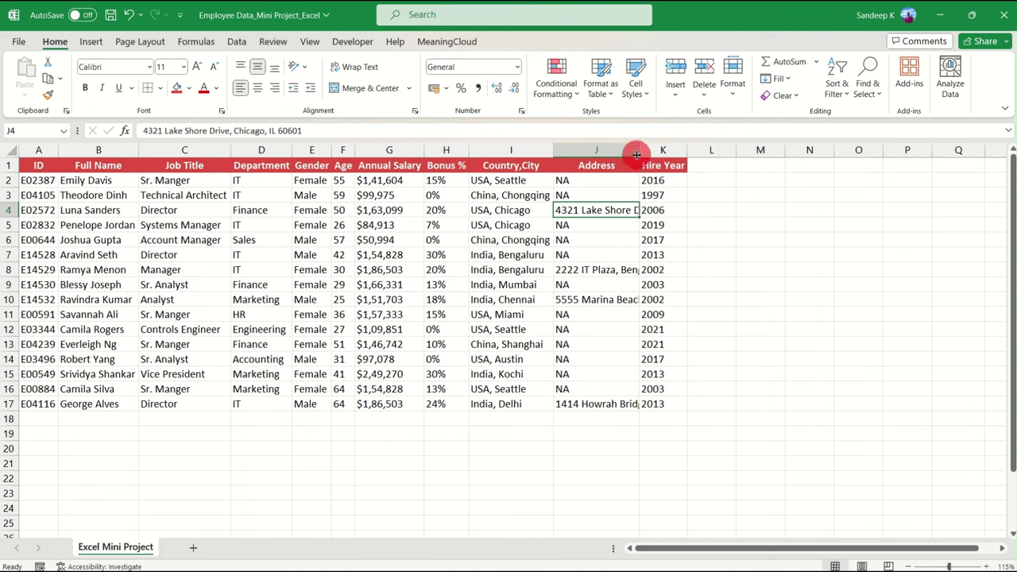
{"action": "left_click_drag", "start_coordinate": [636, 155], "coordinate": [639, 154]}
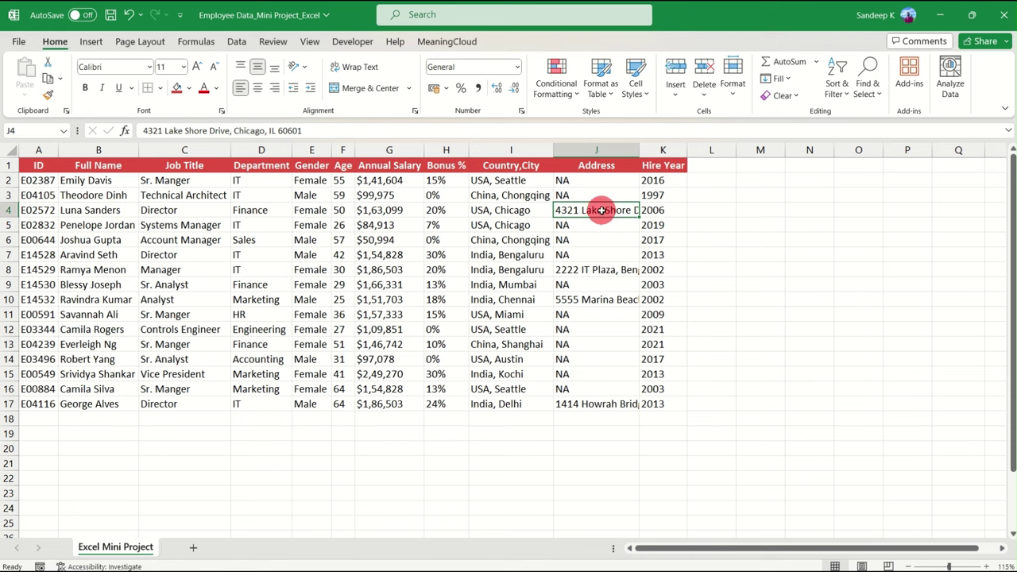
{"action": "left_click", "coordinate": [607, 271], "text": "ctrl"}
{"action": "left_click", "coordinate": [609, 299], "text": "ctrl"}
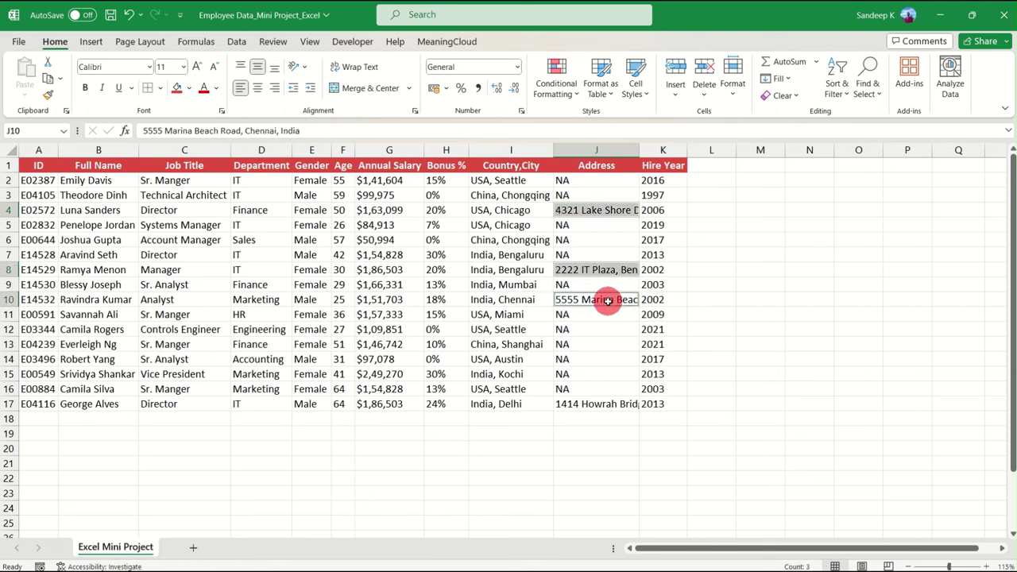
{"action": "left_click", "coordinate": [608, 404], "text": "ctrl"}
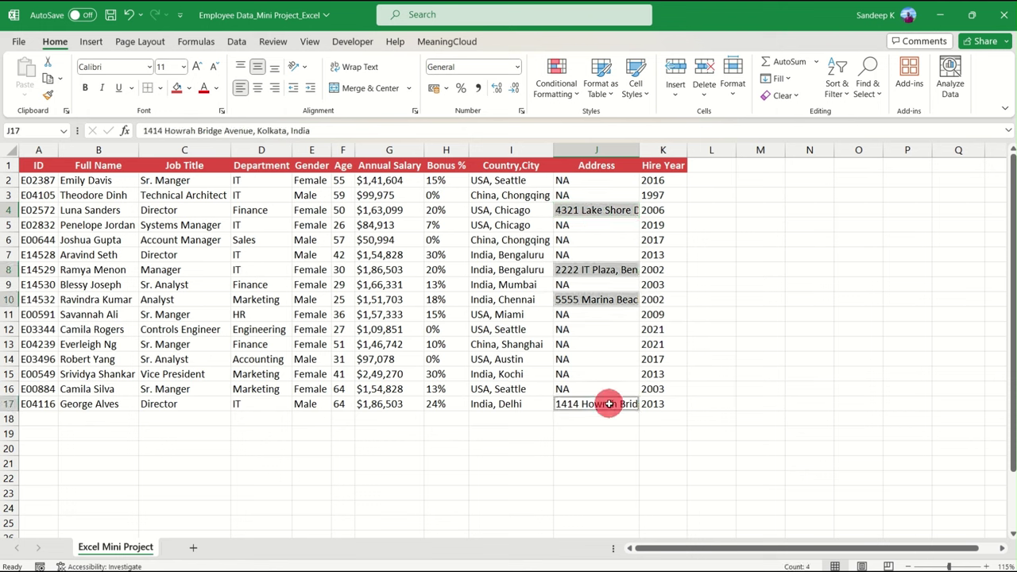
{"action": "left_click", "coordinate": [602, 316]}
- Wrap the text of all employee addresses in J2:J17 and check the wrapped entry in J10
{"action": "left_click_drag", "start_coordinate": [602, 181], "coordinate": [597, 405]}
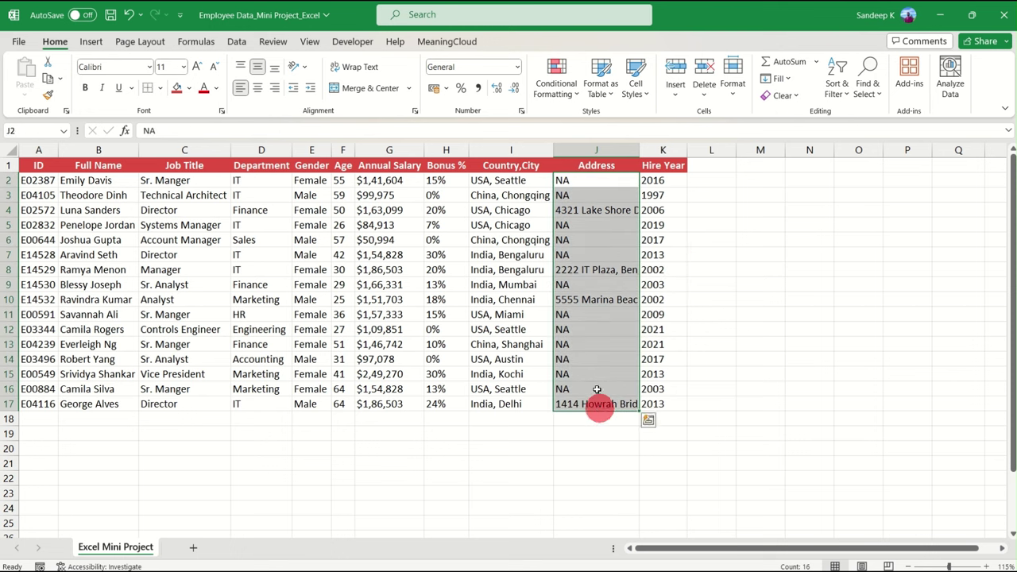
{"action": "left_click", "coordinate": [359, 67]}
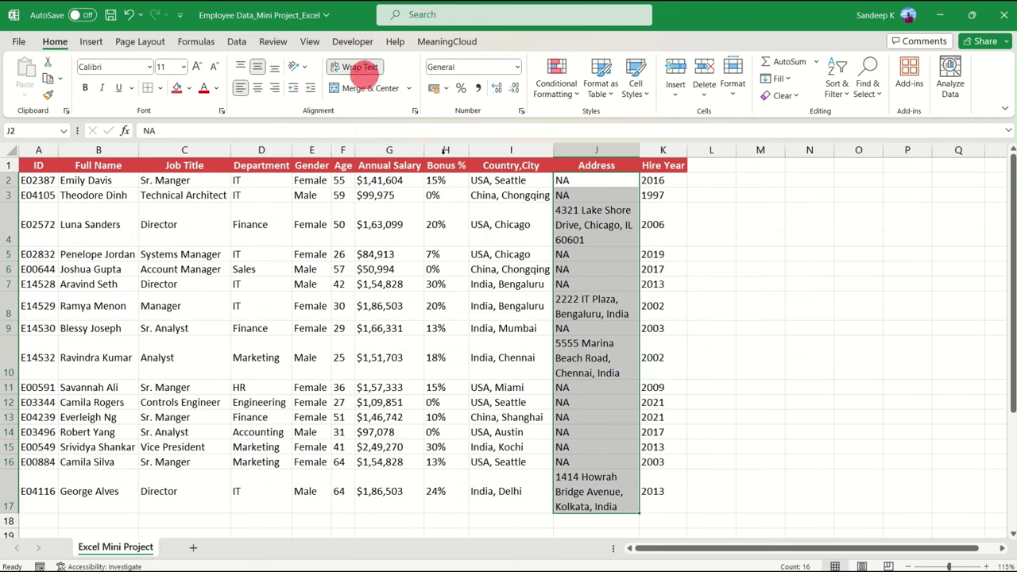
{"action": "left_click", "coordinate": [609, 363]}
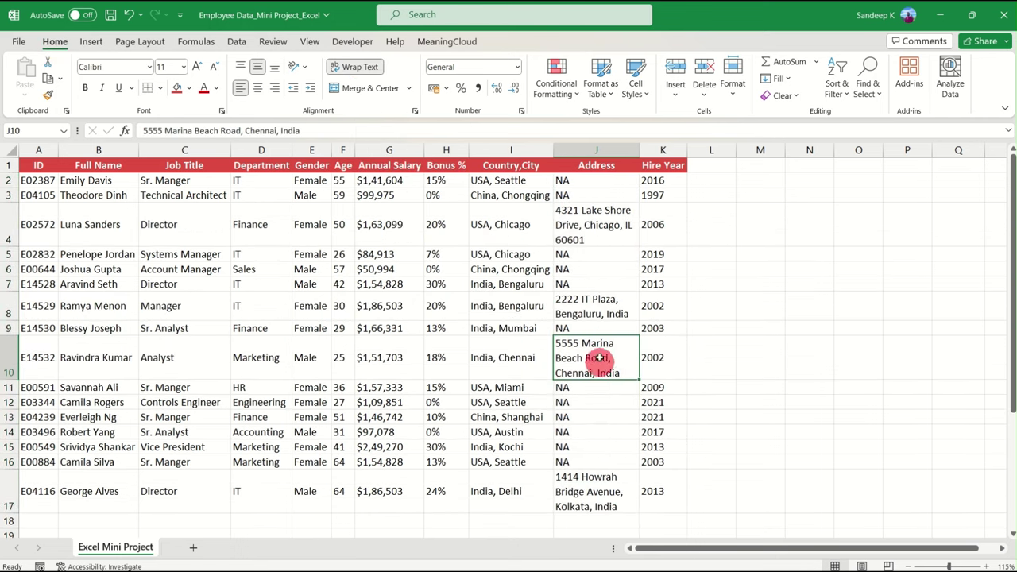
- Check the wrapped addresses in J4, J8, J10 and J17
{"action": "left_click", "coordinate": [603, 229]}
{"action": "left_click", "coordinate": [598, 306]}
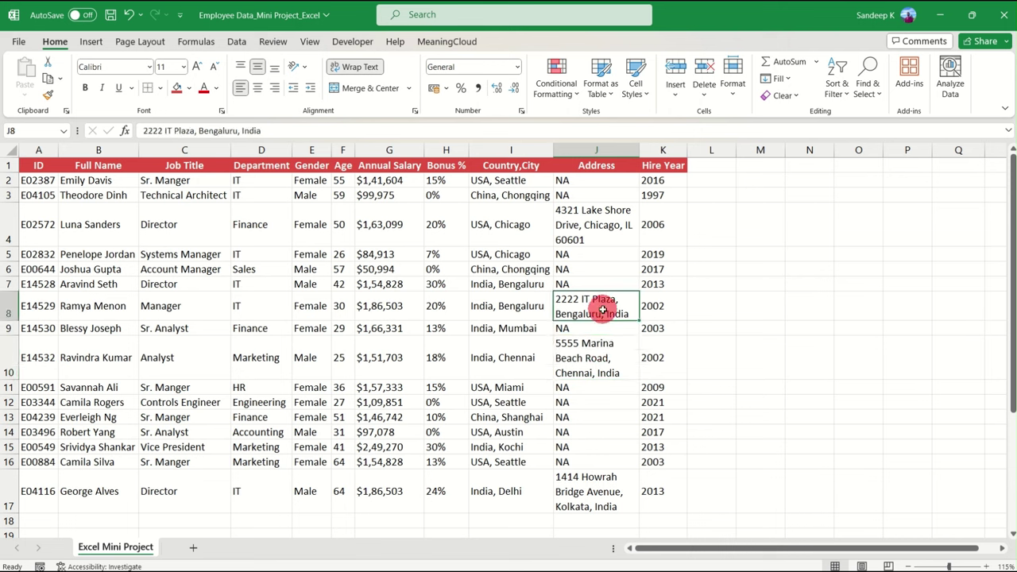
{"action": "left_click", "coordinate": [601, 359]}
{"action": "left_click", "coordinate": [601, 493]}
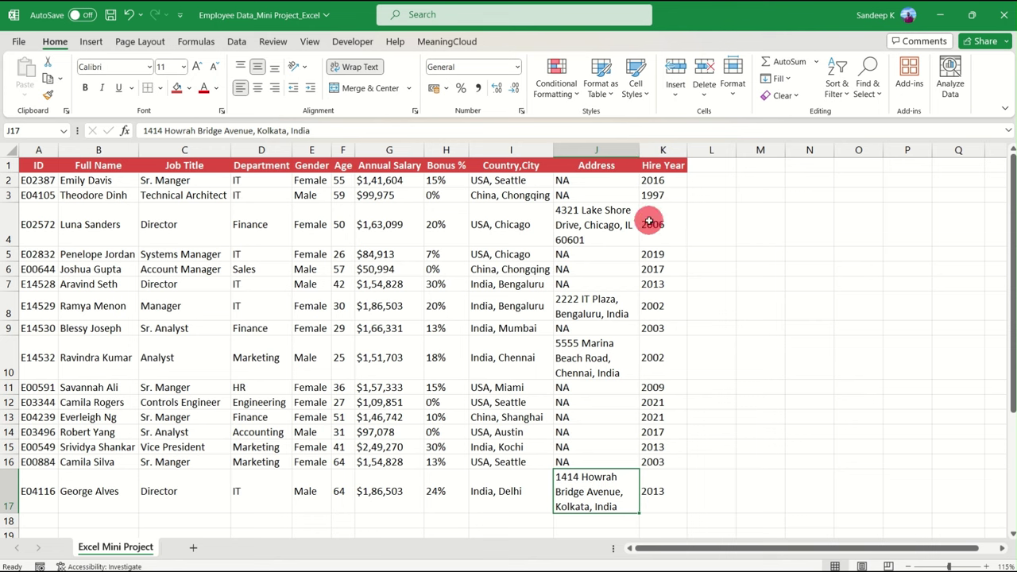
- Widen the Address column so long addresses fit on two lines, and reduce the heights of rows 17, 10 and 4 to match
{"action": "left_click_drag", "start_coordinate": [637, 147], "coordinate": [659, 147]}
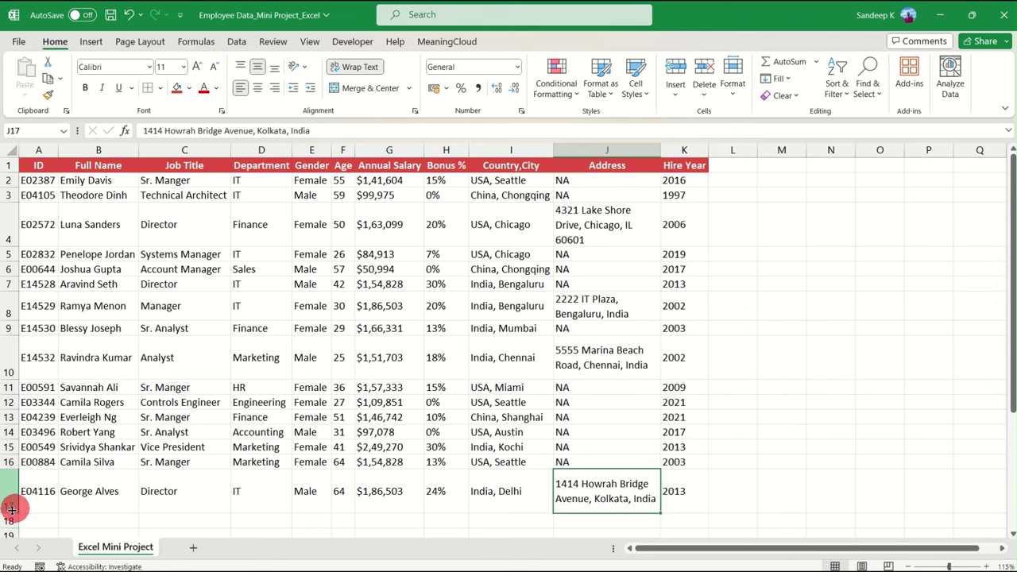
{"action": "left_click_drag", "start_coordinate": [9, 514], "coordinate": [15, 499]}
{"action": "left_click_drag", "start_coordinate": [10, 379], "coordinate": [9, 365]}
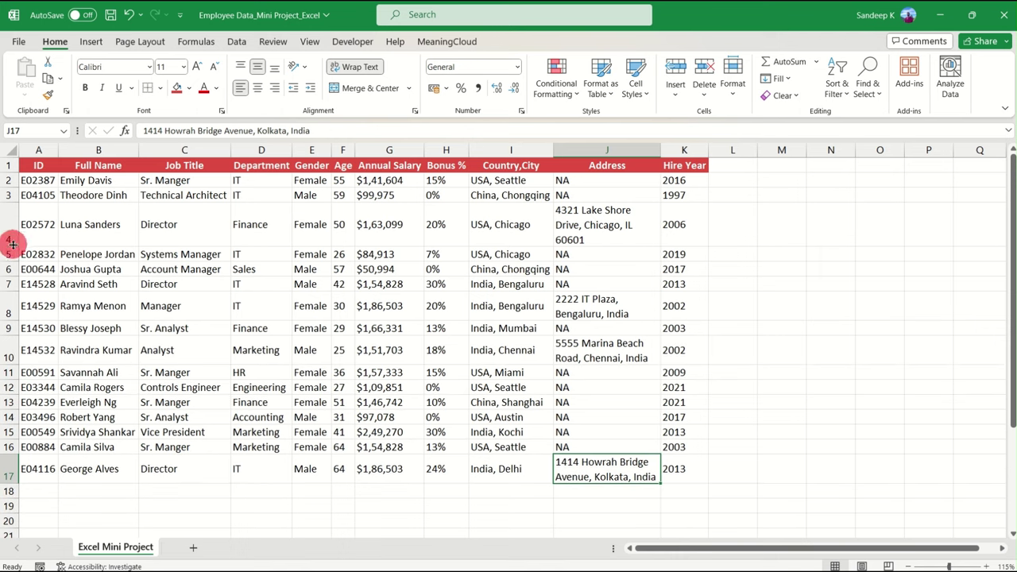
{"action": "left_click_drag", "start_coordinate": [661, 150], "coordinate": [666, 150]}
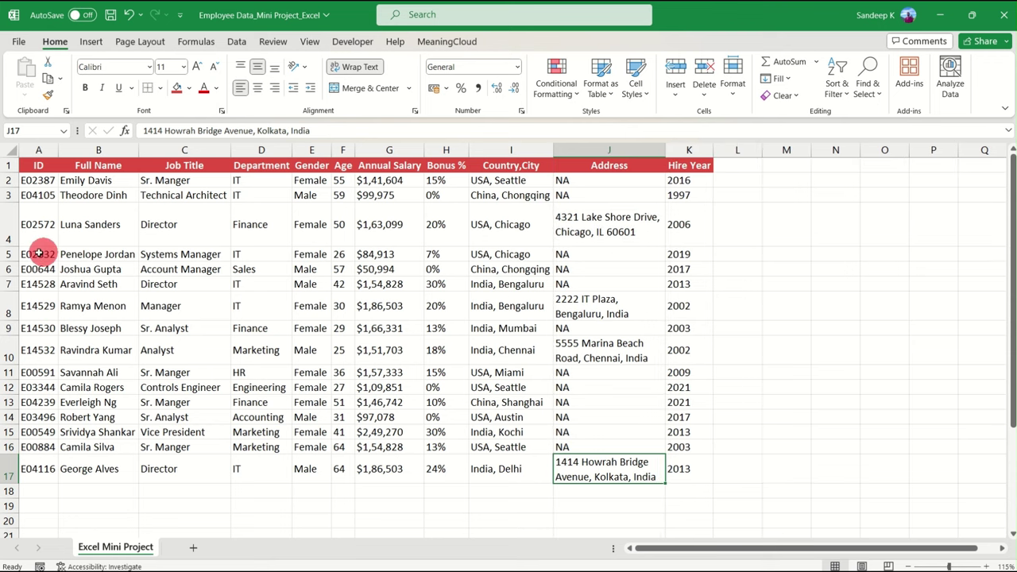
{"action": "left_click_drag", "start_coordinate": [8, 247], "coordinate": [8, 232]}
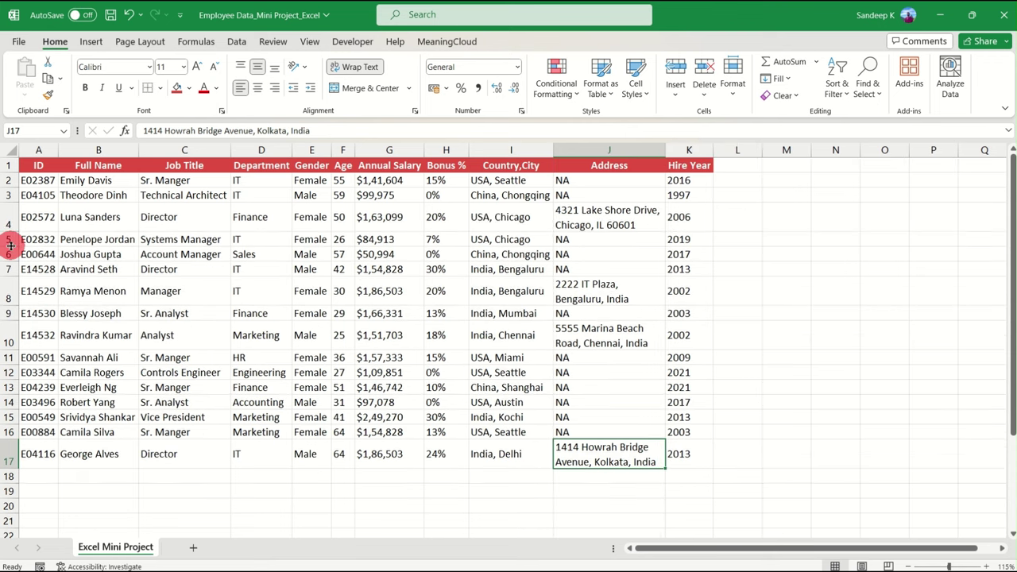
{"action": "left_click", "coordinate": [340, 254]}
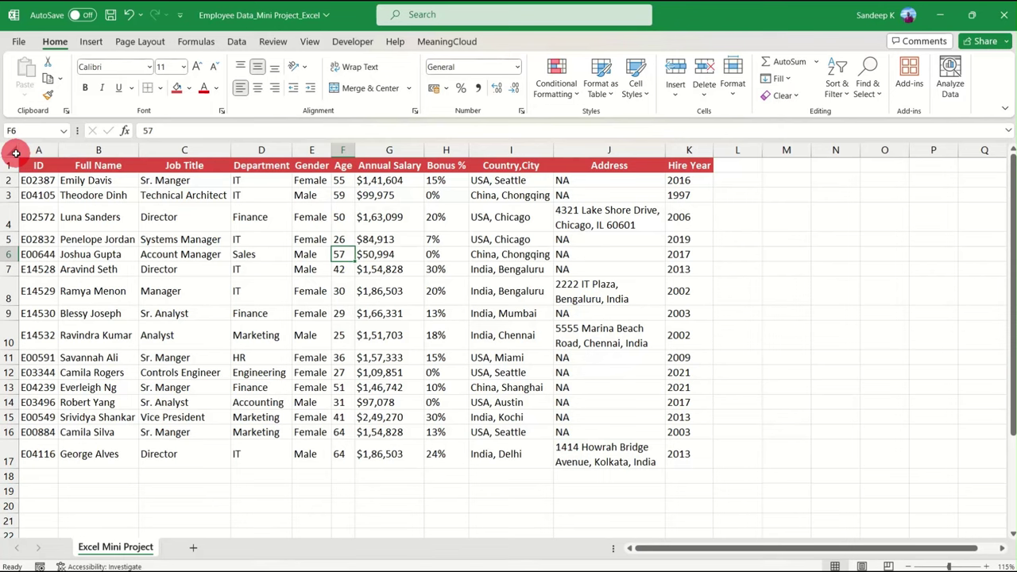
- Examine the heading row A1:K1 and the employee records in A2:K17 to see where a common heading belongs
{"action": "left_click", "coordinate": [446, 269]}
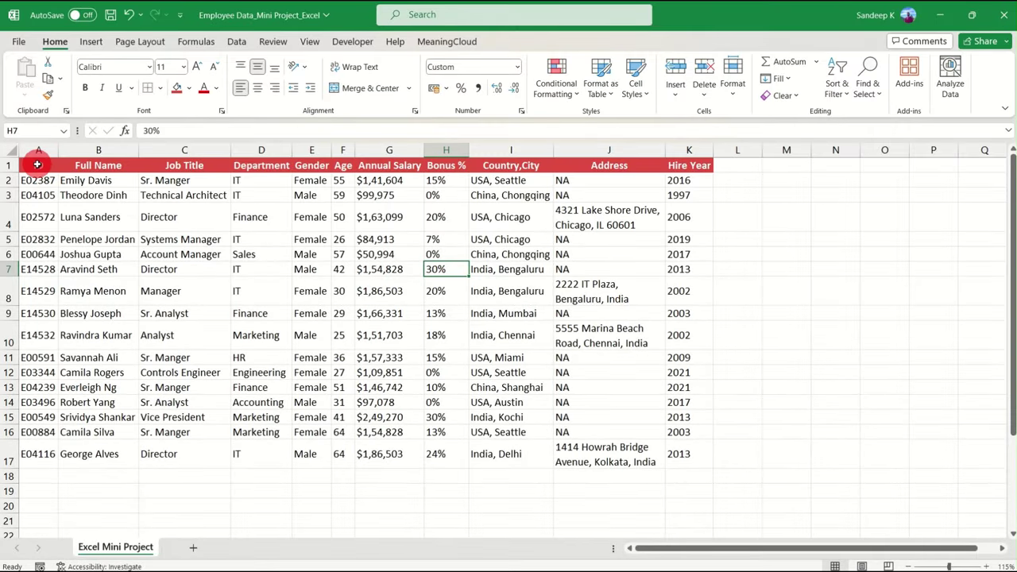
{"action": "left_click_drag", "start_coordinate": [36, 165], "coordinate": [671, 165]}
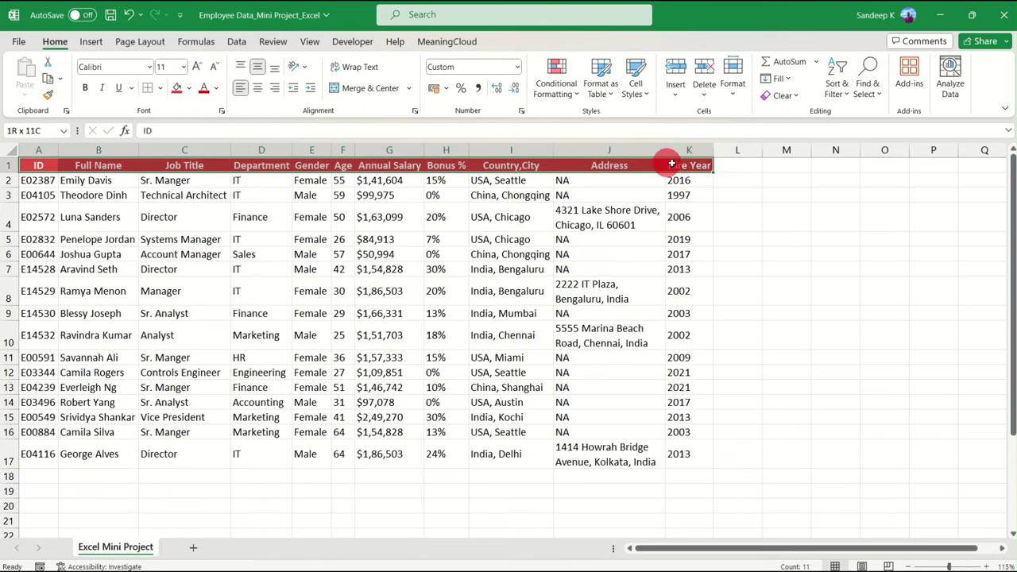
{"action": "left_click", "coordinate": [597, 215]}
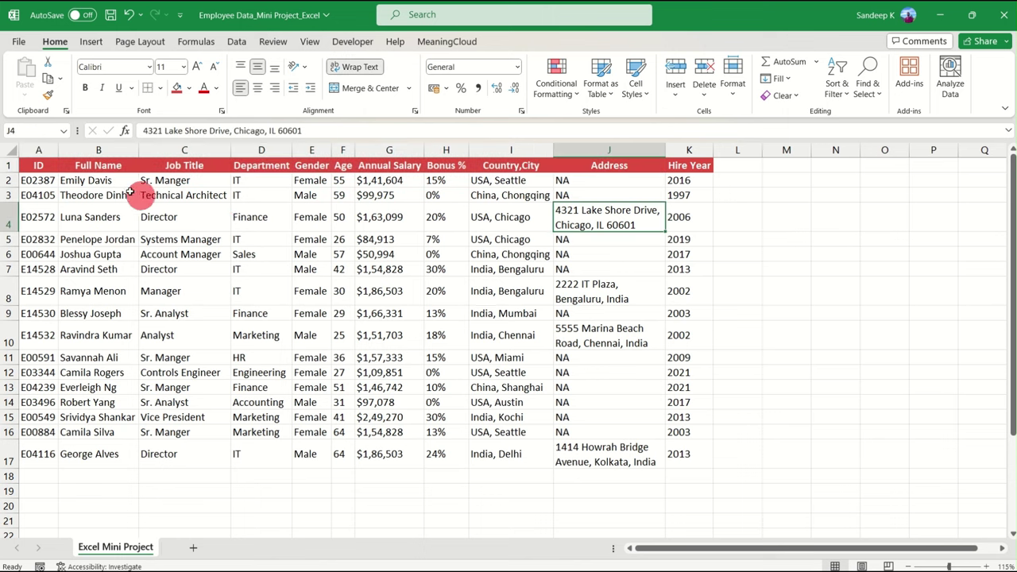
{"action": "left_click_drag", "start_coordinate": [38, 181], "coordinate": [674, 454]}
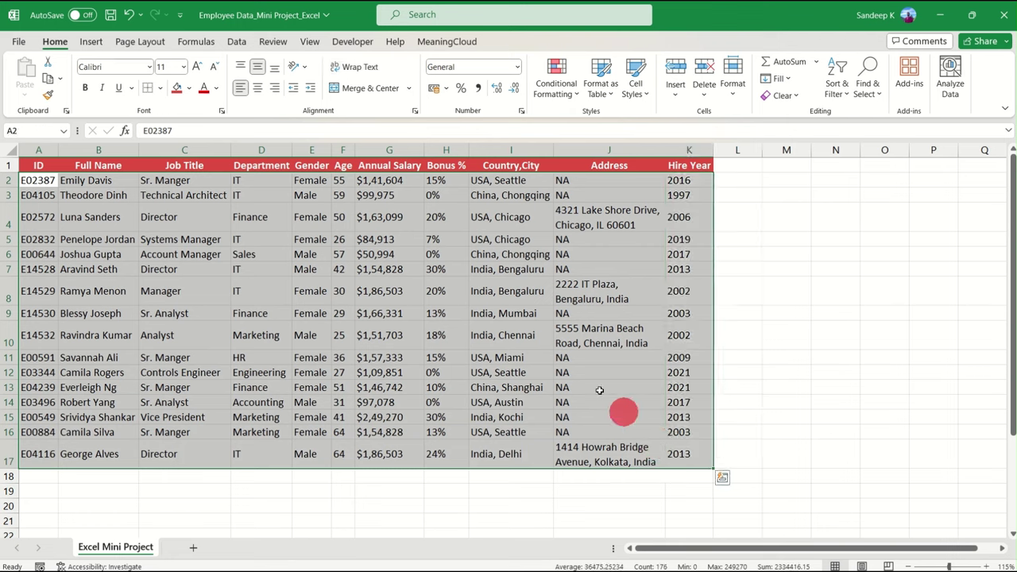
{"action": "left_click", "coordinate": [534, 357]}
{"action": "left_click", "coordinate": [318, 269]}
{"action": "left_click", "coordinate": [149, 197]}
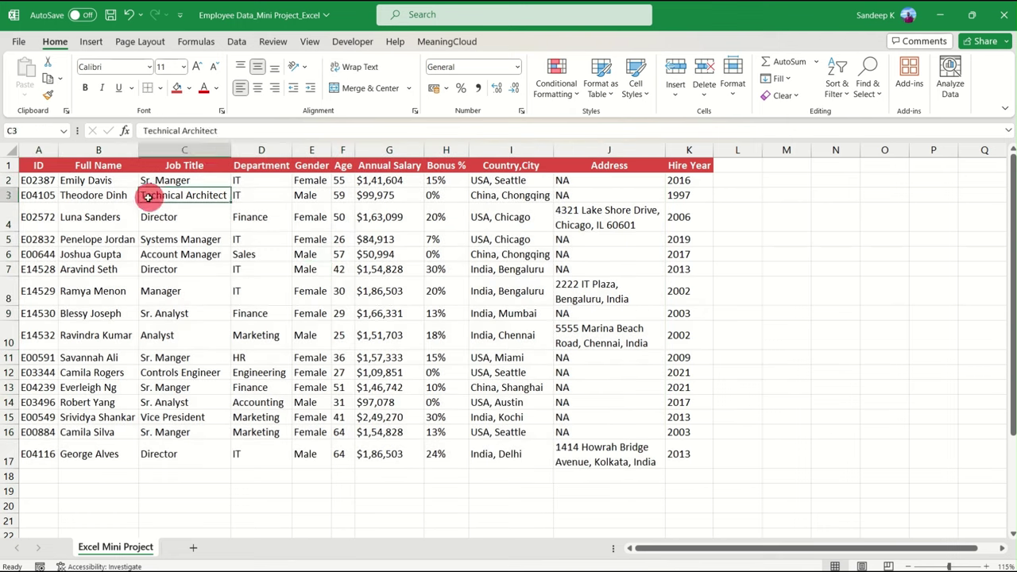
{"action": "left_click", "coordinate": [36, 166]}
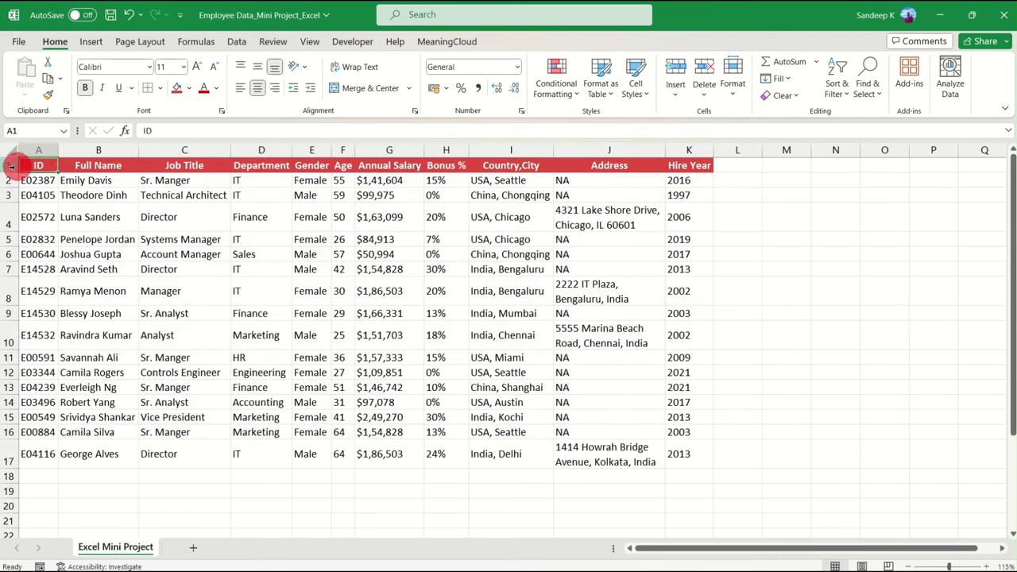
{"action": "left_click", "coordinate": [112, 237]}
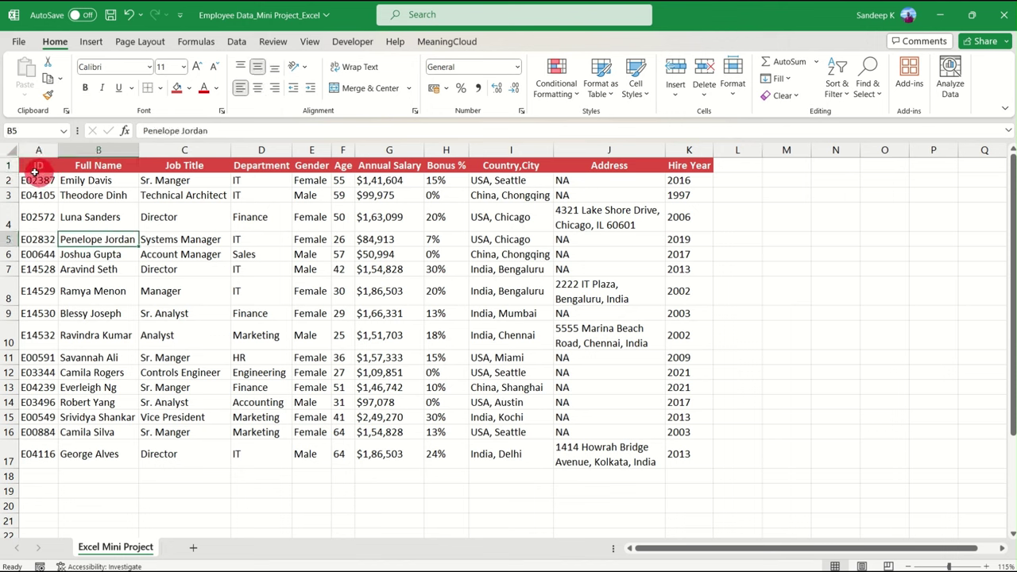
- Insert a blank row above the table's heading row
{"action": "left_click", "coordinate": [5, 166]}
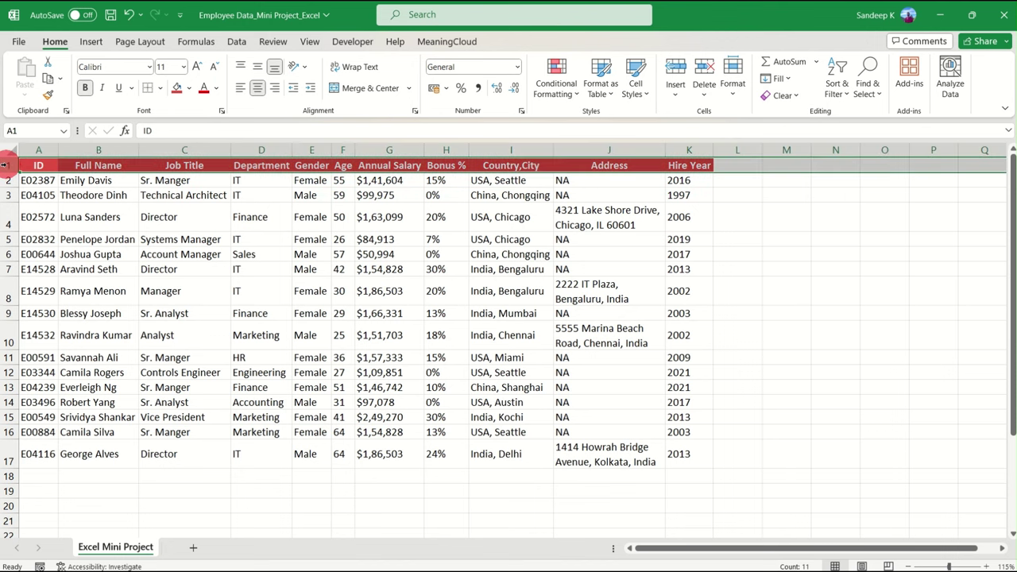
{"action": "right_click", "coordinate": [6, 167]}
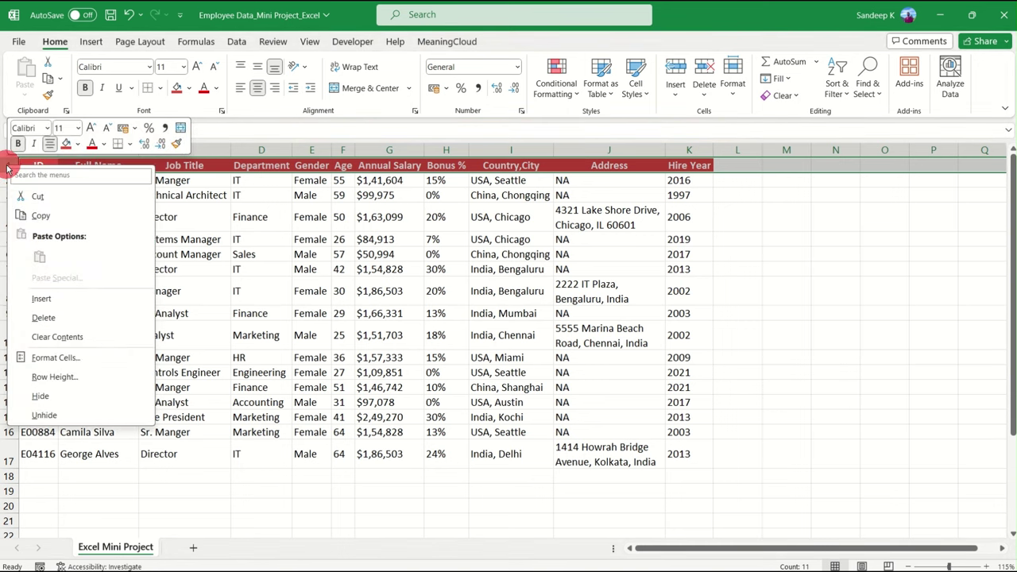
{"action": "left_click", "coordinate": [44, 299]}
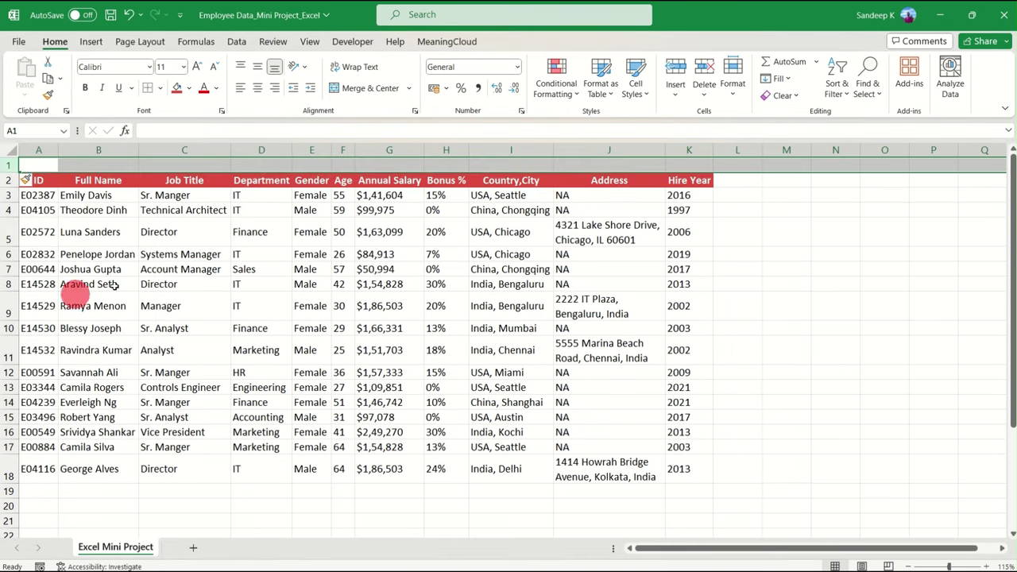
{"action": "left_click", "coordinate": [170, 271]}
{"action": "left_click_drag", "start_coordinate": [38, 165], "coordinate": [647, 167]}
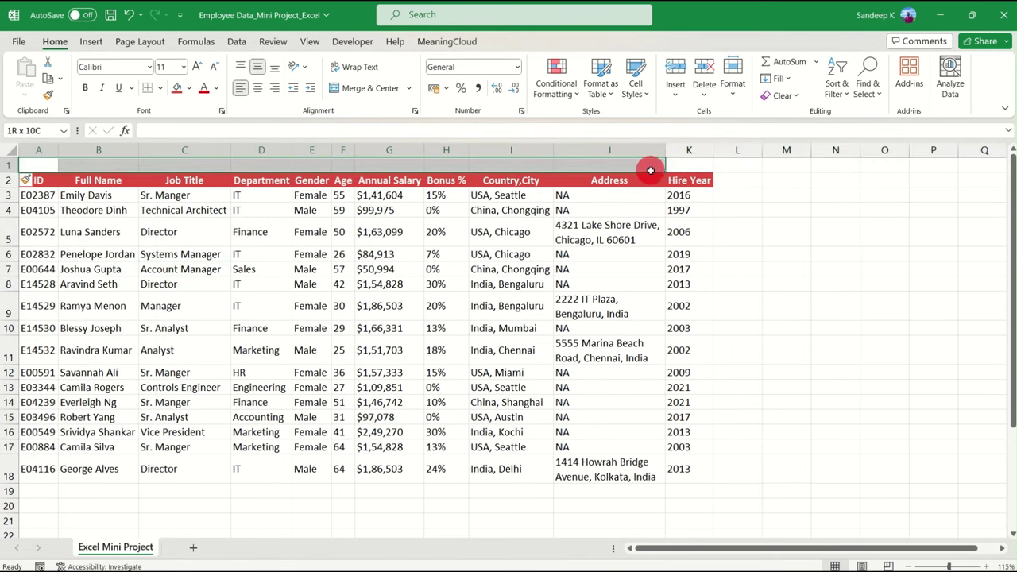
{"action": "left_click", "coordinate": [610, 269]}
- Enter the common heading Employee Data in cell A1
{"action": "left_click", "coordinate": [40, 164]}
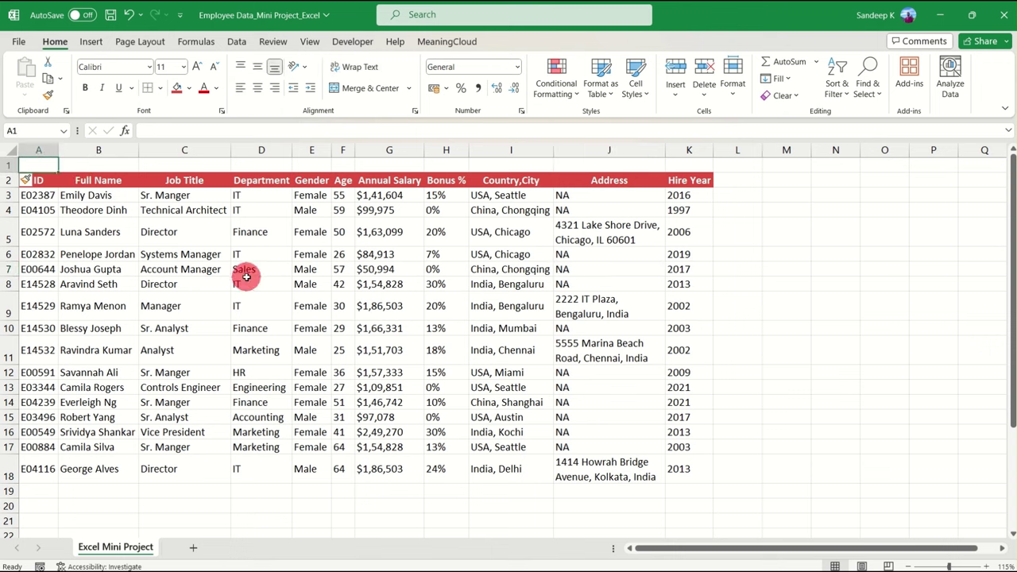
{"action": "type", "text": "Employee"}
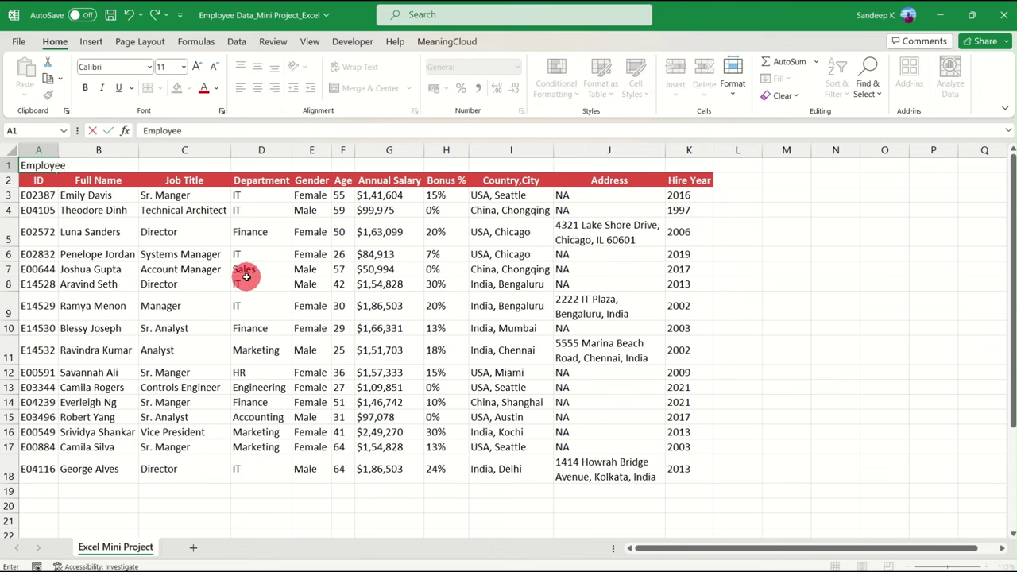
{"action": "type", "text": " Data"}
{"action": "key", "text": "Return"}
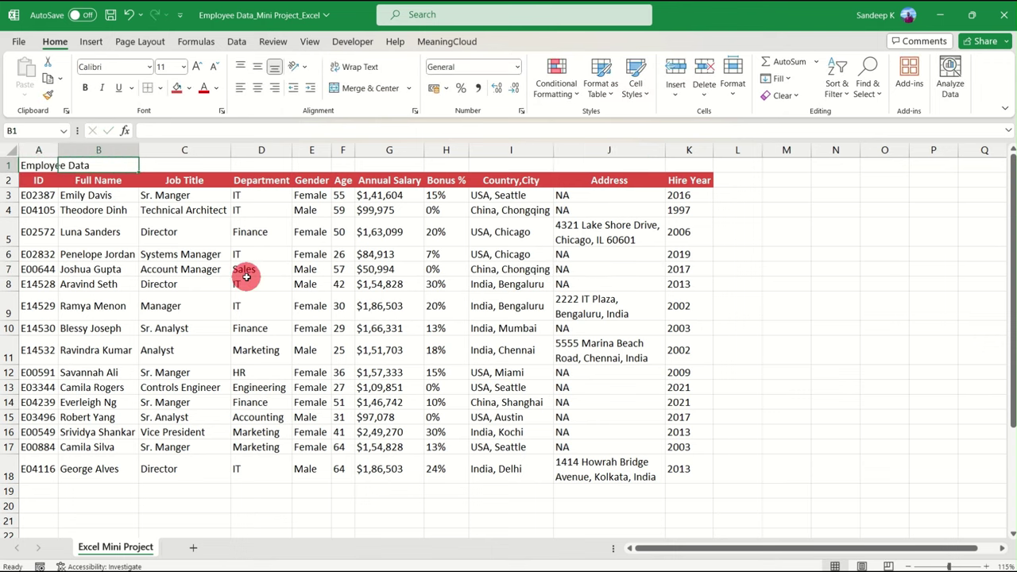
{"action": "left_click", "coordinate": [54, 211]}
{"action": "left_click", "coordinate": [45, 164]}
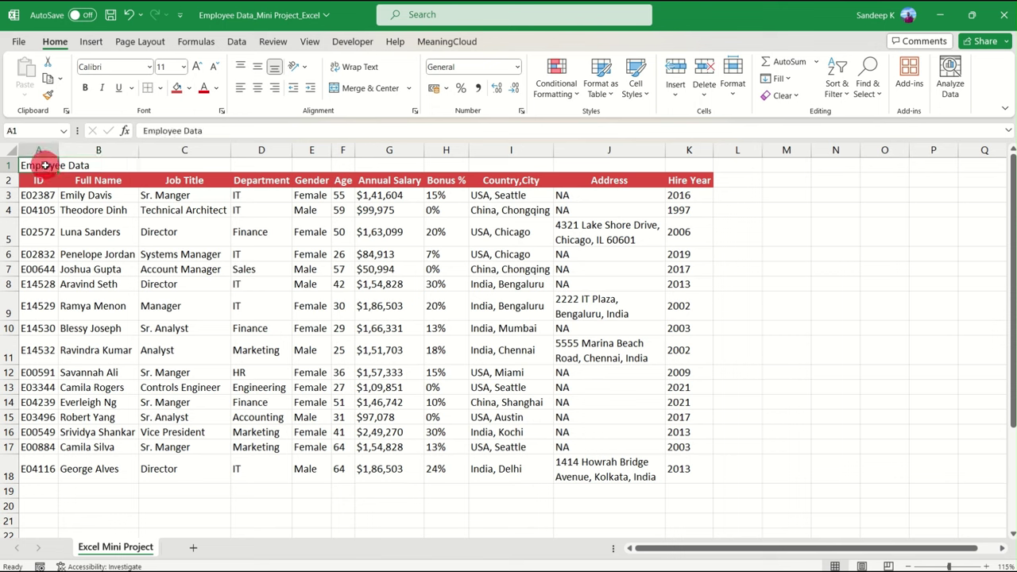
- Merge and center the Employee Data heading across A1:K1, spanning all table columns
{"action": "left_click", "coordinate": [98, 165]}
{"action": "left_click_drag", "start_coordinate": [167, 167], "coordinate": [654, 165]}
{"action": "left_click_drag", "start_coordinate": [673, 162], "coordinate": [122, 168]}
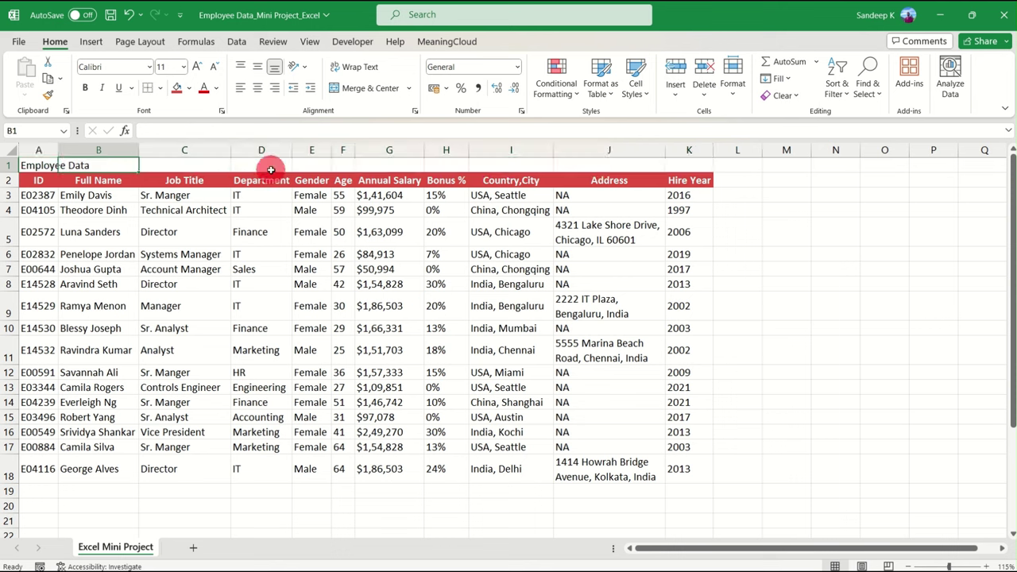
{"action": "left_click", "coordinate": [39, 166]}
{"action": "left_click_drag", "start_coordinate": [39, 166], "coordinate": [692, 165]}
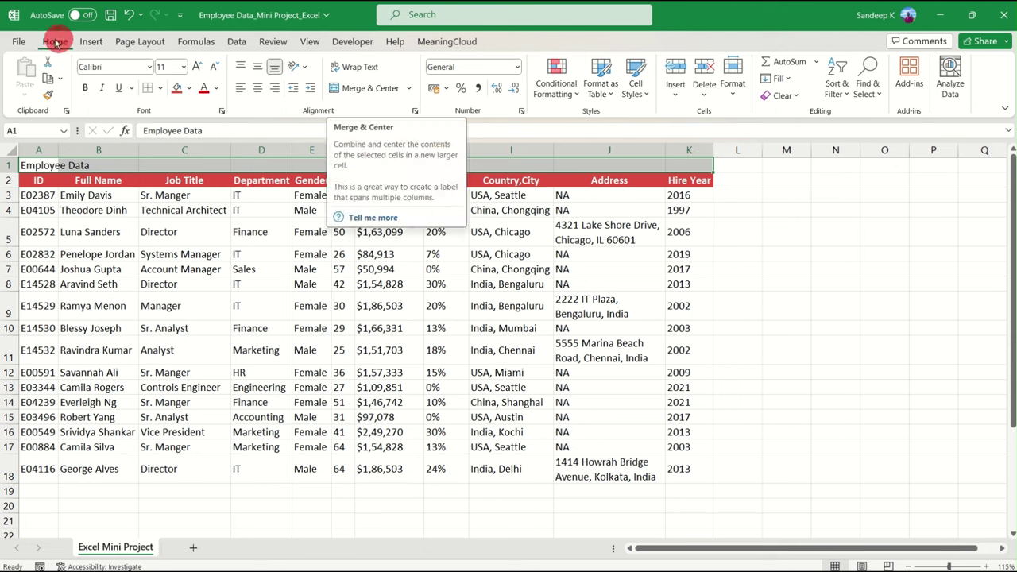
{"action": "left_click", "coordinate": [380, 89]}
{"action": "left_click", "coordinate": [402, 222]}
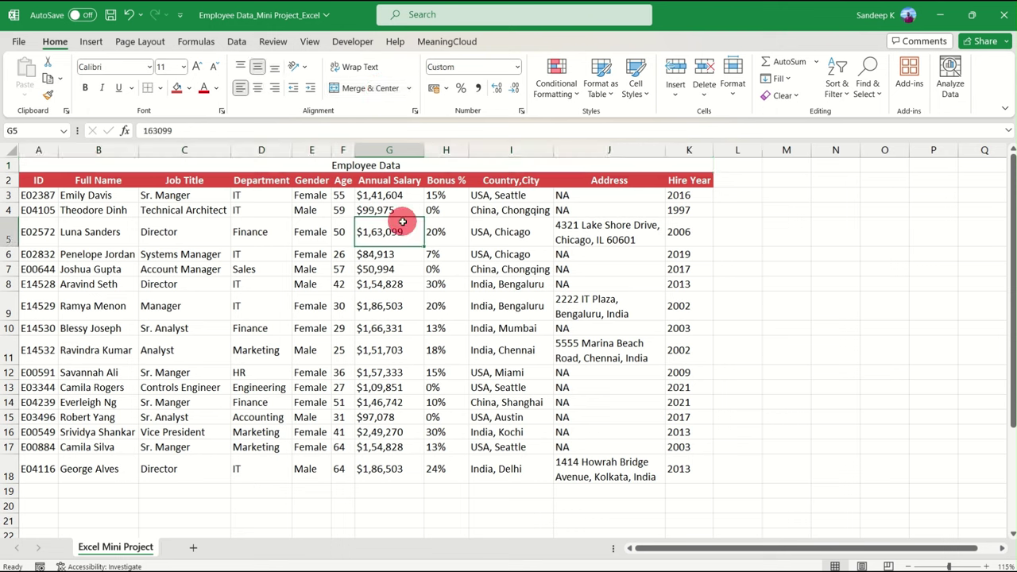
- Format the merged Employee Data heading in bold at font size 18 with a light gold fill
{"action": "left_click", "coordinate": [237, 166]}
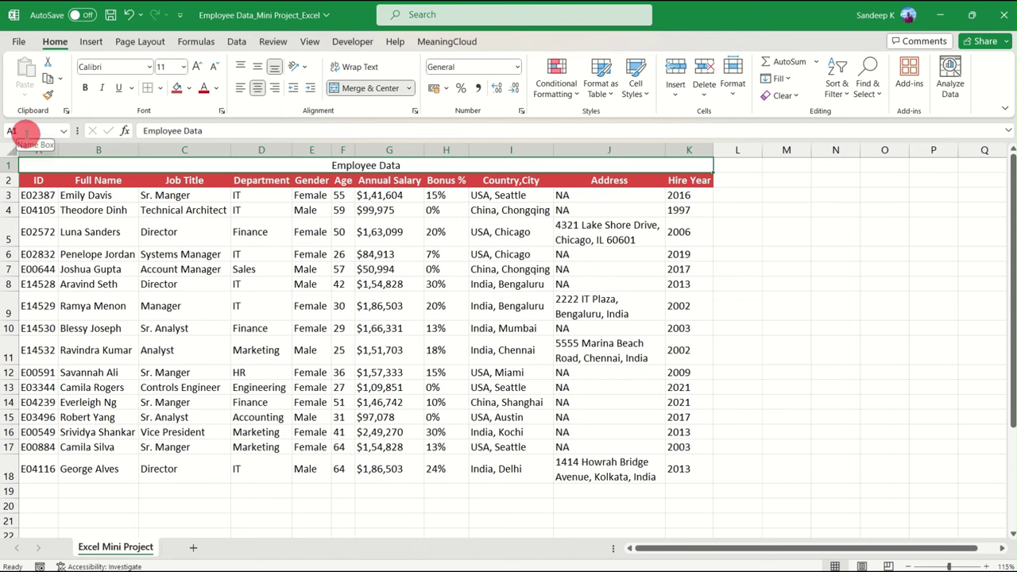
{"action": "left_click", "coordinate": [197, 67]}
{"action": "left_click", "coordinate": [197, 66]}
{"action": "left_click", "coordinate": [197, 67]}
{"action": "left_click", "coordinate": [197, 67]}
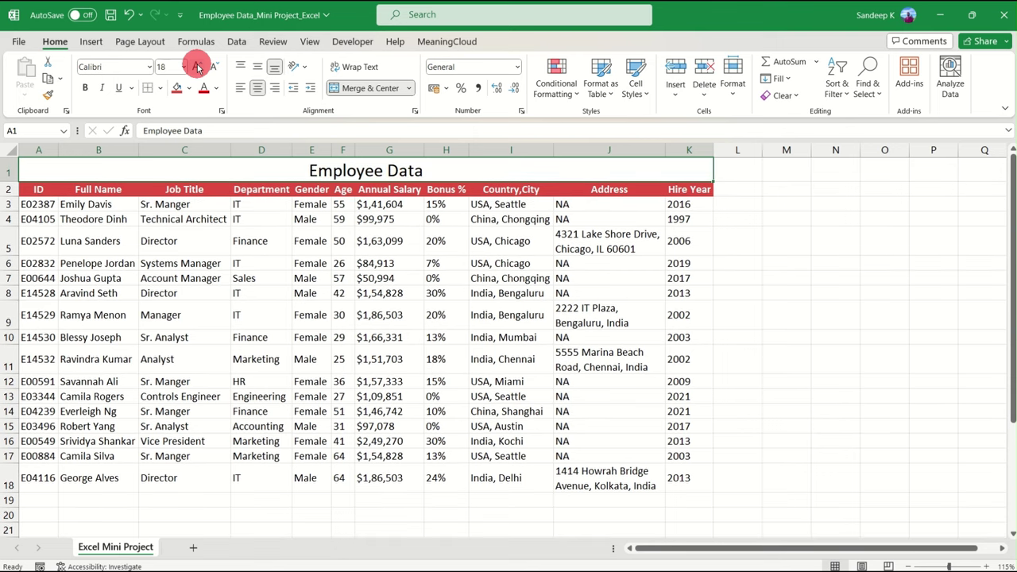
{"action": "left_click", "coordinate": [86, 89]}
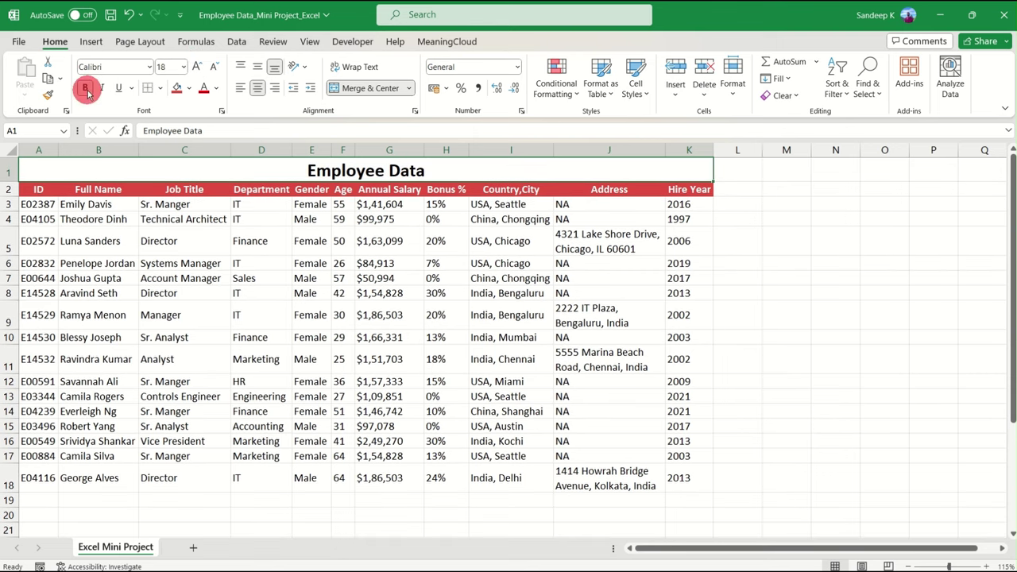
{"action": "left_click", "coordinate": [188, 88]}
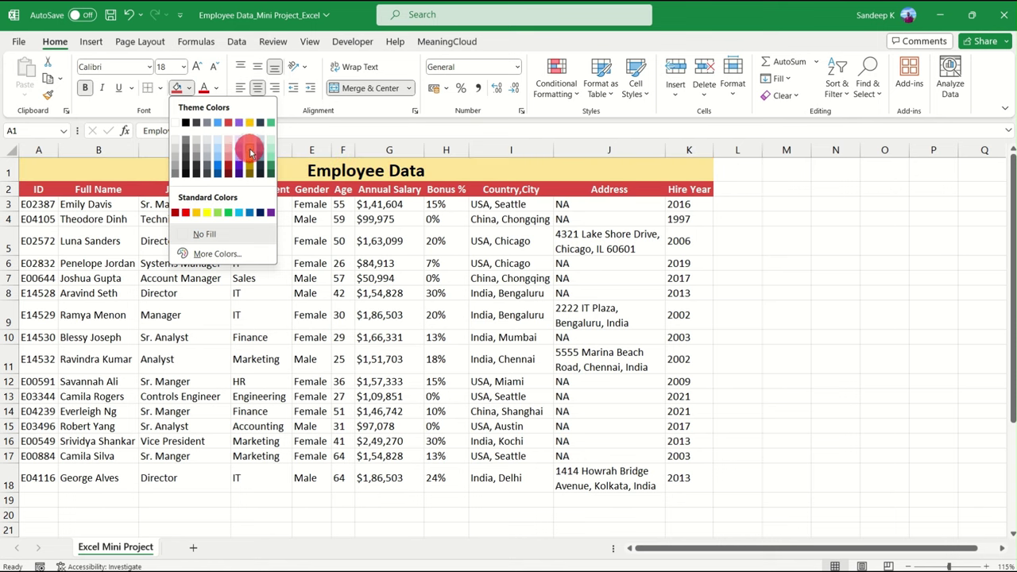
{"action": "left_click", "coordinate": [250, 148]}
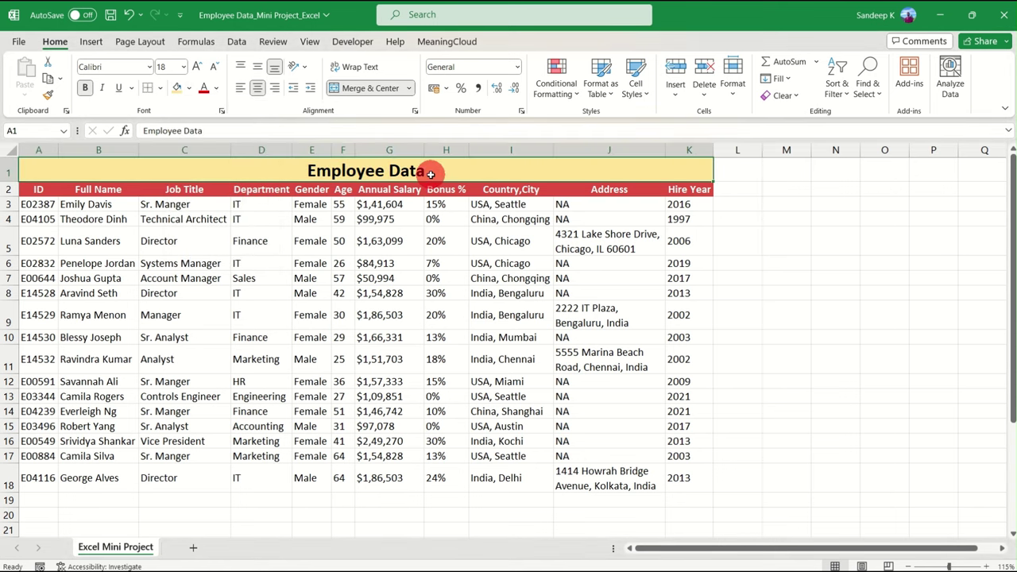
{"action": "left_click", "coordinate": [658, 266]}
- Review the available merge options for the Employee Data heading, including Merge Across
{"action": "left_click", "coordinate": [407, 171]}
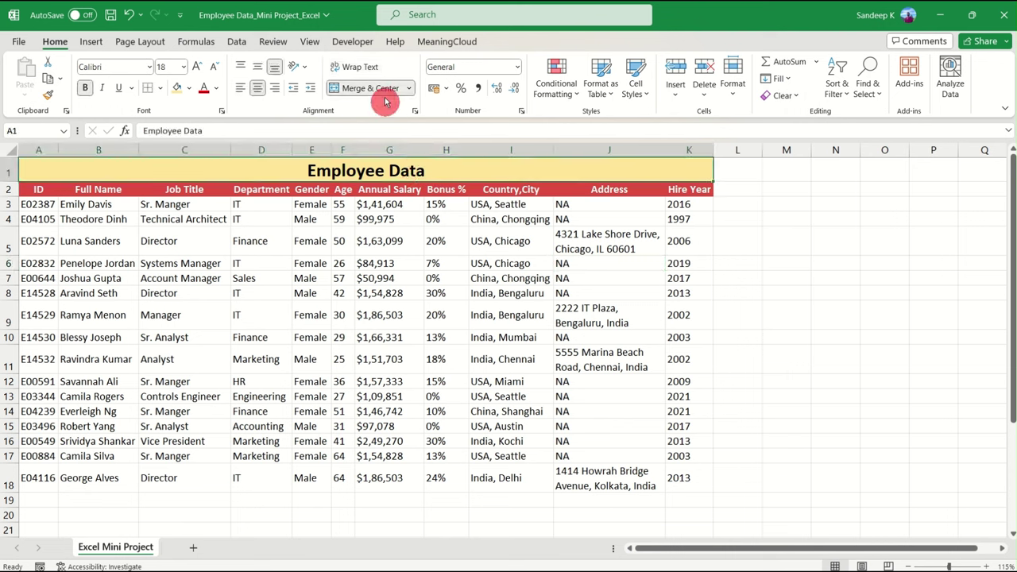
{"action": "left_click", "coordinate": [410, 89]}
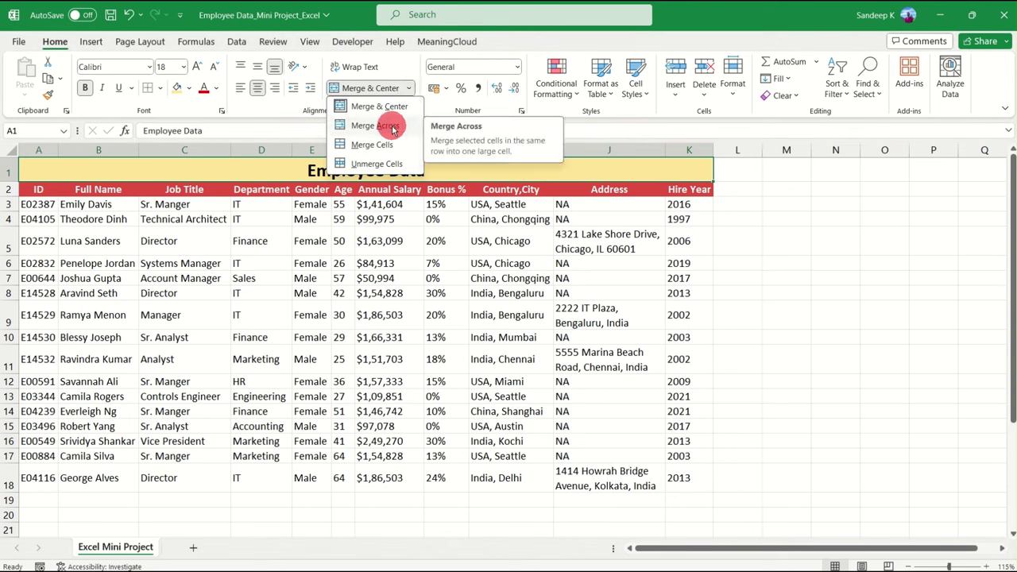
{"action": "left_click", "coordinate": [449, 171]}
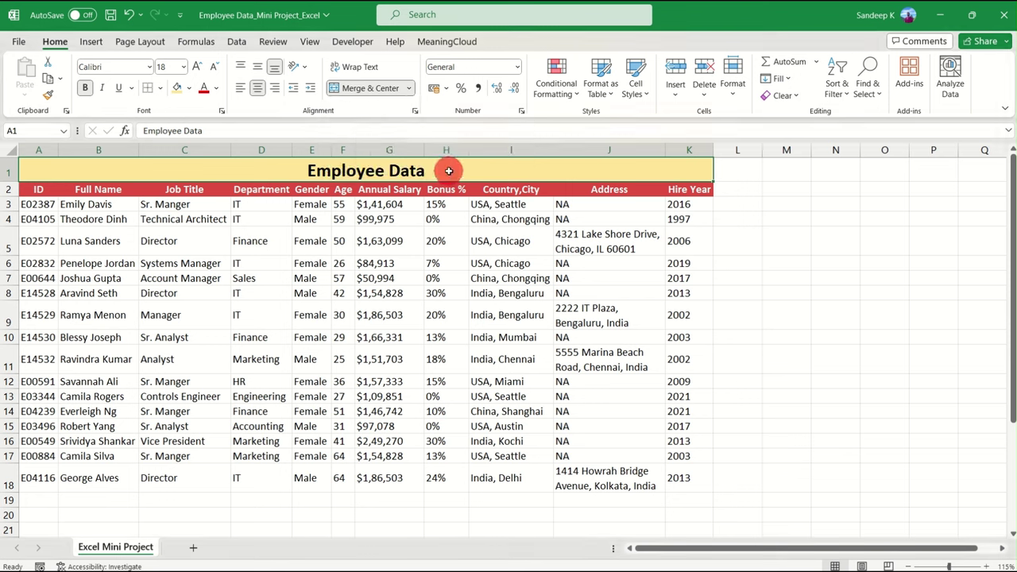
- Center the contents of the entire worksheet horizontally and align them to the middle vertically
{"action": "left_click", "coordinate": [13, 150]}
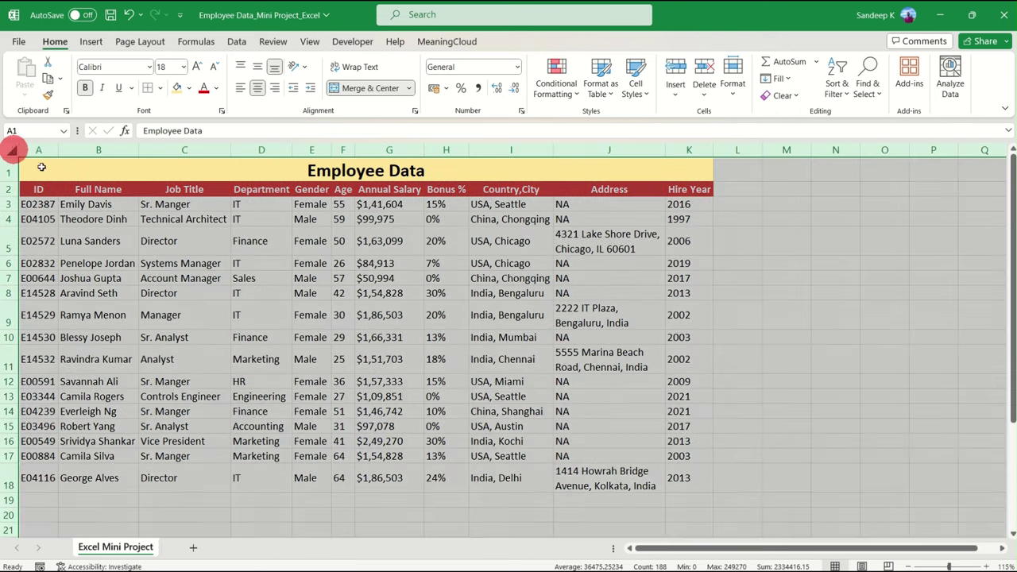
{"action": "left_click", "coordinate": [262, 86]}
{"action": "left_click", "coordinate": [261, 85]}
{"action": "left_click", "coordinate": [261, 68]}
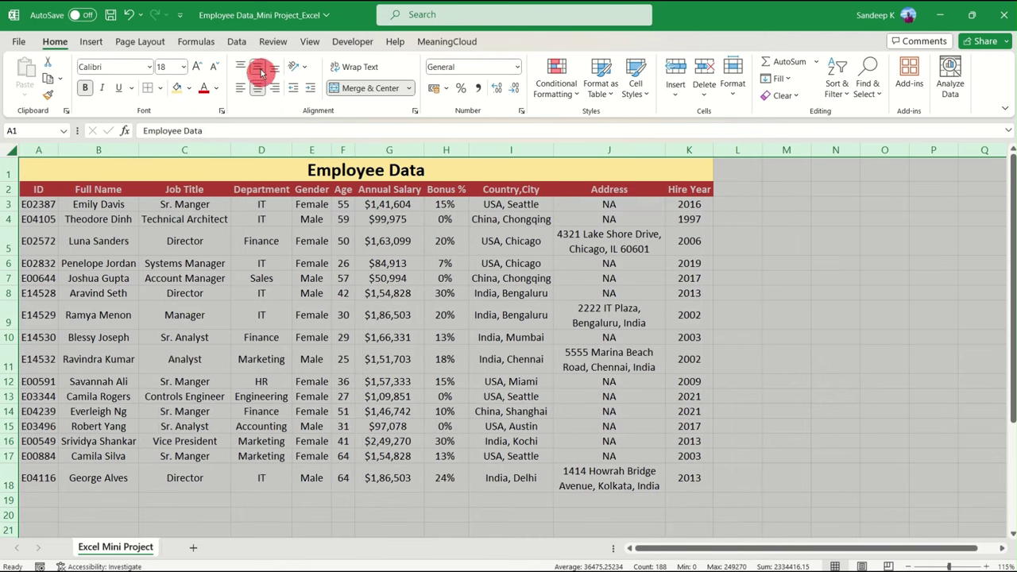
- Apply all borders to the entire Employee Data table in A1:K18
{"action": "left_click", "coordinate": [312, 308]}
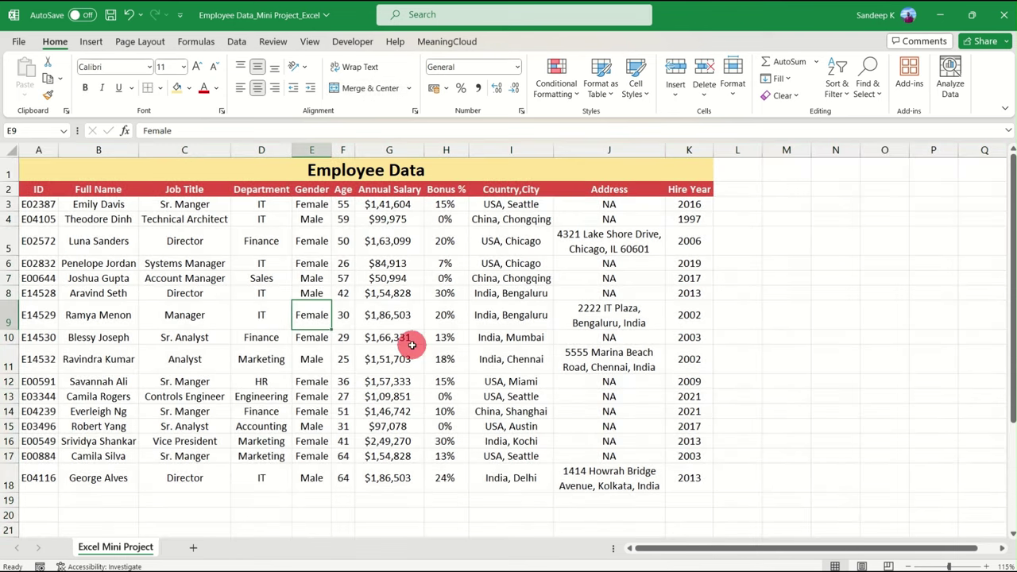
{"action": "left_click_drag", "start_coordinate": [36, 174], "coordinate": [687, 482]}
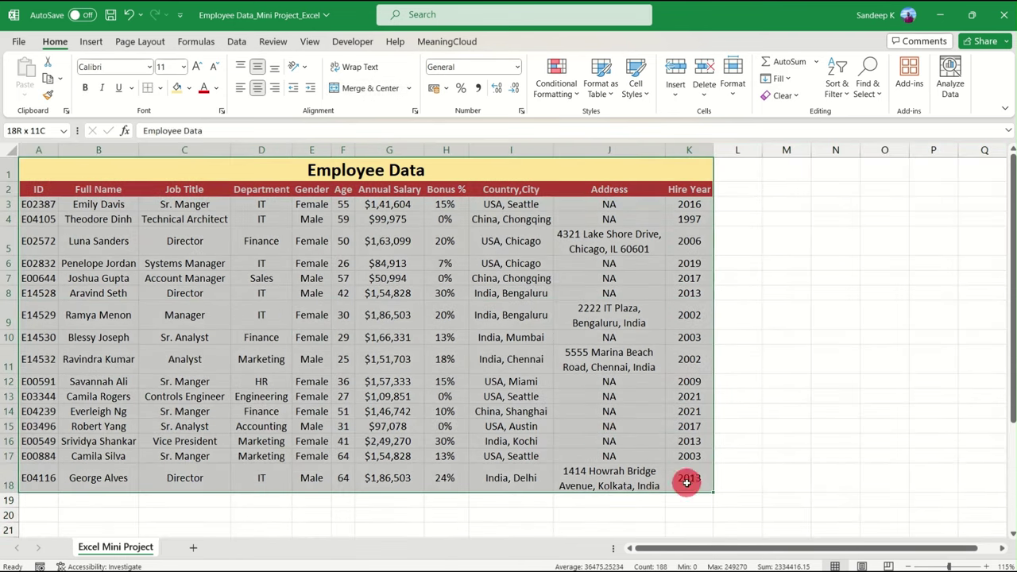
{"action": "left_click", "coordinate": [159, 88]}
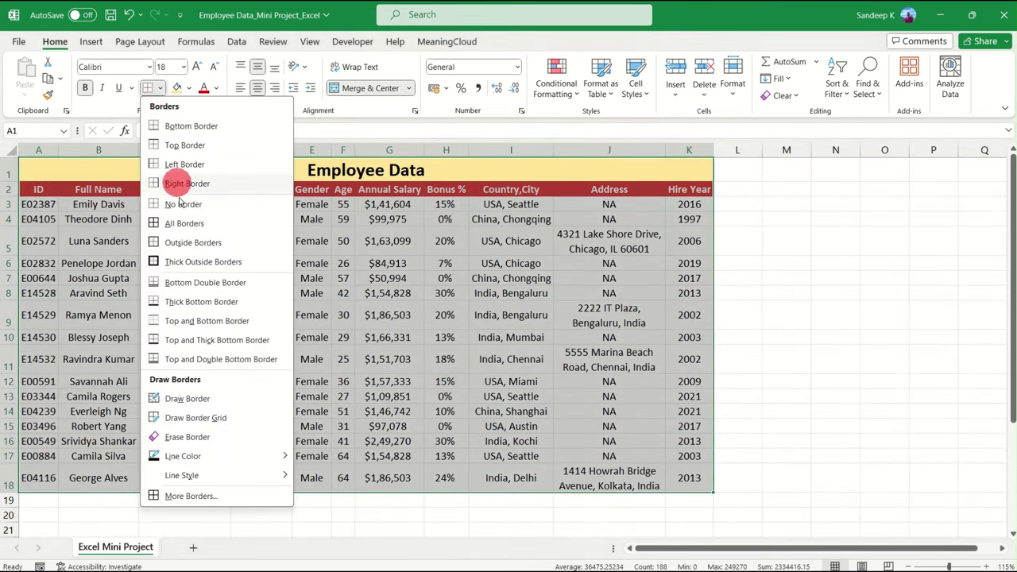
{"action": "left_click", "coordinate": [184, 224]}
{"action": "left_click", "coordinate": [475, 311]}
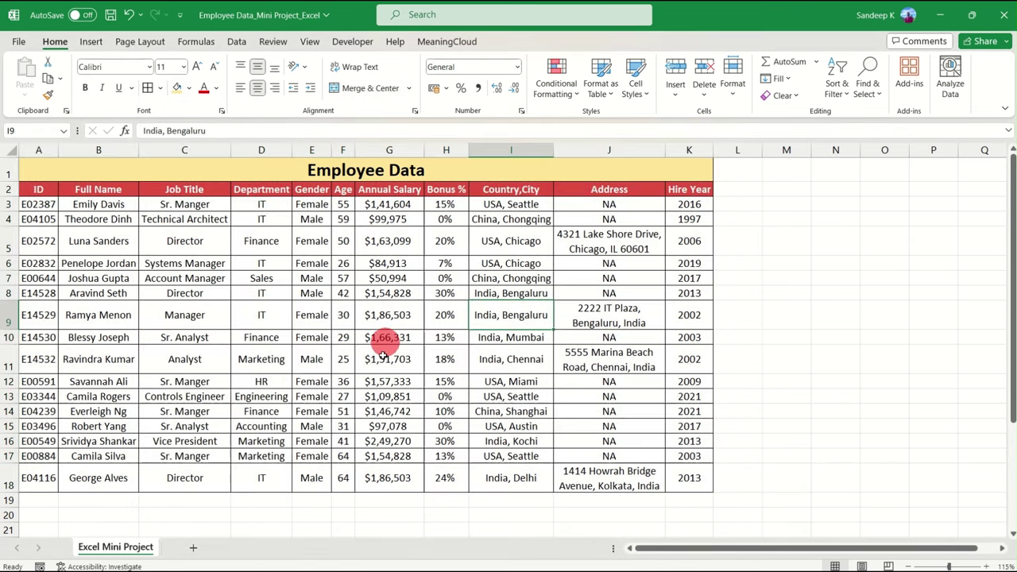
{"action": "left_click", "coordinate": [383, 355]}
{"action": "left_click", "coordinate": [316, 439]}
{"action": "left_click", "coordinate": [699, 481]}
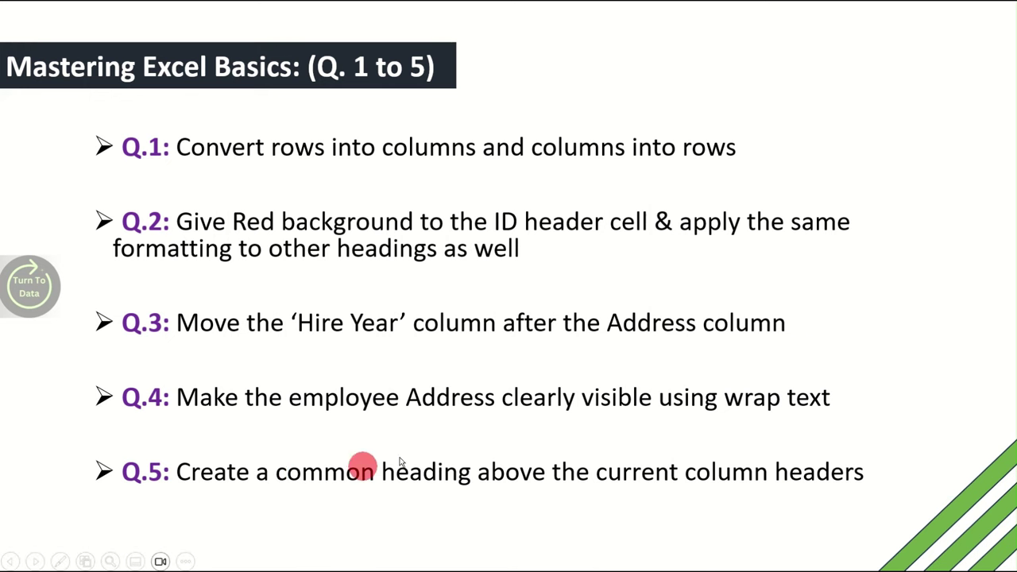
- Check the questions 6 to 10 slide and set up a Greater Than highlight rule with threshold 100000 on the Annual Salary values in G3:G18
{"action": "left_click", "coordinate": [648, 336]}
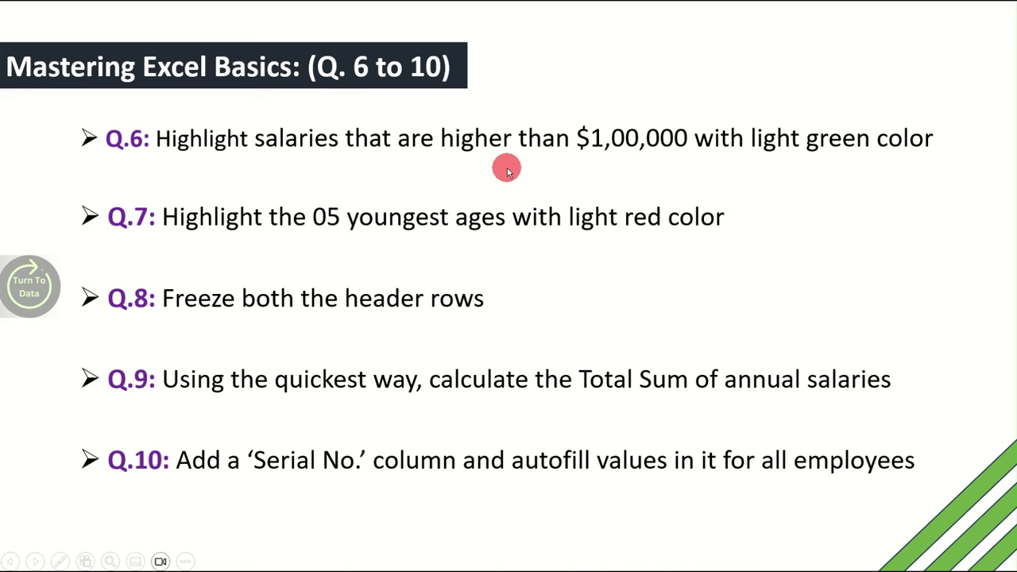
{"action": "key", "text": "alt+Tab"}
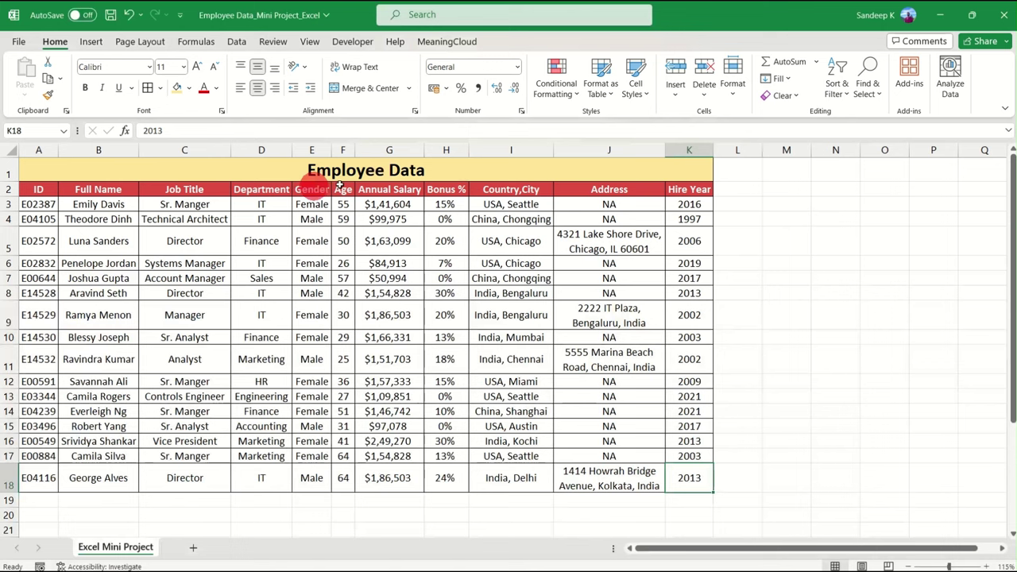
{"action": "left_click", "coordinate": [408, 151]}
{"action": "left_click_drag", "start_coordinate": [389, 205], "coordinate": [386, 474]}
{"action": "left_click", "coordinate": [389, 291]}
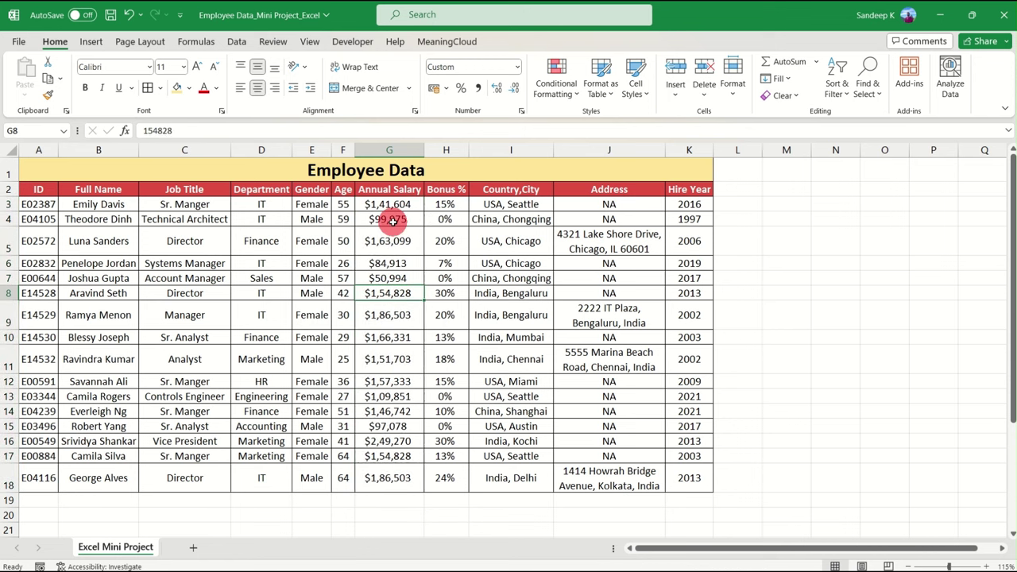
{"action": "left_click_drag", "start_coordinate": [392, 205], "coordinate": [393, 477]}
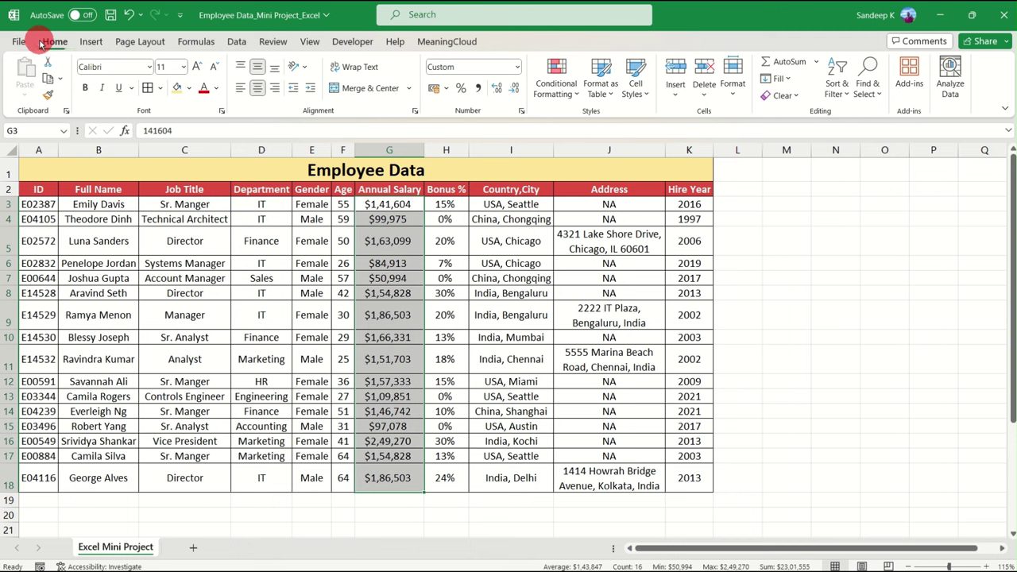
{"action": "left_click", "coordinate": [556, 86]}
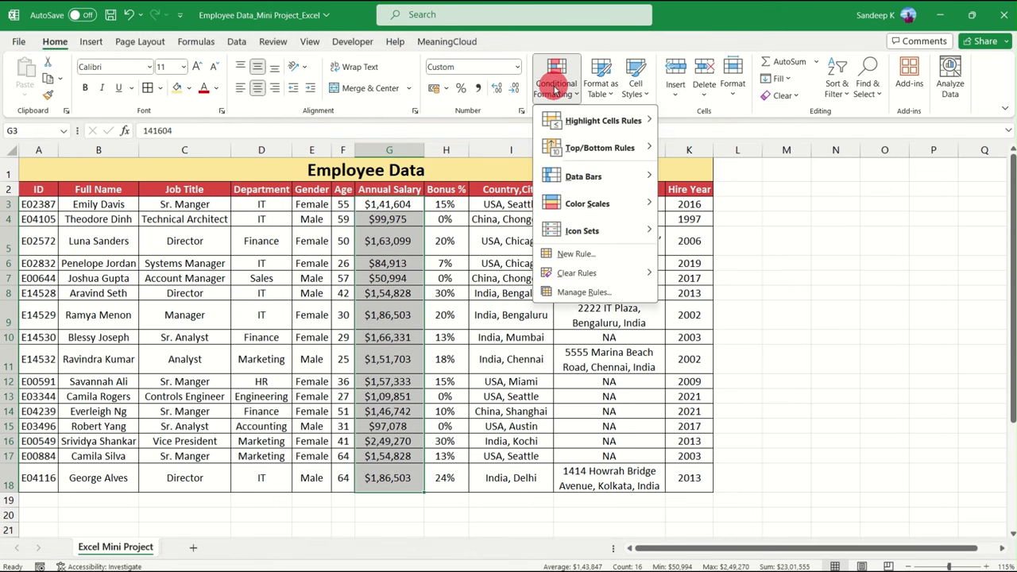
{"action": "mouse_move", "coordinate": [586, 119]}
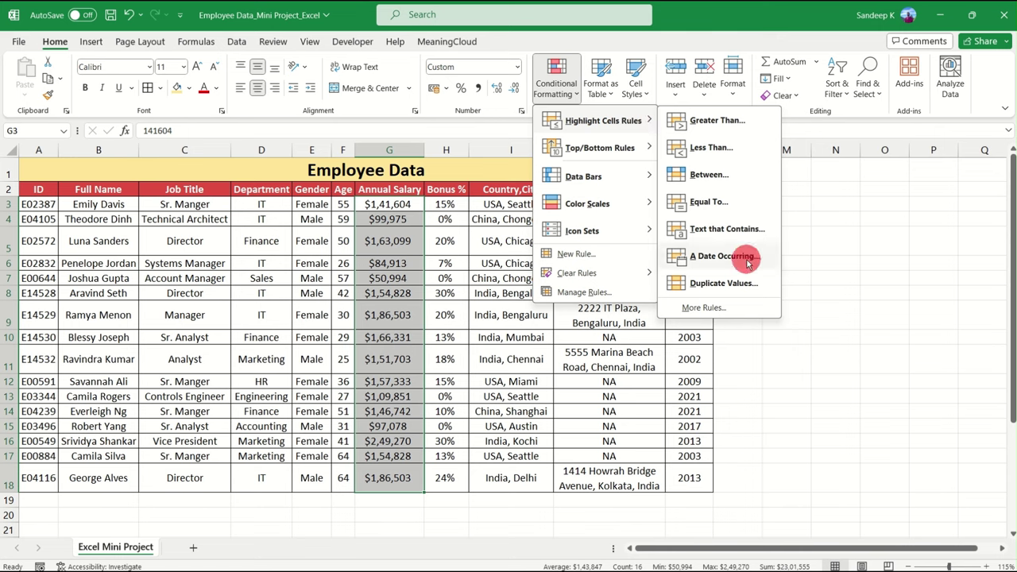
{"action": "left_click", "coordinate": [707, 121]}
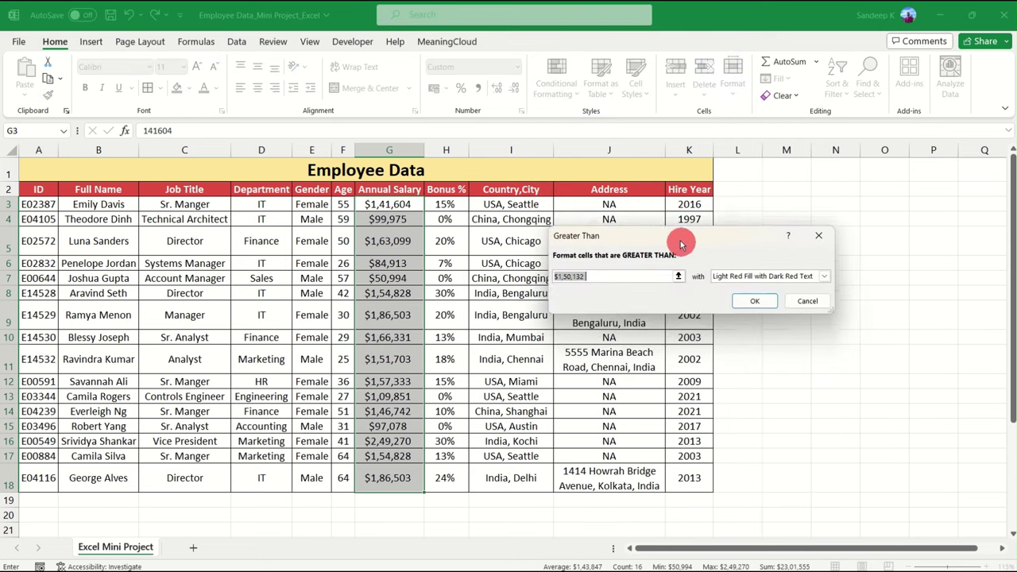
{"action": "left_click_drag", "start_coordinate": [681, 244], "coordinate": [696, 224]}
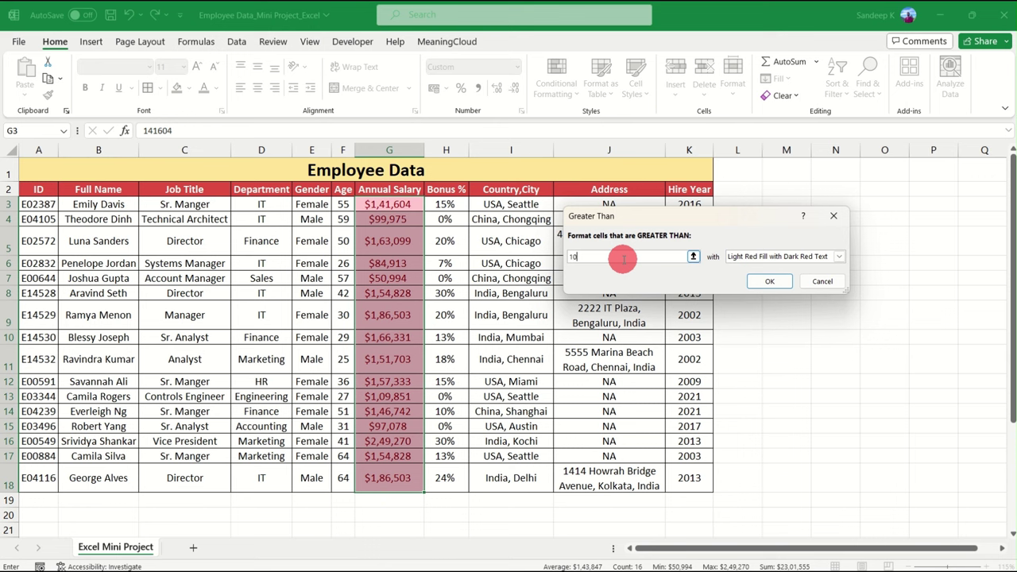
{"action": "type", "text": "00000"}
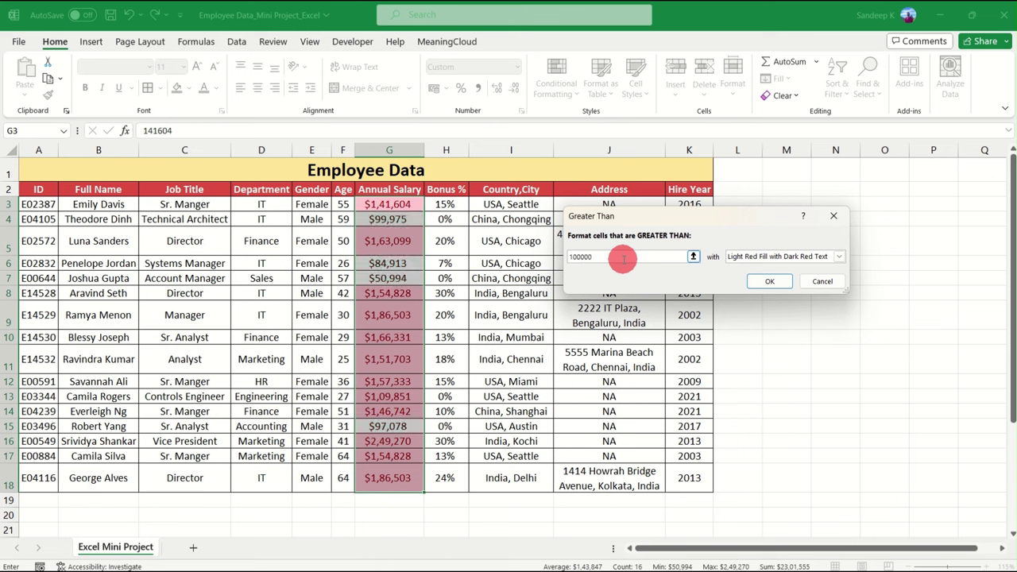
- Apply the salary rule with Green Fill with Dark Green Text and check the Annual Salary cells
{"action": "left_click", "coordinate": [765, 257]}
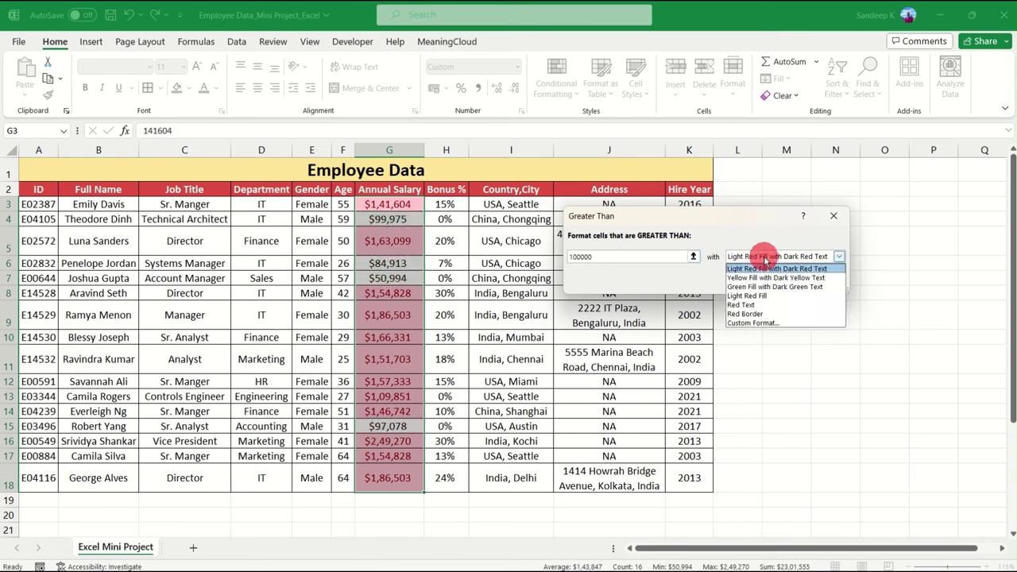
{"action": "left_click", "coordinate": [769, 287]}
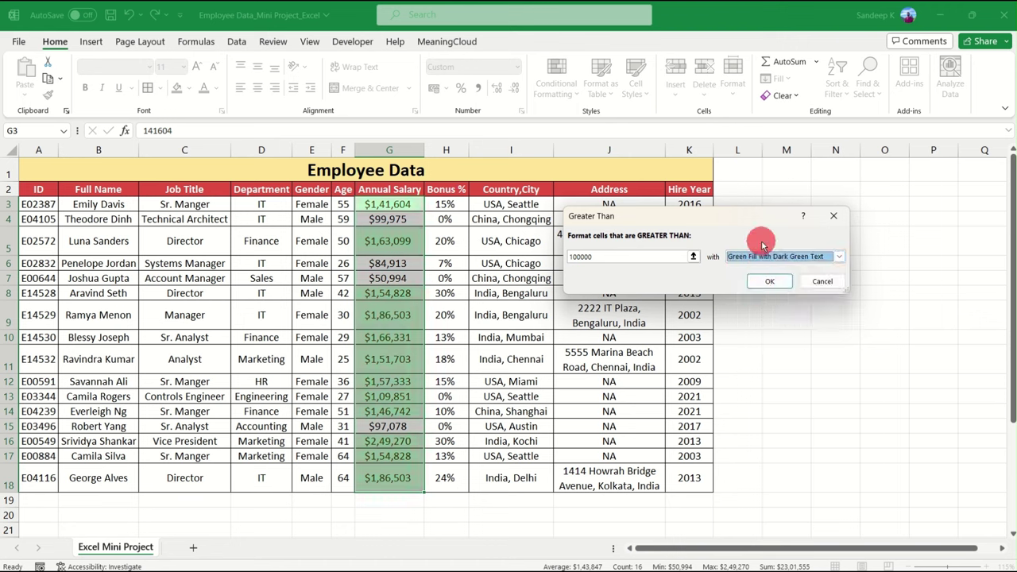
{"action": "left_click", "coordinate": [769, 283]}
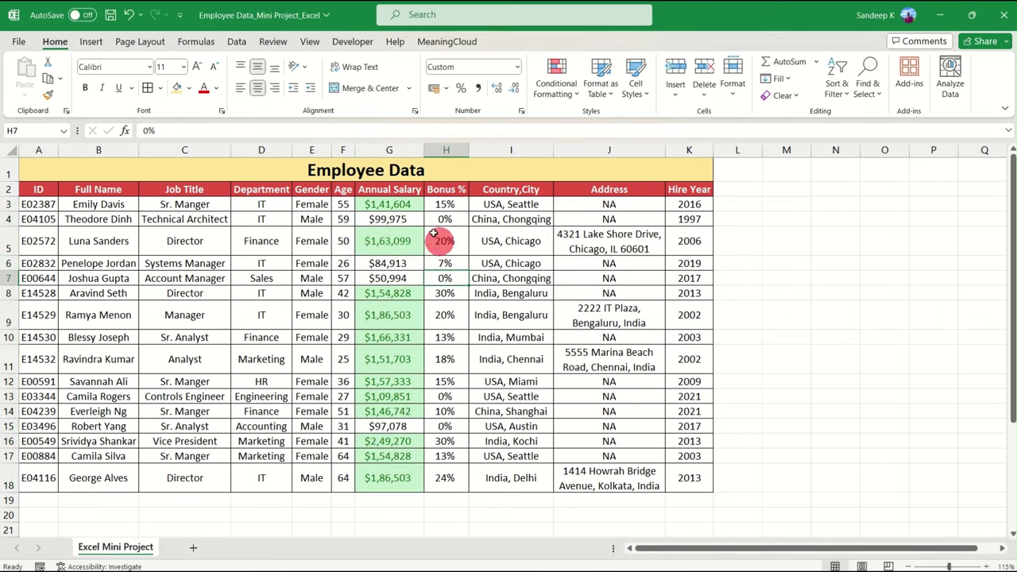
{"action": "left_click_drag", "start_coordinate": [388, 206], "coordinate": [397, 426]}
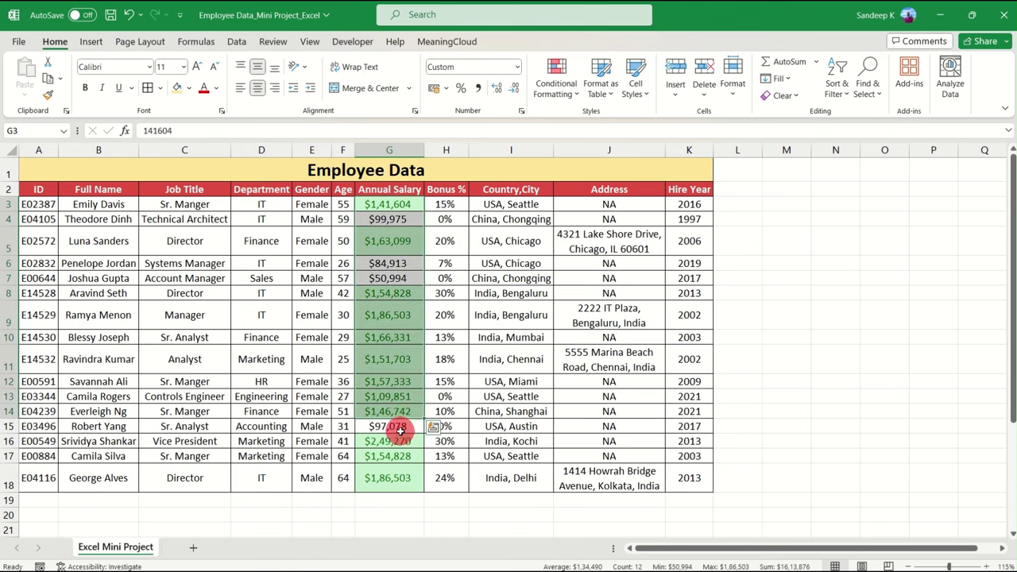
{"action": "left_click", "coordinate": [397, 426]}
{"action": "left_click_drag", "start_coordinate": [394, 209], "coordinate": [400, 465]}
{"action": "left_click", "coordinate": [400, 419]}
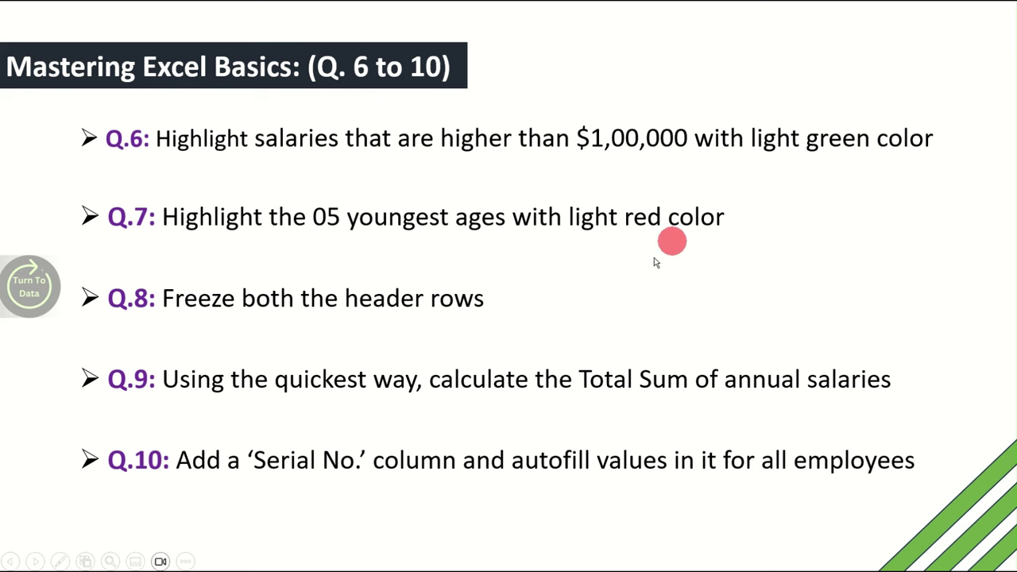
- Set up a Bottom 10 Items rule on the Age values in F3:F18, limited to the 5 lowest
{"action": "key", "text": "alt+Tab"}
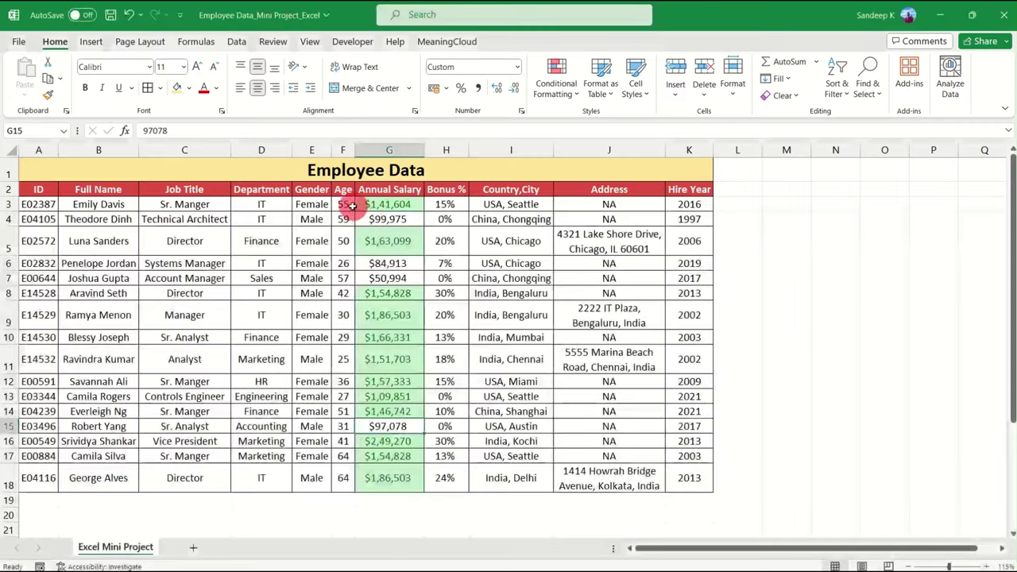
{"action": "left_click", "coordinate": [343, 205]}
{"action": "left_click_drag", "start_coordinate": [343, 205], "coordinate": [339, 483]}
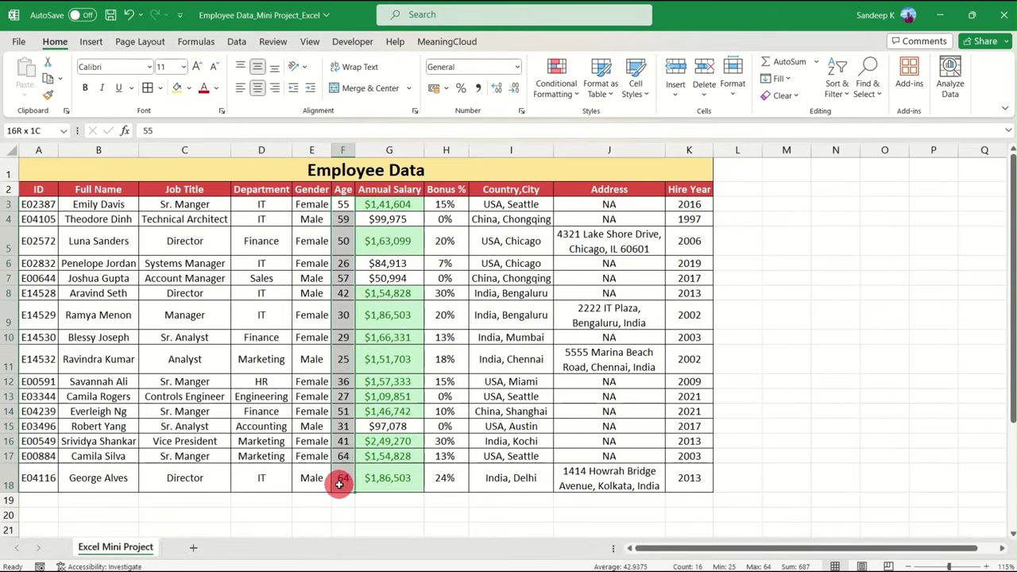
{"action": "left_click", "coordinate": [555, 85]}
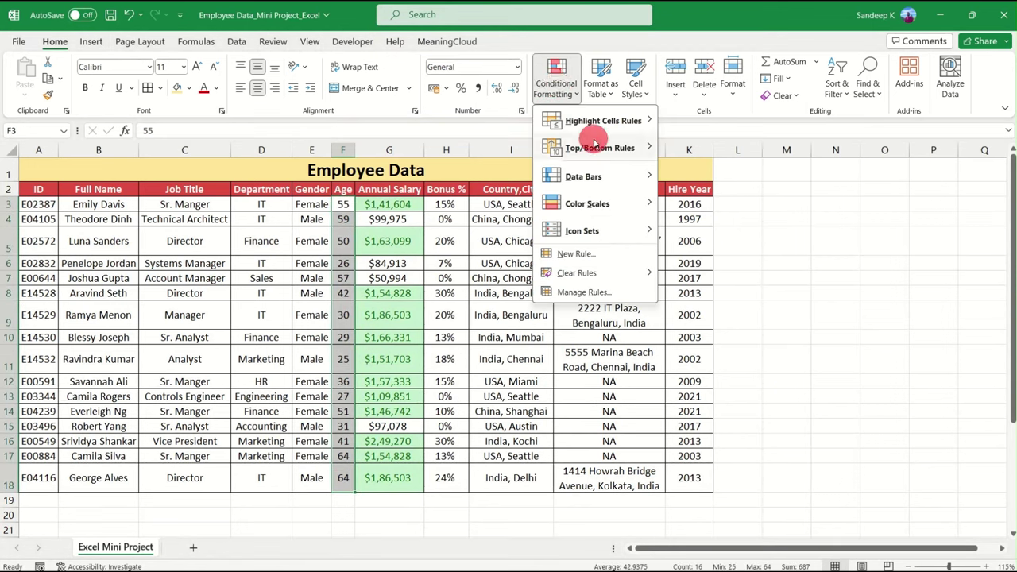
{"action": "mouse_move", "coordinate": [612, 149]}
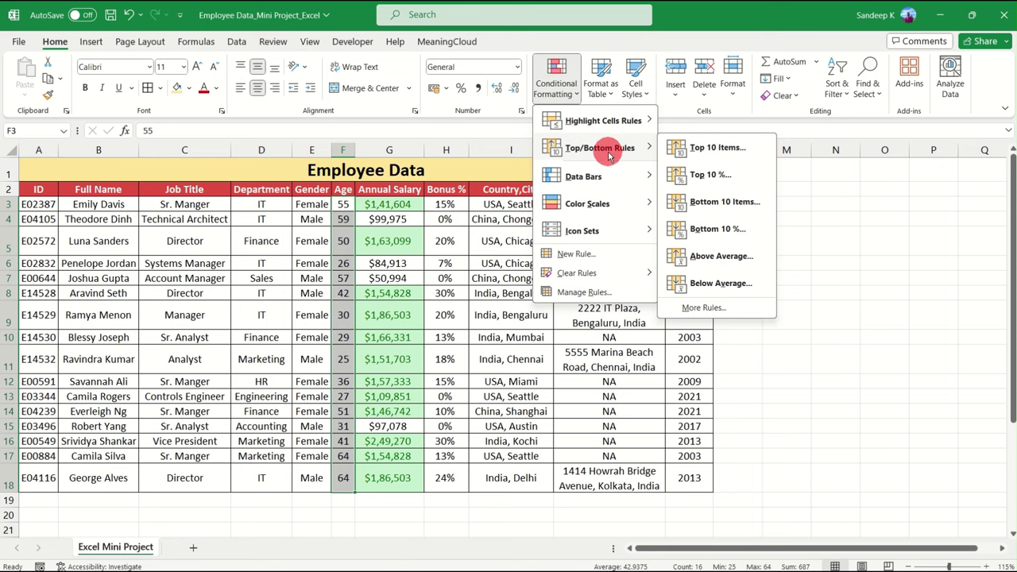
{"action": "left_click", "coordinate": [735, 203]}
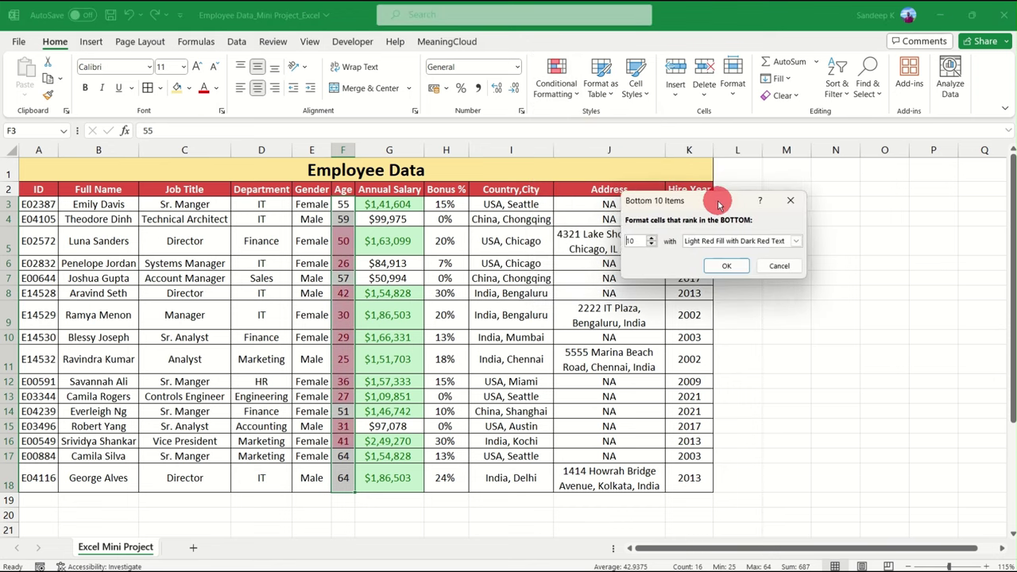
{"action": "left_click", "coordinate": [636, 241]}
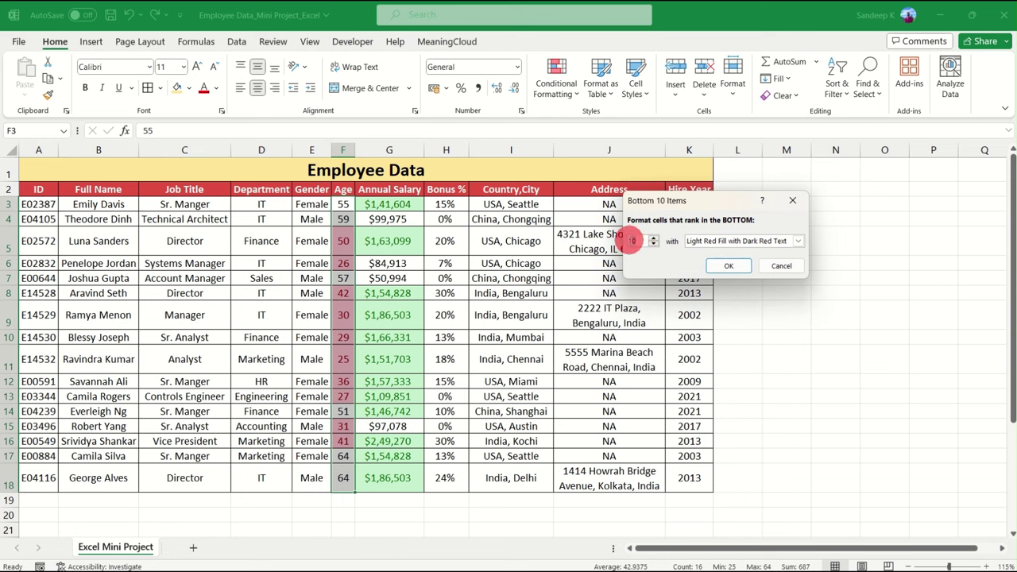
{"action": "key", "text": "BackSpace"}
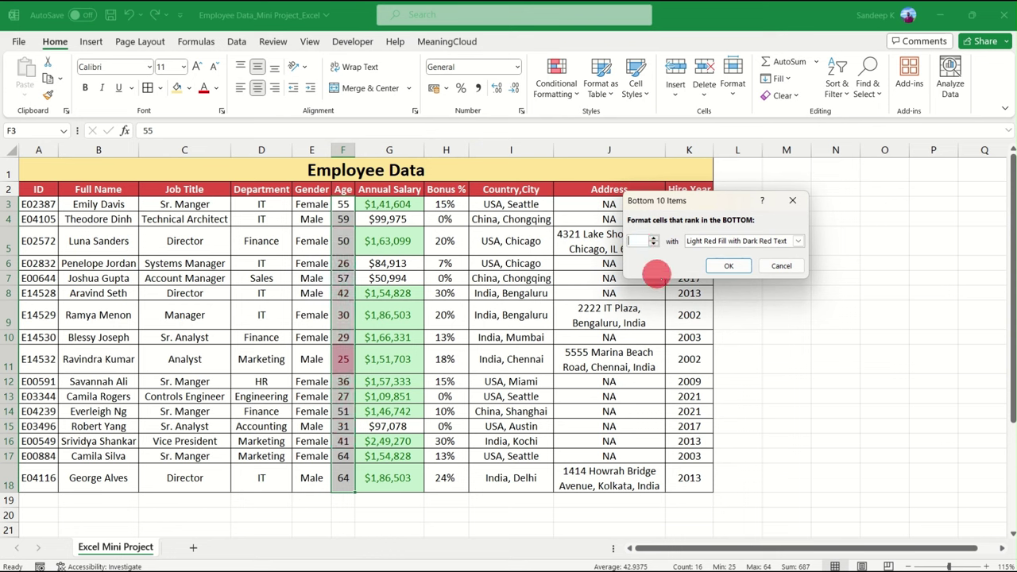
{"action": "type", "text": "5"}
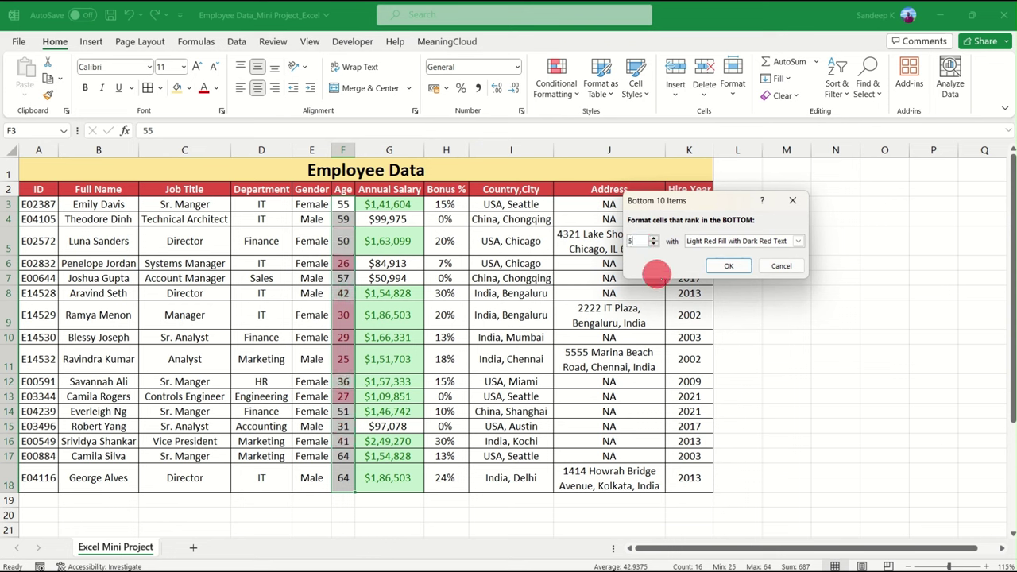
- Apply the age rule with Light Red Fill with Dark Red Text and check the highlighted ages
{"action": "left_click", "coordinate": [735, 243]}
{"action": "left_click", "coordinate": [732, 251]}
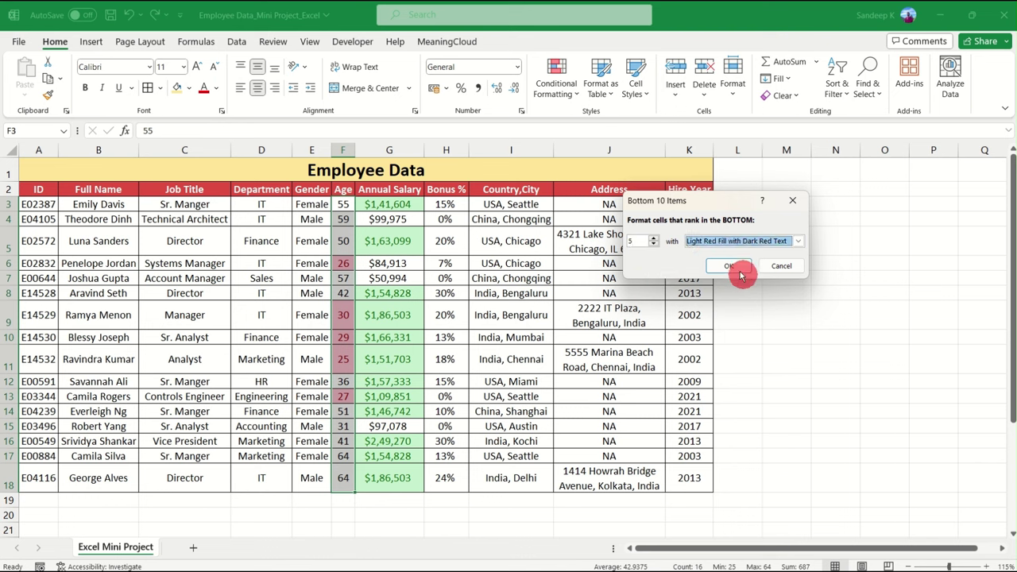
{"action": "left_click", "coordinate": [731, 267]}
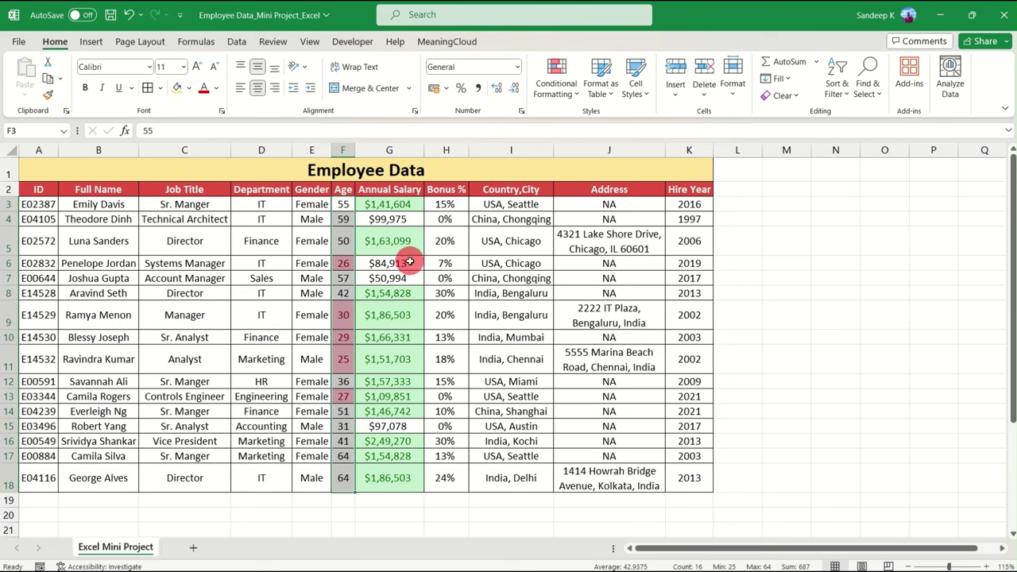
{"action": "left_click", "coordinate": [343, 263]}
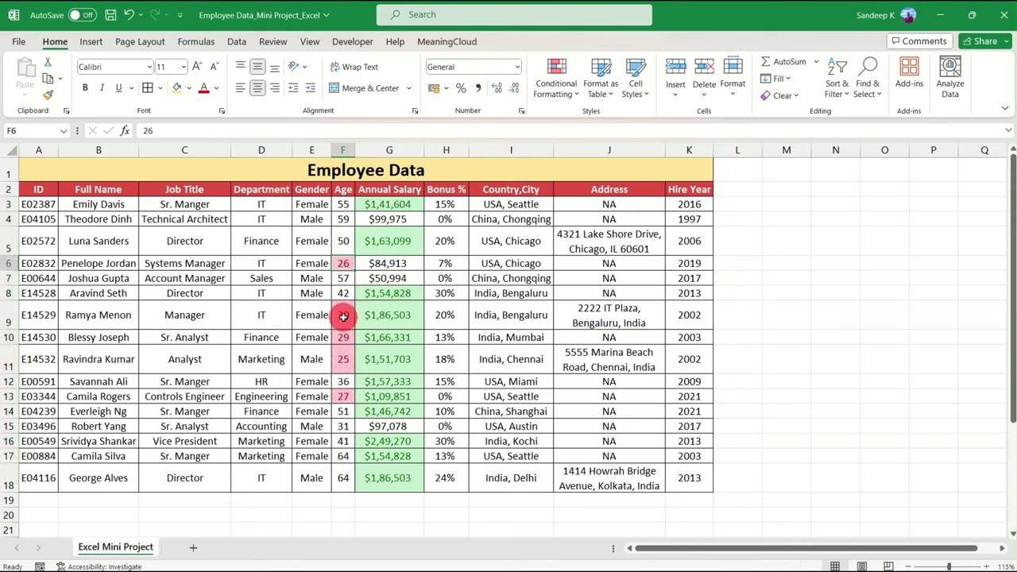
{"action": "left_click", "coordinate": [344, 396]}
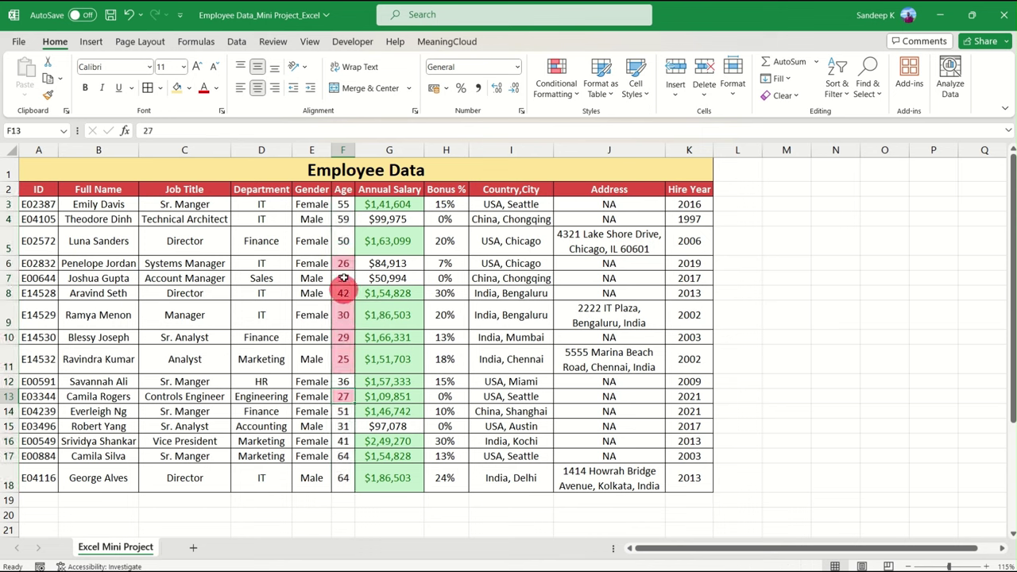
{"action": "left_click", "coordinate": [343, 263]}
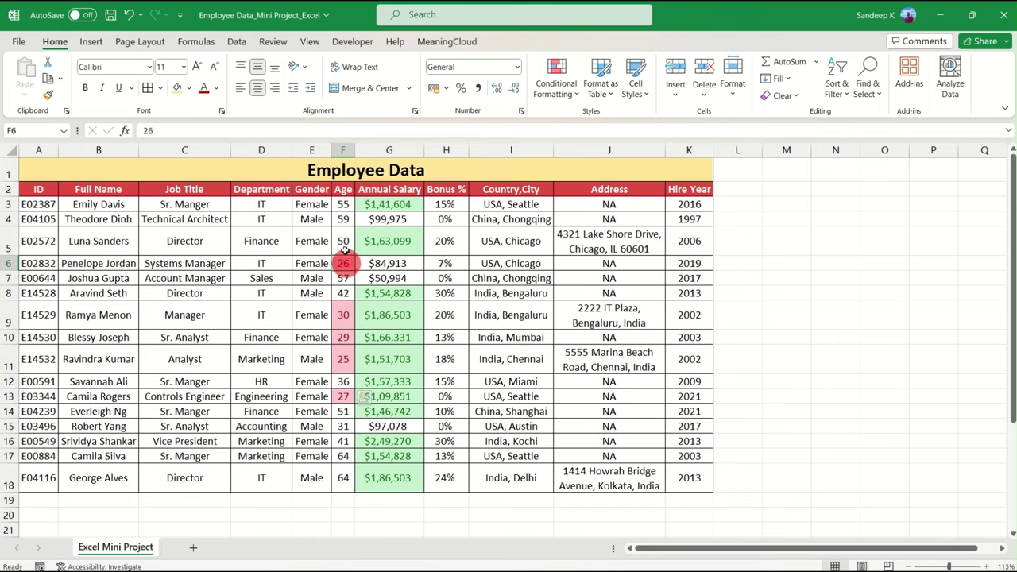
- Check question 8 on the slide and examine how header rows 1 and 2 behave when scrolling through the employee data
{"action": "key", "text": "alt+Tab"}
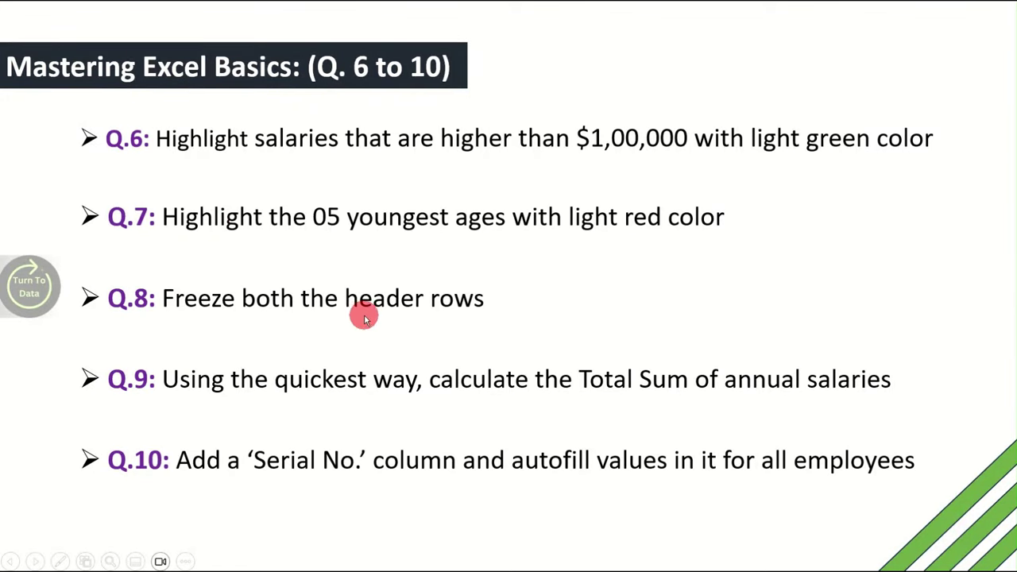
{"action": "key", "text": "alt+Tab"}
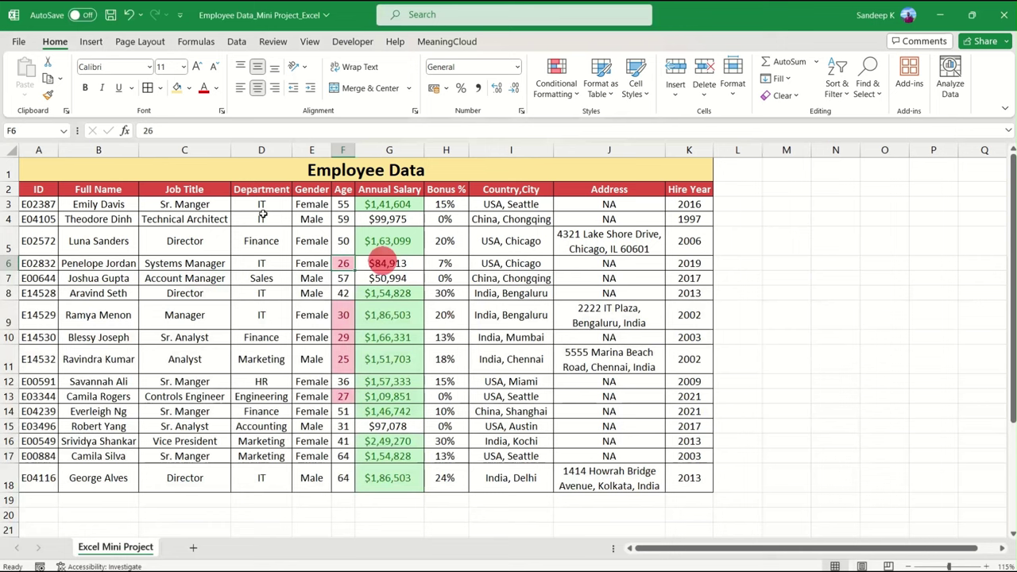
{"action": "left_click", "coordinate": [10, 175]}
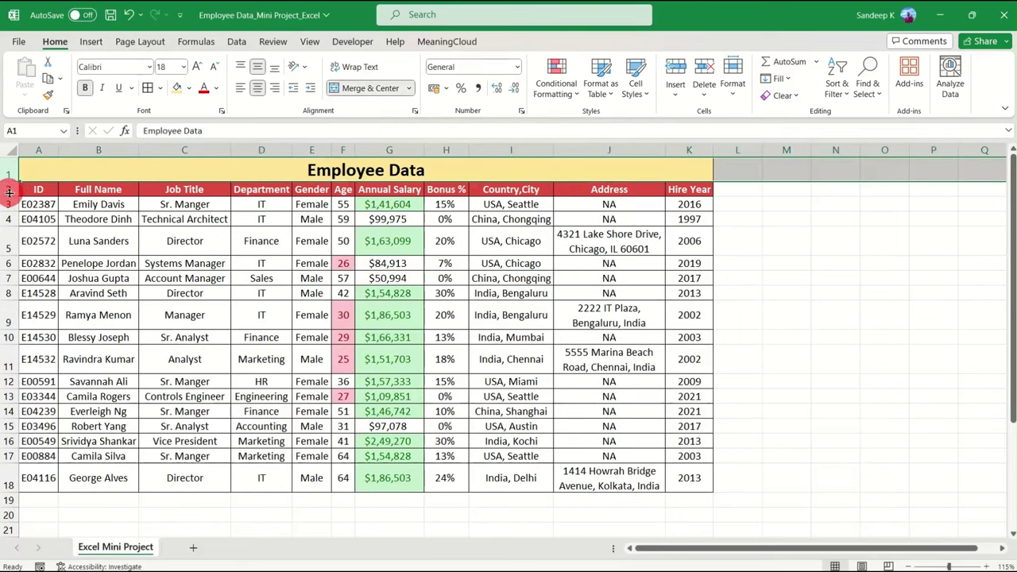
{"action": "left_click", "coordinate": [9, 192]}
{"action": "left_click", "coordinate": [257, 264]}
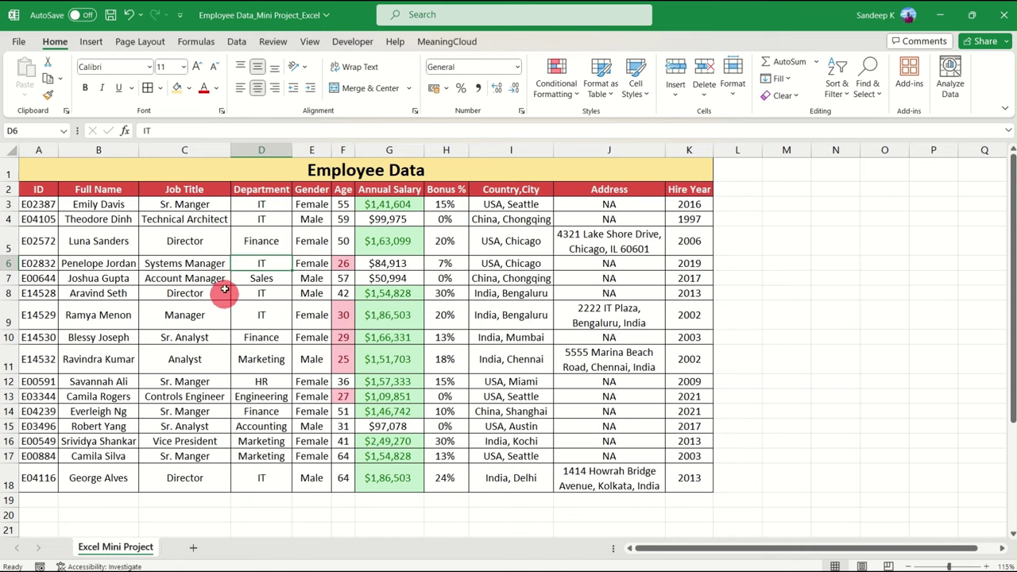
{"action": "scroll", "coordinate": [225, 243], "scroll_direction": "down", "scroll_amount": 5}
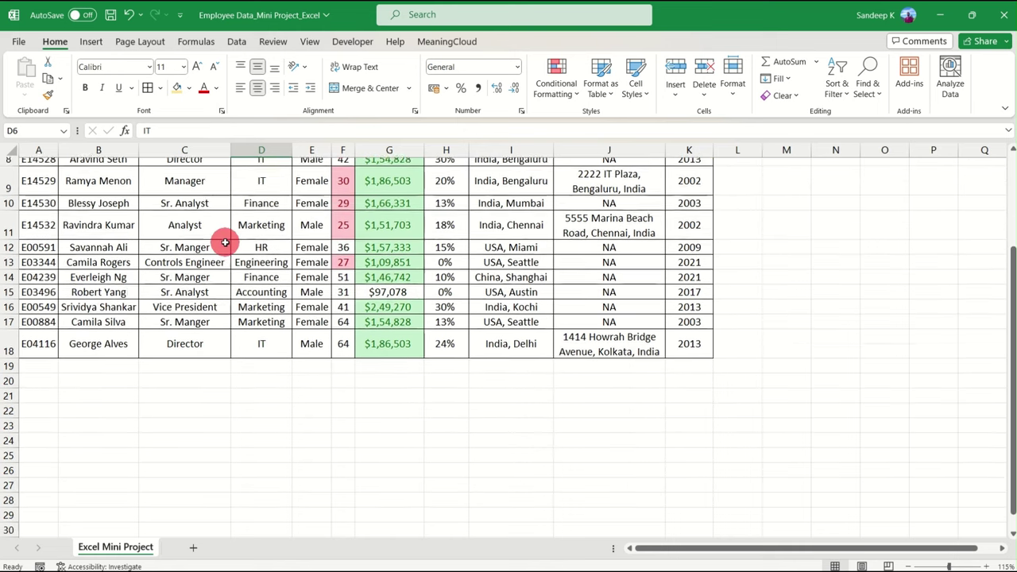
{"action": "scroll", "coordinate": [224, 242], "scroll_direction": "down", "scroll_amount": 1}
{"action": "scroll", "coordinate": [225, 242], "scroll_direction": "up", "scroll_amount": 3}
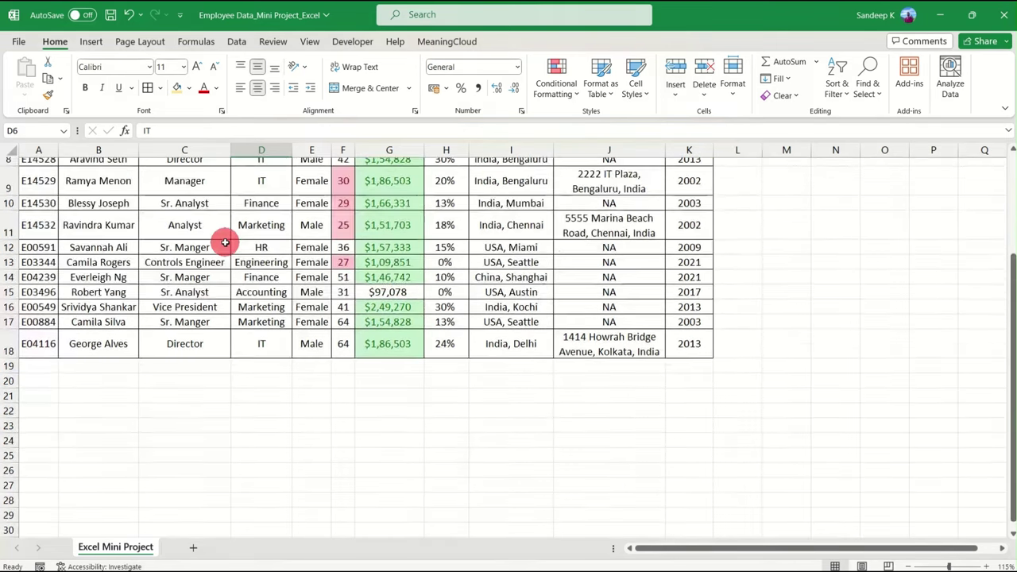
{"action": "scroll", "coordinate": [225, 242], "scroll_direction": "down", "scroll_amount": 2}
{"action": "scroll", "coordinate": [225, 242], "scroll_direction": "up", "scroll_amount": 4}
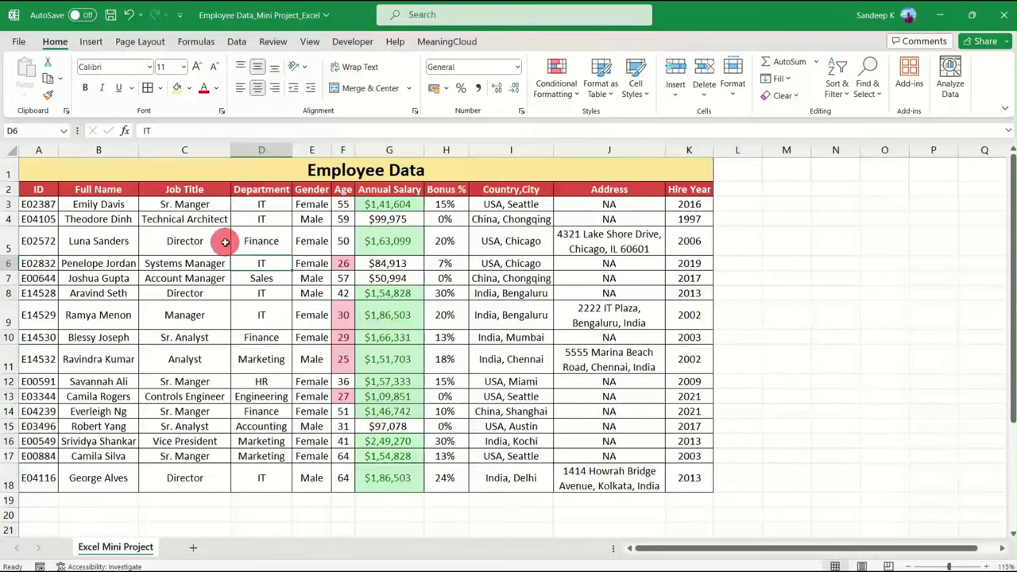
- Freeze the title and header rows above row 3 and check both rows while scrolling through the sheet
{"action": "left_click", "coordinate": [6, 204]}
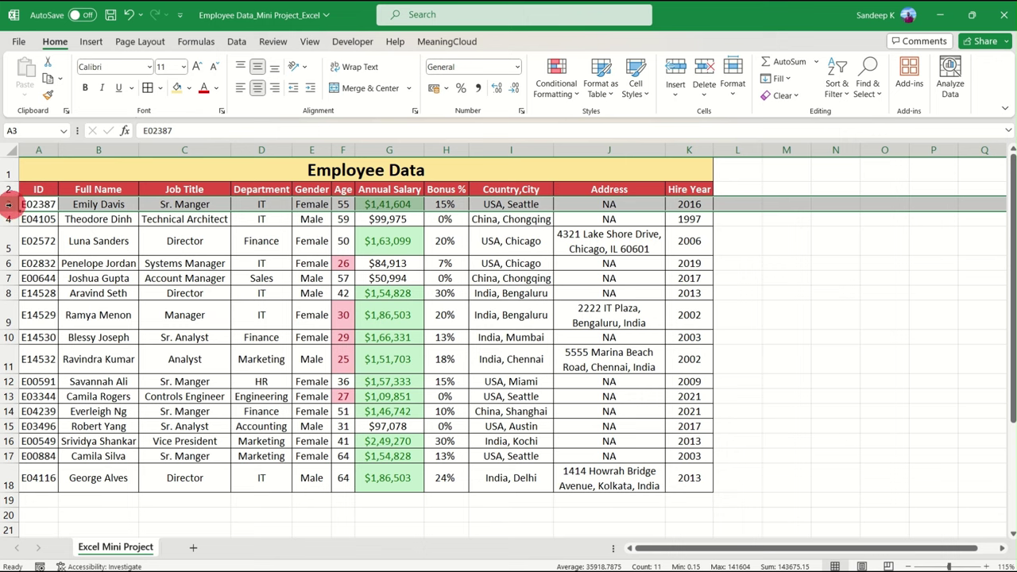
{"action": "left_click", "coordinate": [317, 44]}
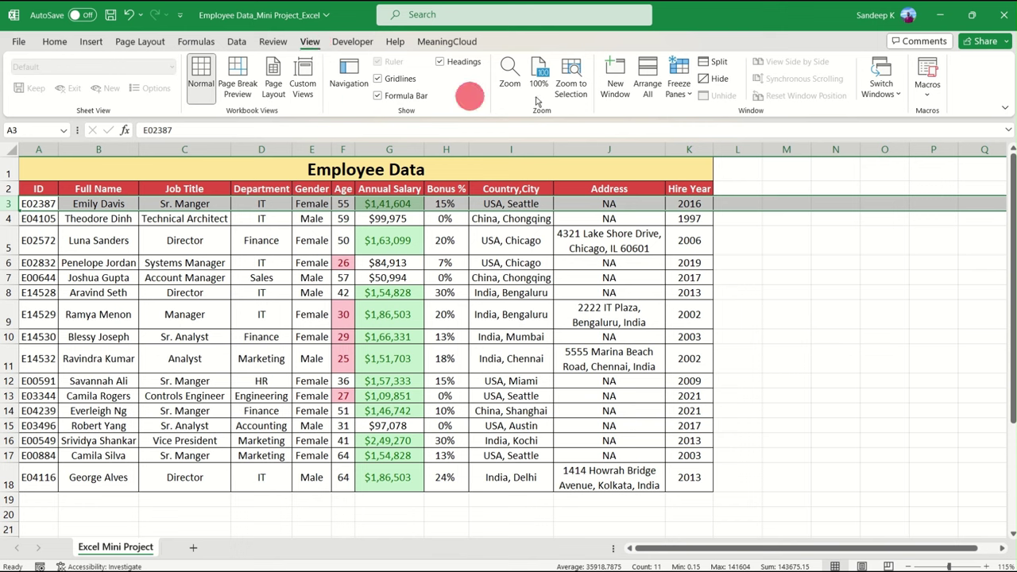
{"action": "left_click", "coordinate": [680, 86]}
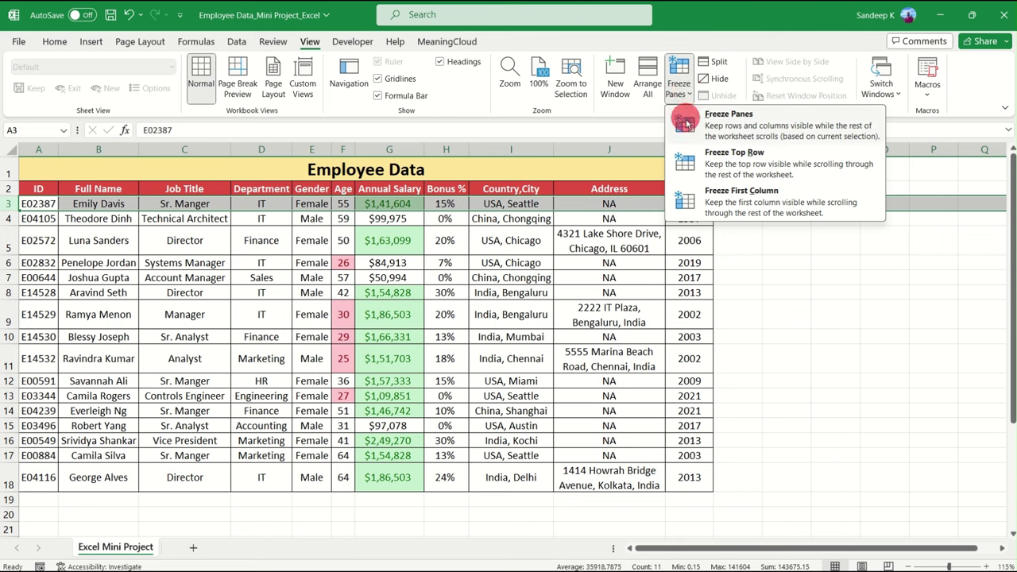
{"action": "left_click", "coordinate": [761, 127]}
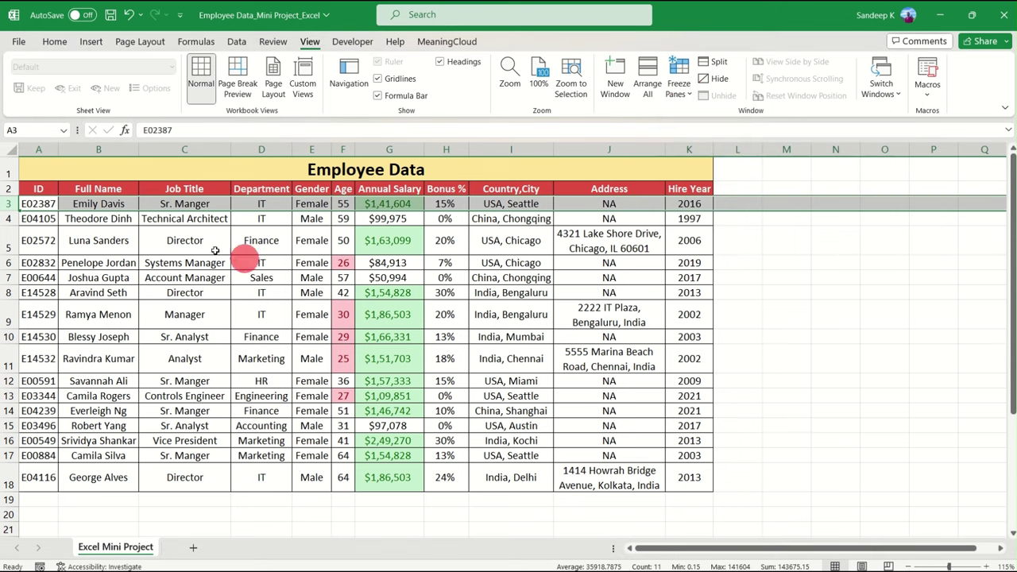
{"action": "left_click", "coordinate": [99, 231]}
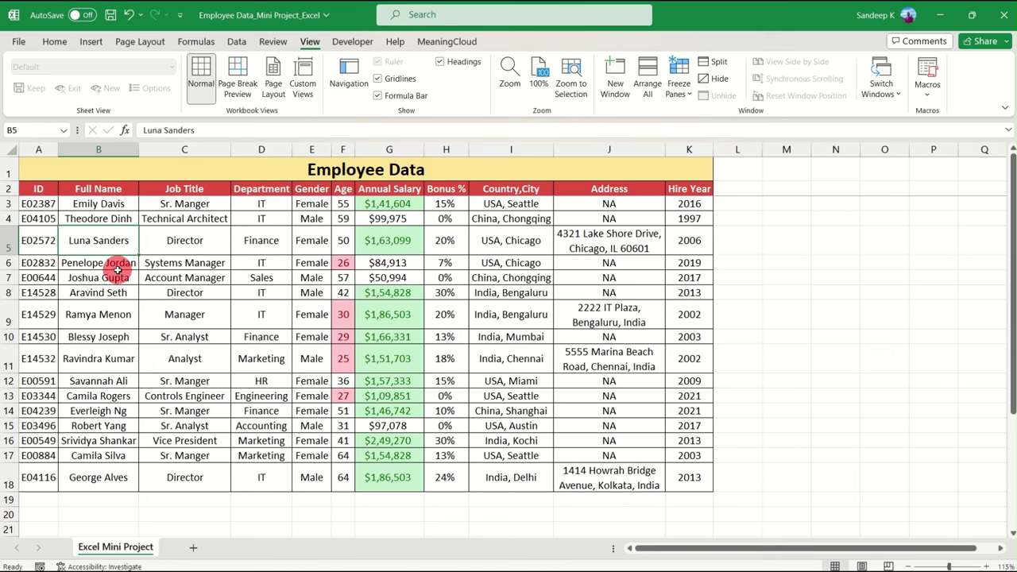
{"action": "scroll", "coordinate": [117, 270], "scroll_direction": "down", "scroll_amount": 4}
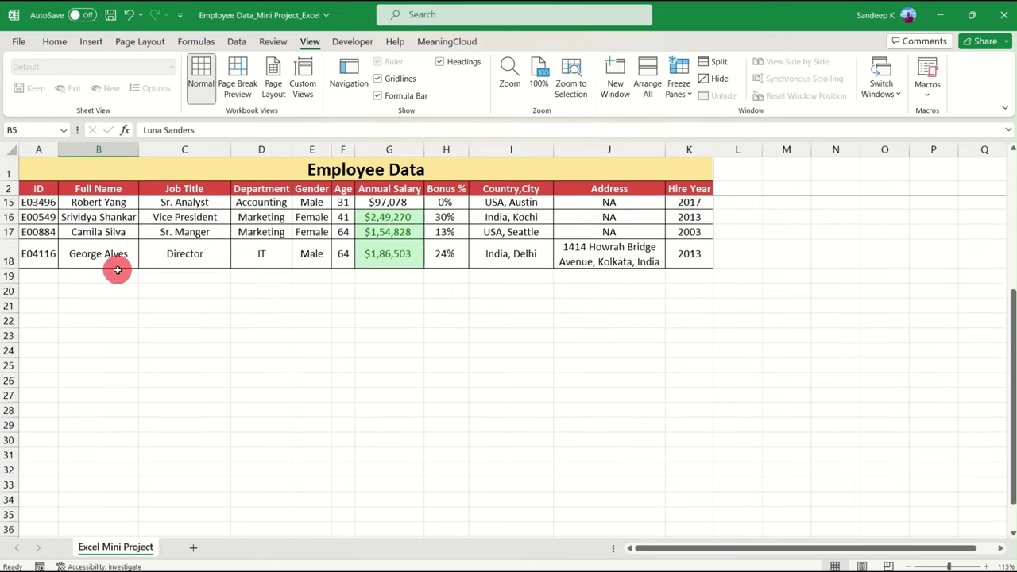
{"action": "scroll", "coordinate": [117, 270], "scroll_direction": "down", "scroll_amount": 3}
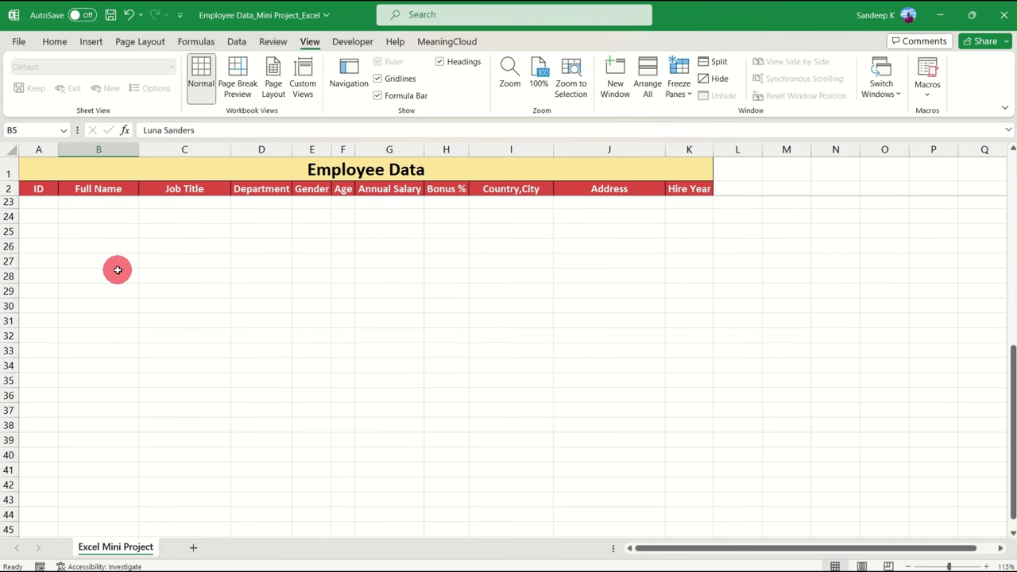
{"action": "scroll", "coordinate": [136, 286], "scroll_direction": "down", "scroll_amount": 1}
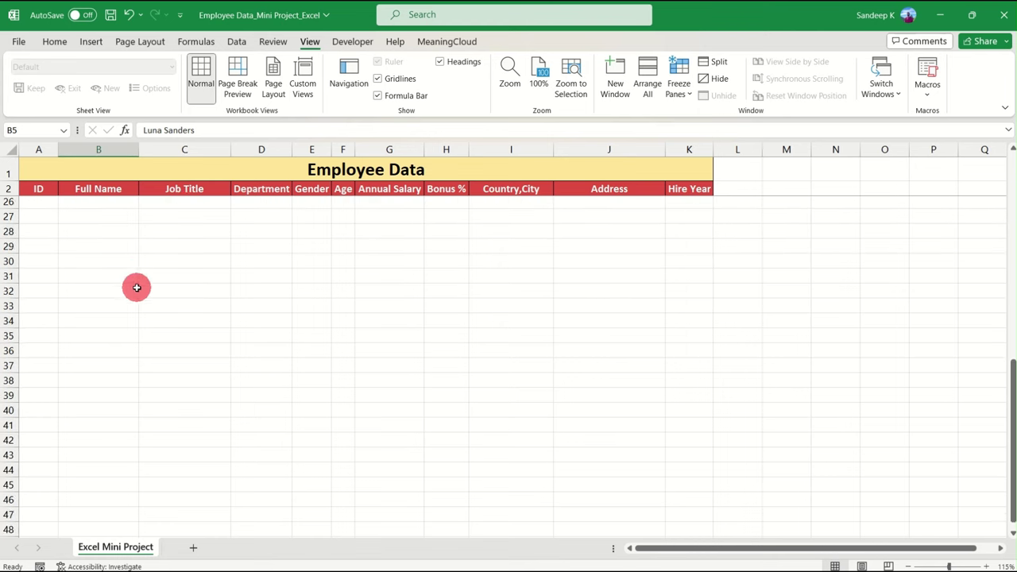
{"action": "scroll", "coordinate": [137, 287], "scroll_direction": "up", "scroll_amount": 5}
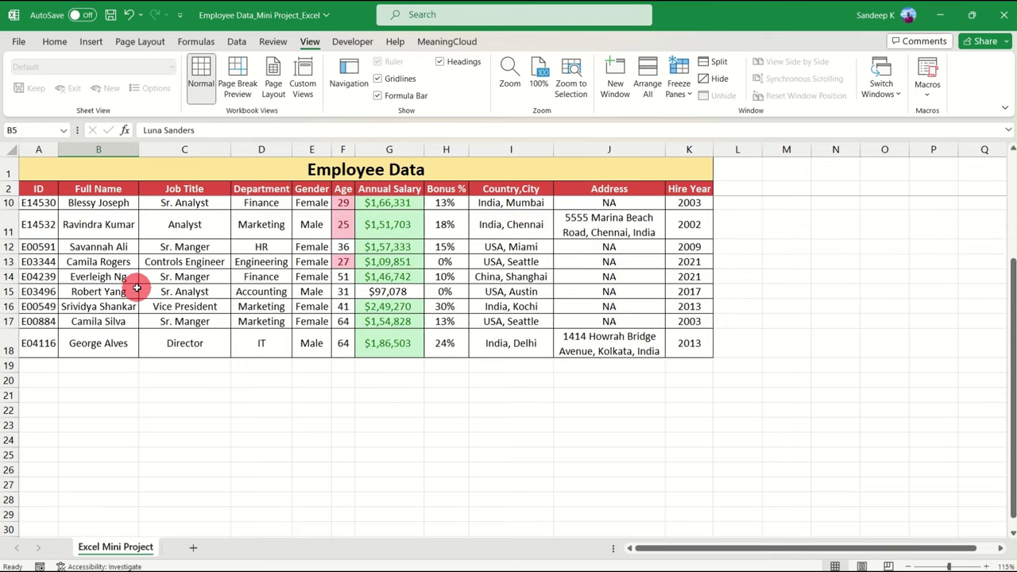
{"action": "scroll", "coordinate": [137, 288], "scroll_direction": "up", "scroll_amount": 2}
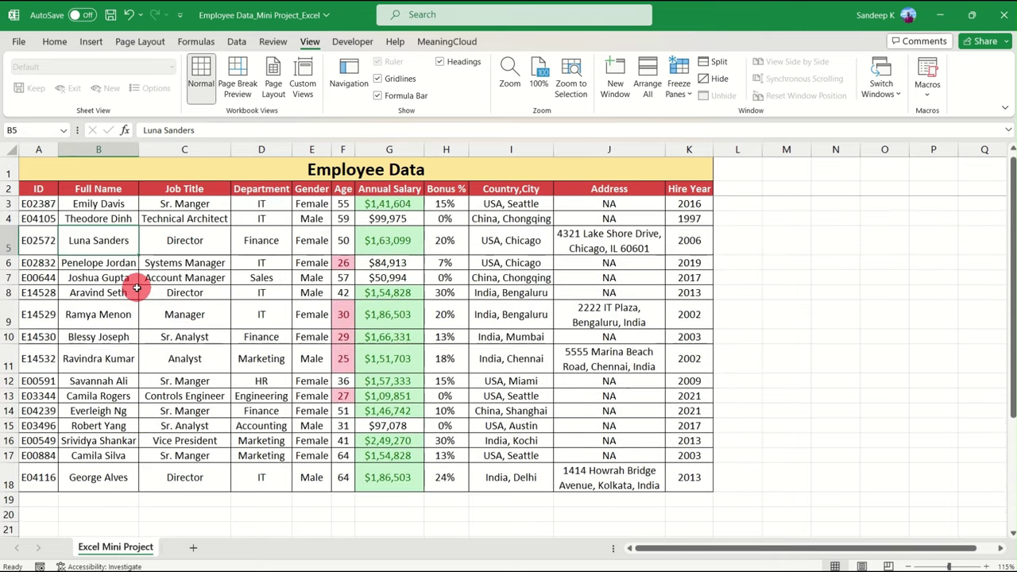
- Check question 9 on the slide and total the Annual Salary values G3:G18 in G19 with AutoSum
{"action": "left_click", "coordinate": [54, 41]}
{"action": "key", "text": "alt+Tab"}
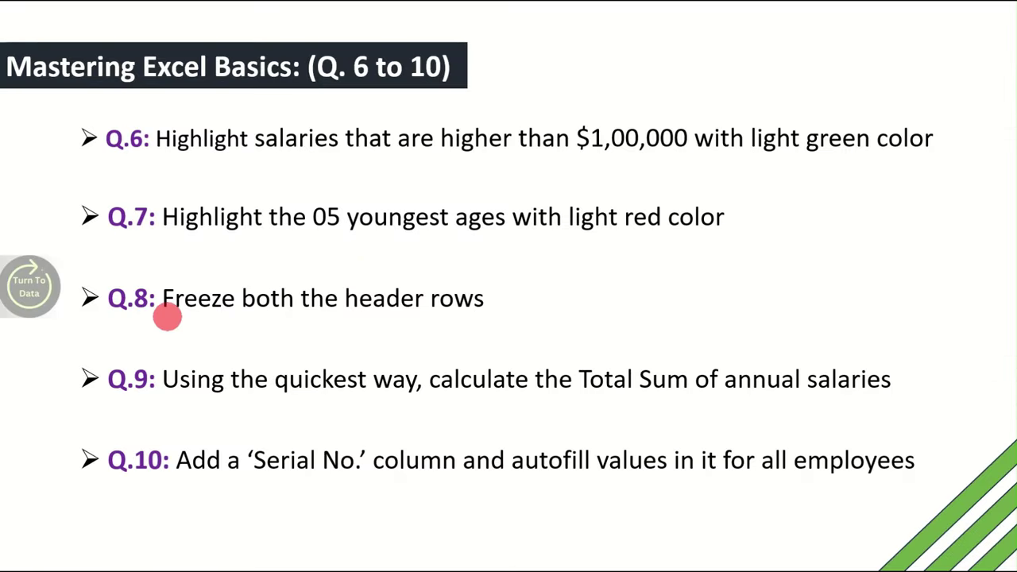
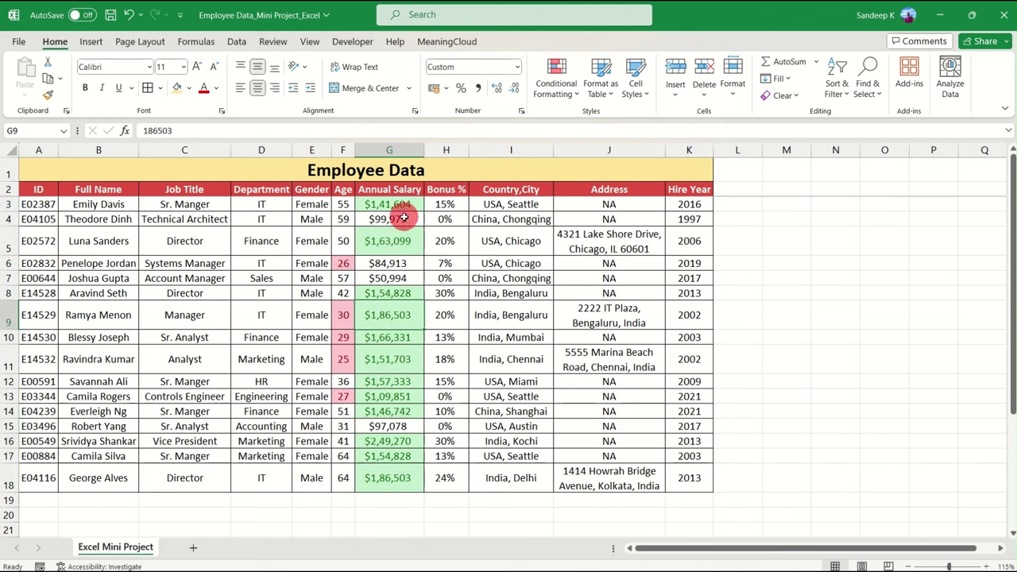
{"action": "left_click_drag", "start_coordinate": [404, 213], "coordinate": [400, 475]}
{"action": "left_click", "coordinate": [399, 476]}
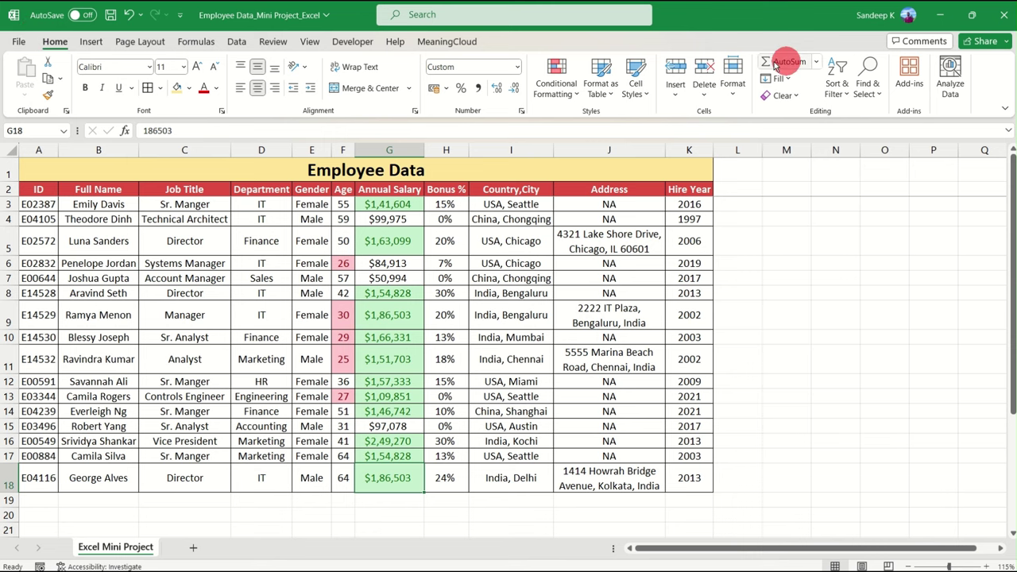
{"action": "left_click", "coordinate": [195, 41]}
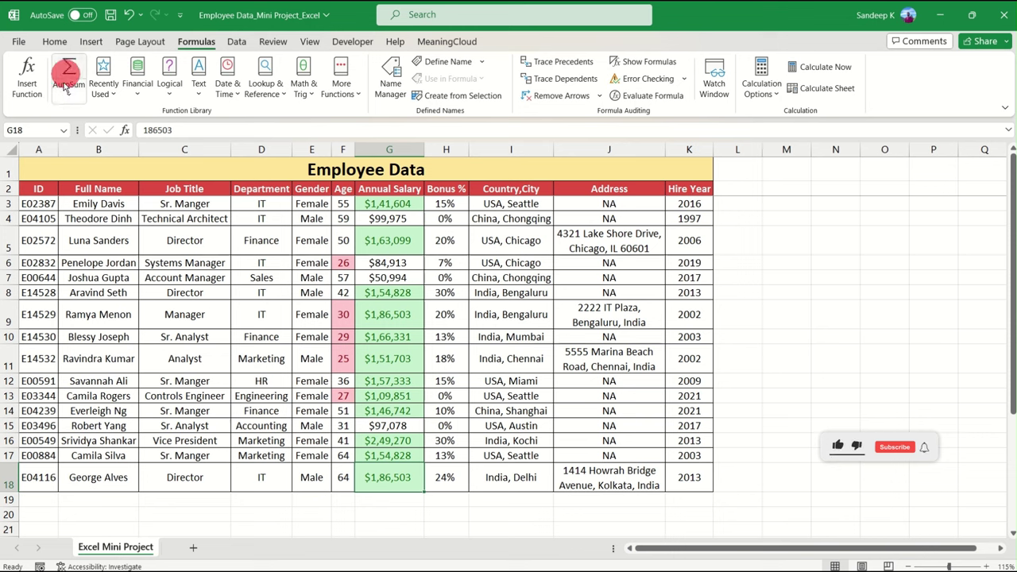
{"action": "left_click", "coordinate": [378, 514]}
{"action": "left_click", "coordinate": [386, 502]}
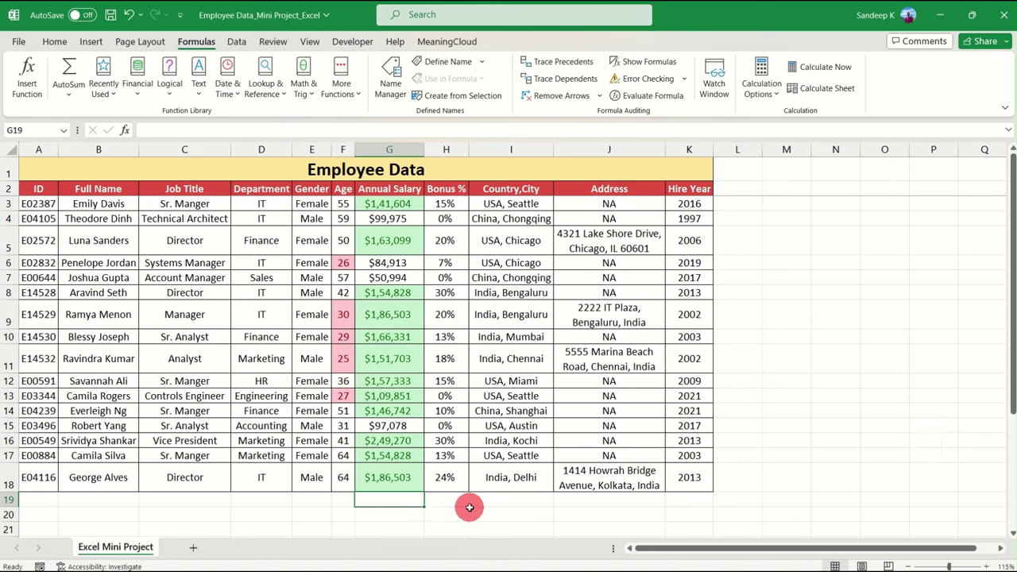
{"action": "left_click", "coordinate": [319, 512]}
{"action": "left_click", "coordinate": [391, 502]}
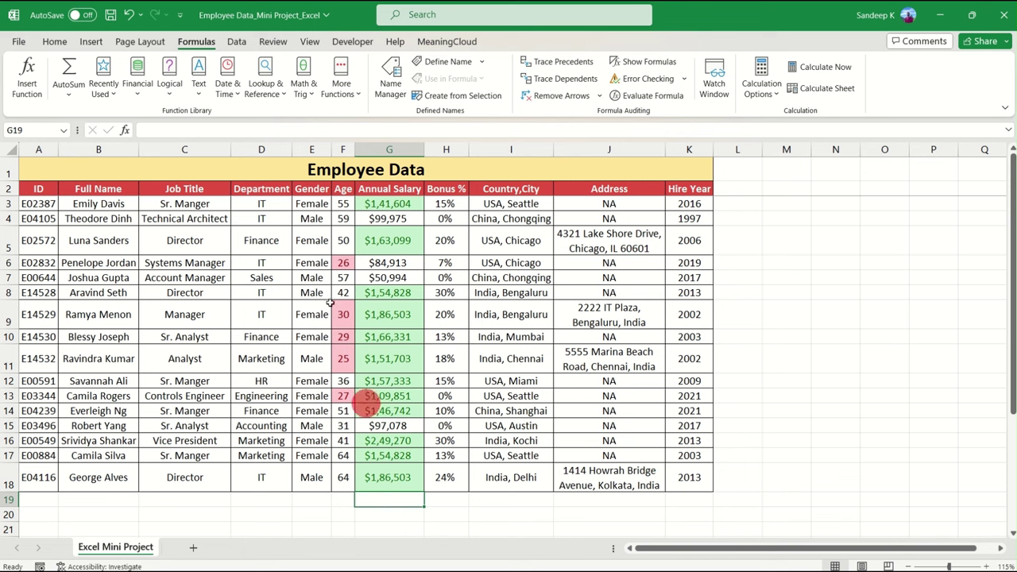
{"action": "left_click", "coordinate": [69, 74]}
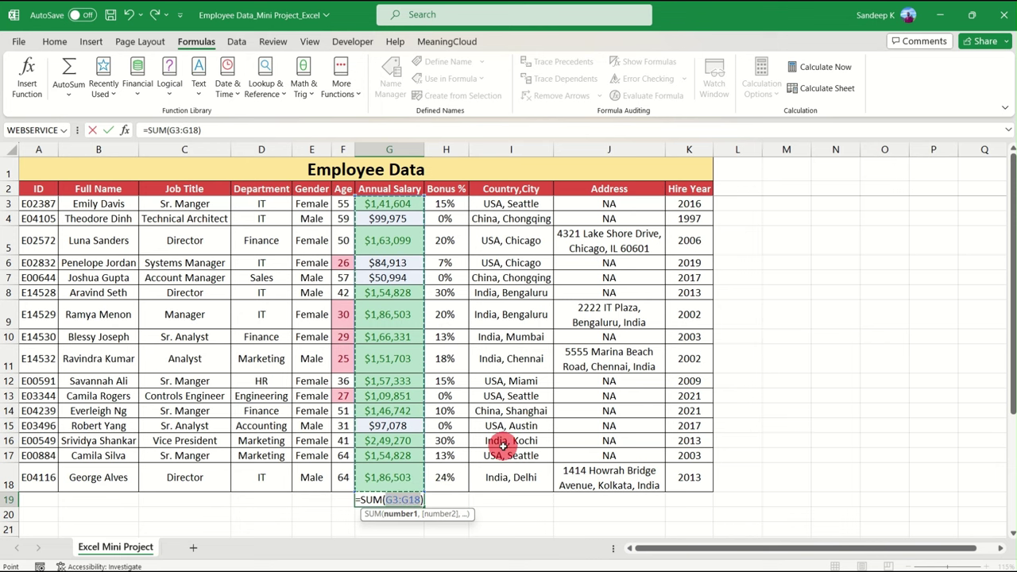
{"action": "key", "text": "Return"}
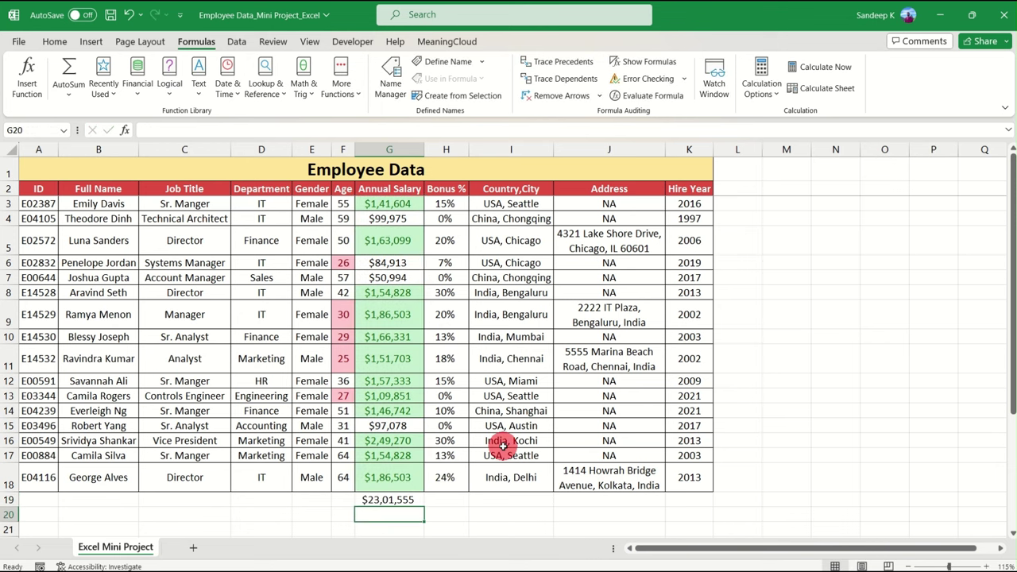
{"action": "left_click", "coordinate": [404, 498]}
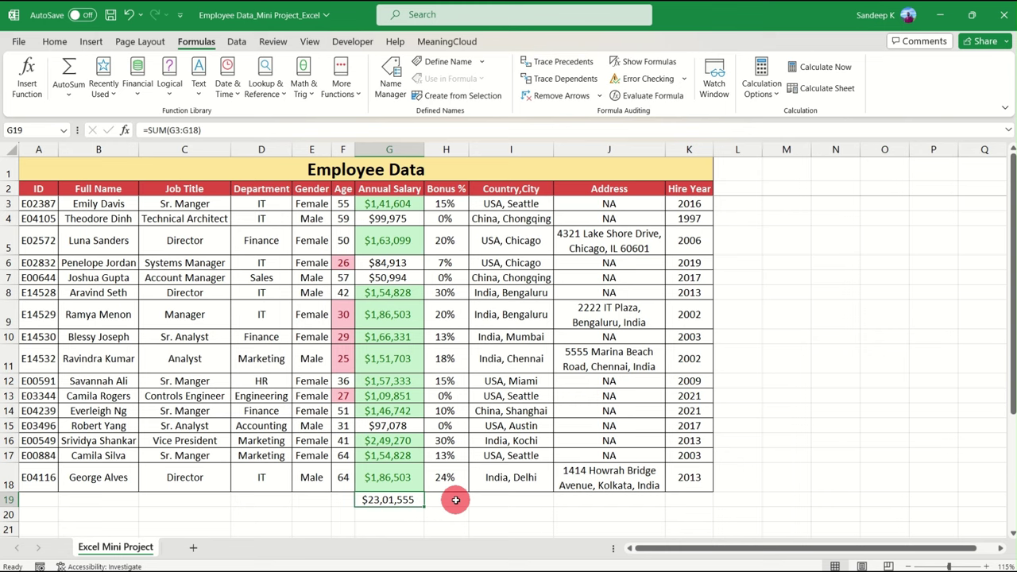
- Recheck the salary values and question 9, then re-enter the automatic sum of G3:G18 in G19 and make it bold
{"action": "left_click_drag", "start_coordinate": [401, 204], "coordinate": [402, 469]}
{"action": "left_click", "coordinate": [401, 459]}
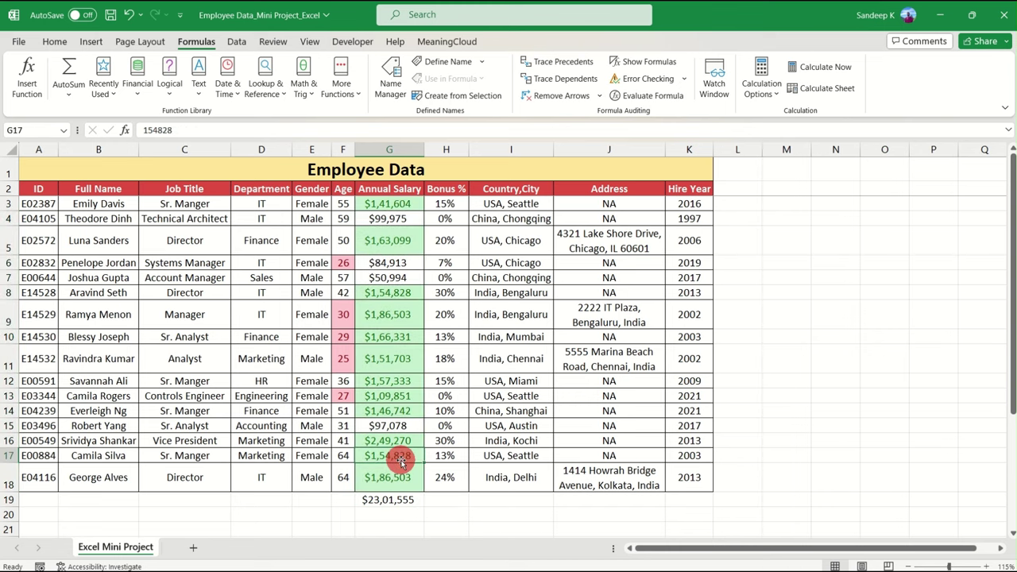
{"action": "key", "text": "alt+Tab"}
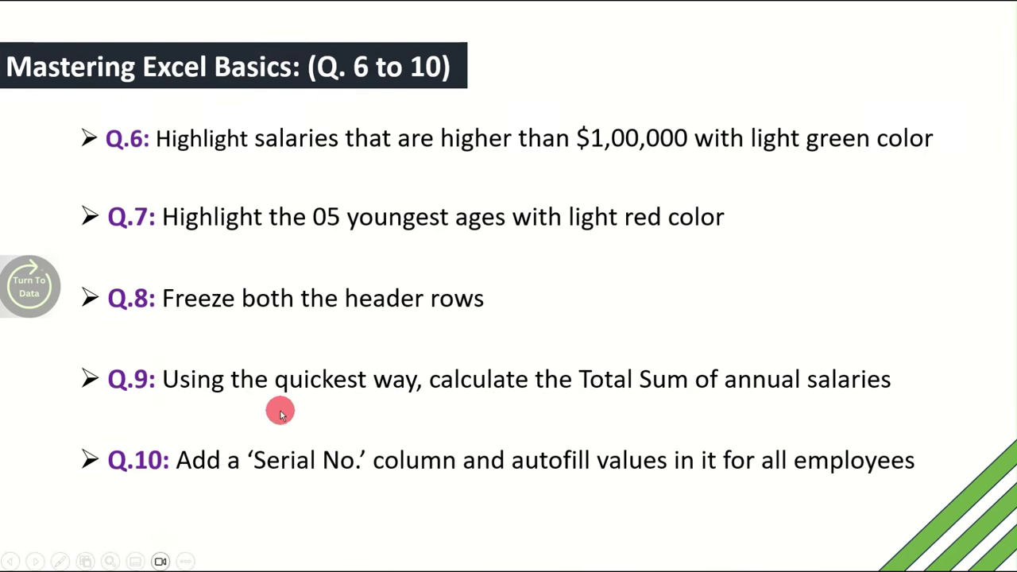
{"action": "key", "text": "alt+Tab"}
{"action": "left_click", "coordinate": [371, 497]}
{"action": "key", "text": "alt+equal"}
{"action": "key", "text": "Return"}
{"action": "left_click", "coordinate": [382, 500]}
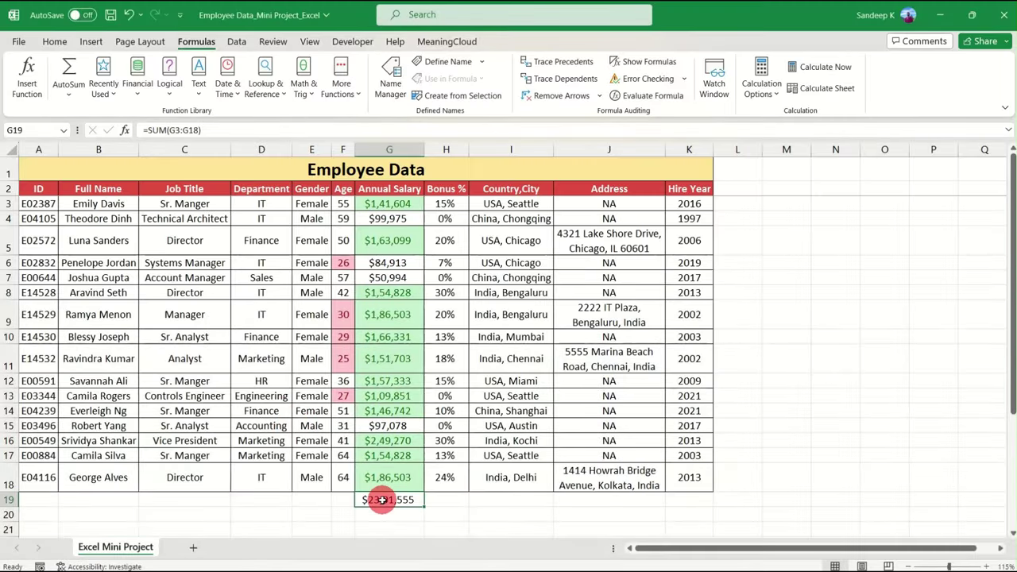
{"action": "left_click", "coordinate": [453, 499]}
- Check question 10 on the slide and insert a blank column before the ID column
{"action": "key", "text": "alt+Tab"}
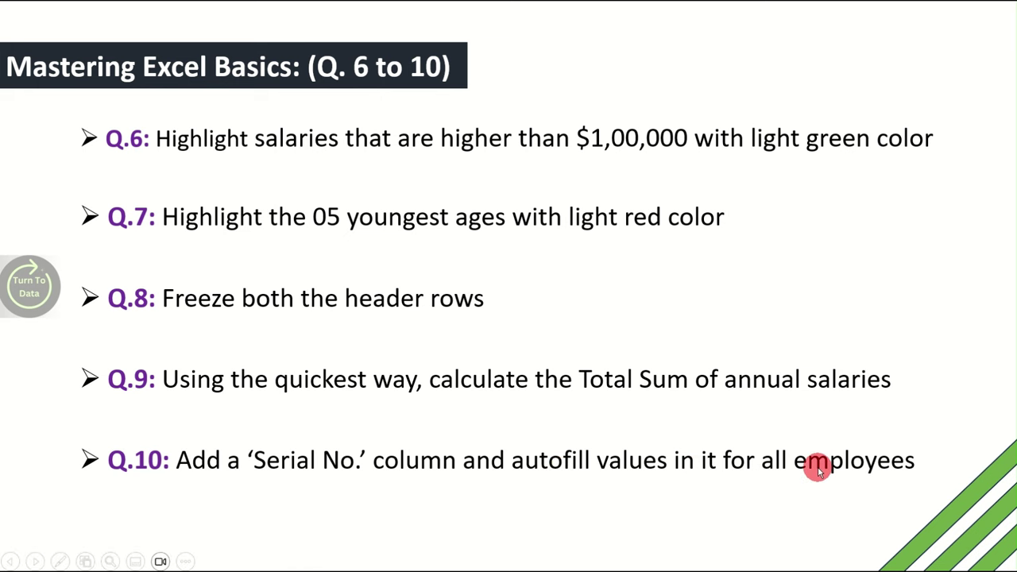
{"action": "key", "text": "alt+Tab"}
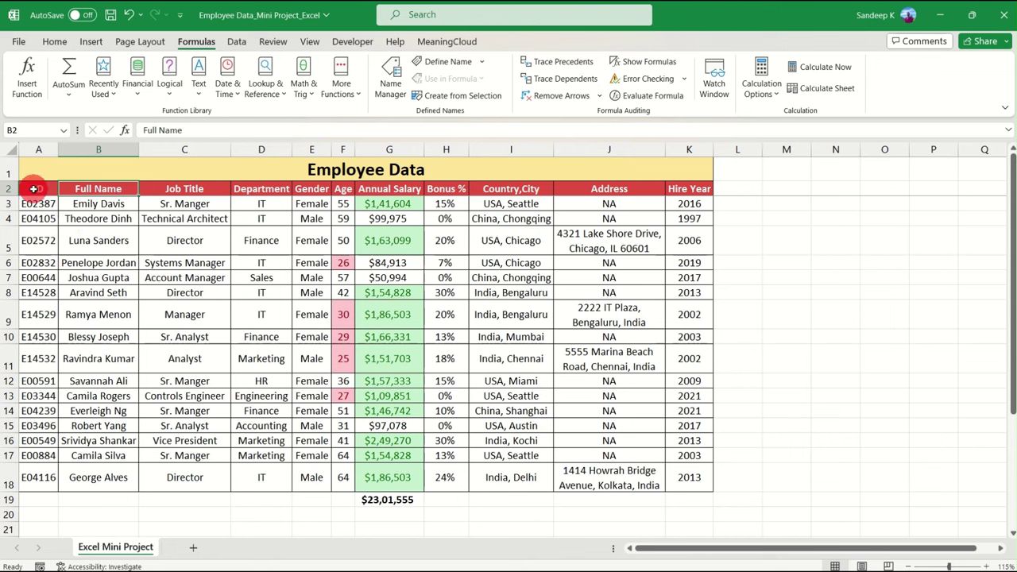
{"action": "left_click_drag", "start_coordinate": [34, 188], "coordinate": [29, 336]}
{"action": "left_click", "coordinate": [32, 336]}
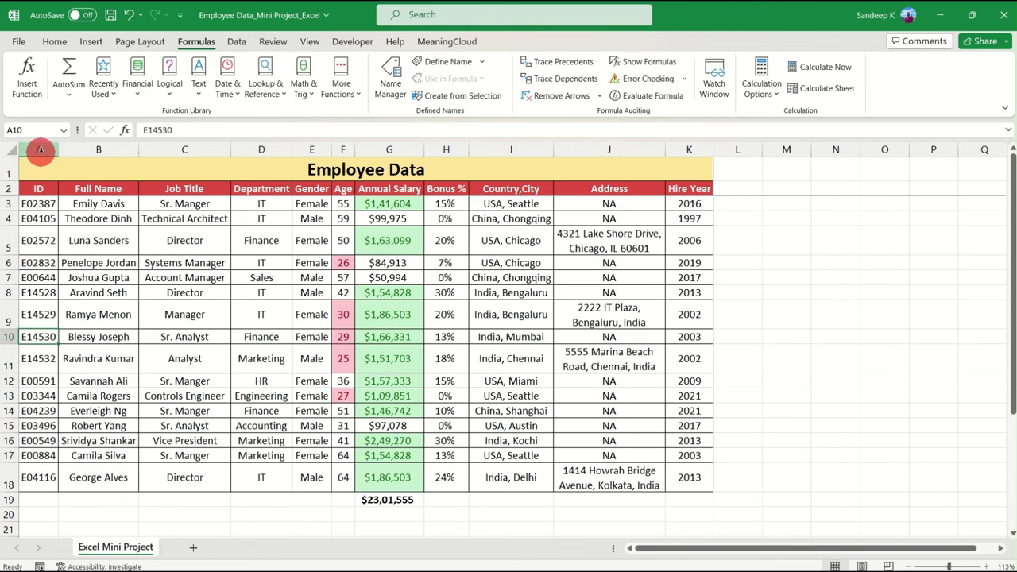
{"action": "left_click", "coordinate": [40, 149]}
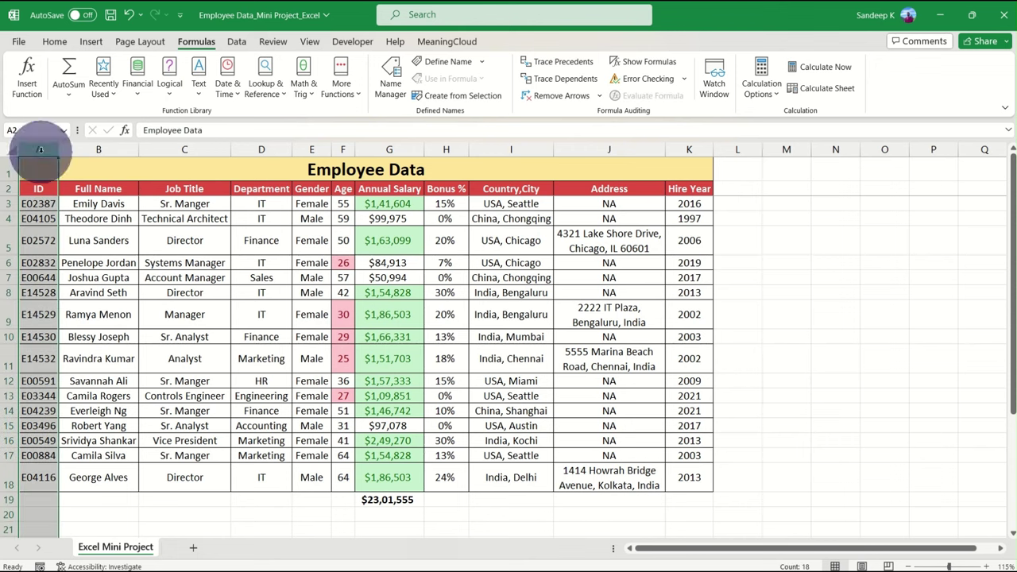
{"action": "right_click", "coordinate": [40, 149]}
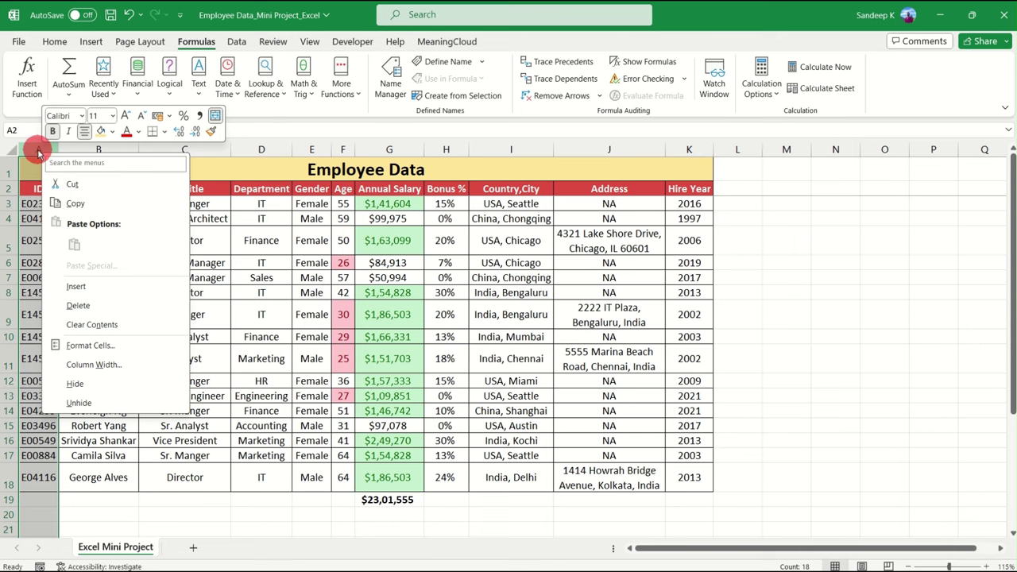
{"action": "left_click", "coordinate": [102, 289]}
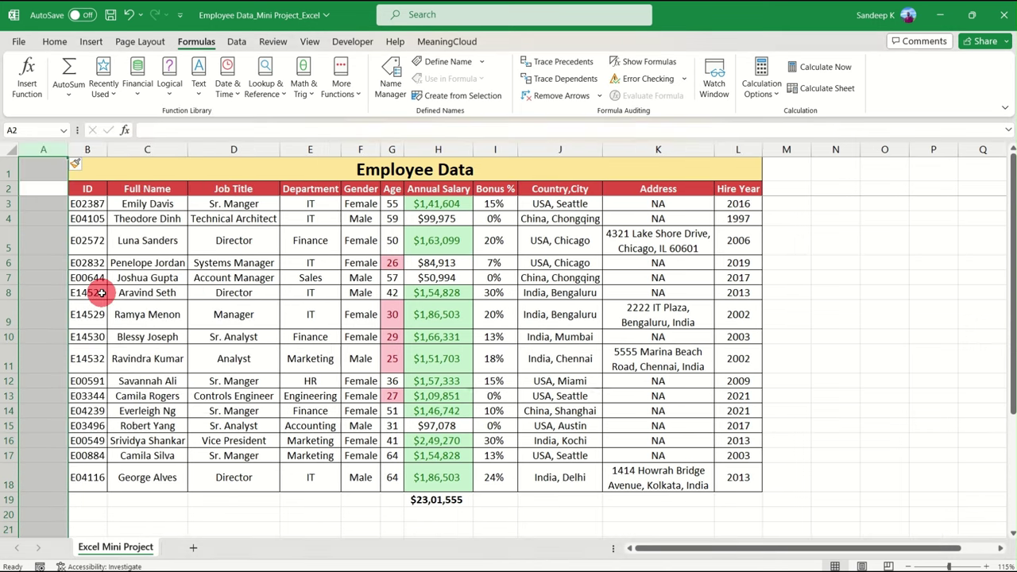
- Enter the header "S. No." in cell A2 beside the ID header
{"action": "left_click", "coordinate": [46, 217]}
{"action": "left_click", "coordinate": [49, 191]}
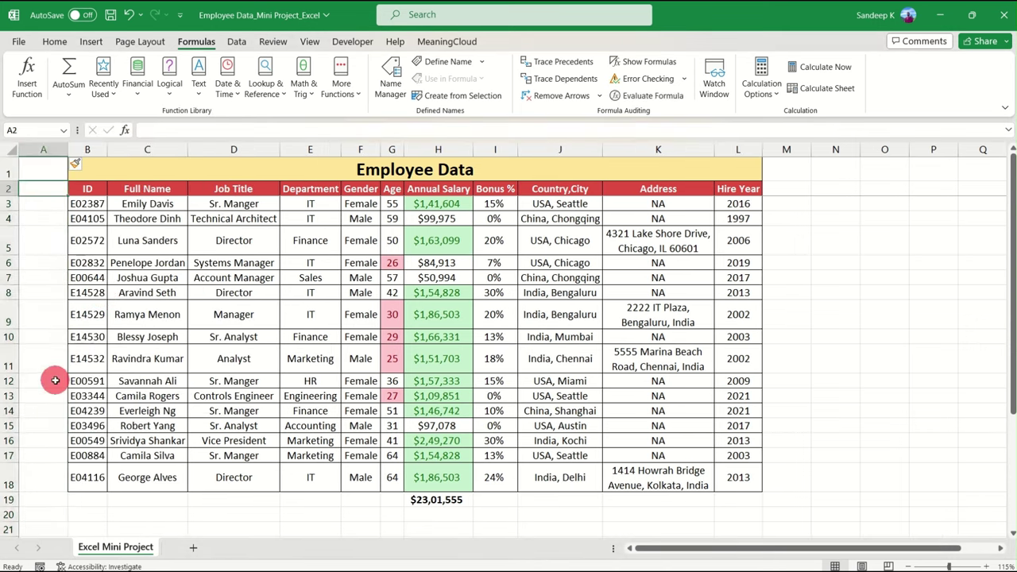
{"action": "type", "text": "S"}
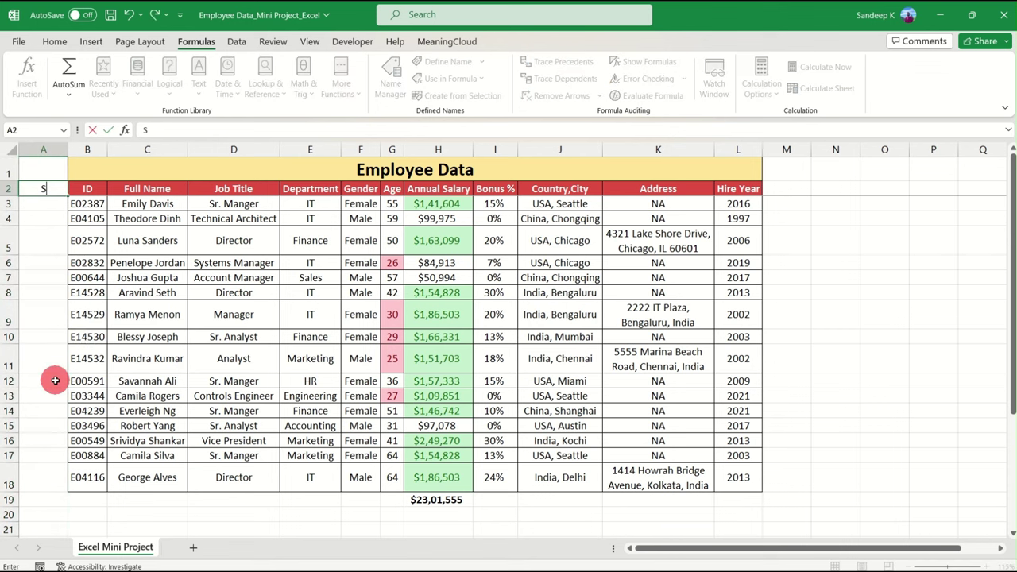
{"action": "type", "text": ". No."}
{"action": "key", "text": "Tab"}
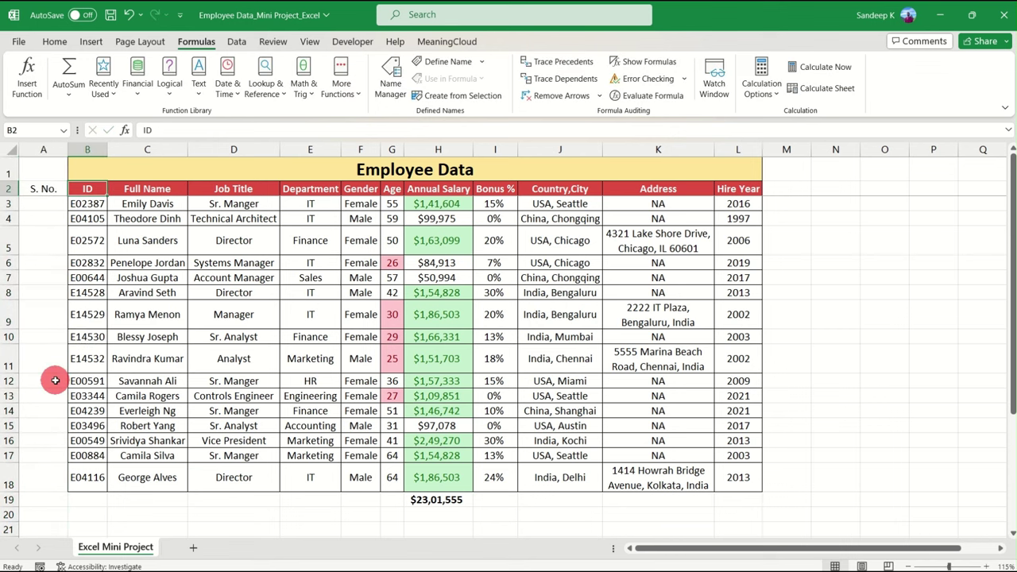
- Enter the first two serial numbers, 1 in A3 and 2 in A4
{"action": "key", "text": "Left"}
{"action": "key", "text": "Down"}
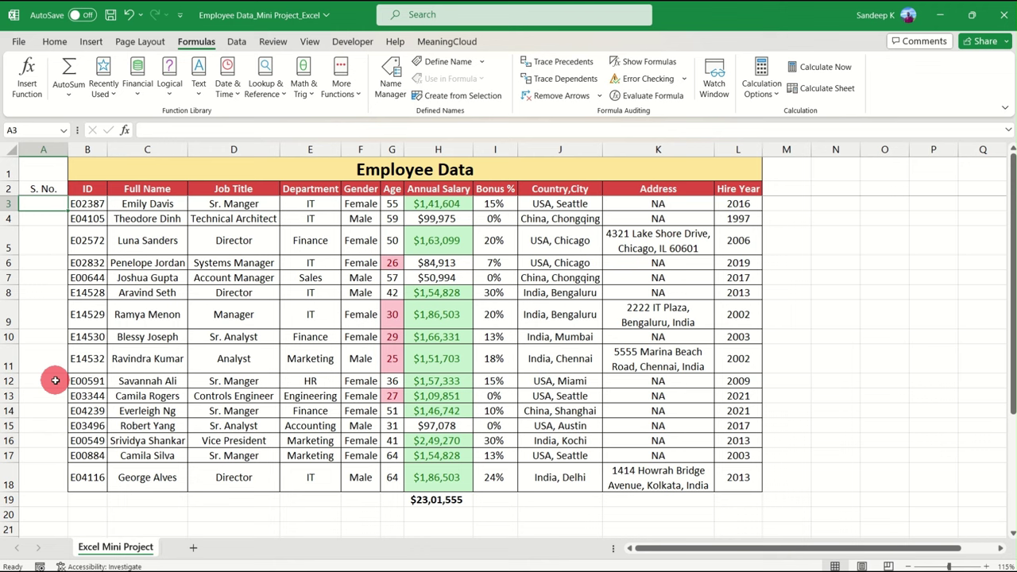
{"action": "type", "text": "1"}
{"action": "key", "text": "Return"}
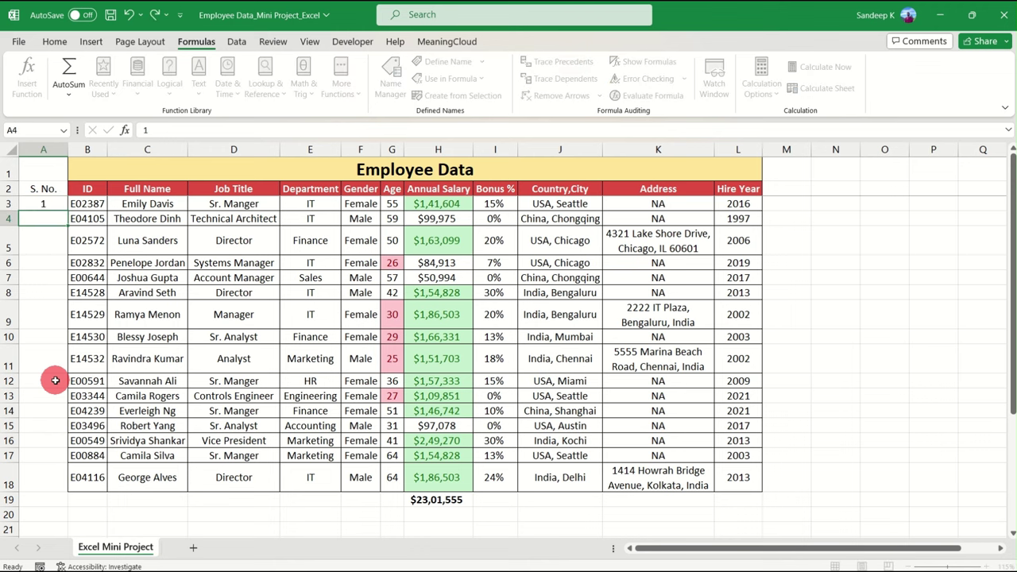
{"action": "type", "text": "2"}
{"action": "key", "text": "Return"}
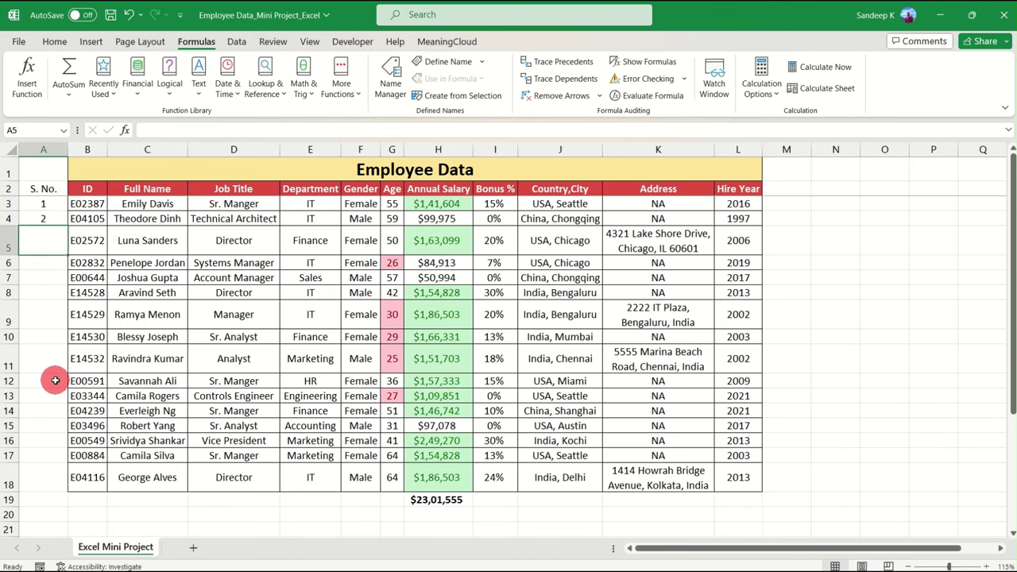
{"action": "key", "text": "Up"}
{"action": "key", "text": "Up"}
{"action": "key", "text": "Right"}
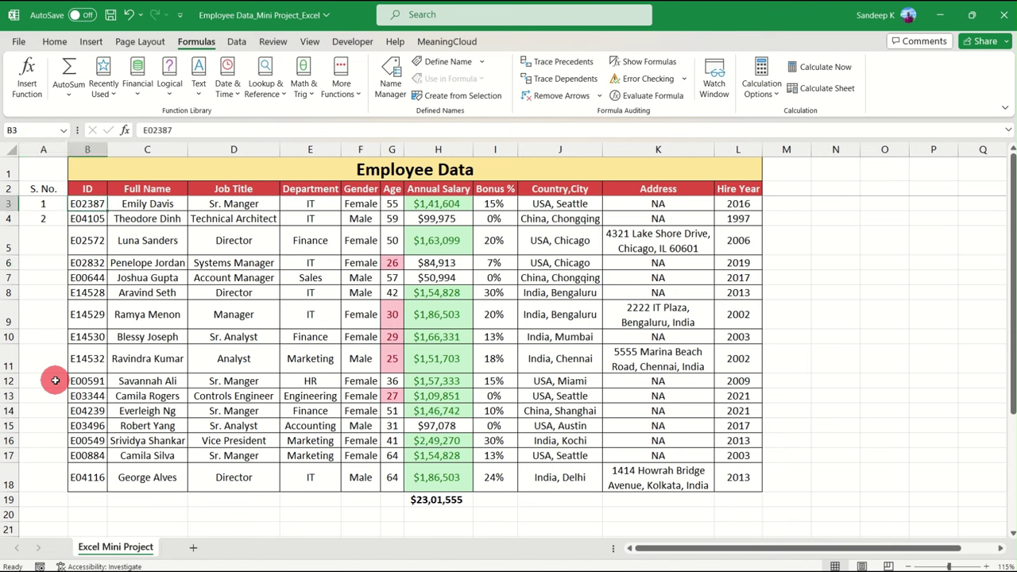
{"action": "key", "text": "Left"}
{"action": "key", "text": "Down"}
{"action": "key", "text": "Down"}
{"action": "key", "text": "Down"}
{"action": "key", "text": "Down"}
{"action": "key", "text": "Down"}
{"action": "key", "text": "Up"}
{"action": "key", "text": "Up"}
{"action": "key", "text": "Up"}
{"action": "key", "text": "Up"}
{"action": "key", "text": "Up"}
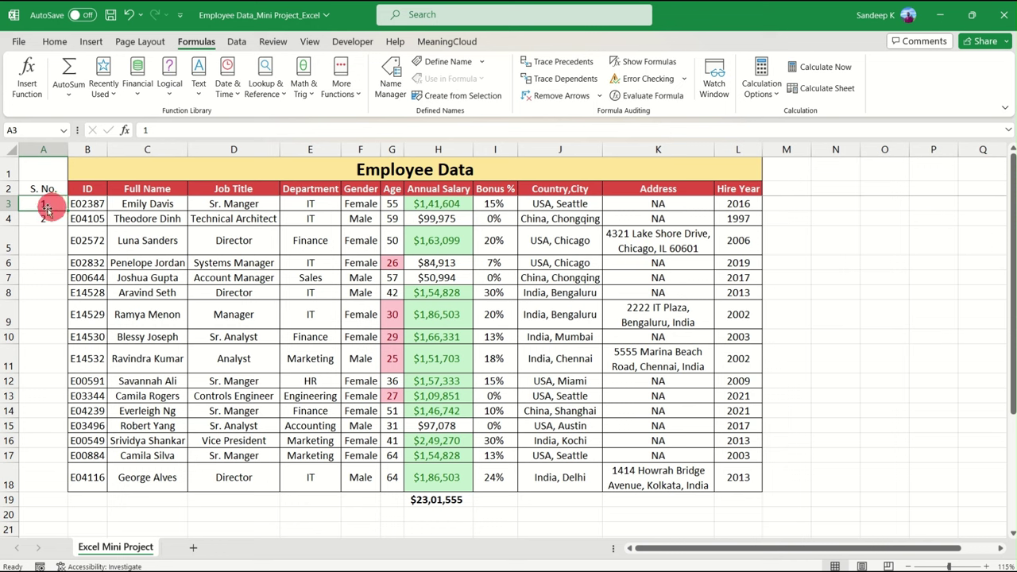
- Autofill the serial number series from A3:A4 down to A18 for all employees
{"action": "left_click_drag", "start_coordinate": [51, 205], "coordinate": [52, 216]}
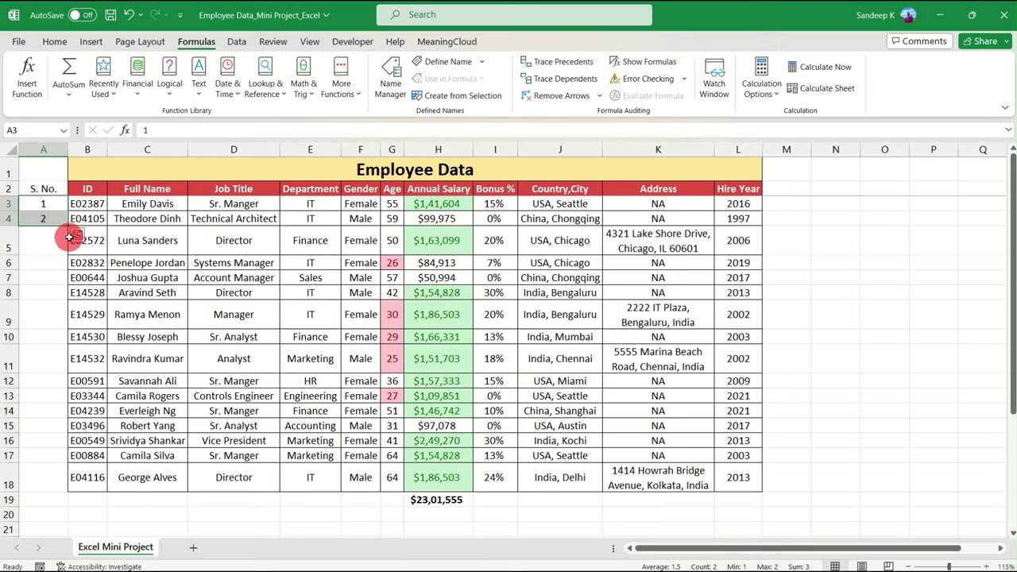
{"action": "scroll", "coordinate": [68, 232], "scroll_direction": "up", "scroll_amount": 2}
{"action": "scroll", "coordinate": [70, 242], "scroll_direction": "up", "scroll_amount": 2}
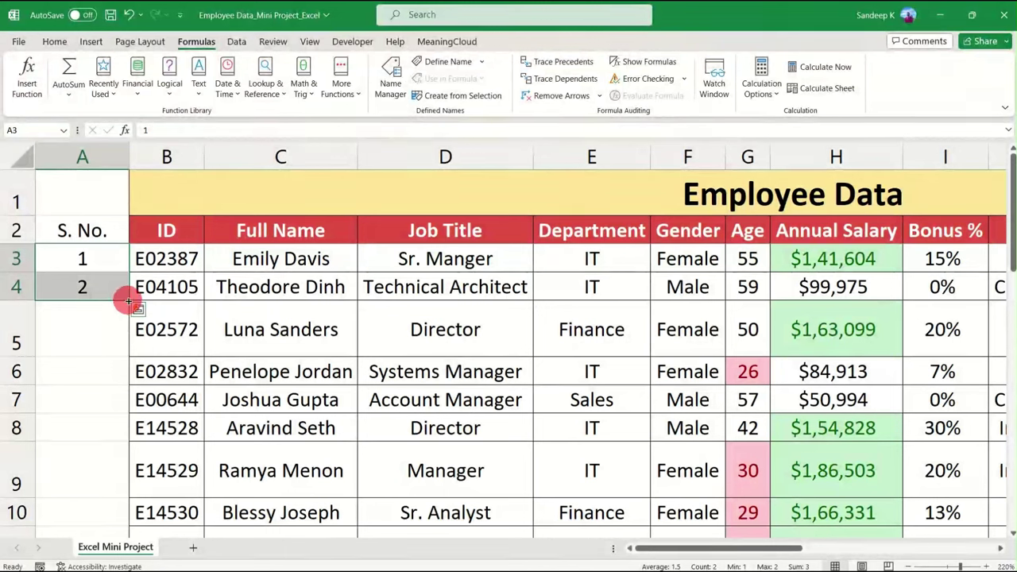
{"action": "scroll", "coordinate": [128, 300], "scroll_direction": "down", "scroll_amount": 1}
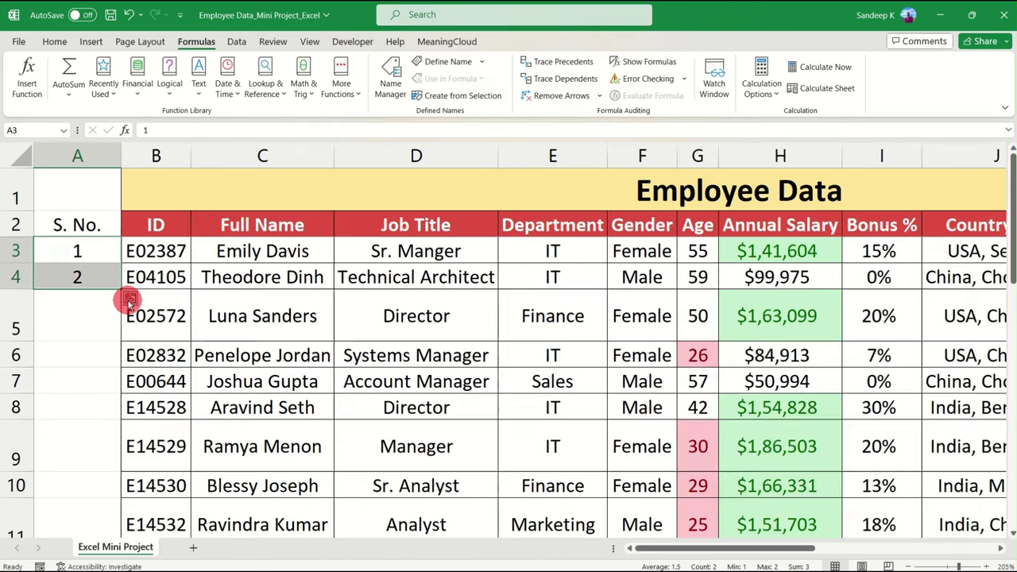
{"action": "scroll", "coordinate": [130, 302], "scroll_direction": "down", "scroll_amount": 2}
{"action": "scroll", "coordinate": [133, 319], "scroll_direction": "down", "scroll_amount": 3}
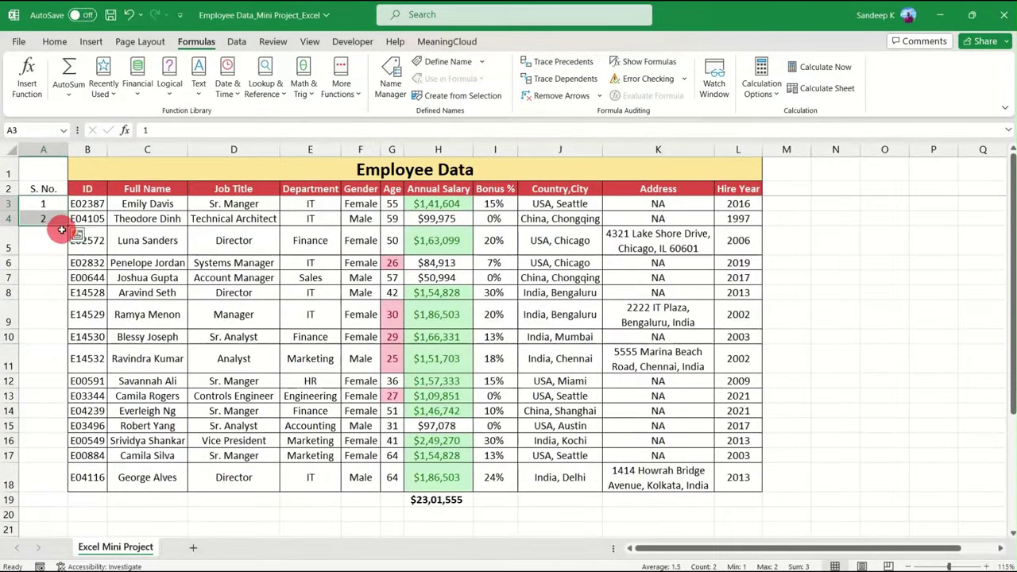
{"action": "mouse_move", "coordinate": [66, 229]}
{"action": "left_mouse_down"}
{"action": "mouse_move", "coordinate": [68, 479]}
{"action": "mouse_move", "coordinate": [39, 334]}
{"action": "mouse_move", "coordinate": [68, 231]}
{"action": "left_mouse_up"}
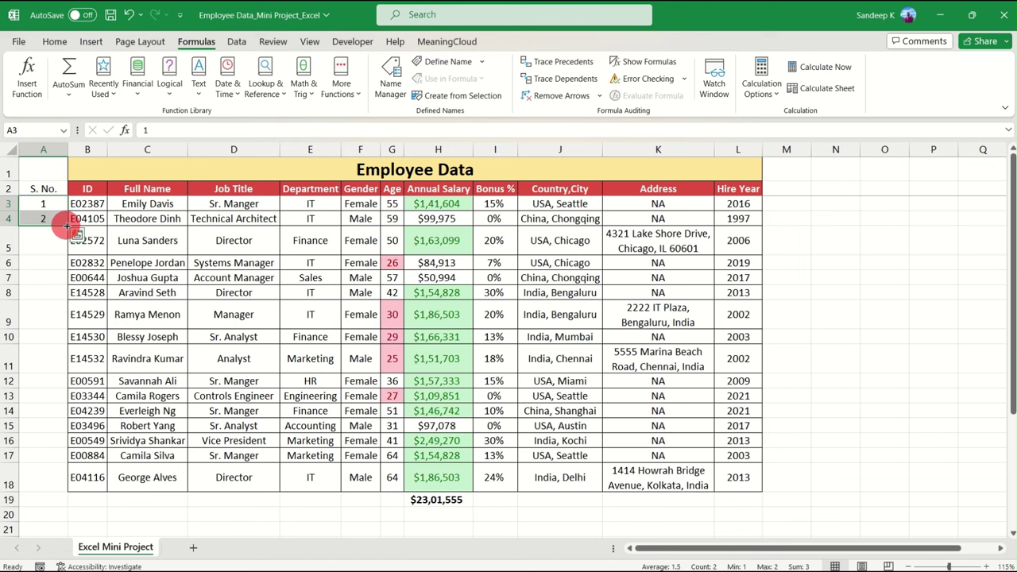
{"action": "double_click", "coordinate": [66, 229]}
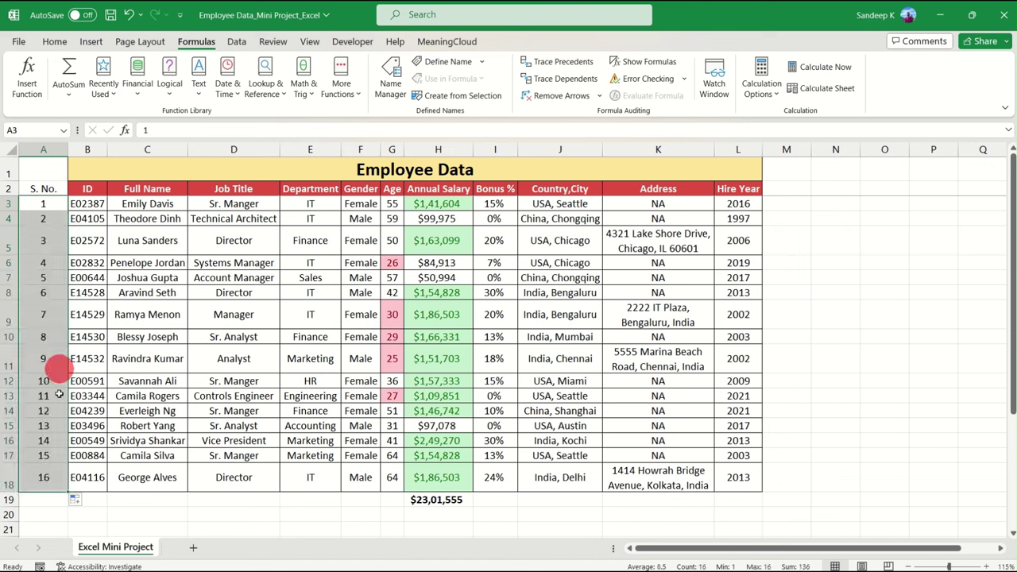
- Check the autofilled serial numbers in A3:A18
{"action": "left_click", "coordinate": [54, 424]}
{"action": "left_click_drag", "start_coordinate": [51, 202], "coordinate": [46, 477]}
{"action": "left_click", "coordinate": [48, 410]}
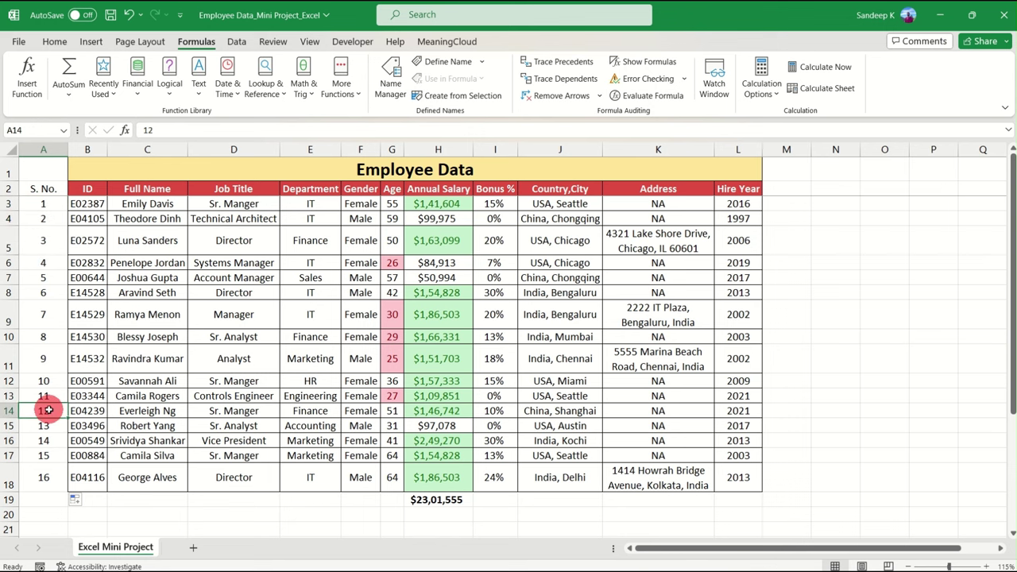
{"action": "left_click_drag", "start_coordinate": [45, 230], "coordinate": [45, 398]}
{"action": "left_click", "coordinate": [44, 395]}
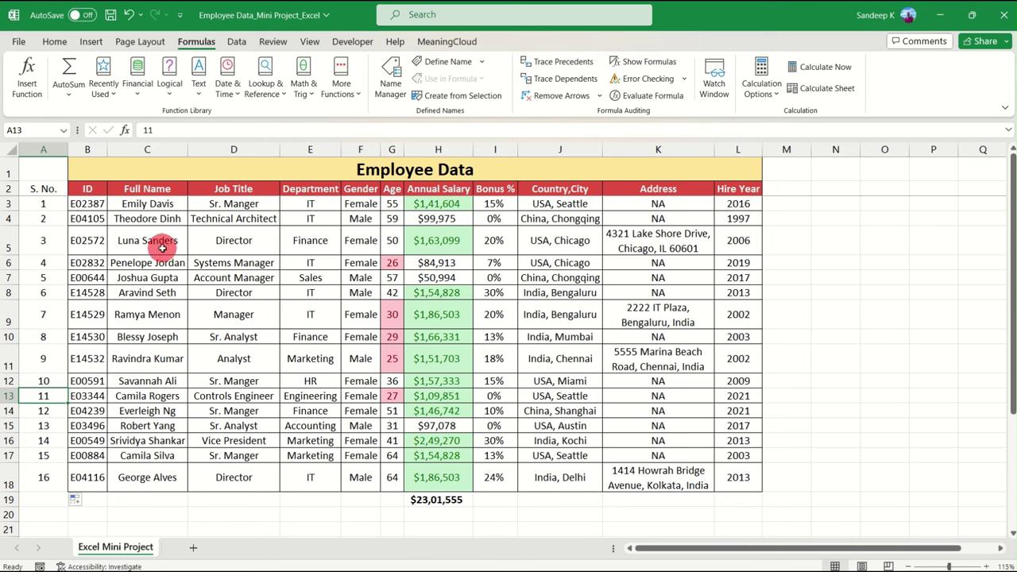
{"action": "left_click_drag", "start_coordinate": [46, 472], "coordinate": [46, 204]}
{"action": "left_click", "coordinate": [49, 275]}
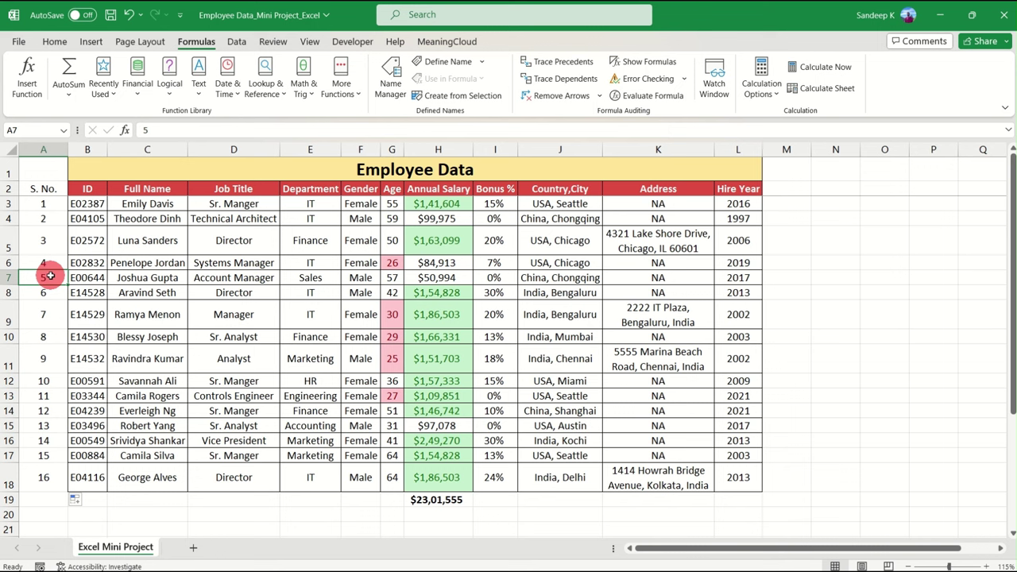
- Copy the ID header's formatting onto the "S. No." header in A2 with Format Painter
{"action": "left_click", "coordinate": [50, 188]}
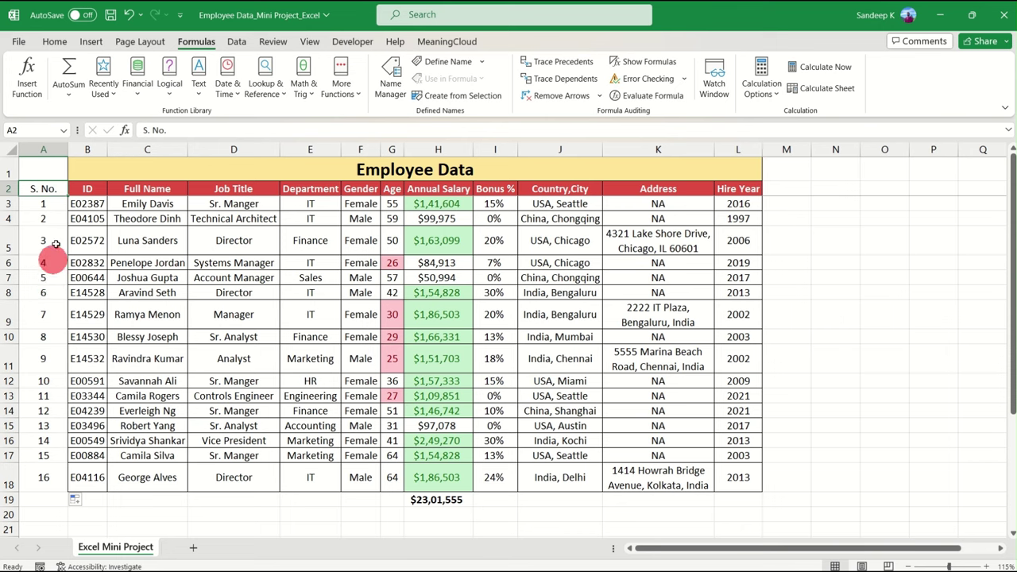
{"action": "left_click", "coordinate": [85, 189]}
{"action": "left_click", "coordinate": [54, 41]}
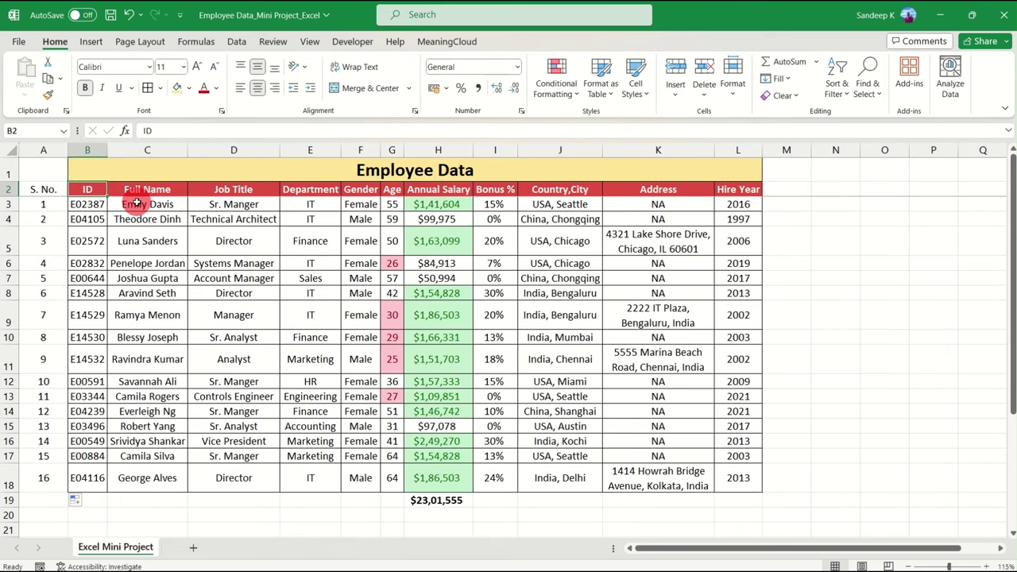
{"action": "left_click", "coordinate": [48, 95]}
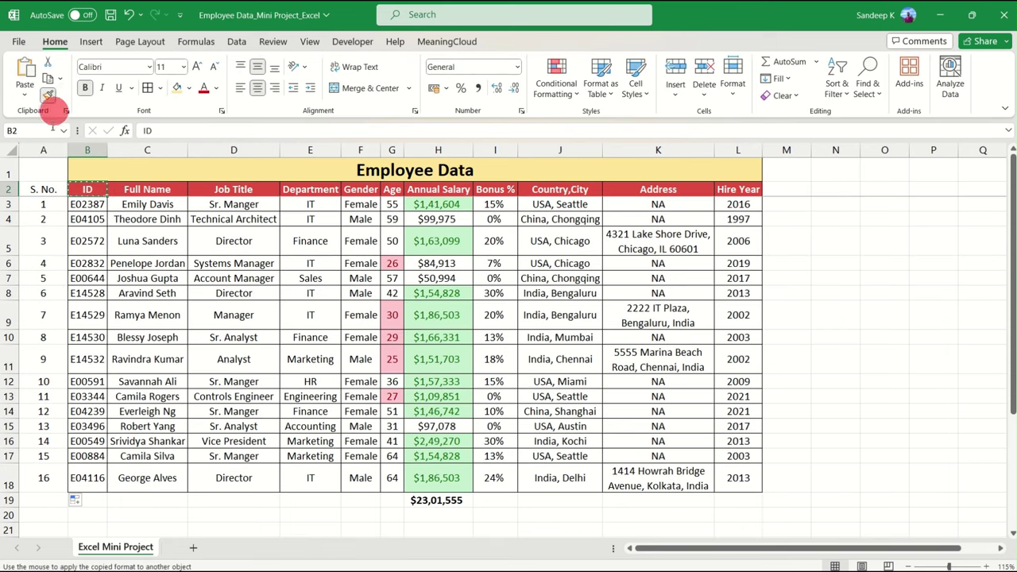
{"action": "left_click", "coordinate": [49, 191]}
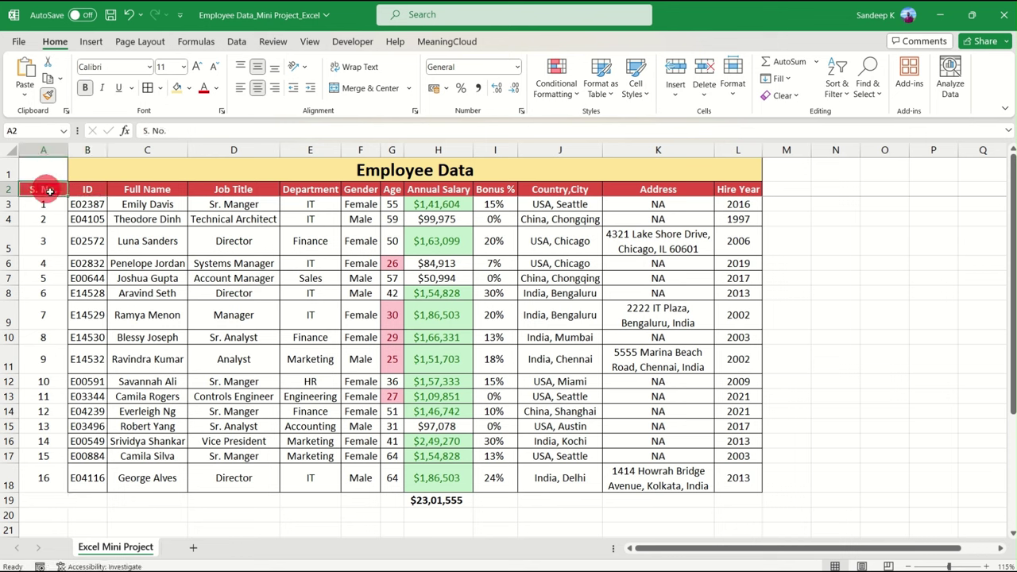
- Extend the merged and centered "Employee Data" title to cover A1:L1, including the new column
{"action": "left_click", "coordinate": [101, 173]}
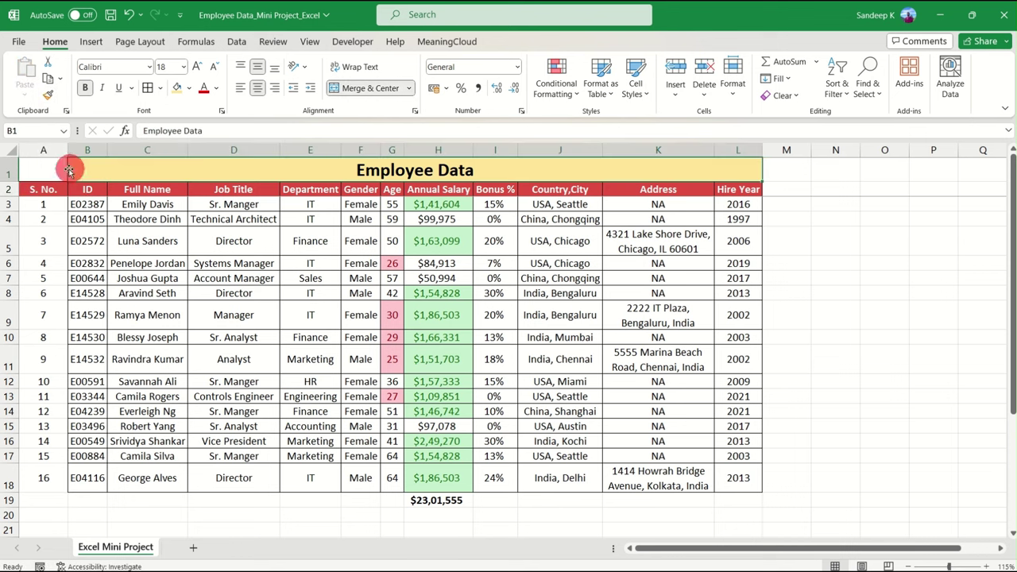
{"action": "left_click_drag", "start_coordinate": [48, 170], "coordinate": [192, 170]}
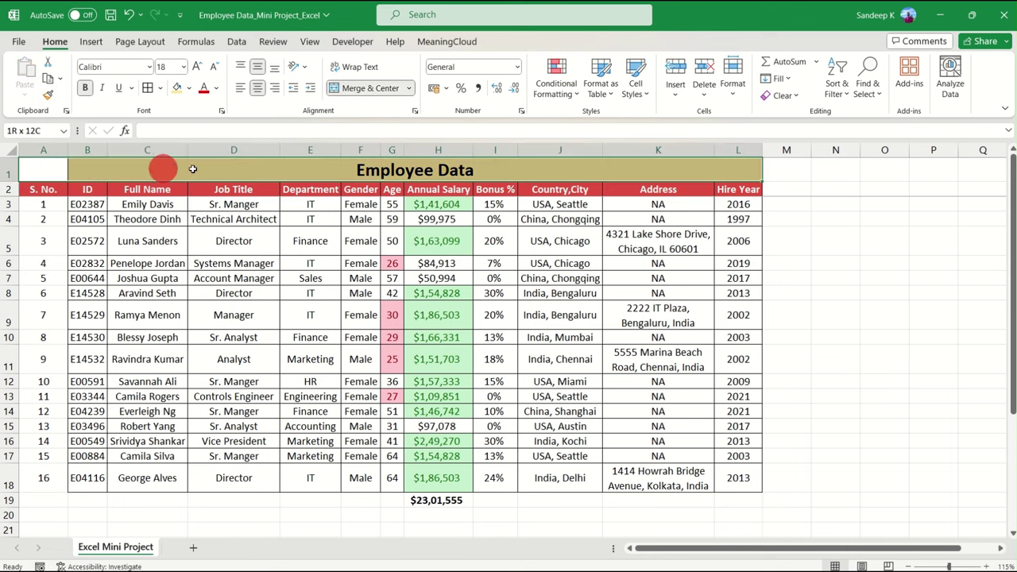
{"action": "left_click", "coordinate": [367, 88]}
{"action": "left_click", "coordinate": [367, 87]}
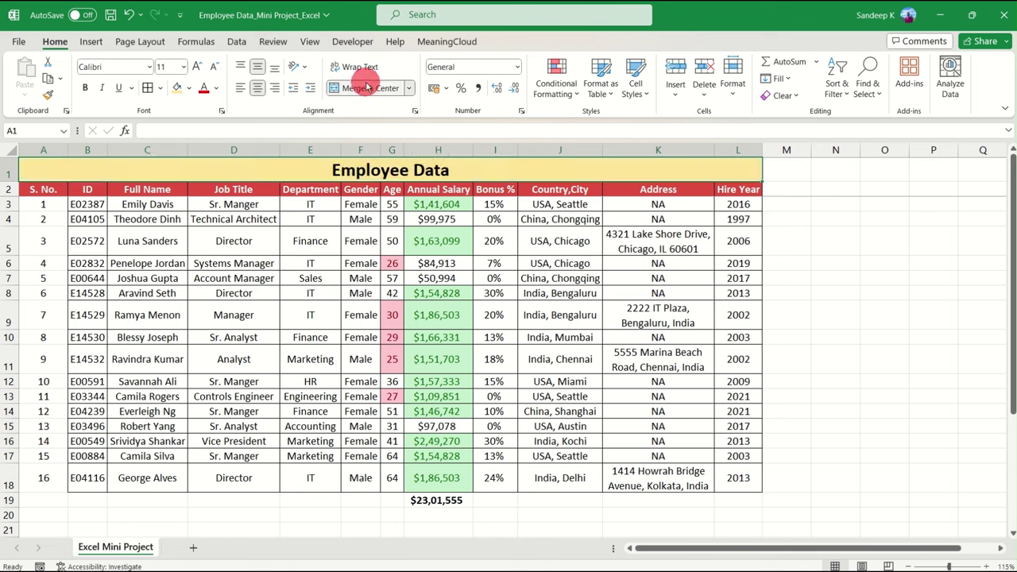
{"action": "left_click", "coordinate": [298, 221]}
- Add cell borders to the serial numbers in A3:A18 and autofit the width of column A
{"action": "left_click_drag", "start_coordinate": [58, 207], "coordinate": [57, 476]}
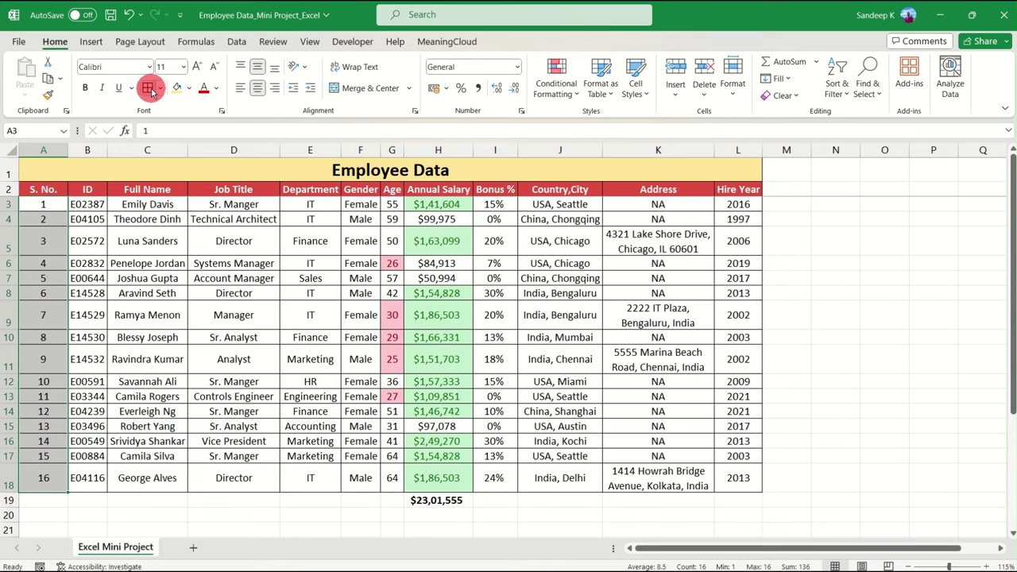
{"action": "left_click", "coordinate": [147, 263]}
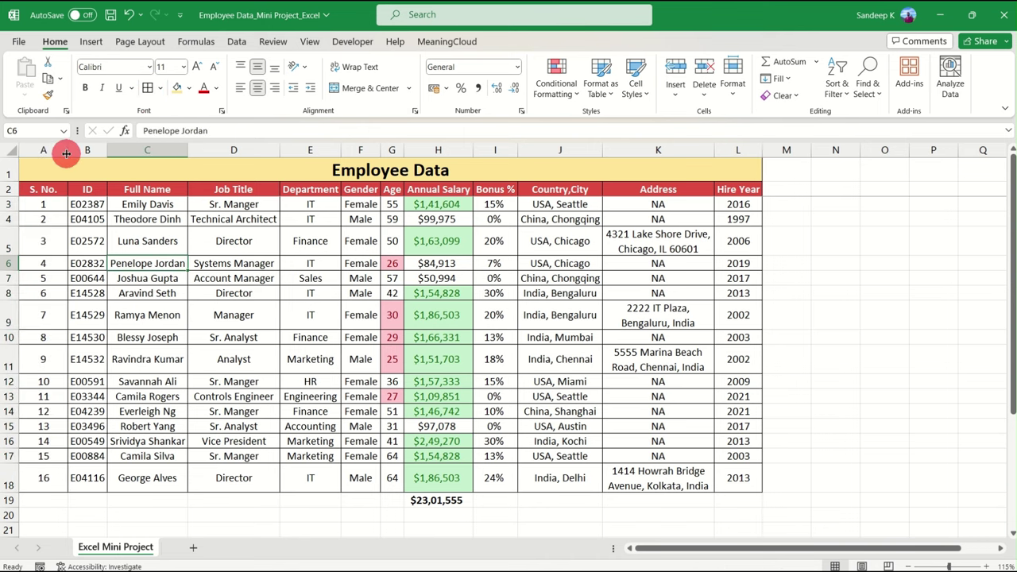
{"action": "left_click", "coordinate": [76, 153]}
{"action": "double_click", "coordinate": [70, 150]}
{"action": "left_click", "coordinate": [145, 291]}
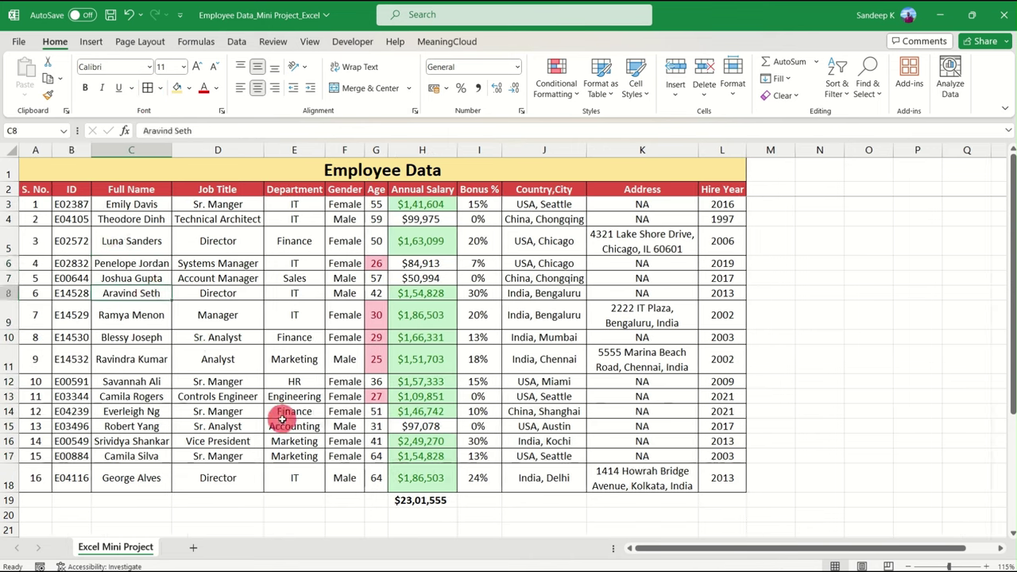
- Switch to the slide show, advance to questions 11 to 15 to read them, and return to the Excel workbook
{"action": "key", "text": "alt+Tab"}
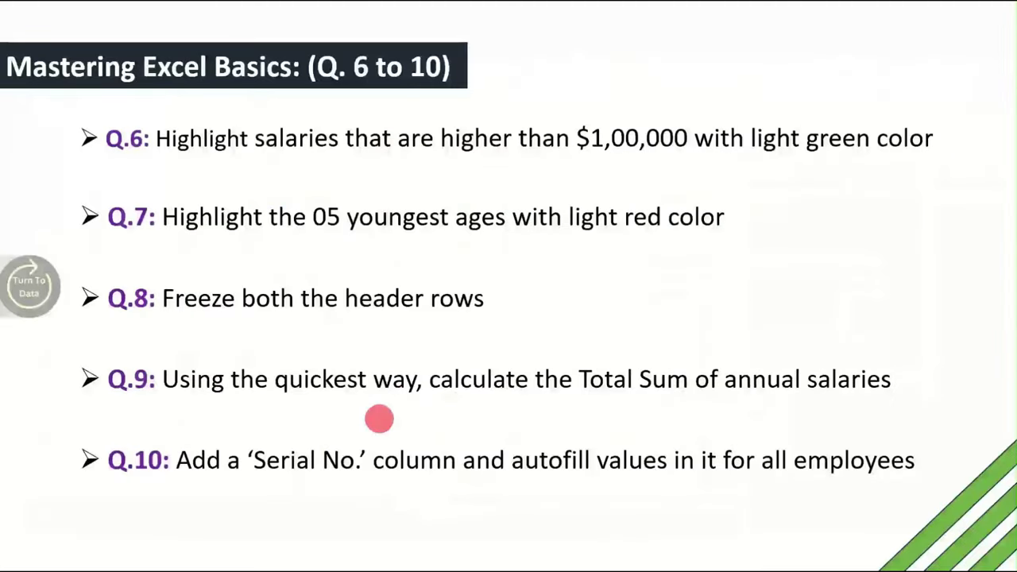
{"action": "left_click", "coordinate": [184, 304]}
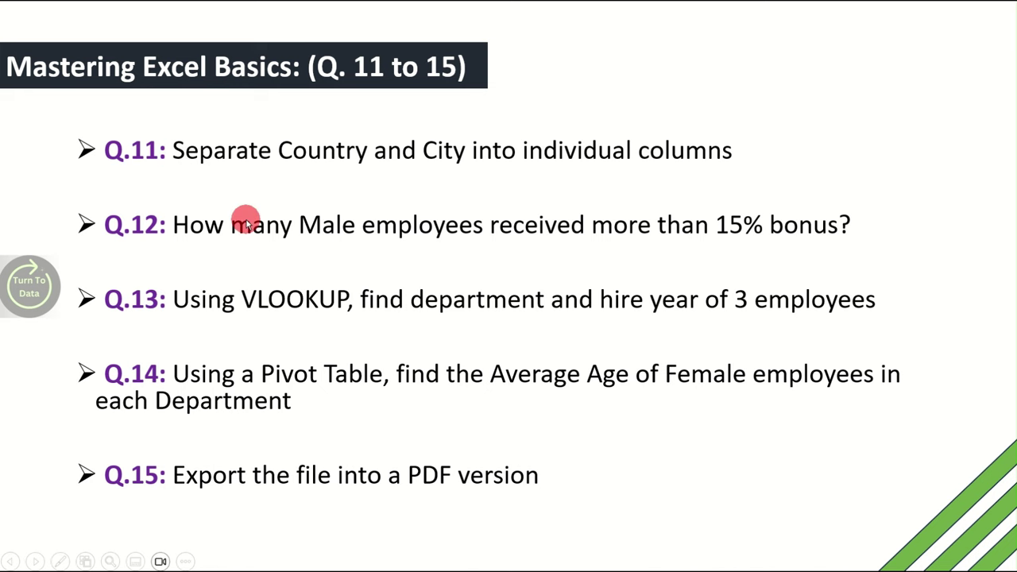
{"action": "key", "text": "alt+Tab"}
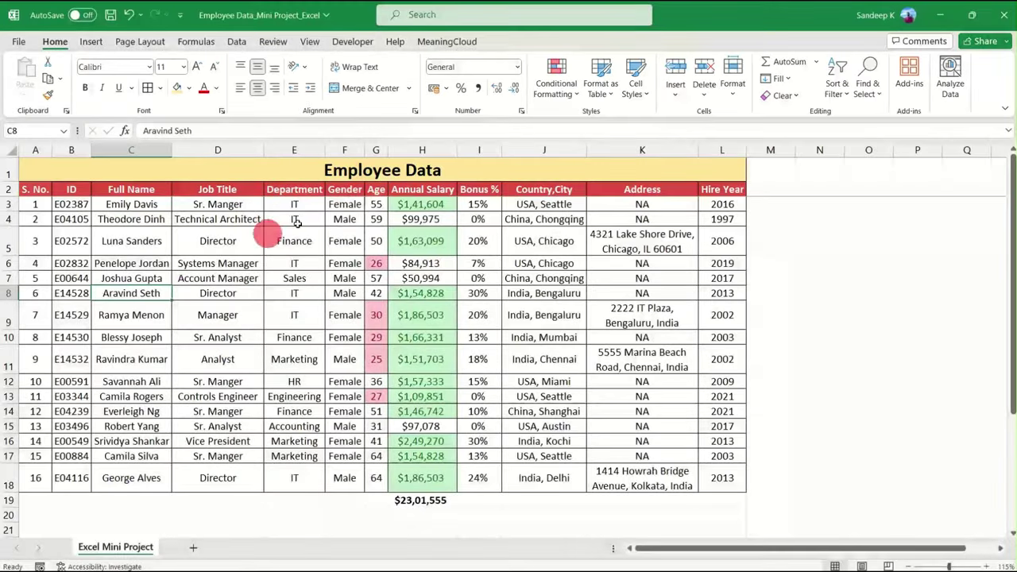
- Examine how country and city are combined in the Country,City values of column J
{"action": "left_click", "coordinate": [544, 150]}
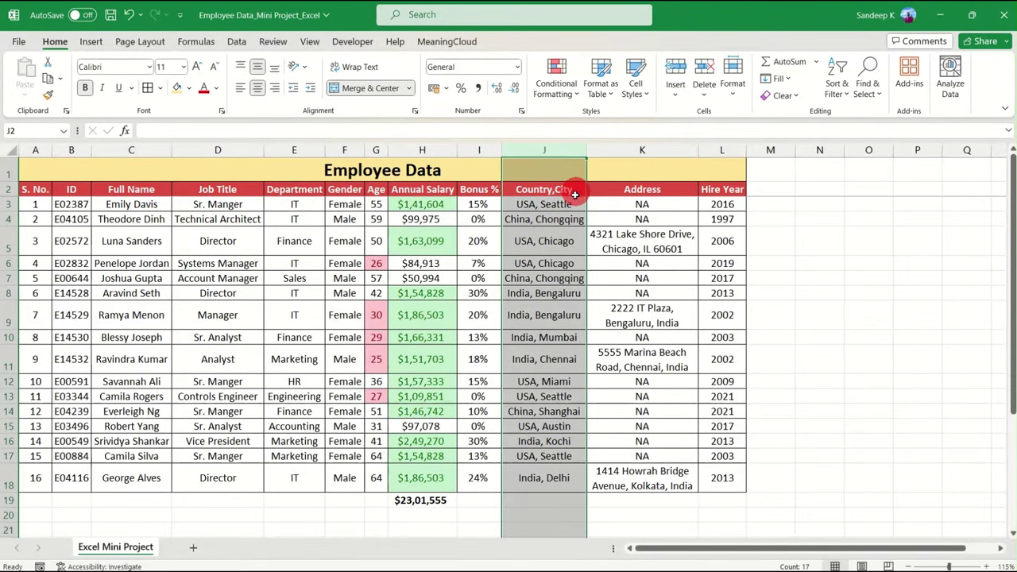
{"action": "left_click", "coordinate": [554, 219]}
{"action": "left_click", "coordinate": [532, 207]}
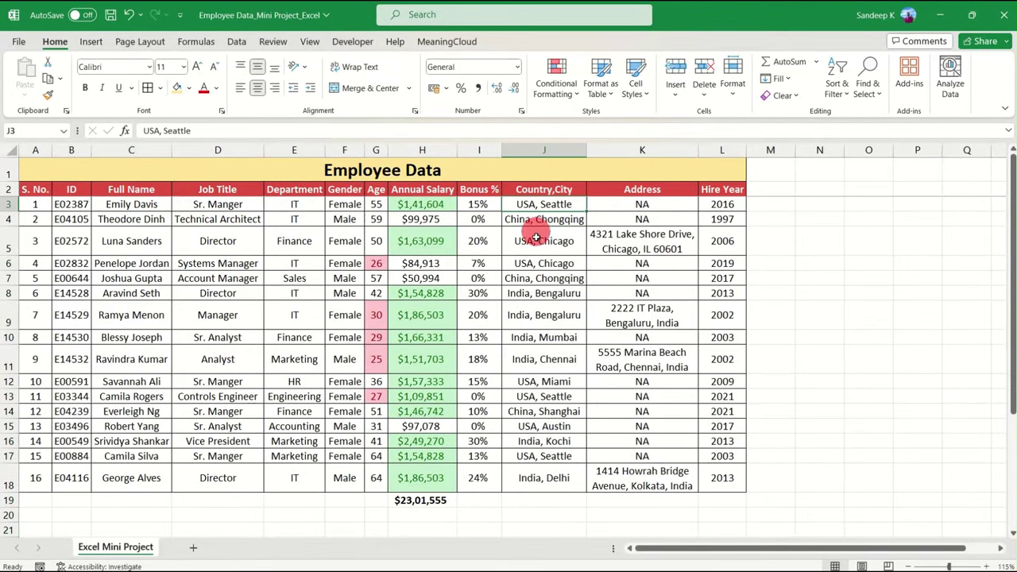
{"action": "left_click", "coordinate": [534, 248]}
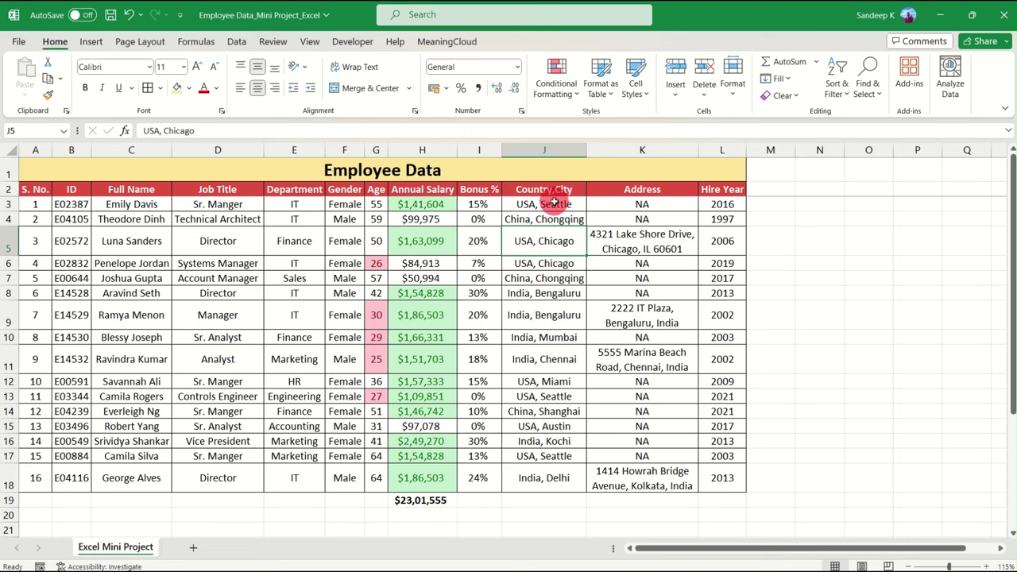
{"action": "left_click", "coordinate": [545, 337]}
{"action": "left_click", "coordinate": [554, 359]}
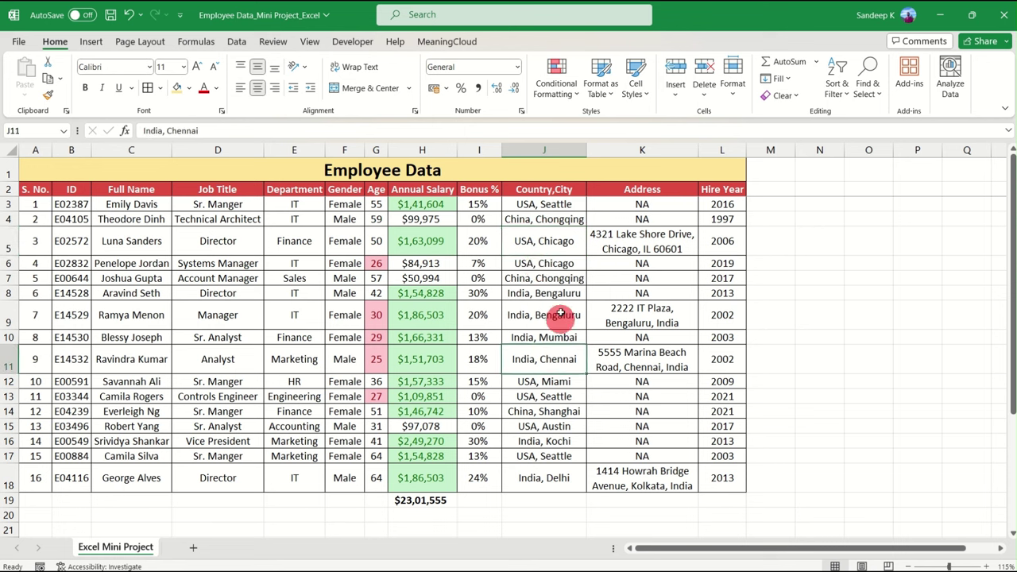
{"action": "left_click", "coordinate": [554, 315]}
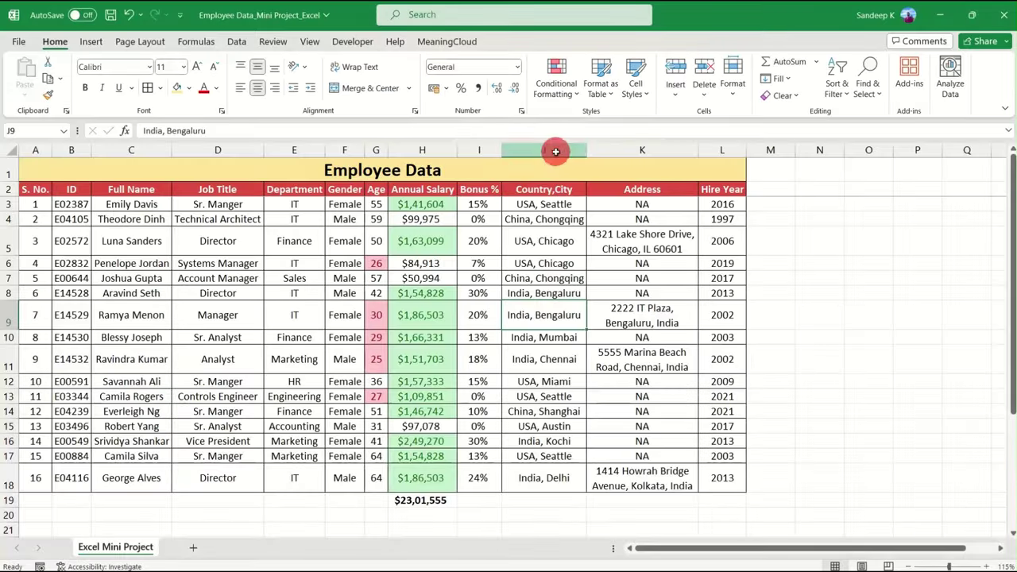
- Insert an empty column between the Country,City and Address columns
{"action": "left_click", "coordinate": [548, 191]}
{"action": "key", "text": "ctrl+space"}
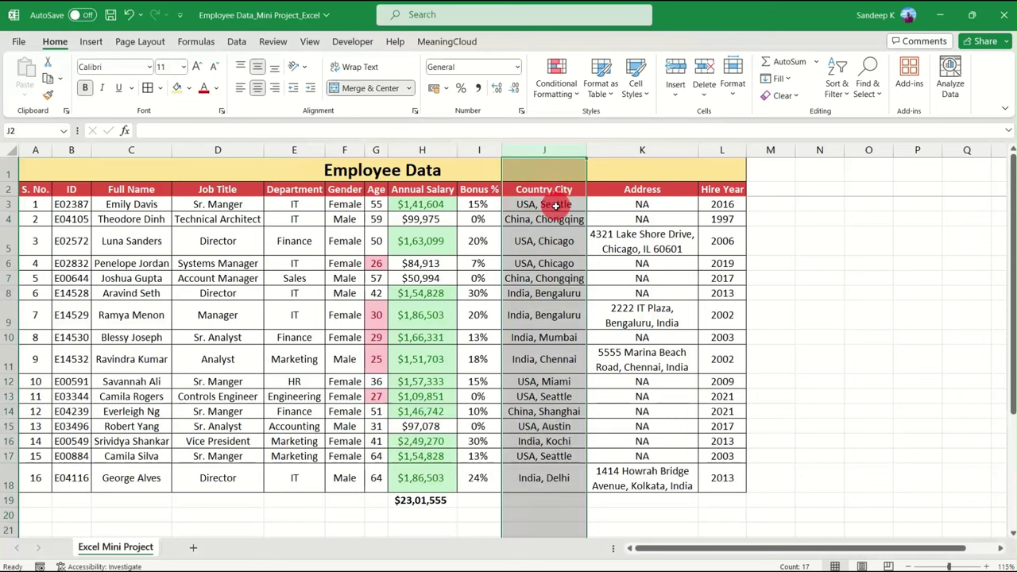
{"action": "left_click", "coordinate": [558, 236]}
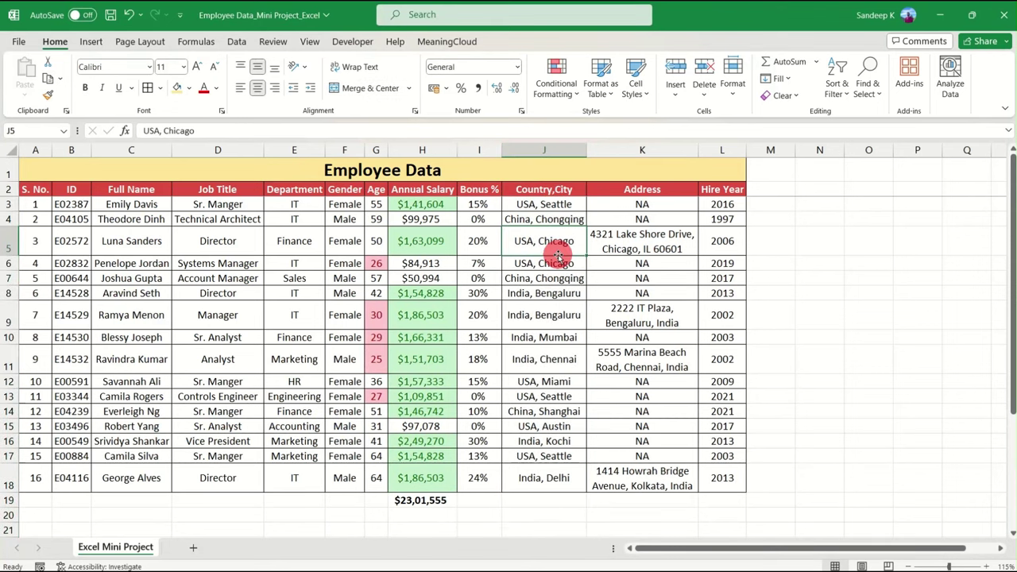
{"action": "left_click", "coordinate": [658, 151]}
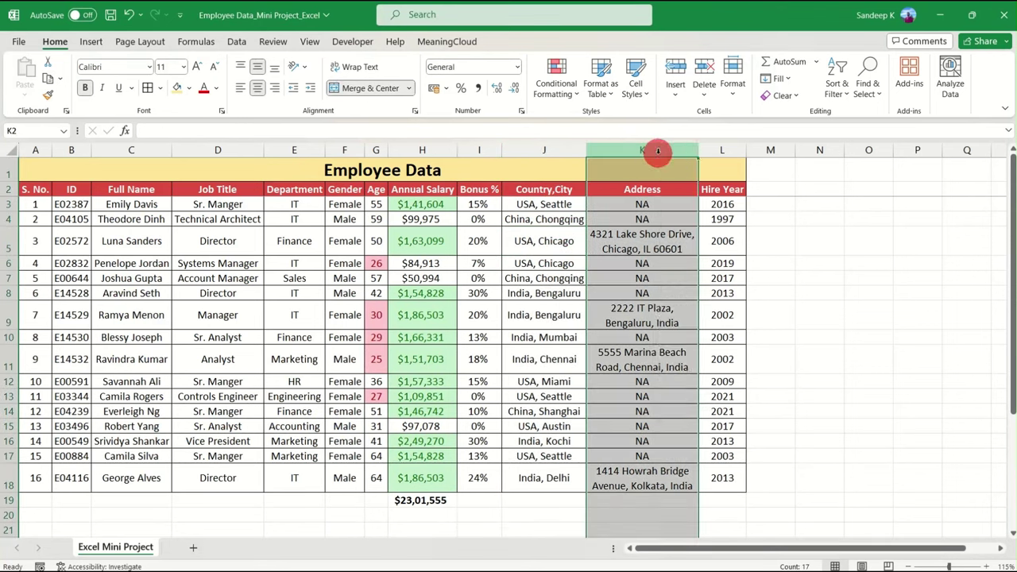
{"action": "right_click", "coordinate": [658, 151]}
{"action": "left_click", "coordinate": [695, 290]}
{"action": "left_click", "coordinate": [654, 233]}
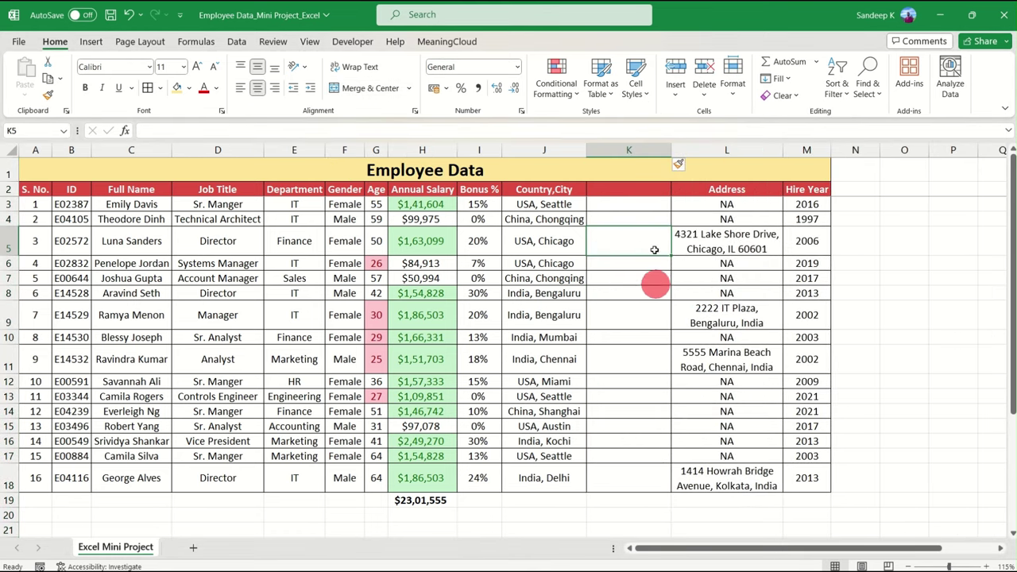
- Examine the Country,City values in column J alongside the empty column K and the Address column L
{"action": "left_click", "coordinate": [559, 151]}
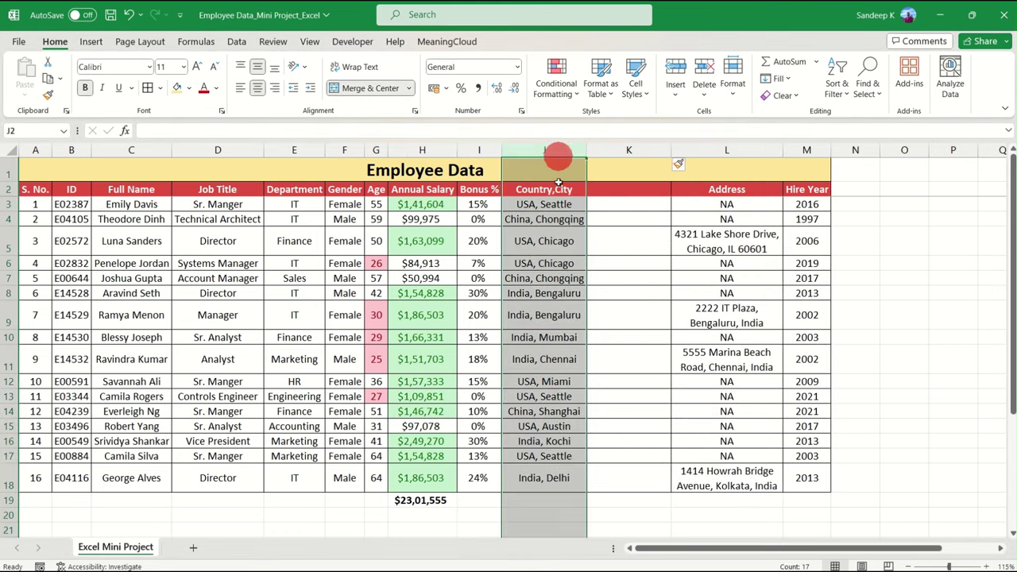
{"action": "left_click", "coordinate": [559, 220]}
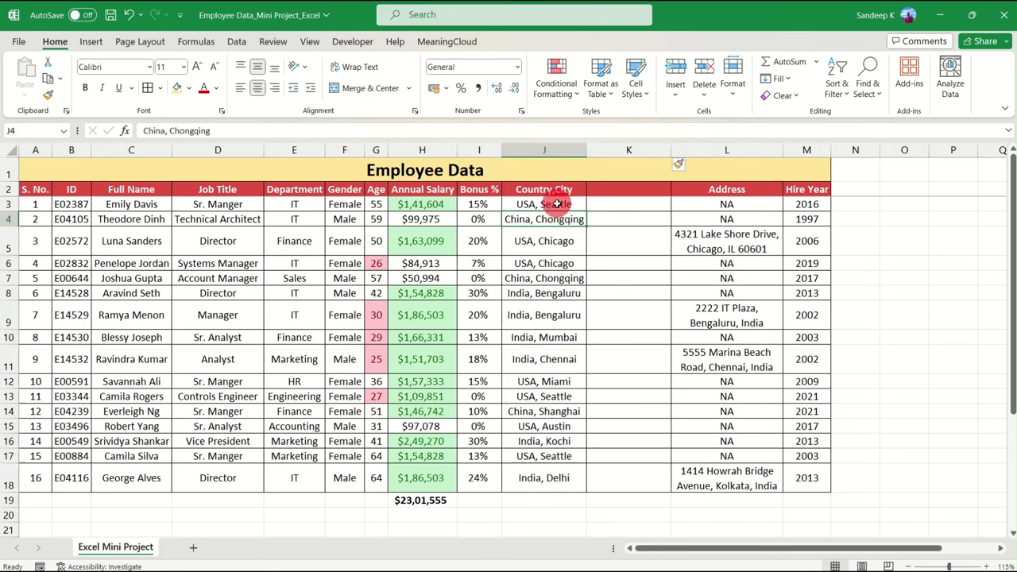
{"action": "left_click", "coordinate": [557, 205]}
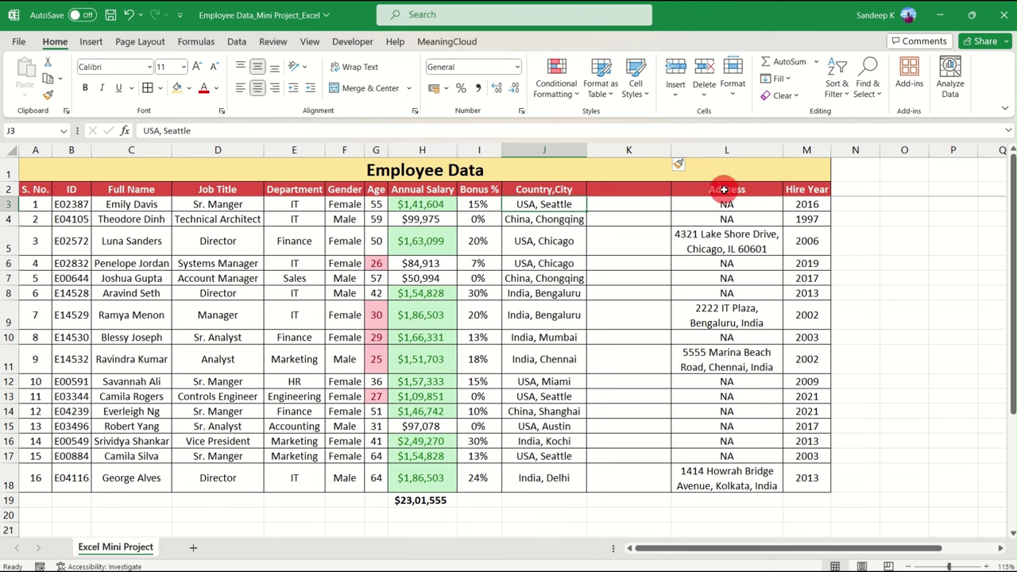
{"action": "left_click_drag", "start_coordinate": [725, 190], "coordinate": [725, 477]}
{"action": "left_click", "coordinate": [728, 406]}
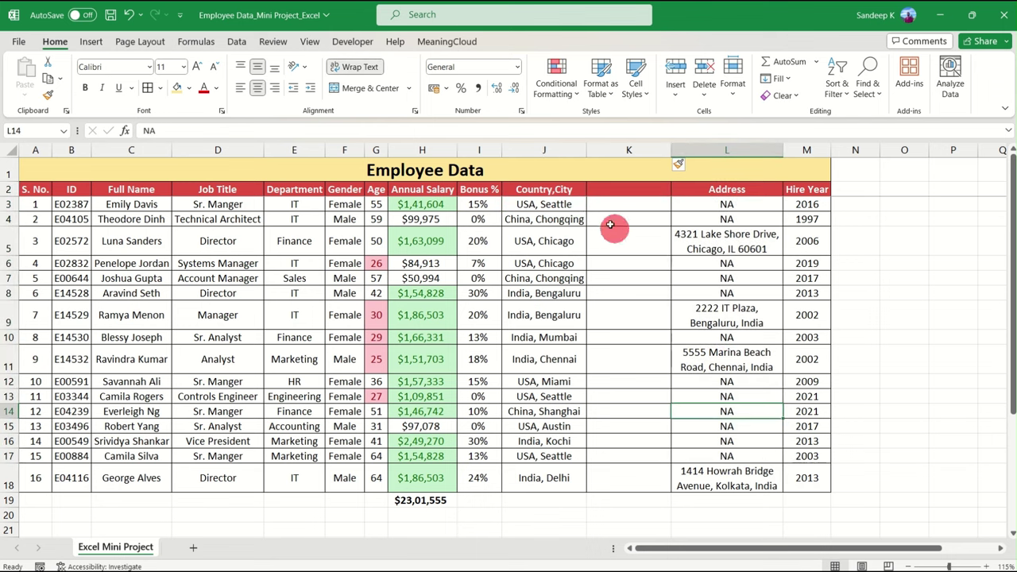
{"action": "left_click_drag", "start_coordinate": [632, 207], "coordinate": [636, 476]}
{"action": "left_click", "coordinate": [630, 241]}
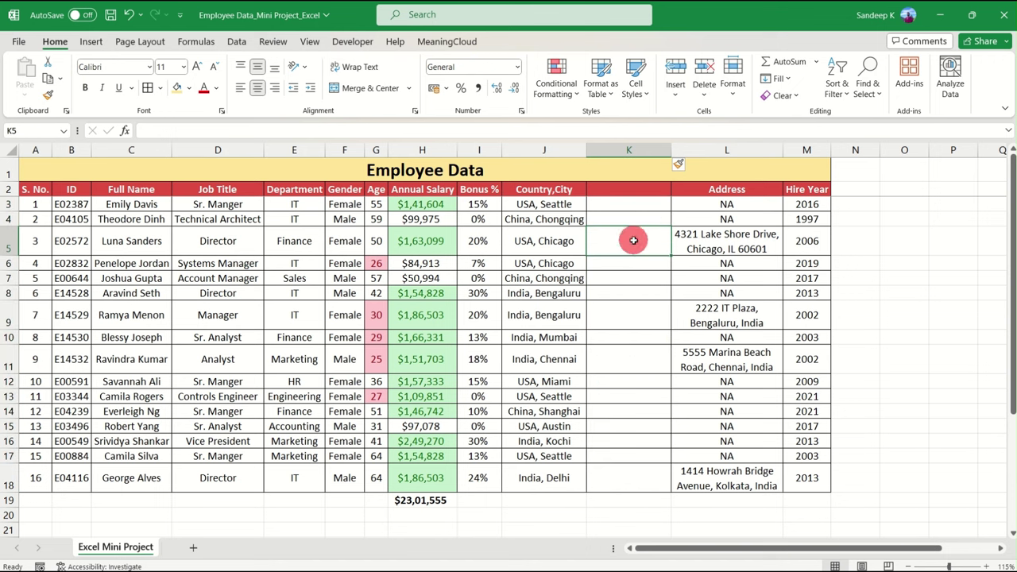
{"action": "left_click", "coordinate": [618, 203]}
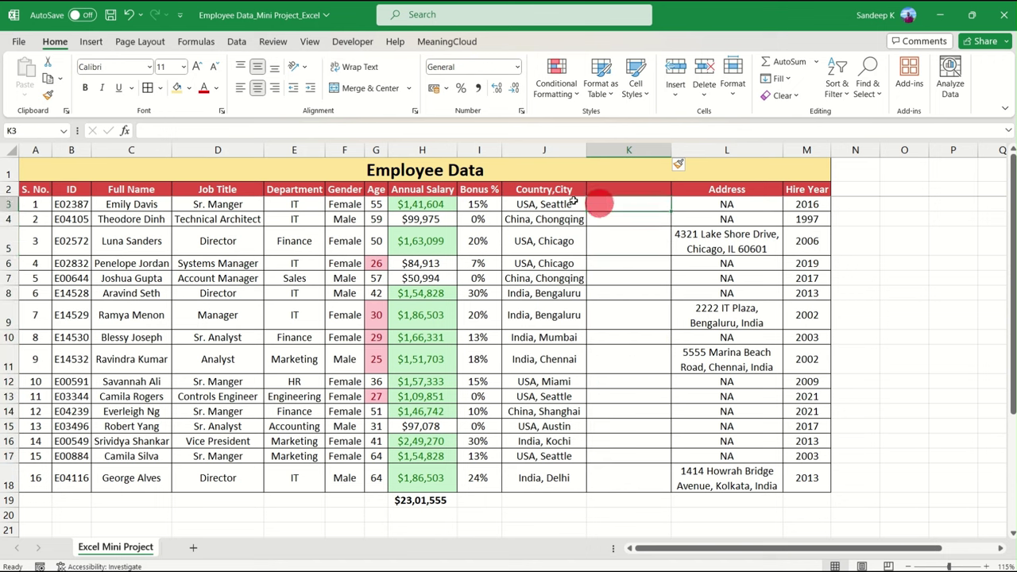
{"action": "left_click_drag", "start_coordinate": [543, 204], "coordinate": [543, 456]}
{"action": "left_click", "coordinate": [544, 456]}
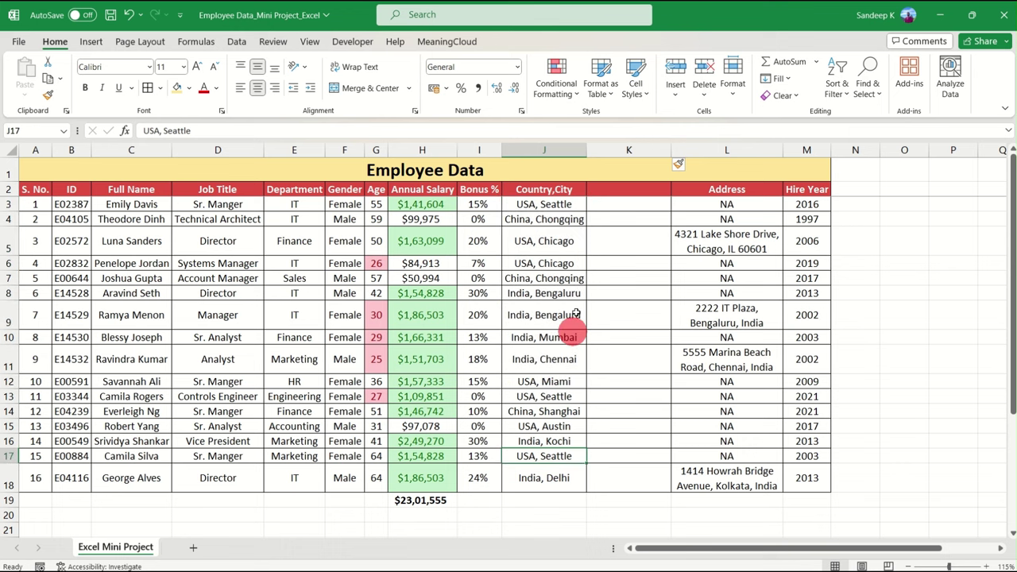
{"action": "left_click_drag", "start_coordinate": [563, 204], "coordinate": [564, 262]}
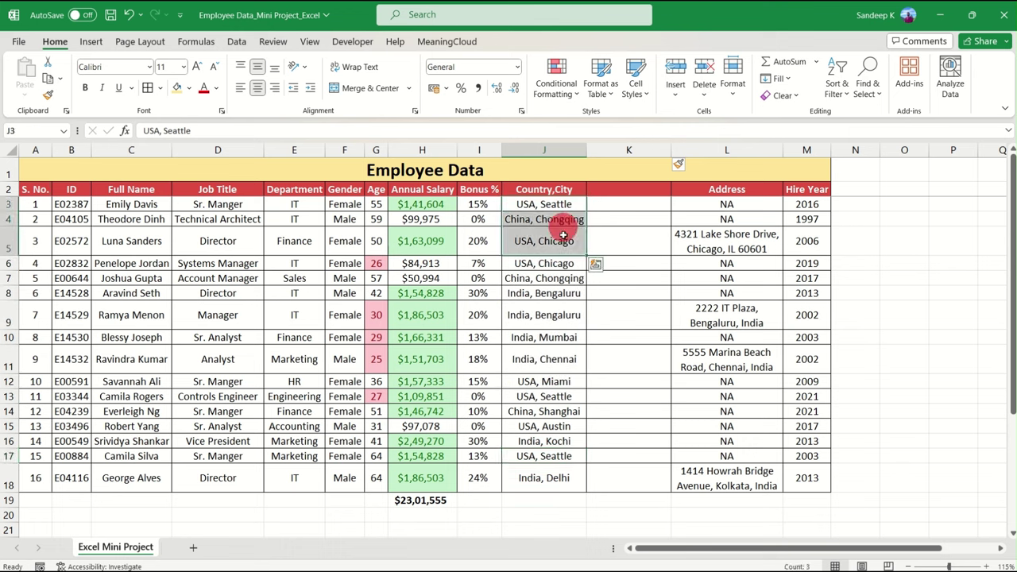
{"action": "left_click", "coordinate": [563, 263]}
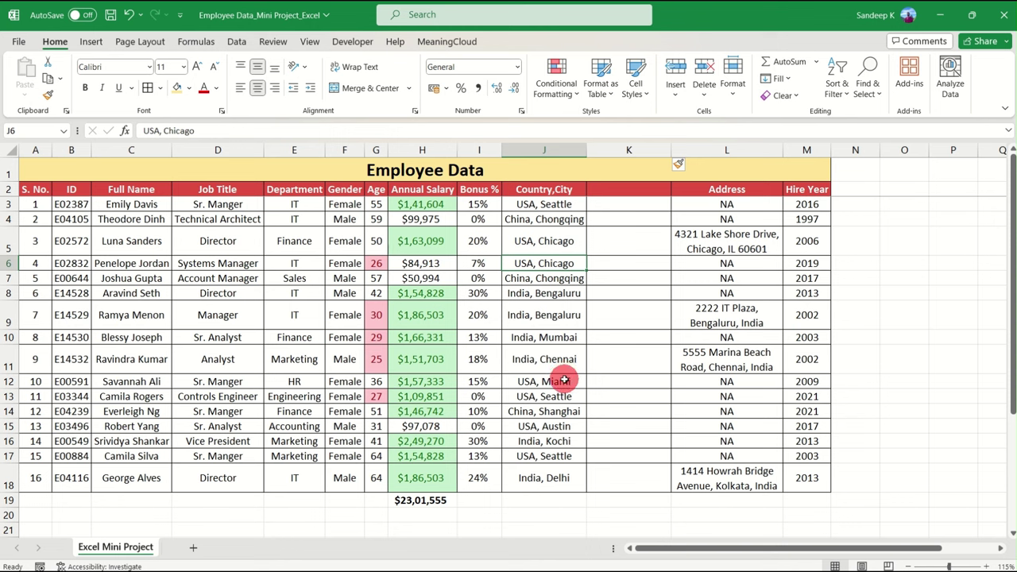
{"action": "left_click_drag", "start_coordinate": [619, 205], "coordinate": [624, 456]}
{"action": "left_click", "coordinate": [628, 378]}
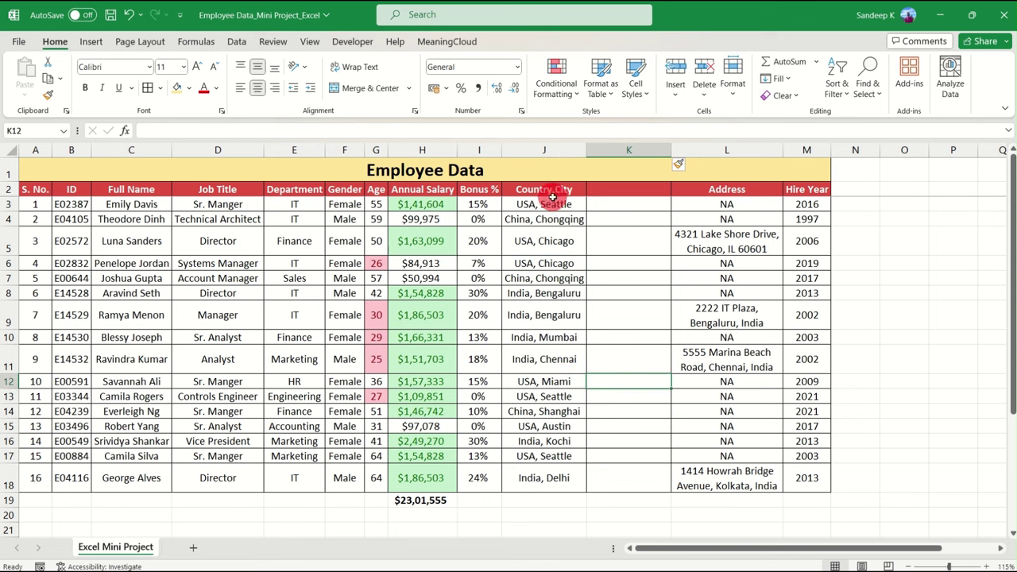
- Begin Text to Columns on the Country,City range J2:J18 with Delimited as the data type and proceed to the delimiter settings
{"action": "mouse_move", "coordinate": [556, 188]}
{"action": "left_mouse_down"}
{"action": "mouse_move", "coordinate": [560, 484]}
{"action": "mouse_move", "coordinate": [550, 203]}
{"action": "mouse_move", "coordinate": [545, 234]}
{"action": "mouse_move", "coordinate": [556, 190]}
{"action": "mouse_move", "coordinate": [554, 465]}
{"action": "left_mouse_up"}
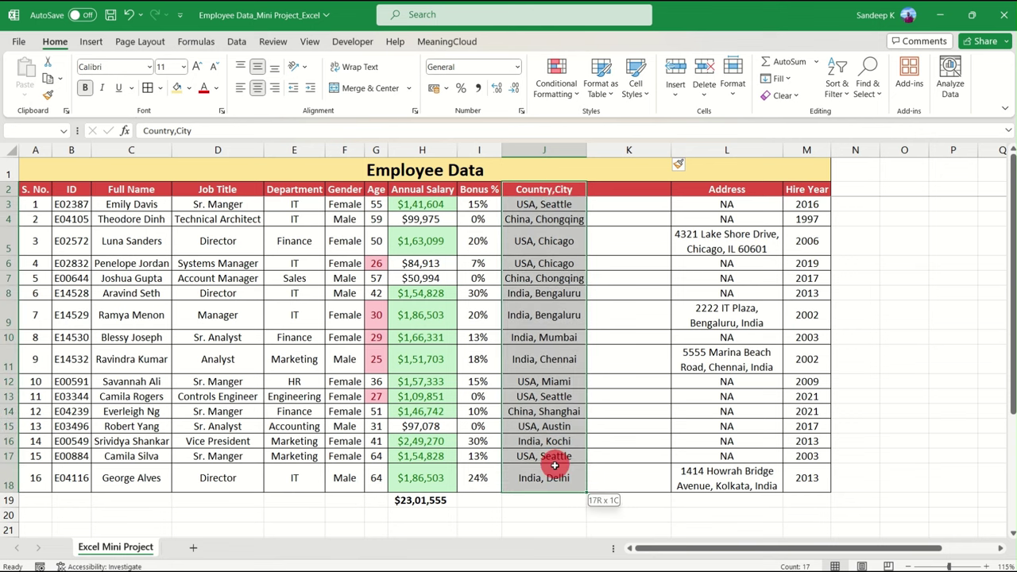
{"action": "left_click", "coordinate": [235, 42]}
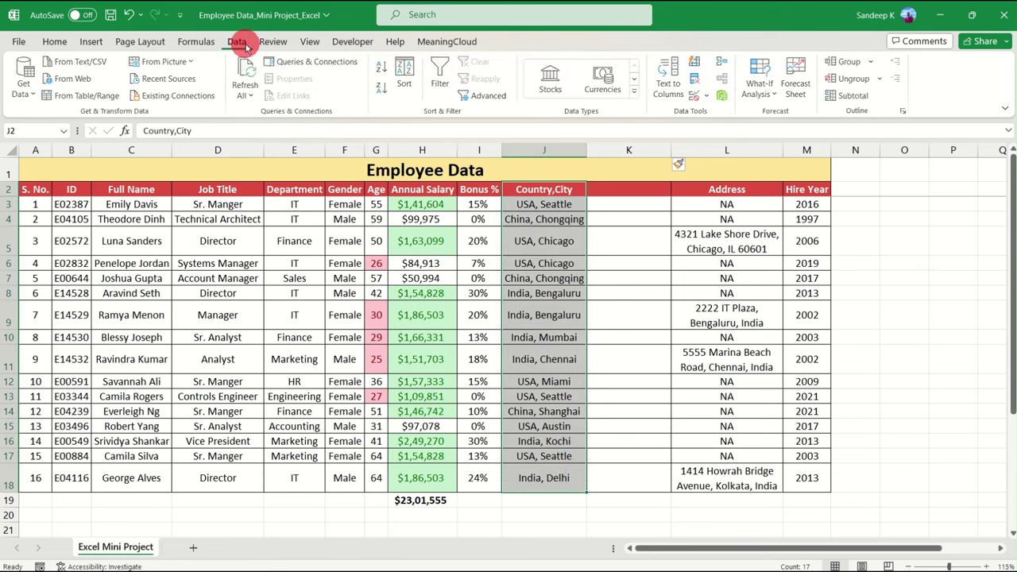
{"action": "left_click", "coordinate": [671, 89]}
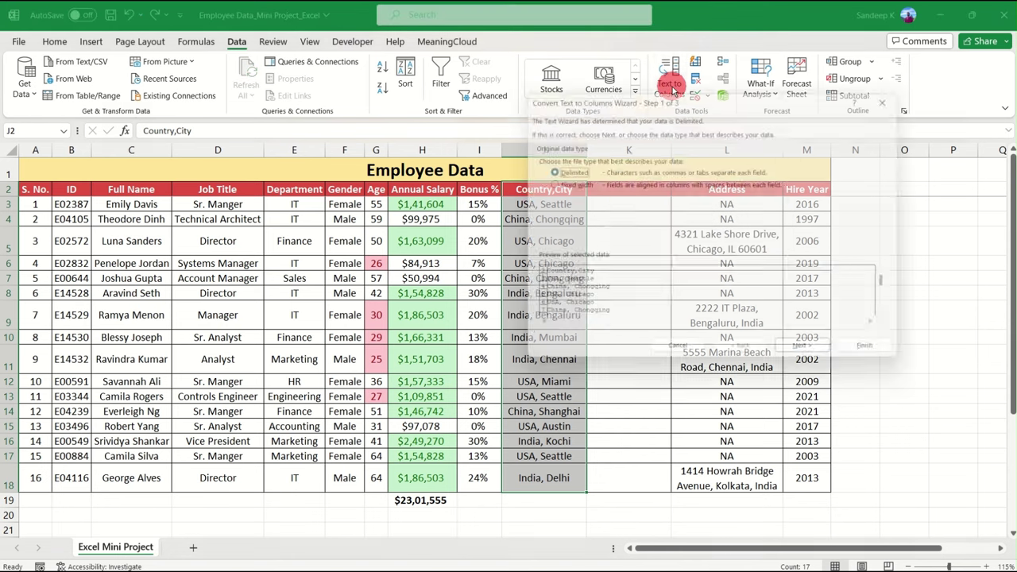
{"action": "left_click_drag", "start_coordinate": [672, 93], "coordinate": [338, 183]}
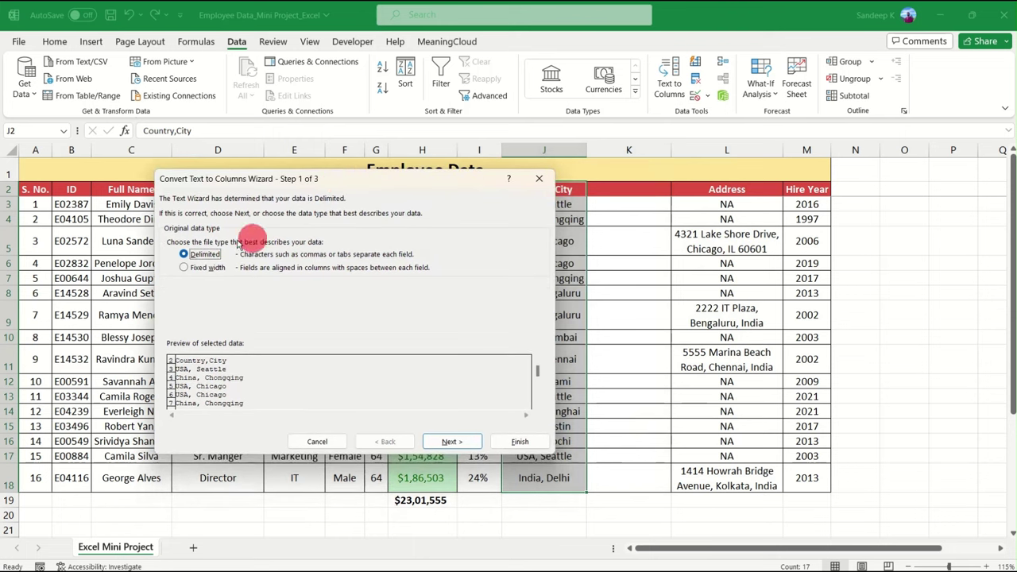
{"action": "left_click", "coordinate": [188, 254]}
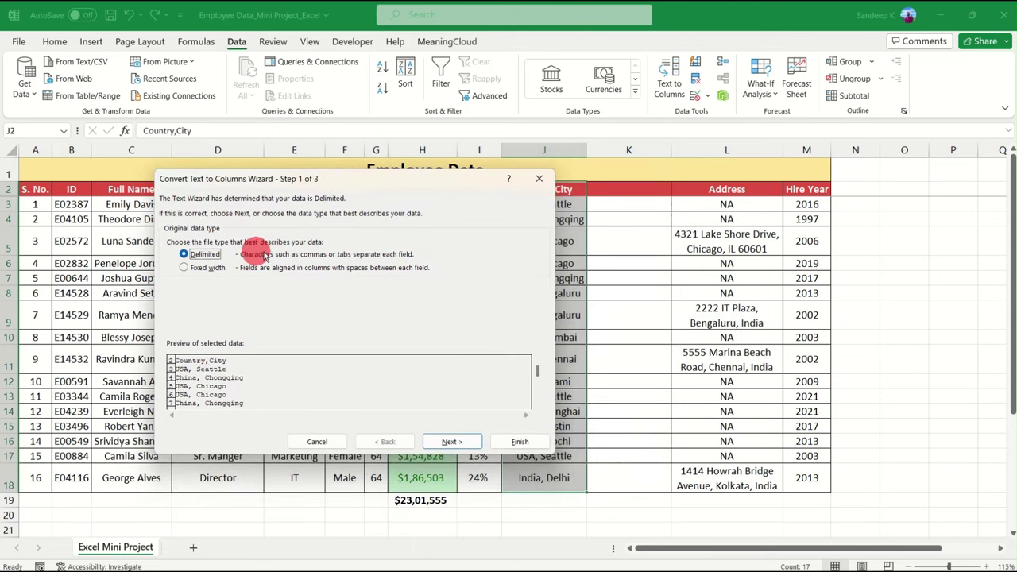
{"action": "left_click", "coordinate": [453, 442]}
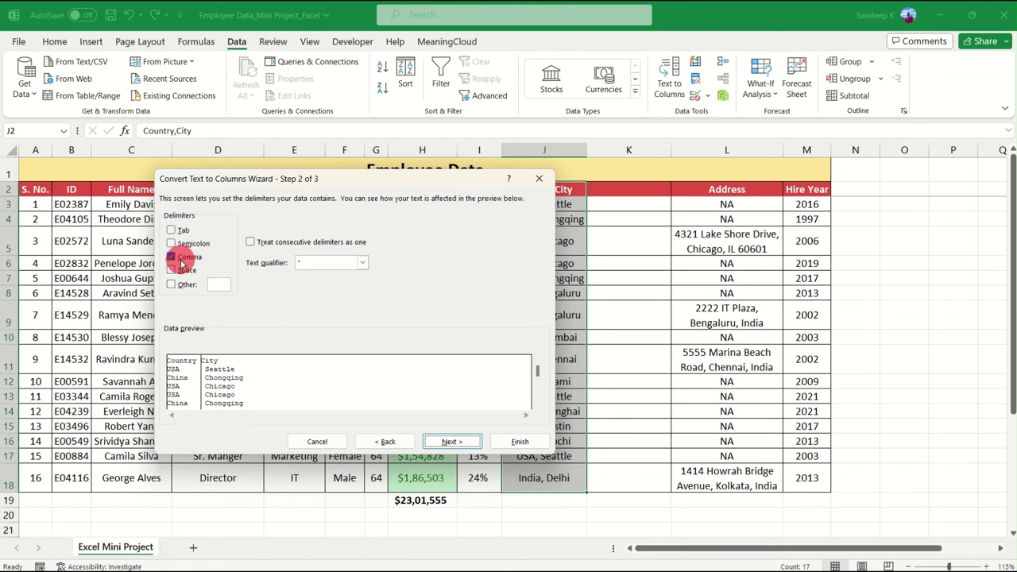
- Split the range at the comma in General format with destination $J$2, and accept replacing the existing data
{"action": "left_click_drag", "start_coordinate": [275, 179], "coordinate": [271, 169]}
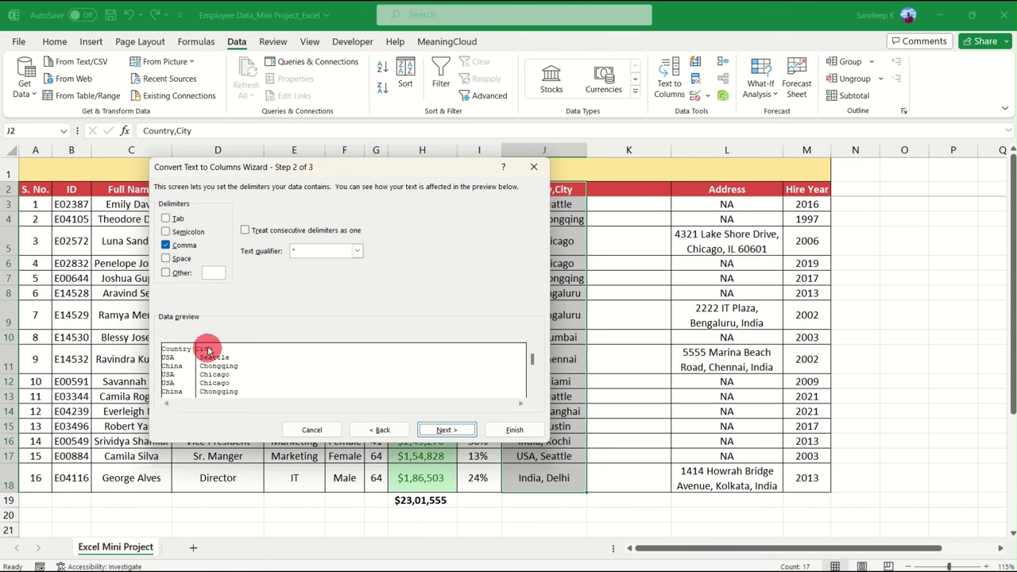
{"action": "left_click", "coordinate": [457, 433]}
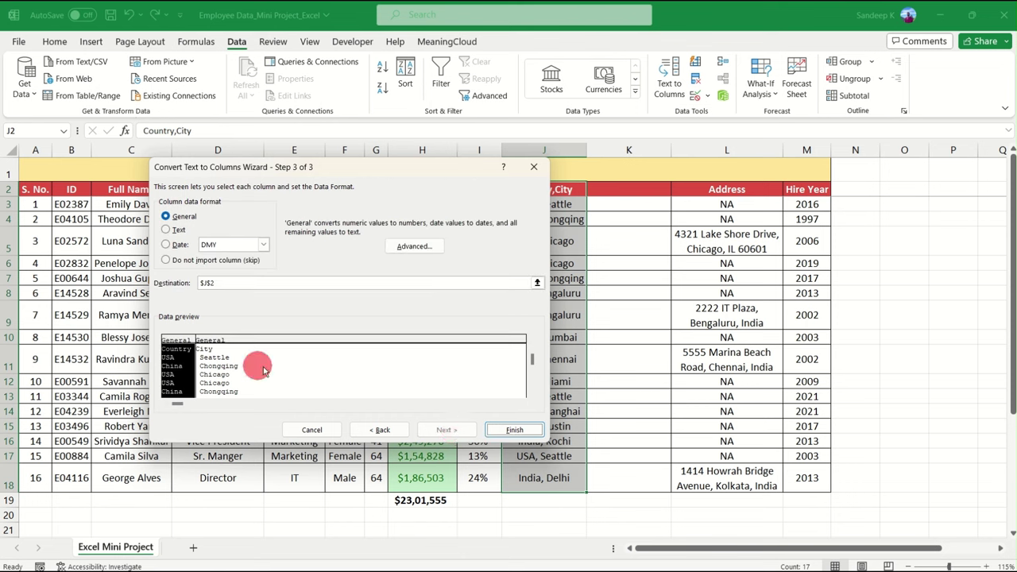
{"action": "left_click", "coordinate": [512, 429]}
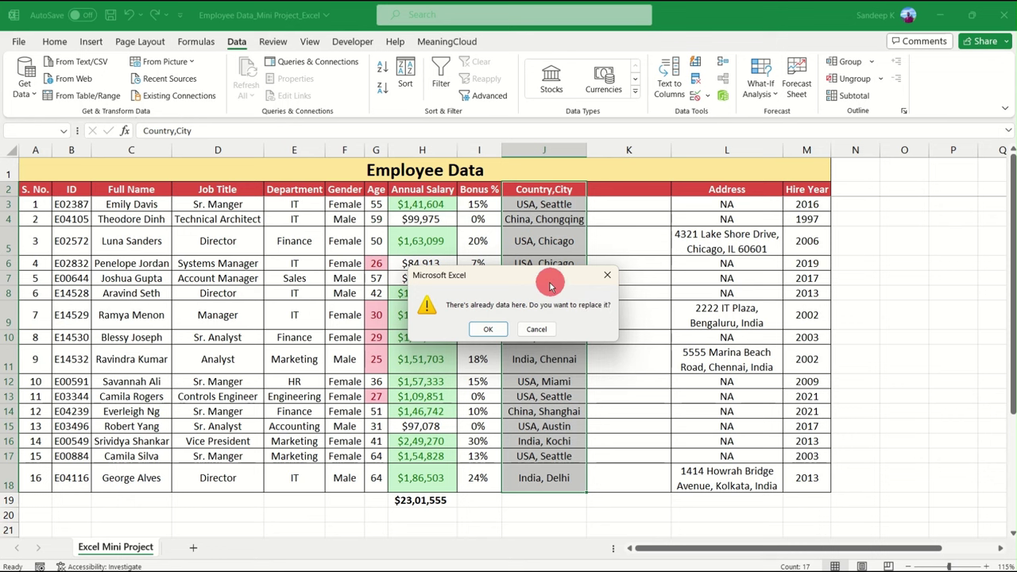
{"action": "left_click_drag", "start_coordinate": [548, 278], "coordinate": [525, 284]}
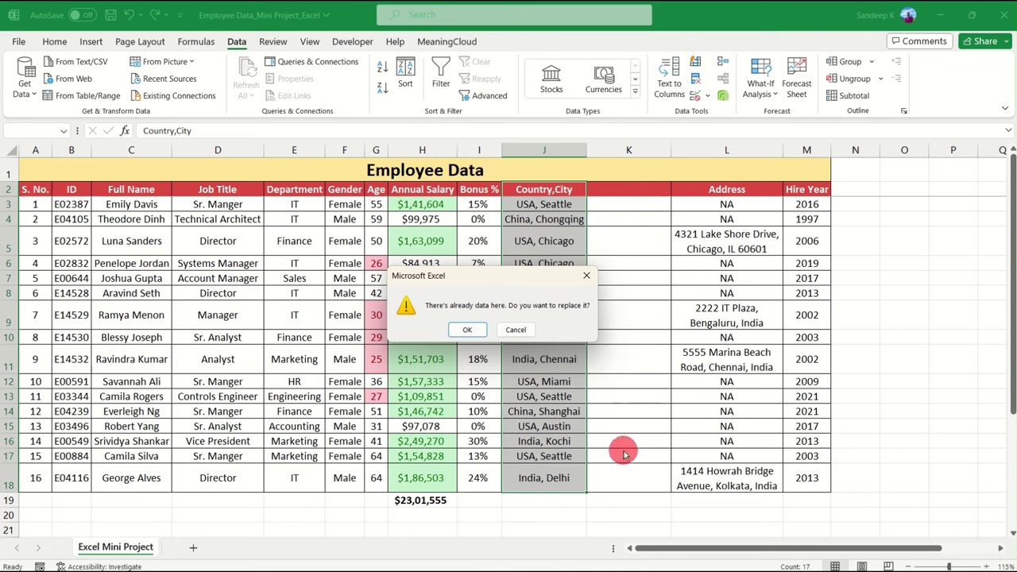
{"action": "left_click_drag", "start_coordinate": [526, 283], "coordinate": [515, 278]}
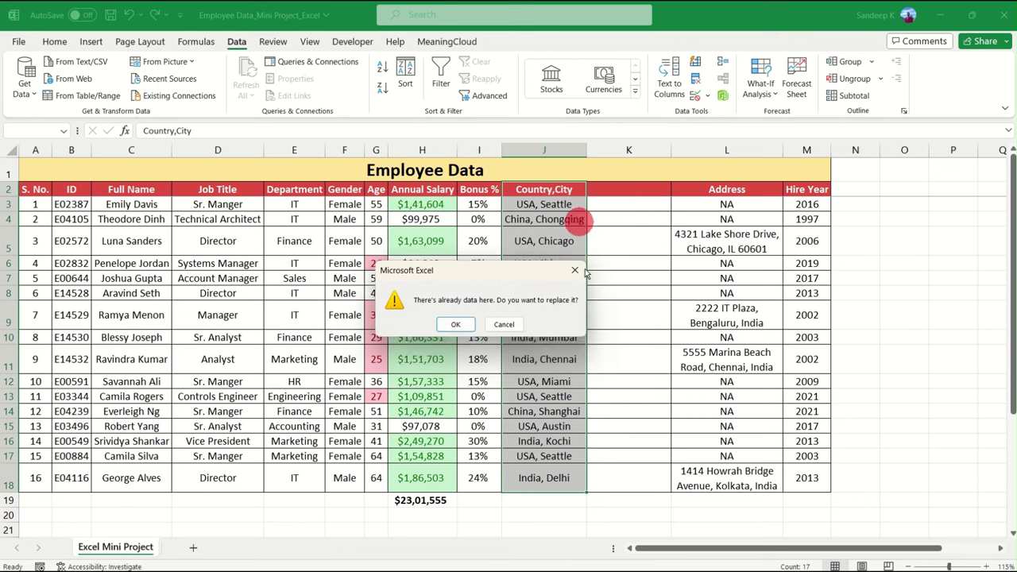
{"action": "left_click", "coordinate": [456, 325]}
- Check the separated values in the Country and City columns
{"action": "left_click", "coordinate": [636, 219]}
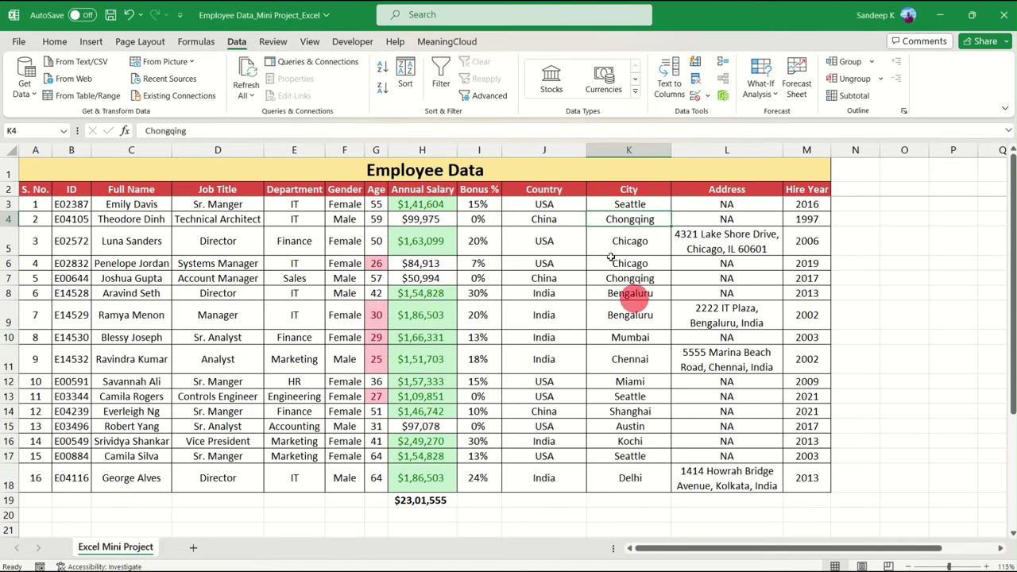
{"action": "left_click", "coordinate": [552, 190]}
{"action": "left_click_drag", "start_coordinate": [577, 208], "coordinate": [628, 278]}
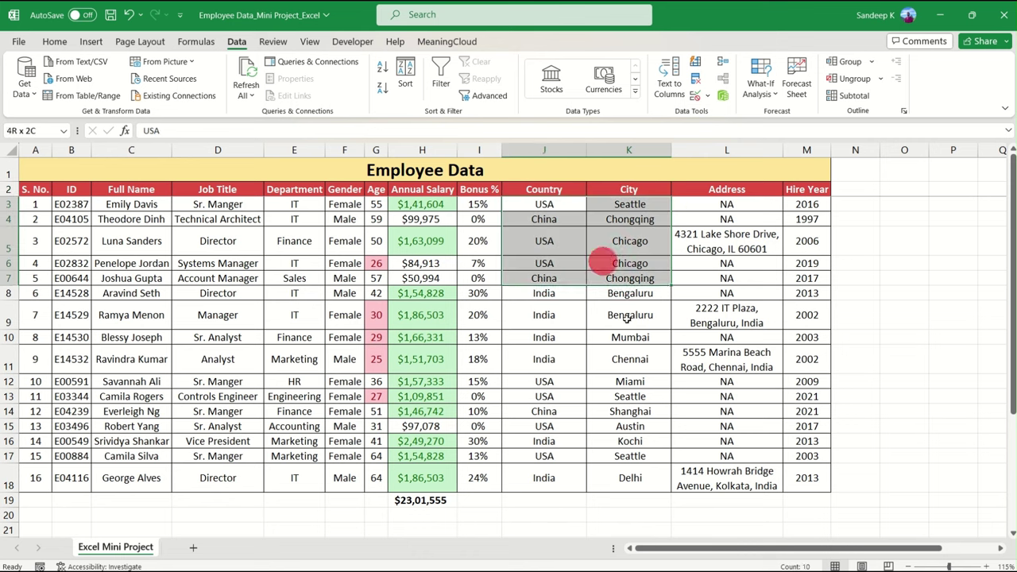
{"action": "left_click_drag", "start_coordinate": [628, 317], "coordinate": [638, 470]}
{"action": "left_click", "coordinate": [632, 314]}
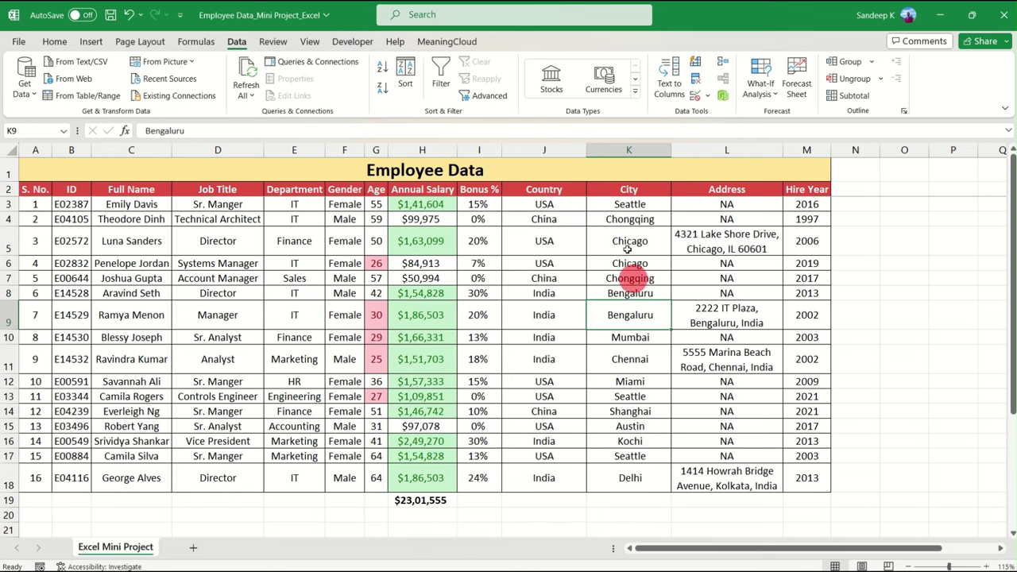
- Autofit the Country column, and autofit the widths of all columns in the sheet
{"action": "double_click", "coordinate": [583, 151]}
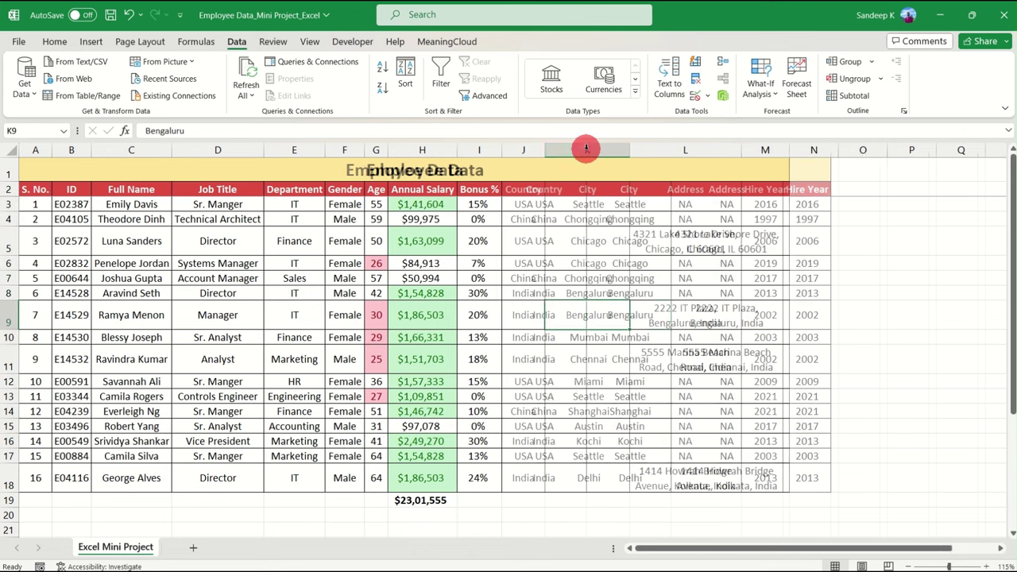
{"action": "left_click", "coordinate": [14, 150]}
{"action": "double_click", "coordinate": [91, 150]}
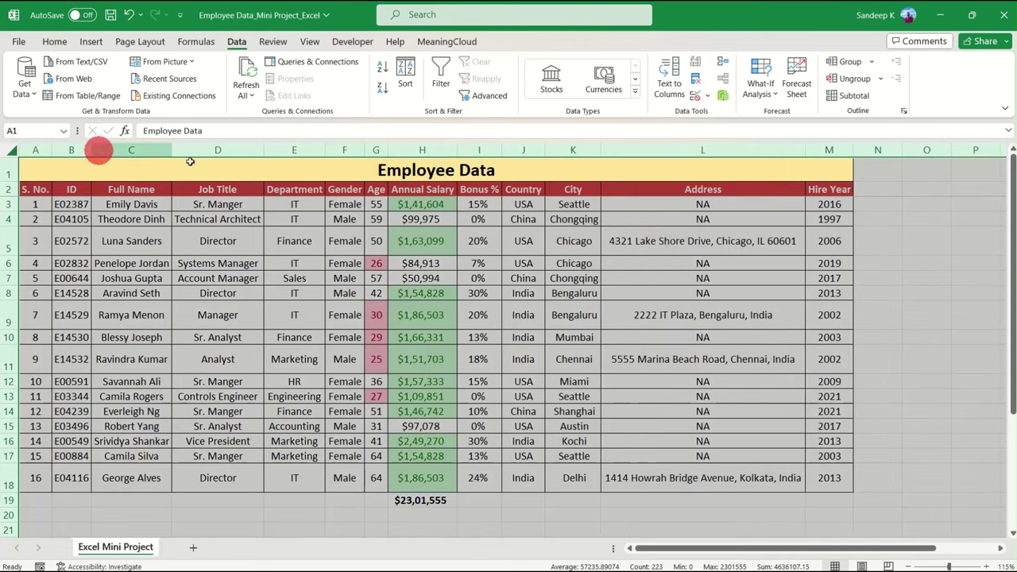
- Narrow the Address column L so its long addresses wrap onto several lines
{"action": "left_click", "coordinate": [663, 232]}
{"action": "left_click_drag", "start_coordinate": [804, 151], "coordinate": [690, 152]}
{"action": "left_click", "coordinate": [666, 158]}
{"action": "left_click", "coordinate": [703, 216]}
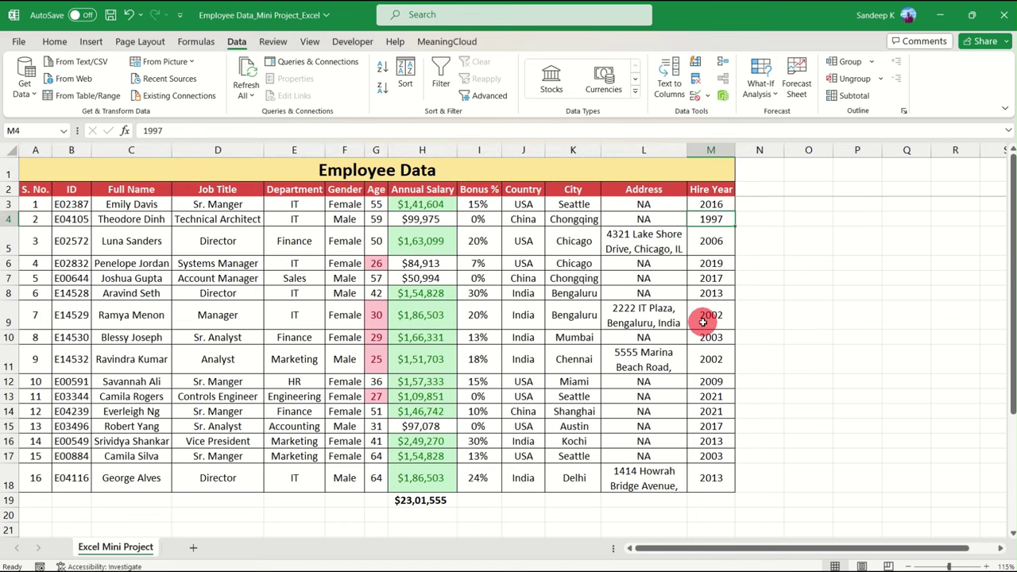
- Start a COUNTIFS formula in cell O5 with Gender range F3:F18 and the criterion "Male"
{"action": "key", "text": "alt+Tab"}
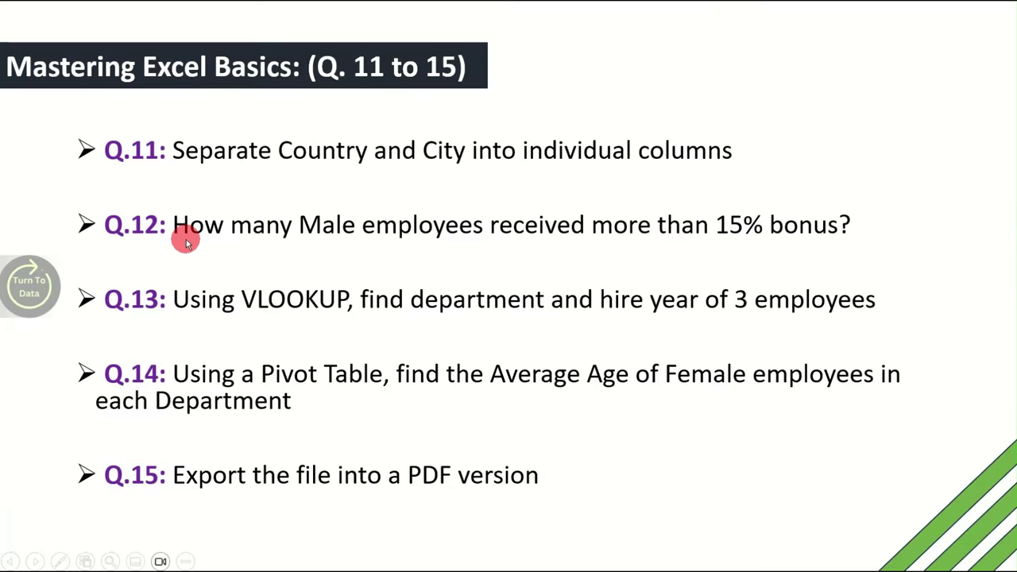
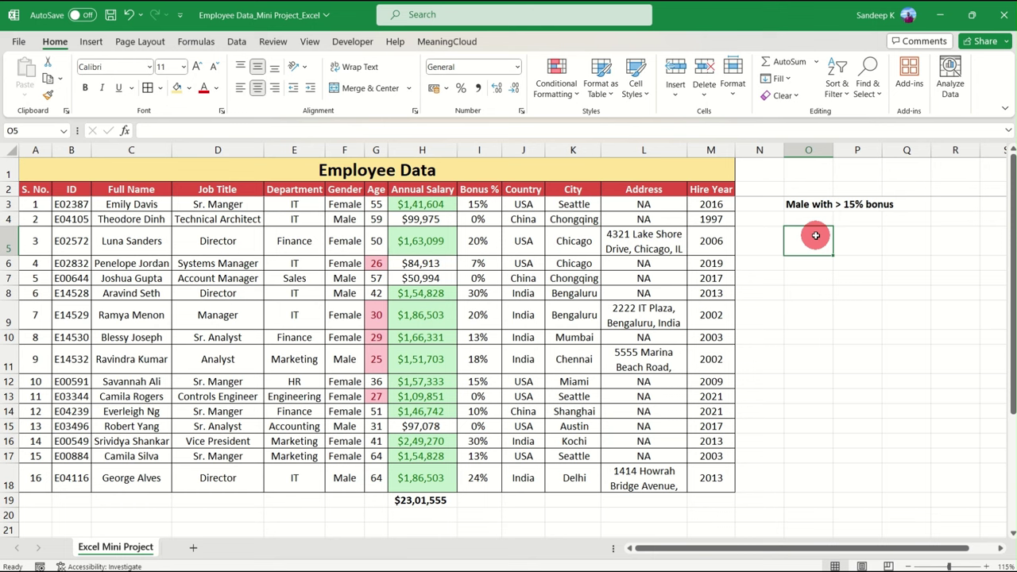
{"action": "type", "text": "="}
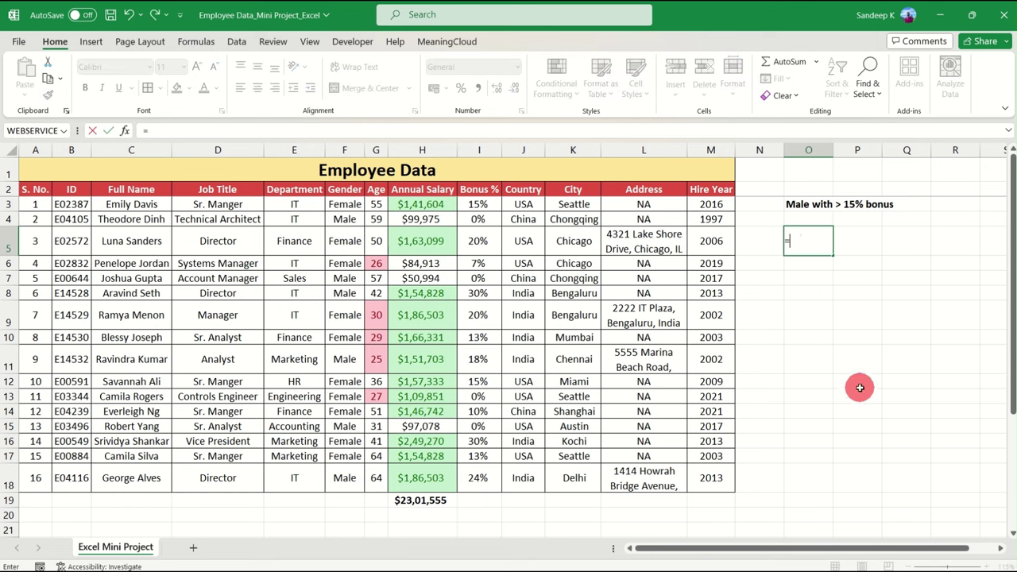
{"action": "type", "text": "countif"}
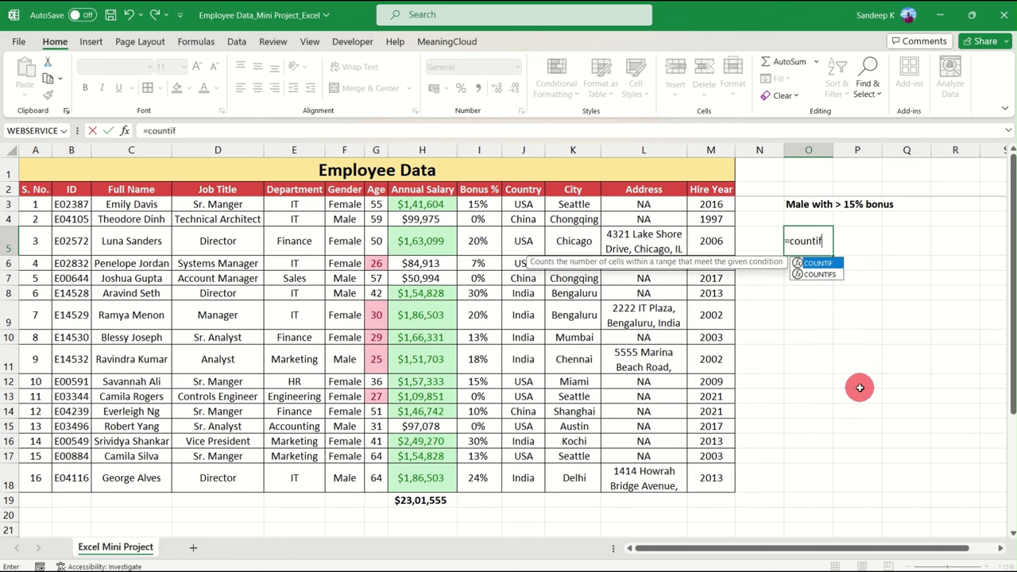
{"action": "type", "text": "s"}
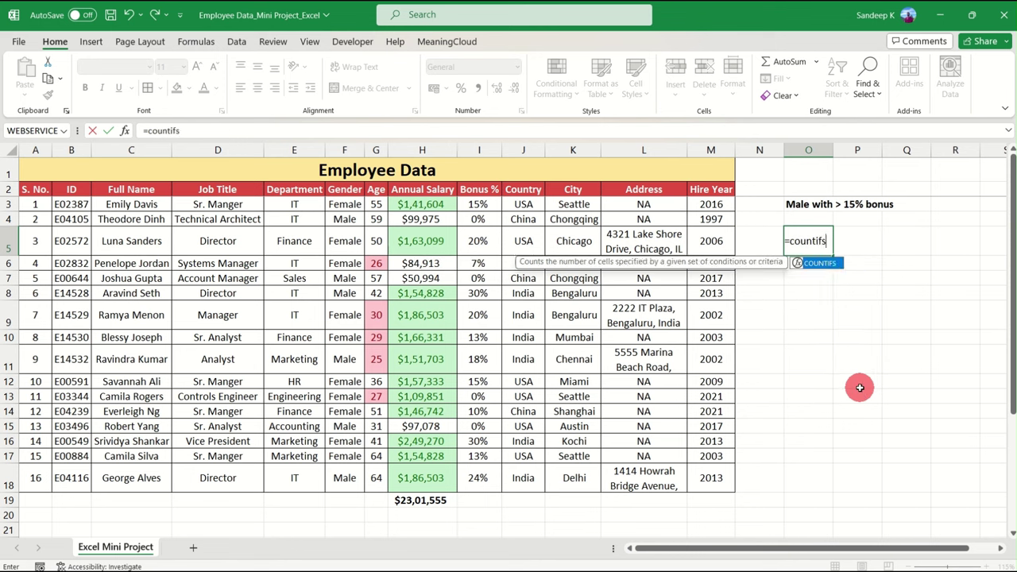
{"action": "key", "text": "Tab"}
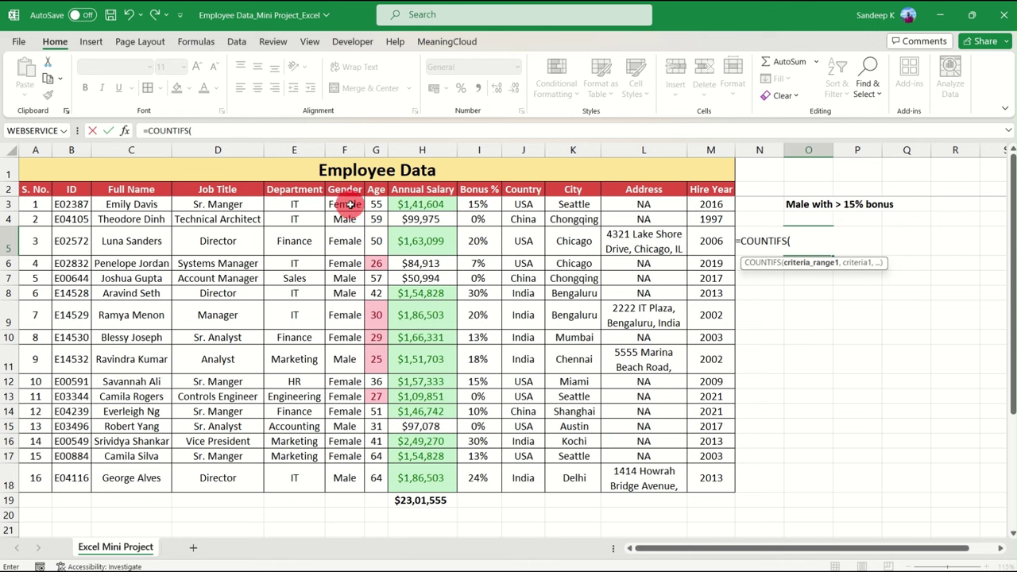
{"action": "left_click_drag", "start_coordinate": [350, 204], "coordinate": [343, 478]}
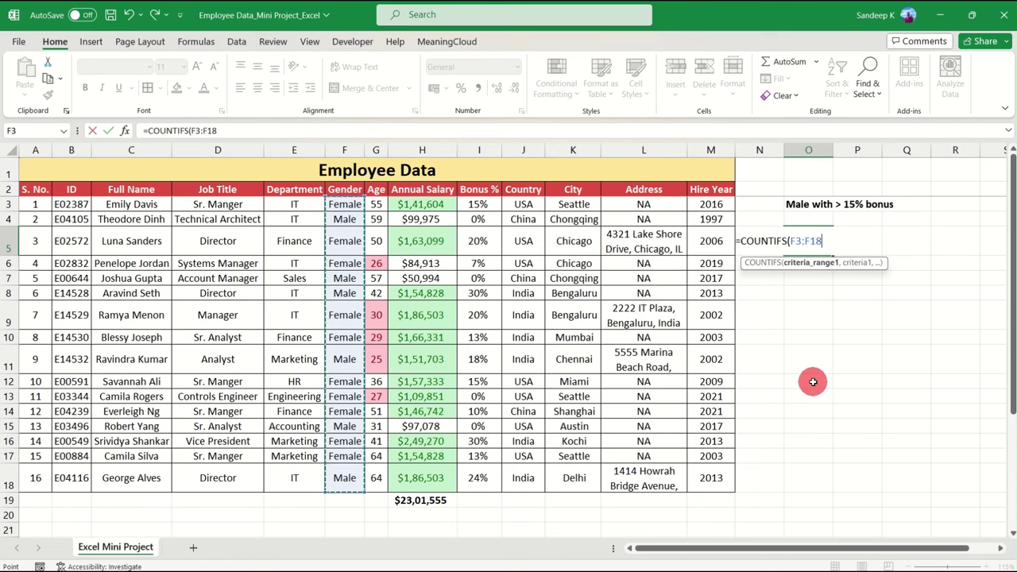
{"action": "type", "text": ",\"Male"}
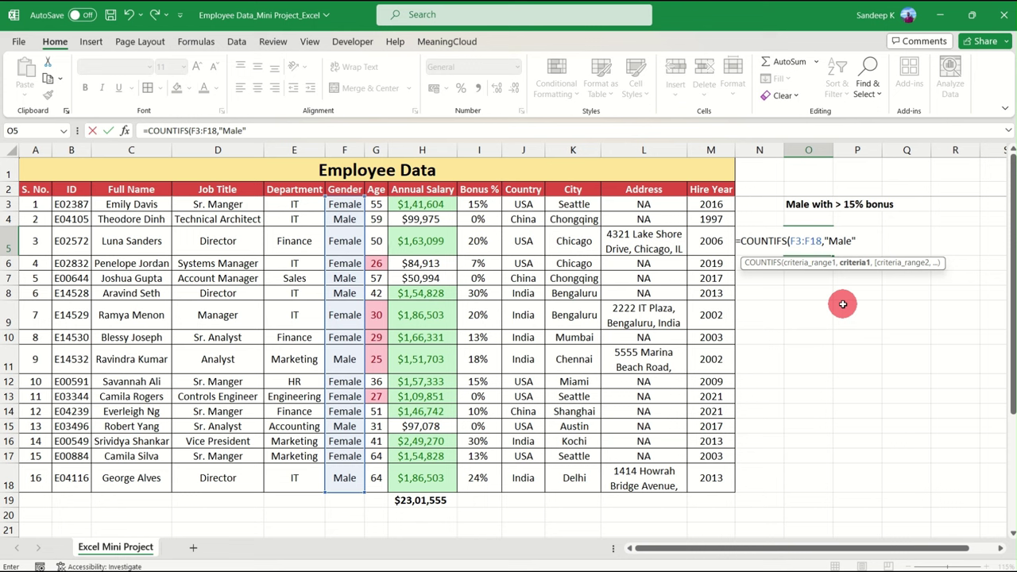
- Add Bonus % range I3:I18 with the criterion ">15%" as the second condition, and complete the COUNTIFS formula
{"action": "type", "text": ","}
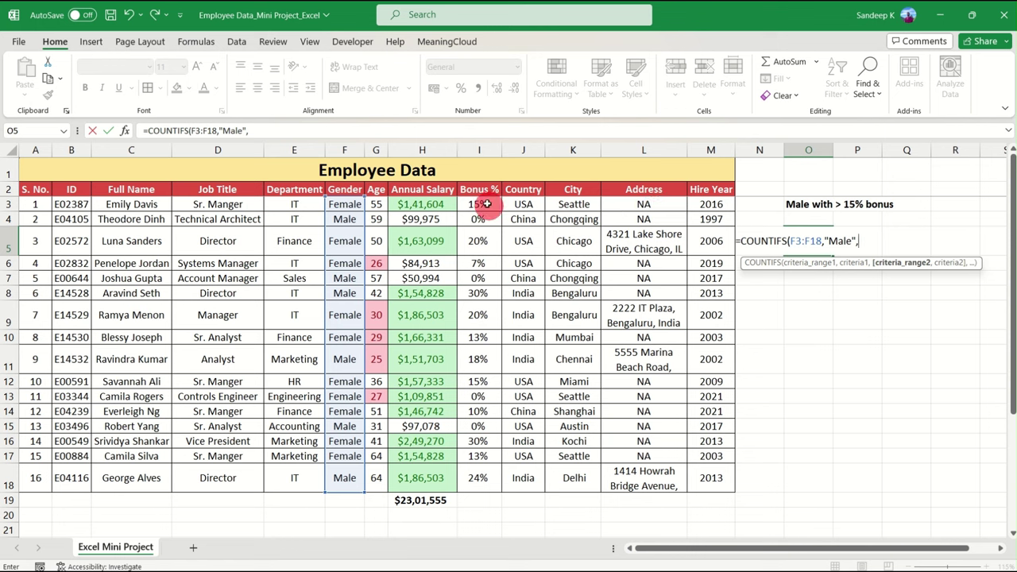
{"action": "left_click_drag", "start_coordinate": [486, 204], "coordinate": [497, 483]}
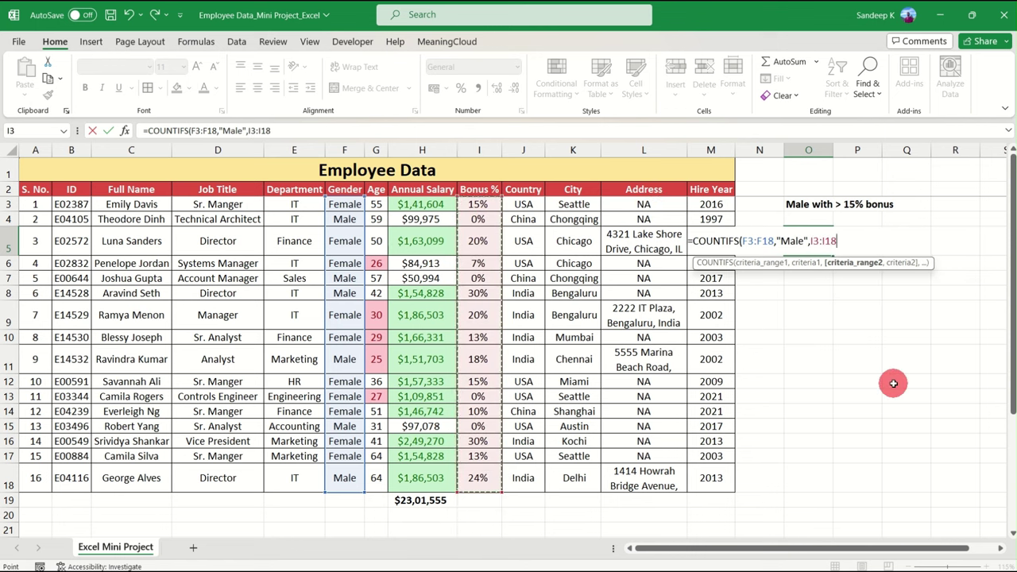
{"action": "type", "text": ",\">15%"}
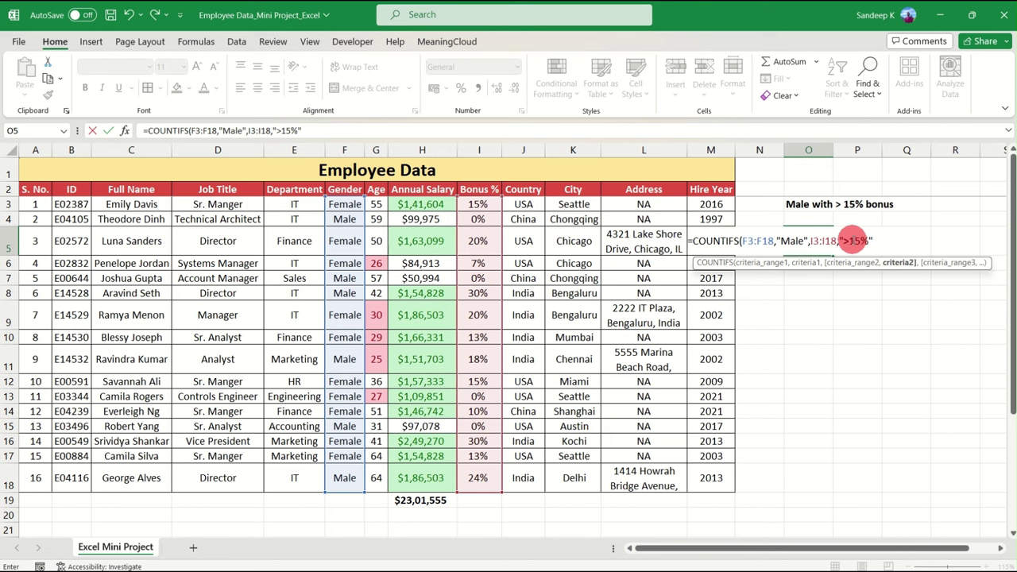
{"action": "left_click", "coordinate": [847, 240]}
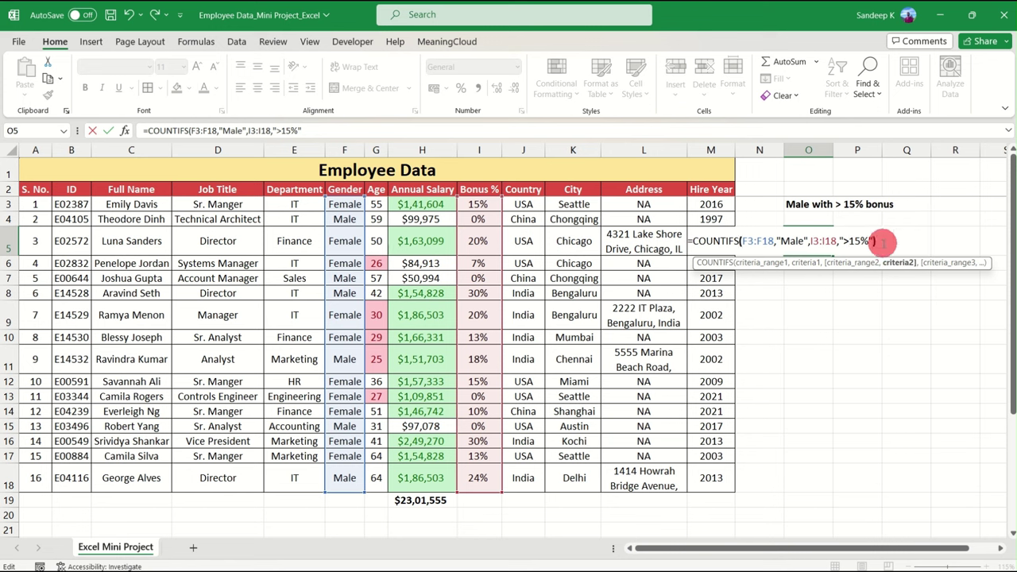
{"action": "left_click", "coordinate": [883, 243]}
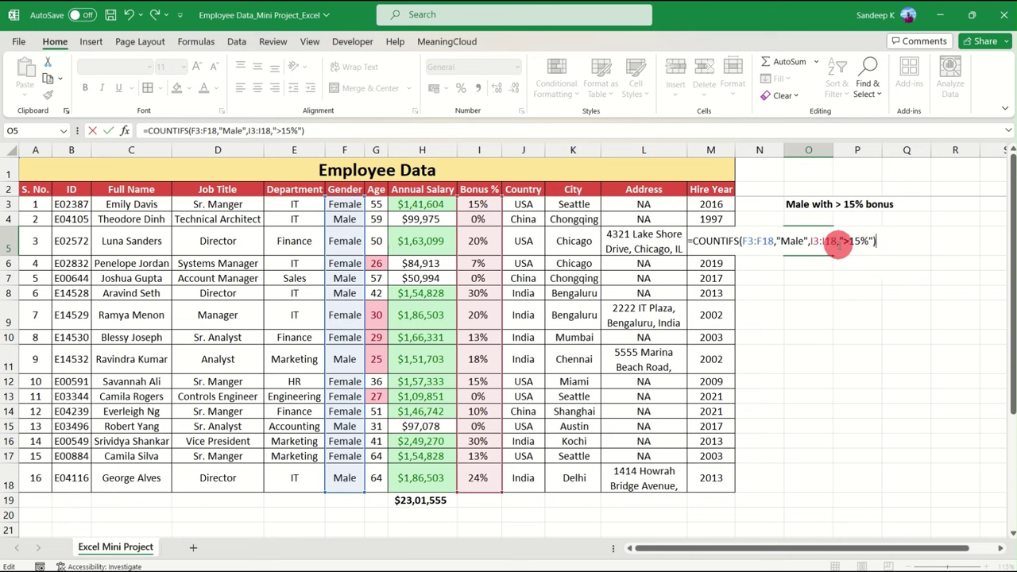
{"action": "key", "text": "Return"}
{"action": "left_click", "coordinate": [810, 243]}
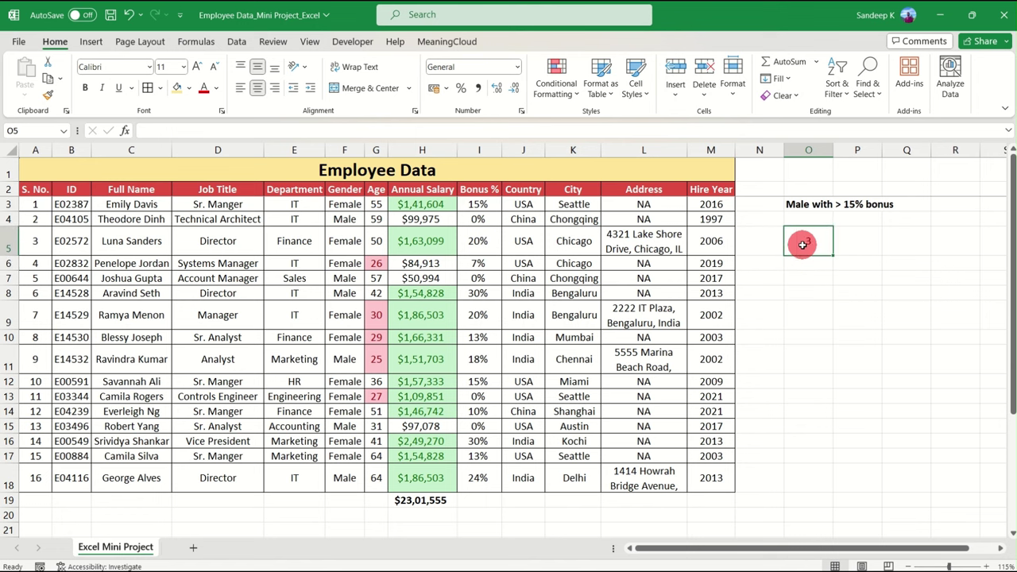
{"action": "key", "text": "ctrl+b"}
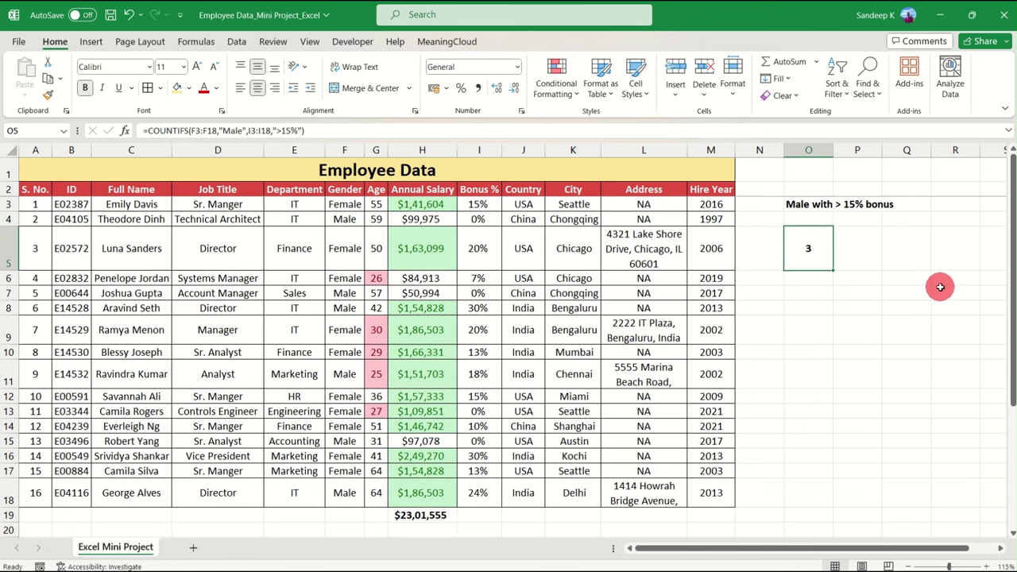
{"action": "key", "text": "ctrl+z"}
{"action": "left_click", "coordinate": [836, 306]}
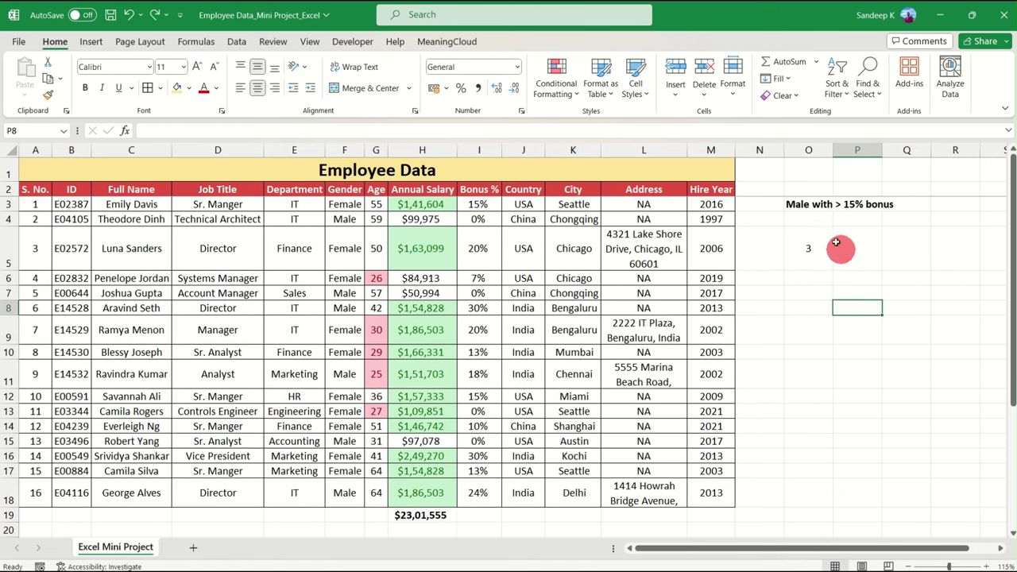
- Reduce the height of row 5 slightly, and make the count in O5 bold with a light gold fill
{"action": "left_click", "coordinate": [834, 243]}
{"action": "left_click_drag", "start_coordinate": [14, 268], "coordinate": [14, 264]}
{"action": "left_click", "coordinate": [794, 257]}
{"action": "key", "text": "ctrl+b"}
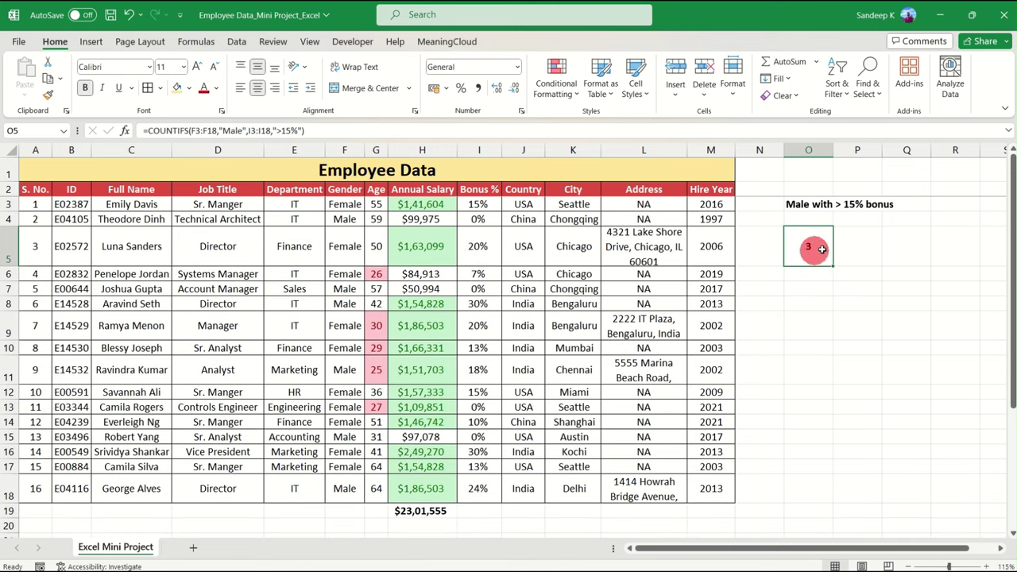
{"action": "left_click", "coordinate": [177, 88]}
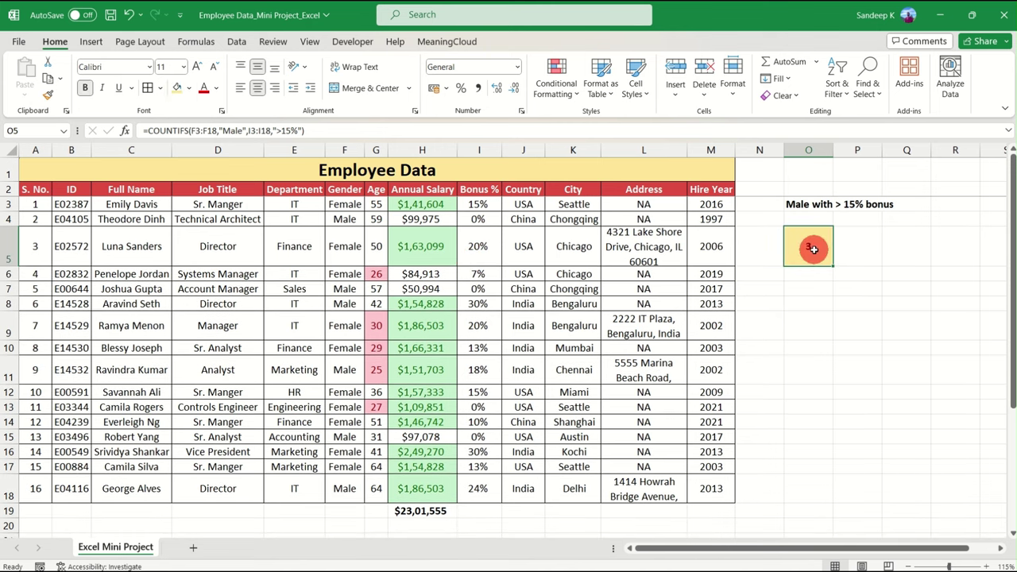
- Add filters to the header row and filter the Gender column to show only Male
{"action": "left_click", "coordinate": [291, 190]}
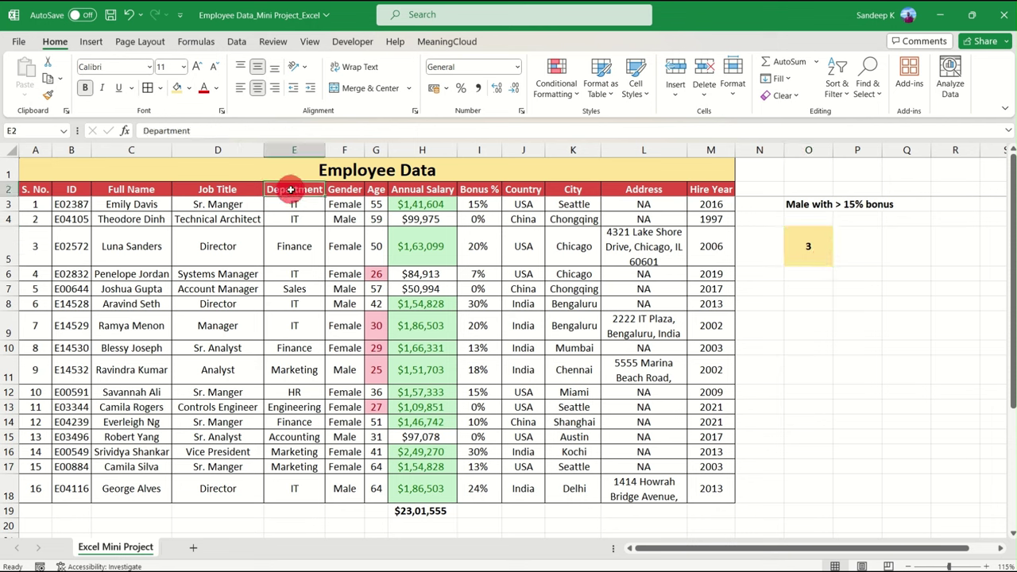
{"action": "left_click", "coordinate": [40, 189]}
{"action": "key", "text": "ctrl+shift+l"}
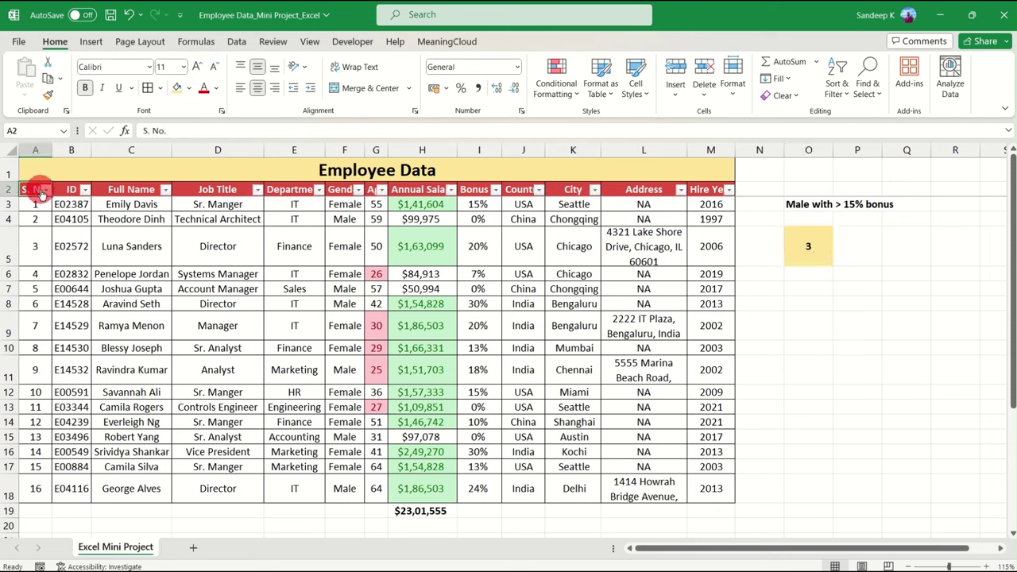
{"action": "left_click", "coordinate": [358, 197]}
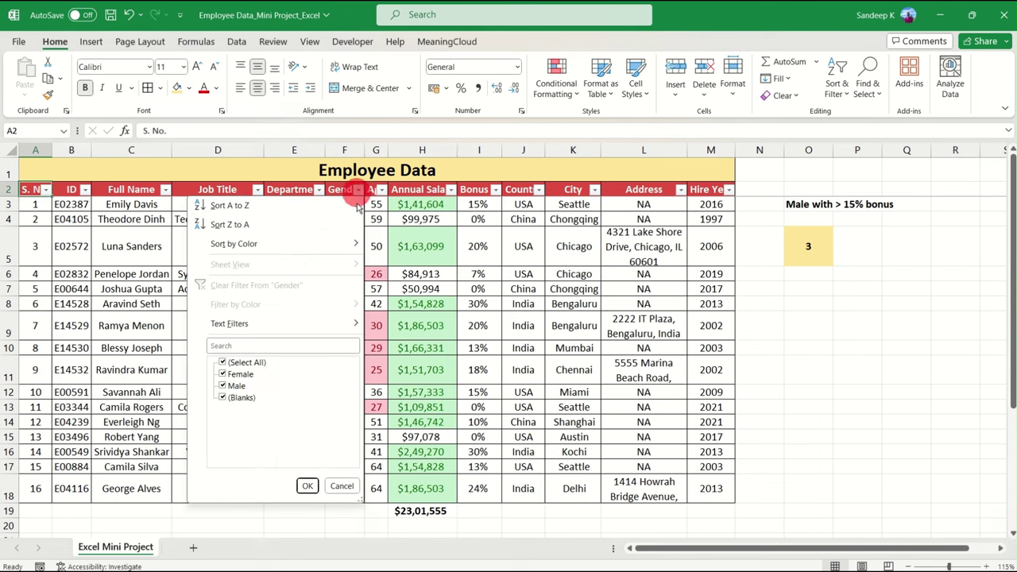
{"action": "left_click", "coordinate": [224, 363]}
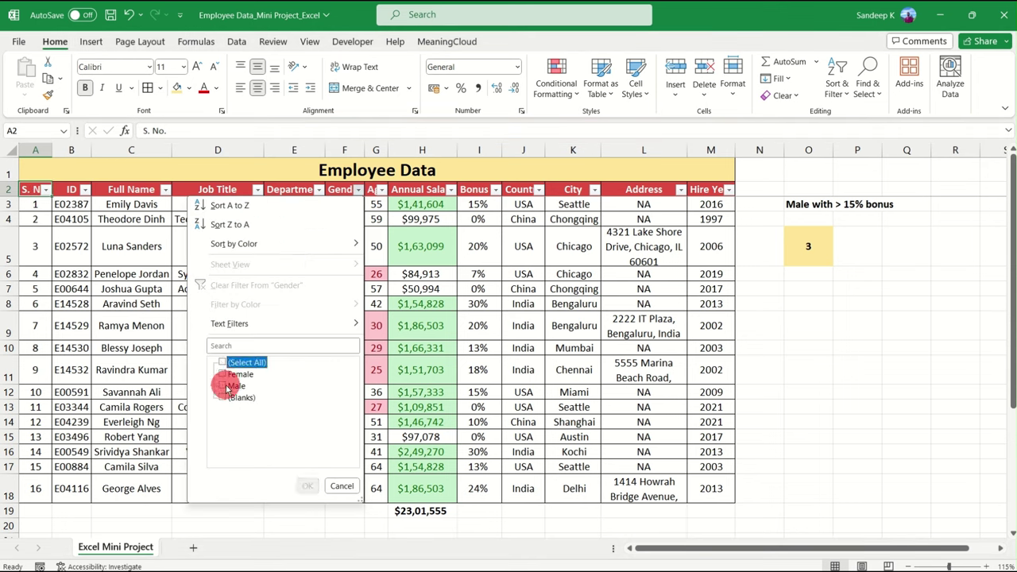
{"action": "left_click", "coordinate": [223, 387]}
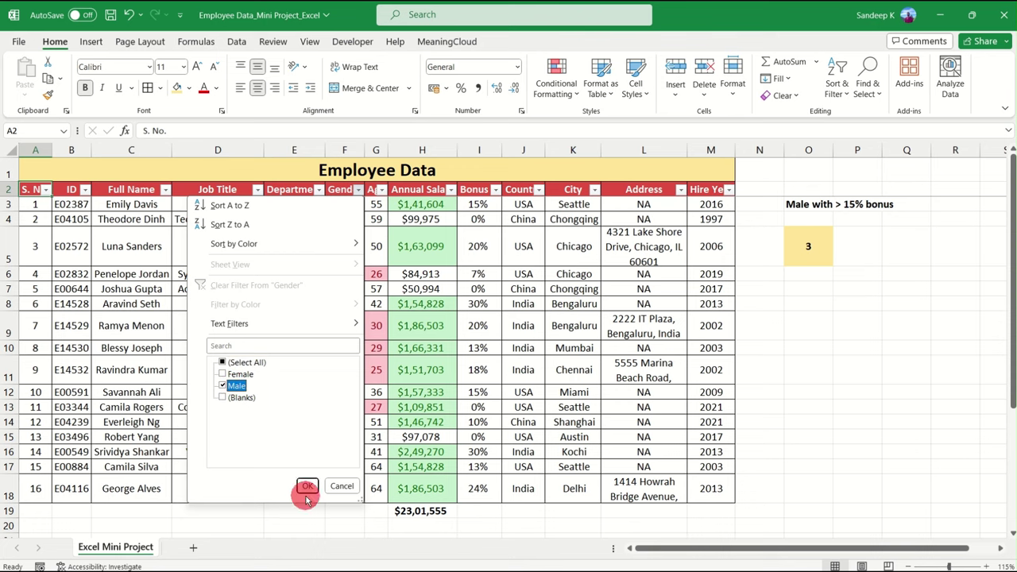
{"action": "left_click", "coordinate": [308, 485]}
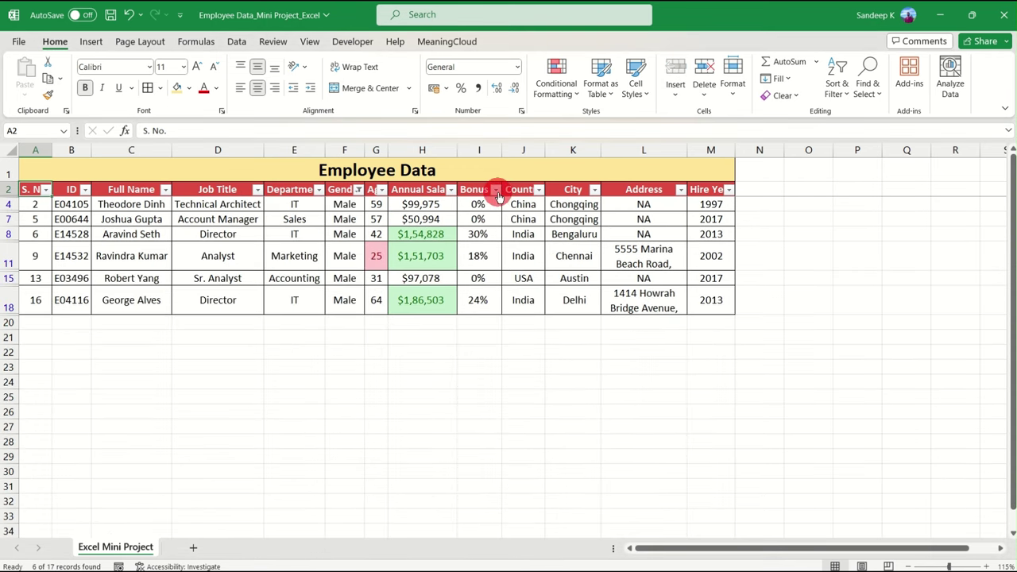
- Filter the Bonus % column to exclude 0%, keeping 18%, 24% and 30%
{"action": "left_click", "coordinate": [495, 190]}
{"action": "left_click", "coordinate": [360, 374]}
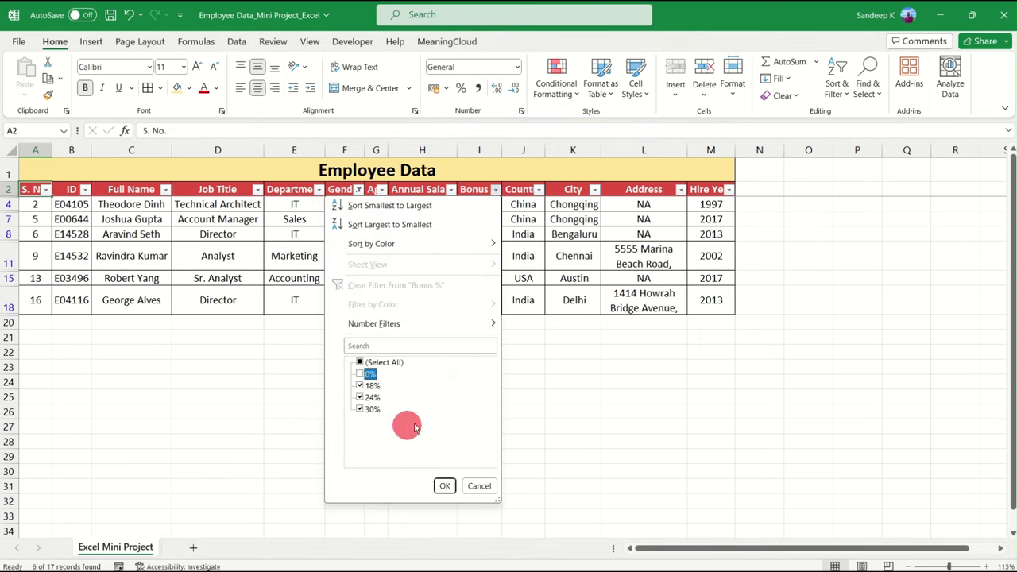
{"action": "left_click", "coordinate": [445, 486]}
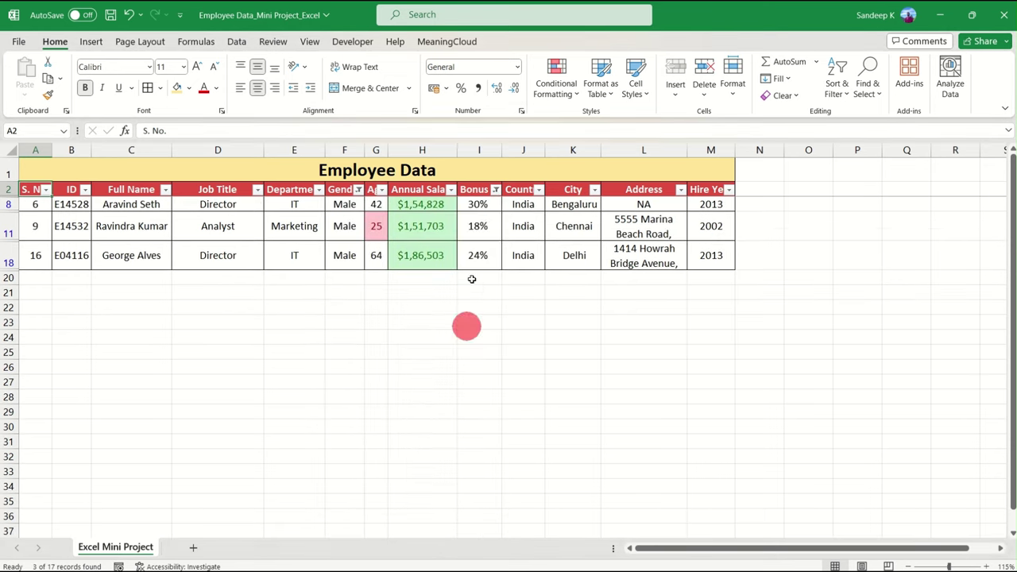
- Check the names, bonus percentages and gender of the filtered employees against the COUNTIFS result
{"action": "left_click", "coordinate": [475, 226]}
{"action": "left_click", "coordinate": [115, 205]}
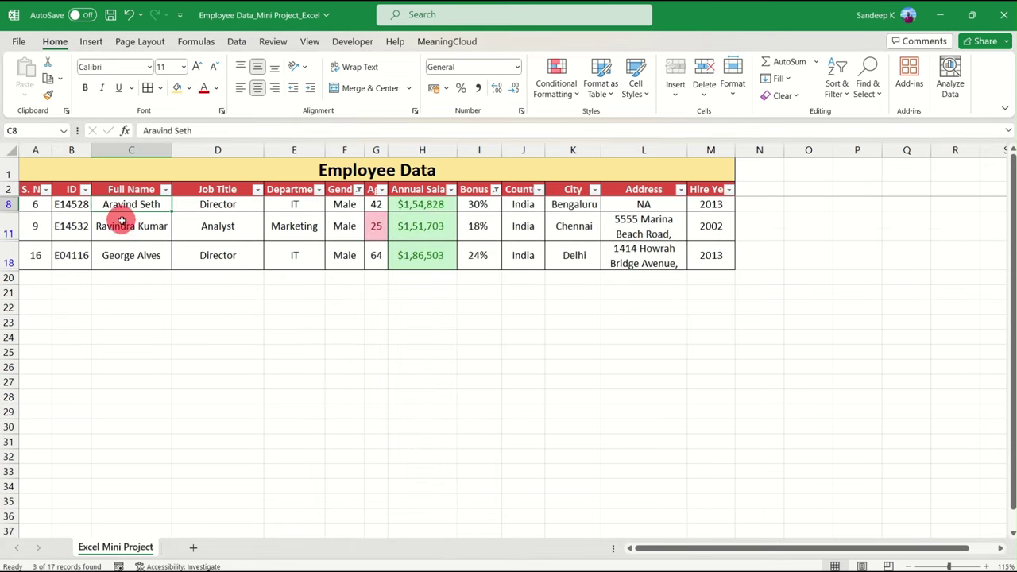
{"action": "left_click", "coordinate": [121, 227]}
{"action": "left_click", "coordinate": [132, 261]}
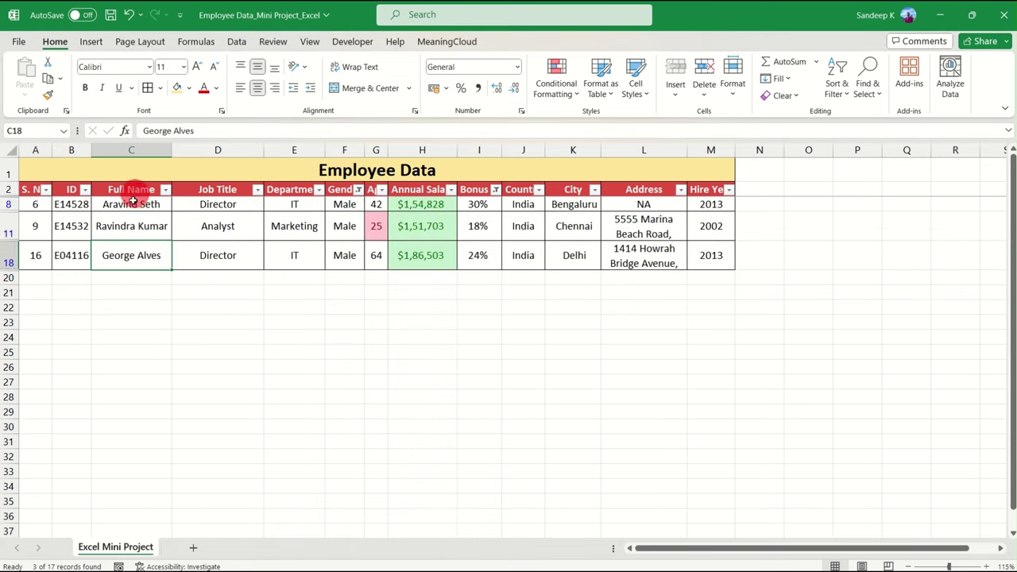
{"action": "left_click_drag", "start_coordinate": [135, 202], "coordinate": [134, 257]}
{"action": "left_click", "coordinate": [135, 257]}
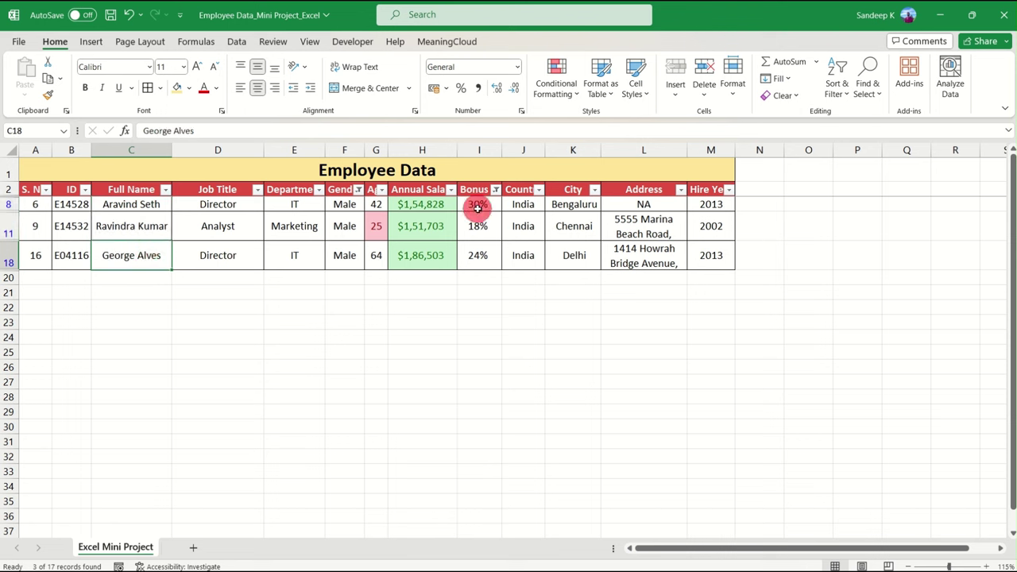
{"action": "left_click_drag", "start_coordinate": [477, 206], "coordinate": [477, 254]}
{"action": "left_click", "coordinate": [477, 254]}
{"action": "mouse_move", "coordinate": [347, 208]}
{"action": "left_mouse_down"}
{"action": "mouse_move", "coordinate": [342, 201]}
{"action": "mouse_move", "coordinate": [342, 254]}
{"action": "left_mouse_up"}
{"action": "left_click", "coordinate": [342, 254]}
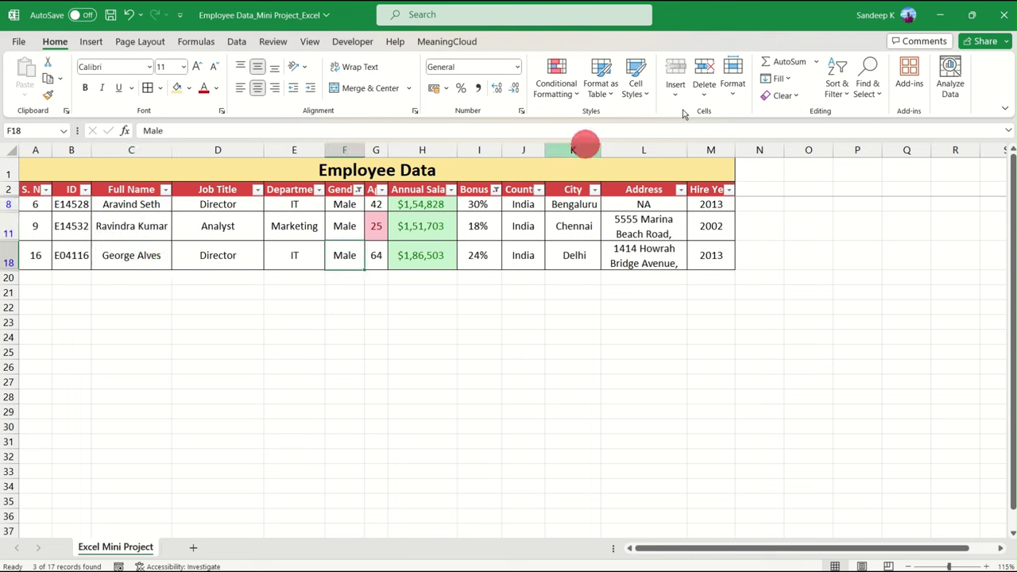
- Clear the Gender and Bonus % filters so all employee rows show, and return to the count in O5
{"action": "left_click", "coordinate": [837, 86]}
{"action": "left_click", "coordinate": [866, 193]}
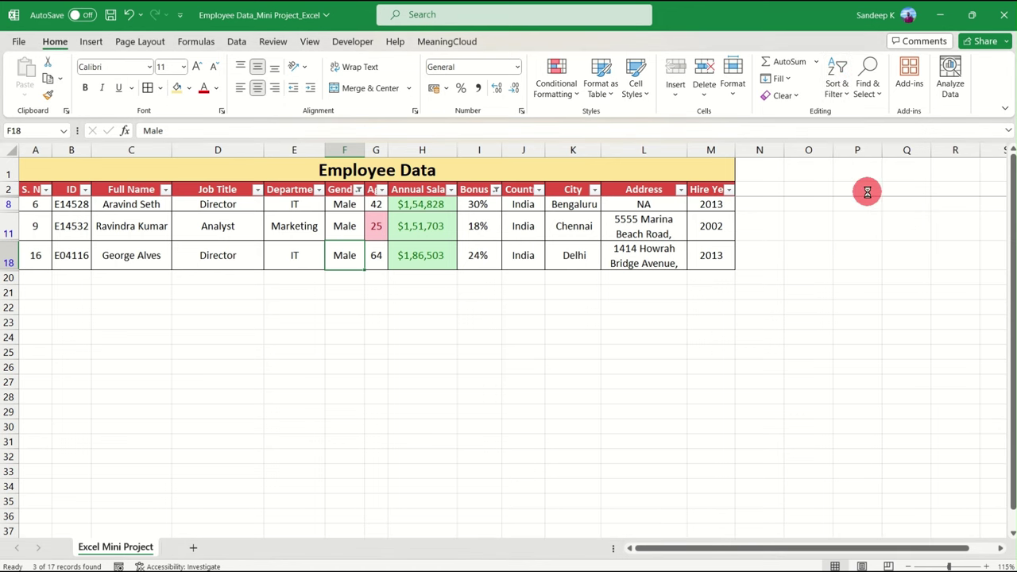
{"action": "left_click", "coordinate": [572, 291]}
{"action": "scroll", "coordinate": [794, 334], "scroll_direction": "up", "scroll_amount": 1}
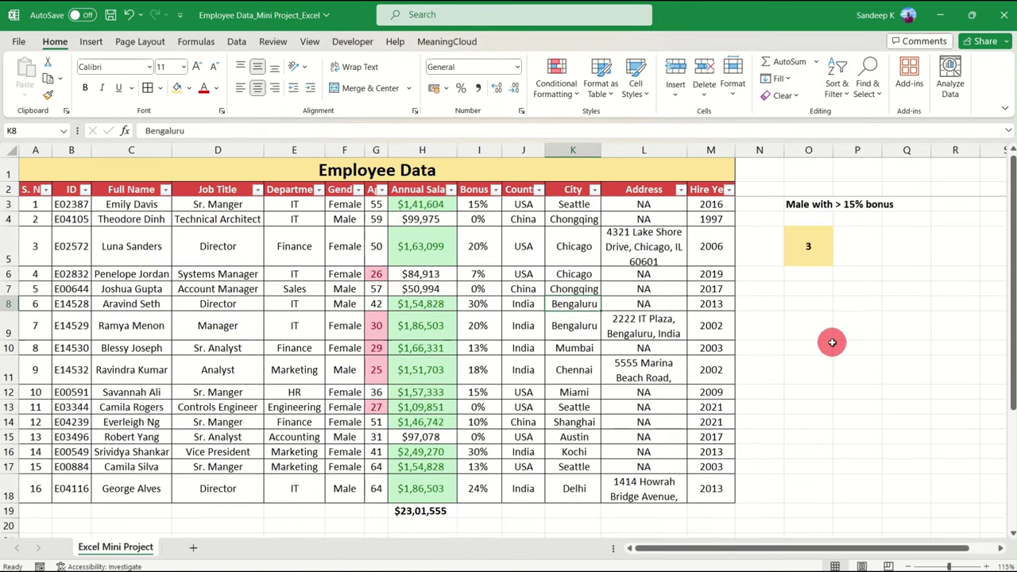
{"action": "left_click", "coordinate": [826, 248]}
- Read task Q.13 about VLOOKUP on the presentation slide, and return to the empty cells below the count in the workbook
{"action": "key", "text": "alt+Tab"}
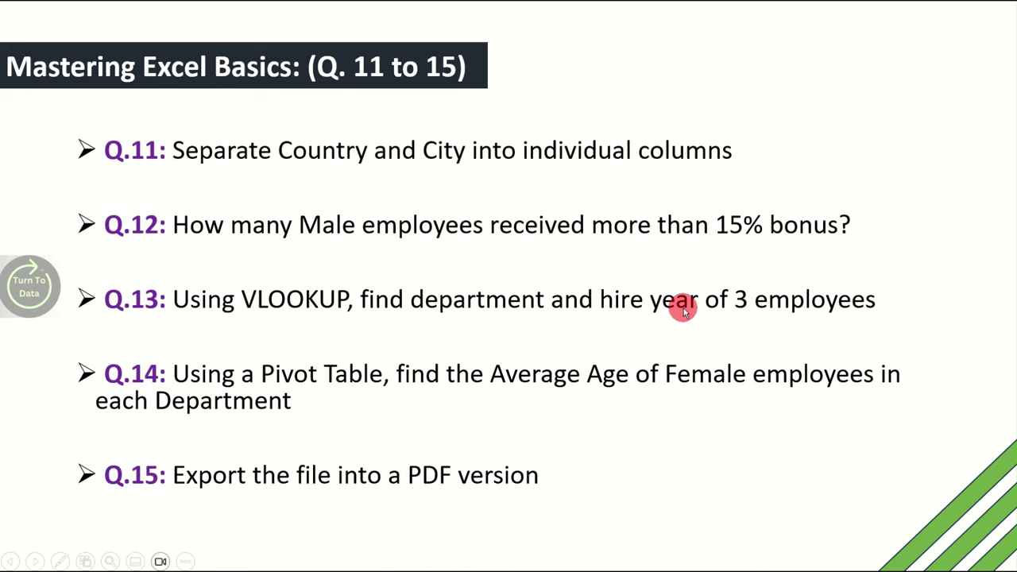
{"action": "key", "text": "alt+Tab"}
{"action": "left_click", "coordinate": [807, 302]}
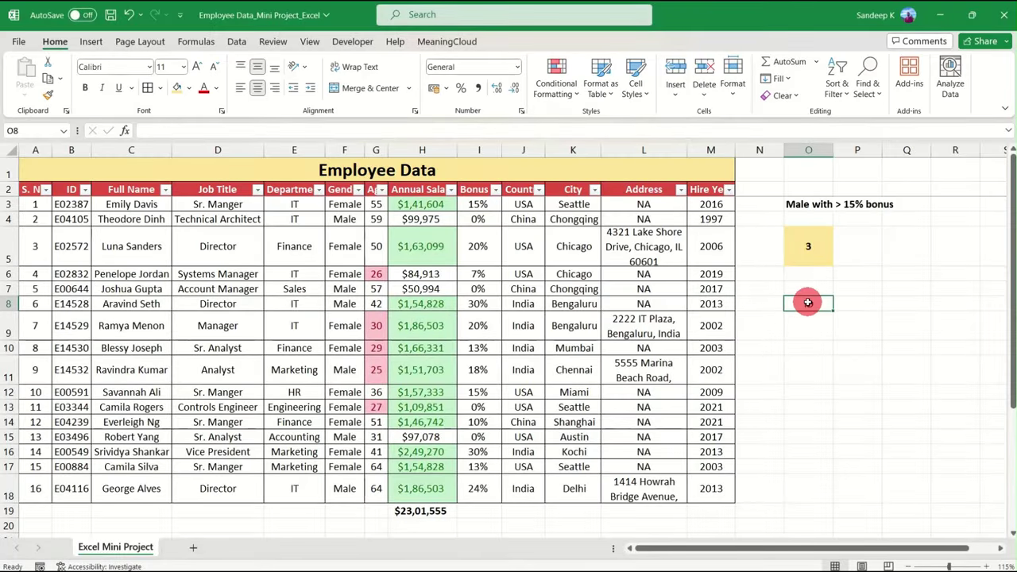
{"action": "key", "text": "Return"}
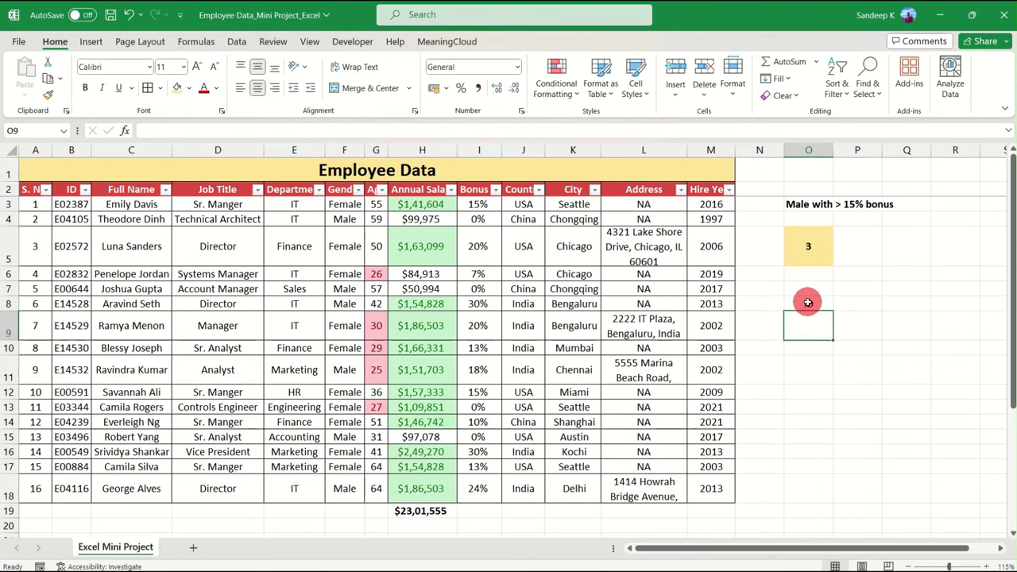
- Copy the employee IDs from B6, B10 and B16 into O9, O10 and O11 beneath the ID heading
{"action": "left_click", "coordinate": [59, 273]}
{"action": "key", "text": "ctrl+c"}
{"action": "left_click", "coordinate": [808, 326]}
{"action": "key", "text": "ctrl+v"}
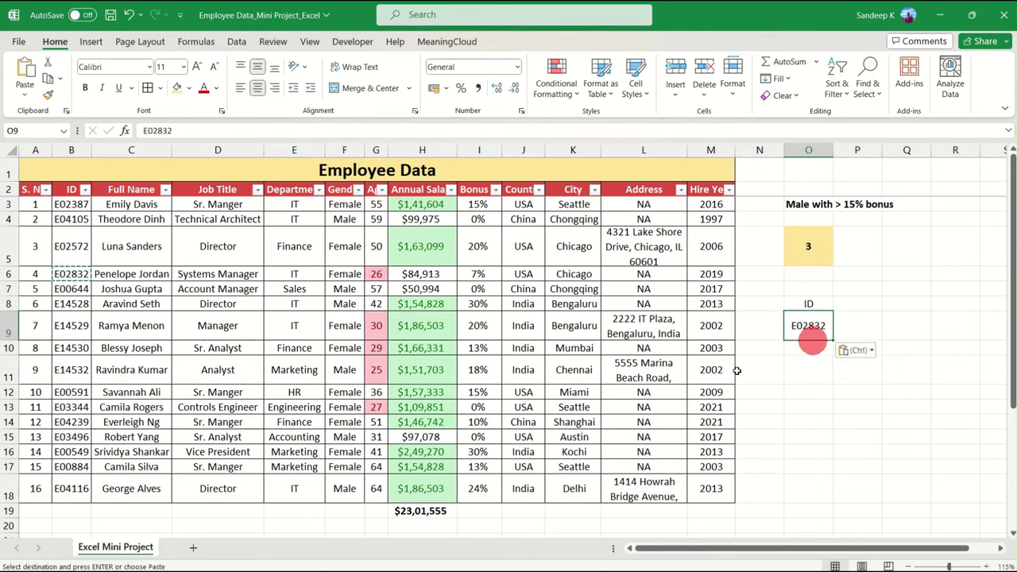
{"action": "left_click", "coordinate": [83, 348]}
{"action": "key", "text": "ctrl+c"}
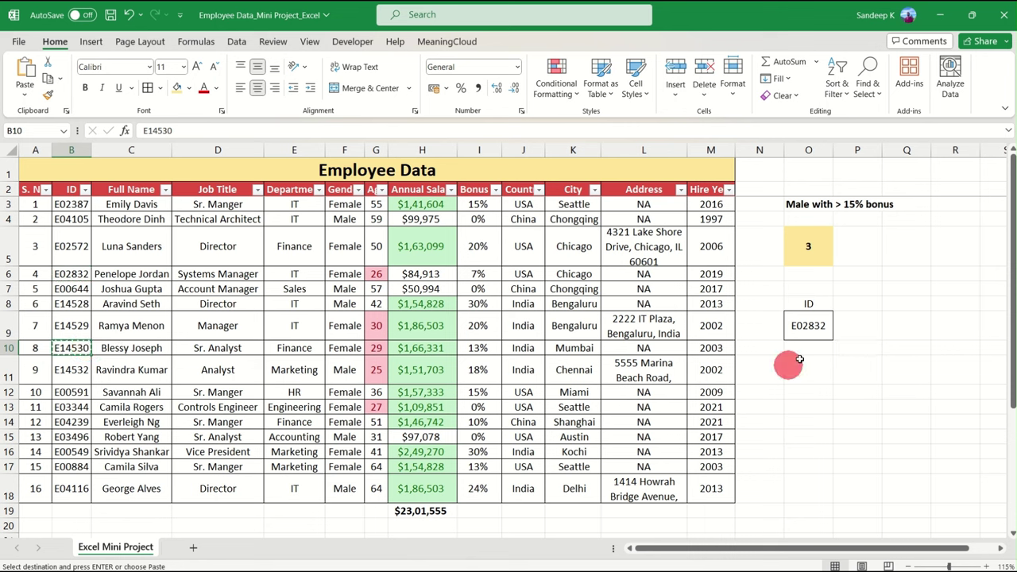
{"action": "left_click", "coordinate": [808, 347]}
{"action": "key", "text": "ctrl+v"}
{"action": "left_click", "coordinate": [71, 451]}
{"action": "key", "text": "ctrl+c"}
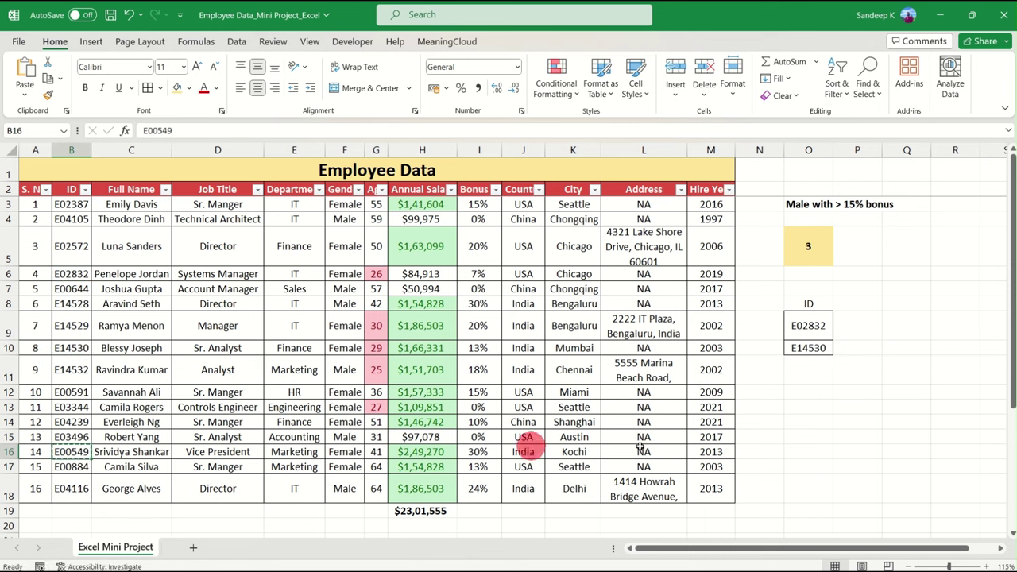
{"action": "left_click", "coordinate": [808, 369]}
{"action": "key", "text": "ctrl+v"}
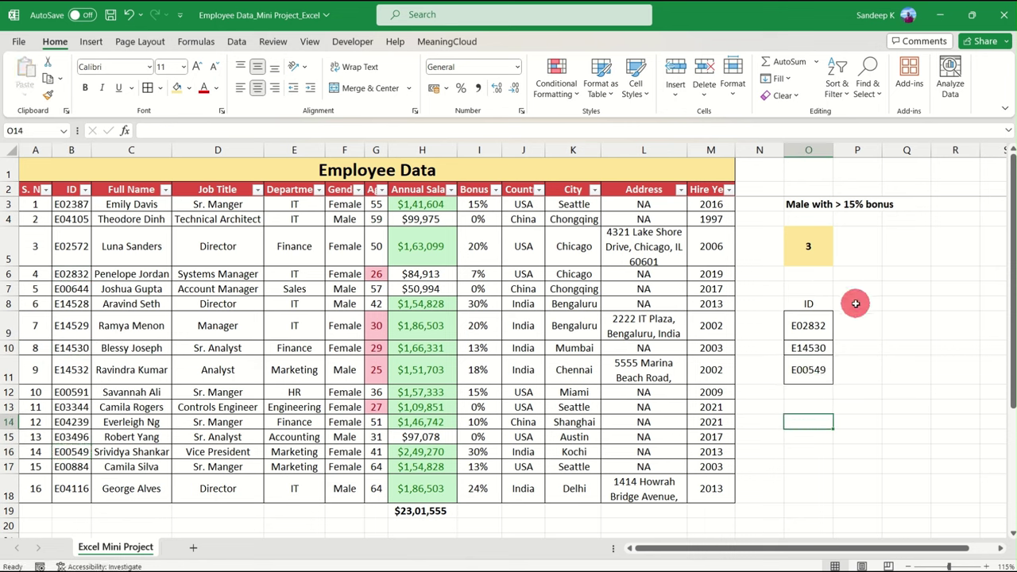
- Enter the headings Department in P8 and Hire Year in Q8, and widen column P to fit
{"action": "left_click", "coordinate": [854, 303]}
{"action": "type", "text": "Department"}
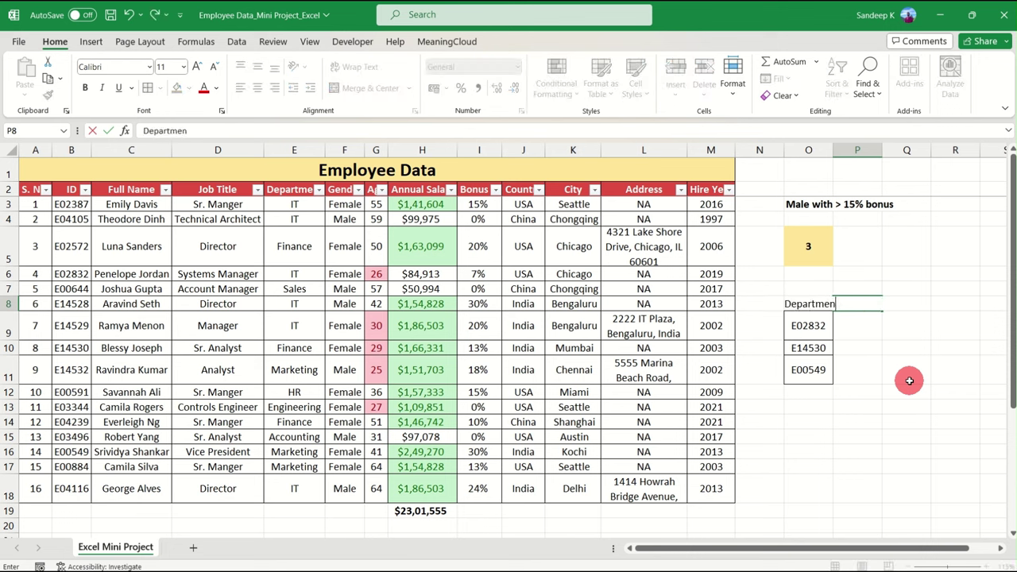
{"action": "key", "text": "Tab"}
{"action": "type", "text": "Hire Year"}
{"action": "key", "text": "Tab"}
{"action": "left_click_drag", "start_coordinate": [882, 151], "coordinate": [893, 151]}
- Make the headings in O8:Q8 bold and apply all borders to the lookup table O8:Q11
{"action": "left_click_drag", "start_coordinate": [821, 304], "coordinate": [908, 303]}
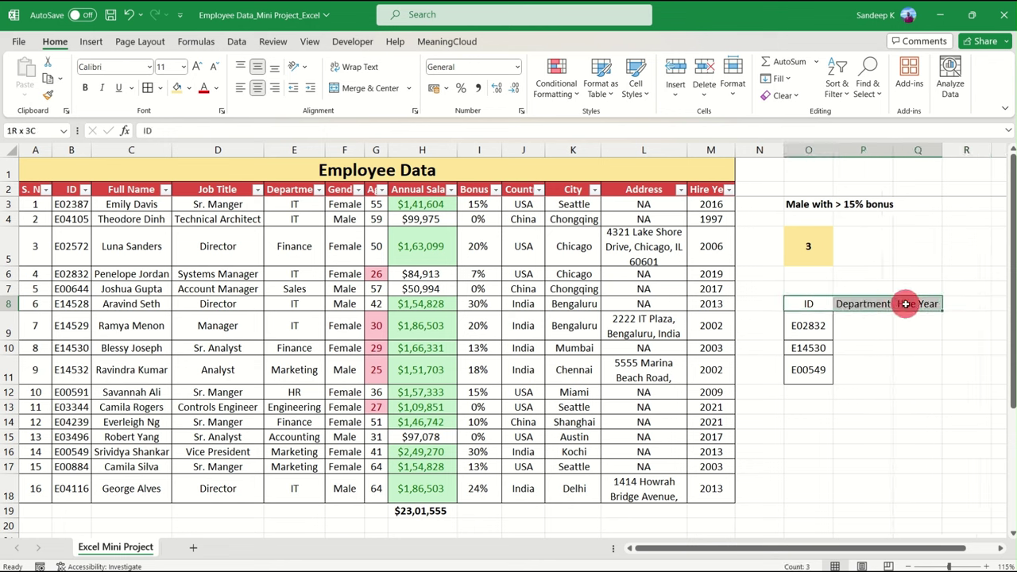
{"action": "key", "text": "ctrl+b"}
{"action": "left_click_drag", "start_coordinate": [819, 310], "coordinate": [820, 367]}
{"action": "key", "text": "Escape"}
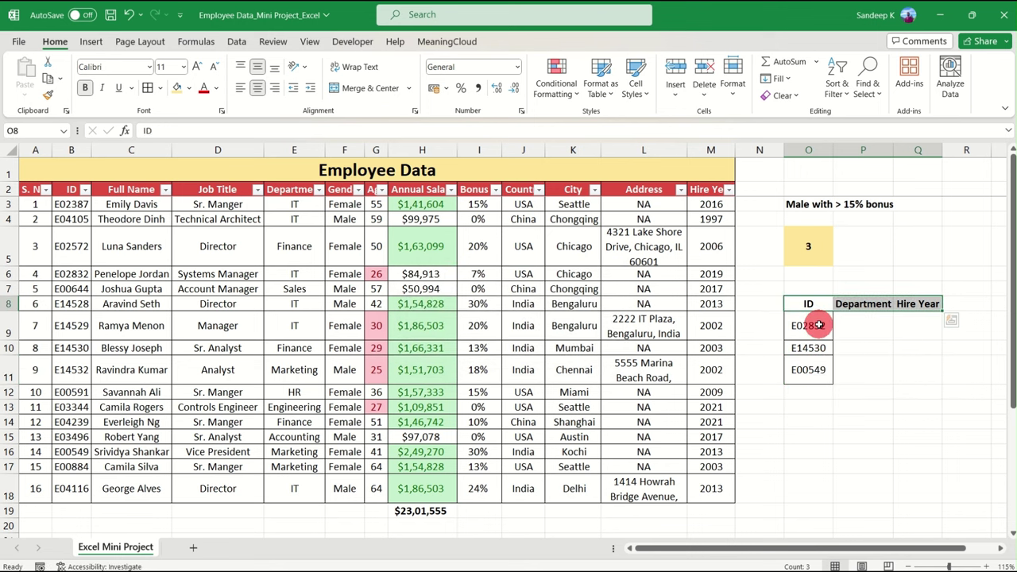
{"action": "left_click", "coordinate": [818, 325]}
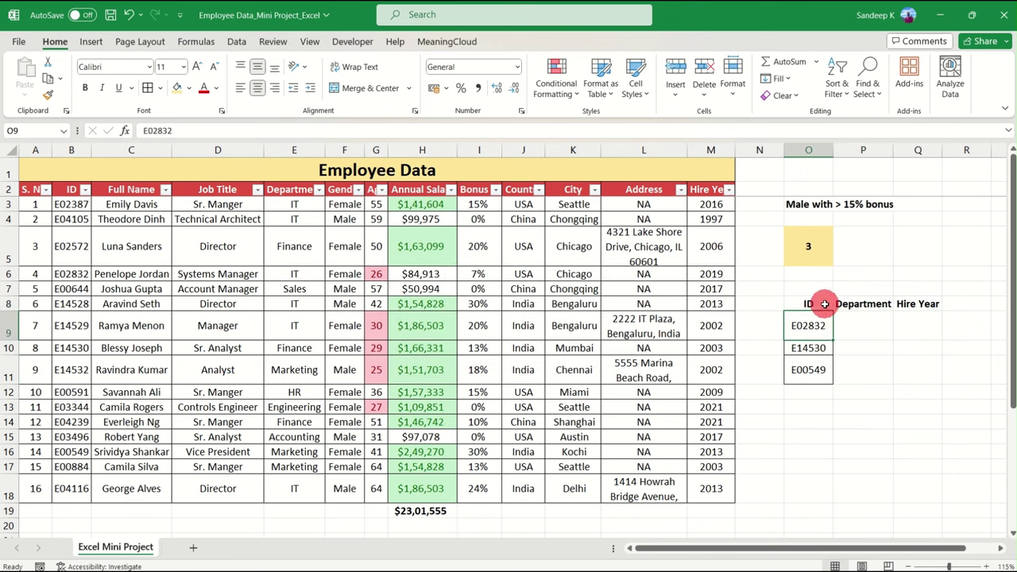
{"action": "left_click_drag", "start_coordinate": [819, 326], "coordinate": [885, 357]}
{"action": "left_click_drag", "start_coordinate": [808, 304], "coordinate": [897, 368]}
{"action": "left_click", "coordinate": [148, 87]}
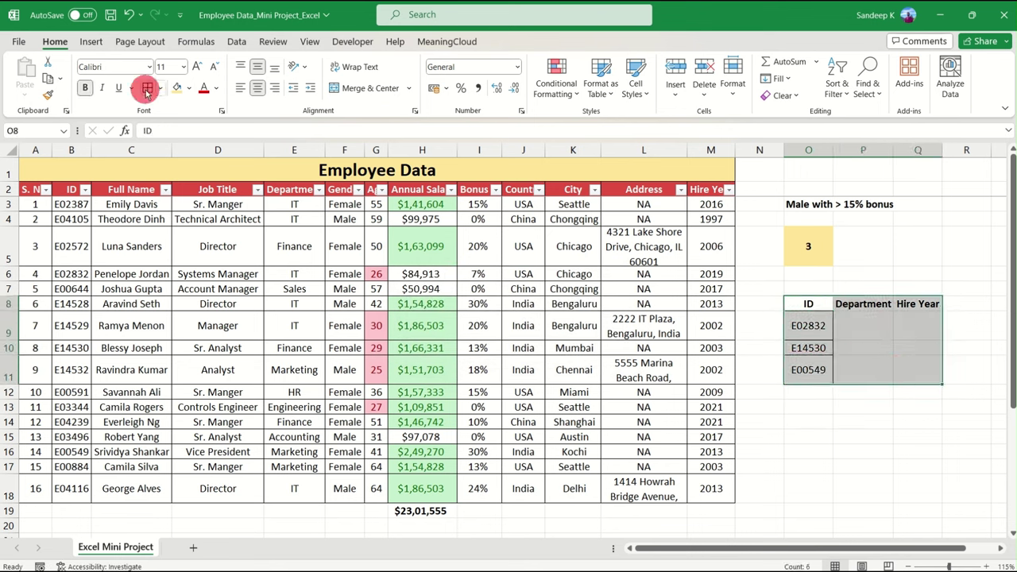
- Enter =VLOOKUP(O9,B2:E18,4,0) in P9 to look up the first ID's department with an exact match
{"action": "left_click", "coordinate": [866, 375]}
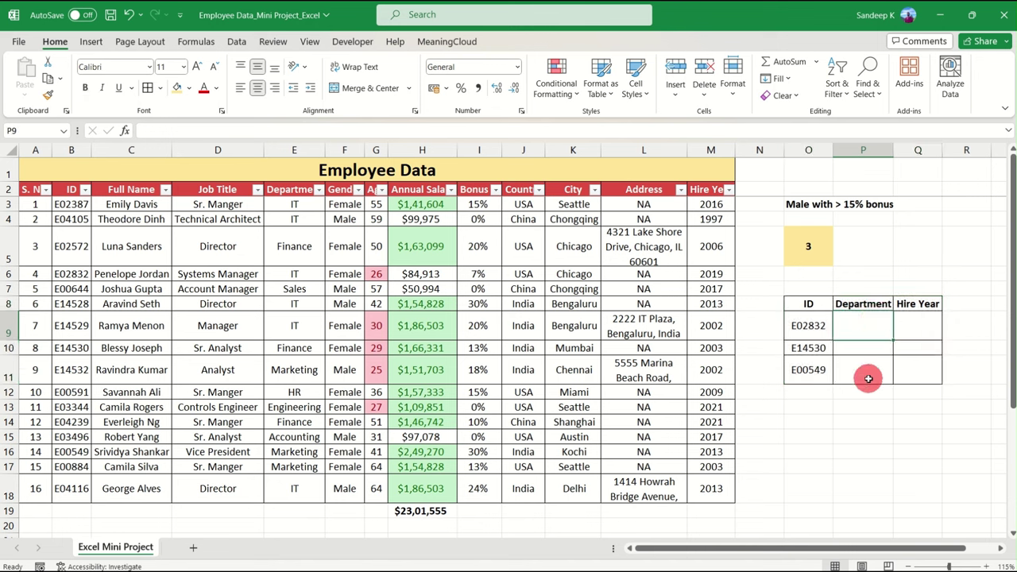
{"action": "left_click", "coordinate": [845, 324]}
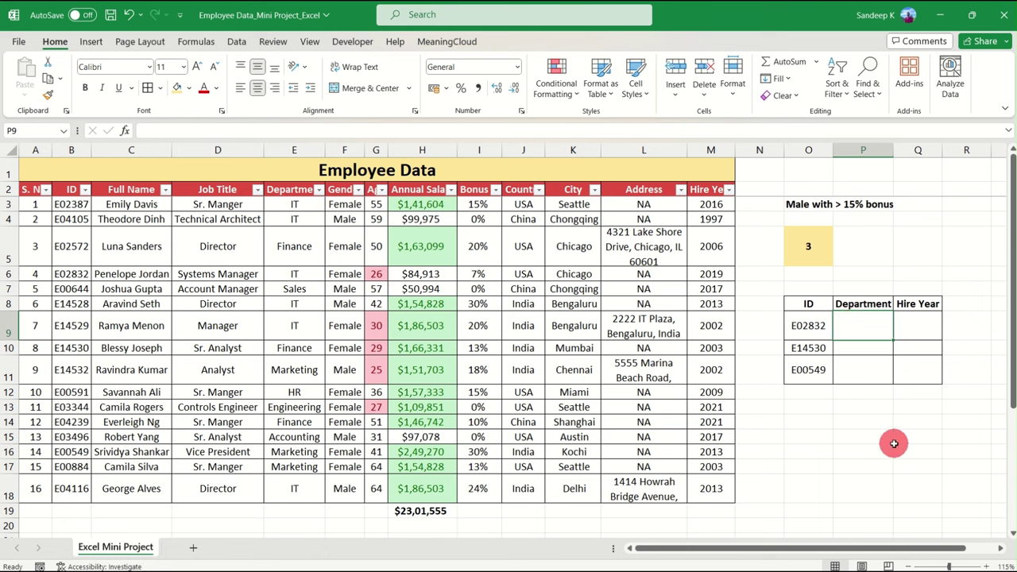
{"action": "type", "text": "=vlo"}
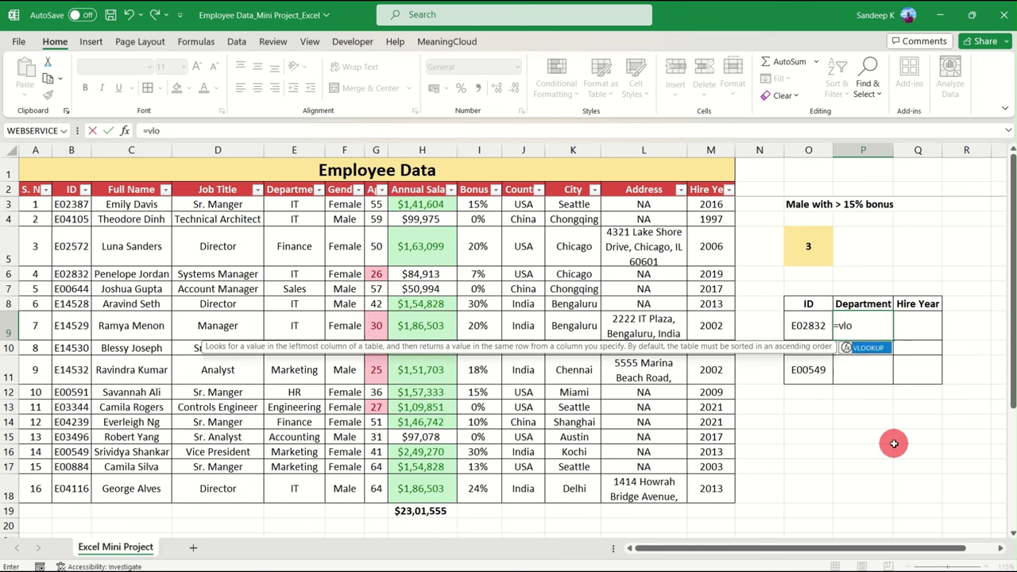
{"action": "key", "text": "Tab"}
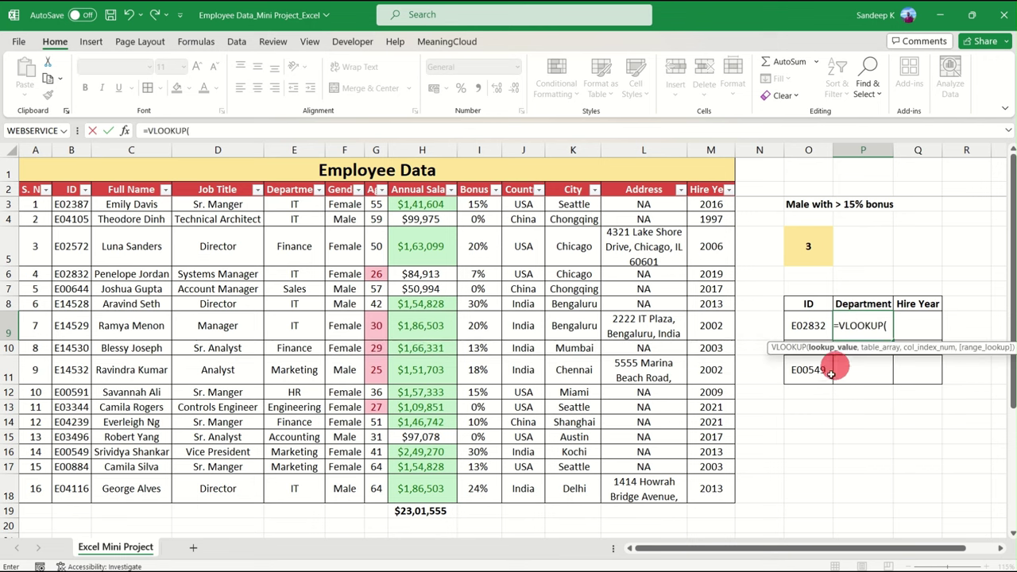
{"action": "left_click", "coordinate": [813, 326]}
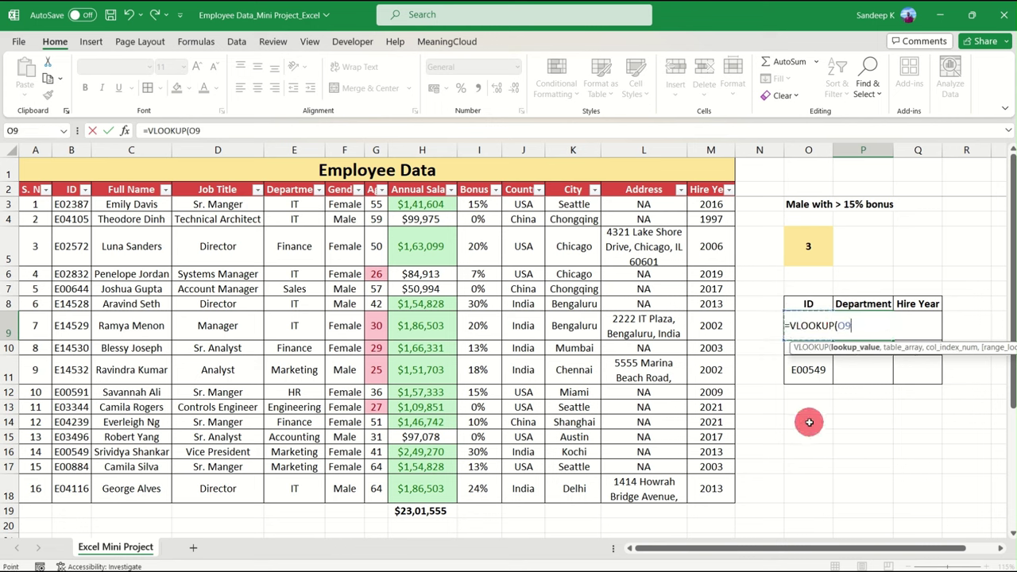
{"action": "type", "text": ","}
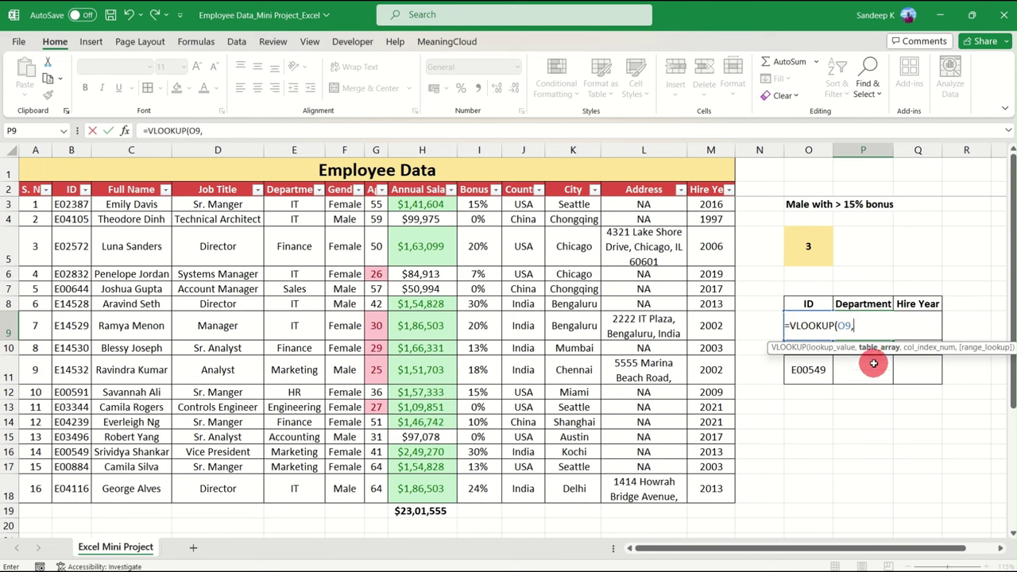
{"action": "left_click", "coordinate": [70, 191]}
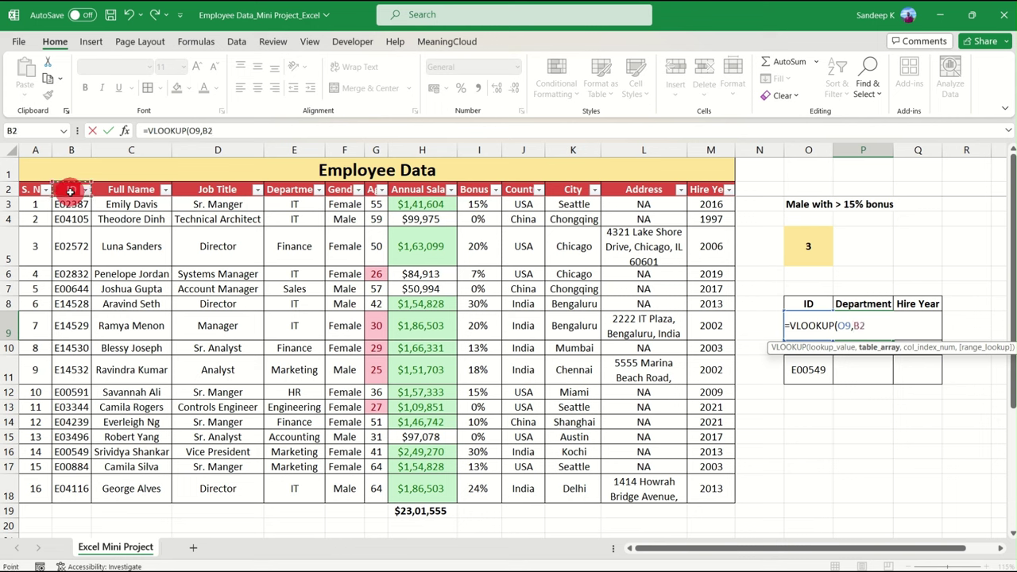
{"action": "left_click_drag", "start_coordinate": [70, 192], "coordinate": [290, 186]}
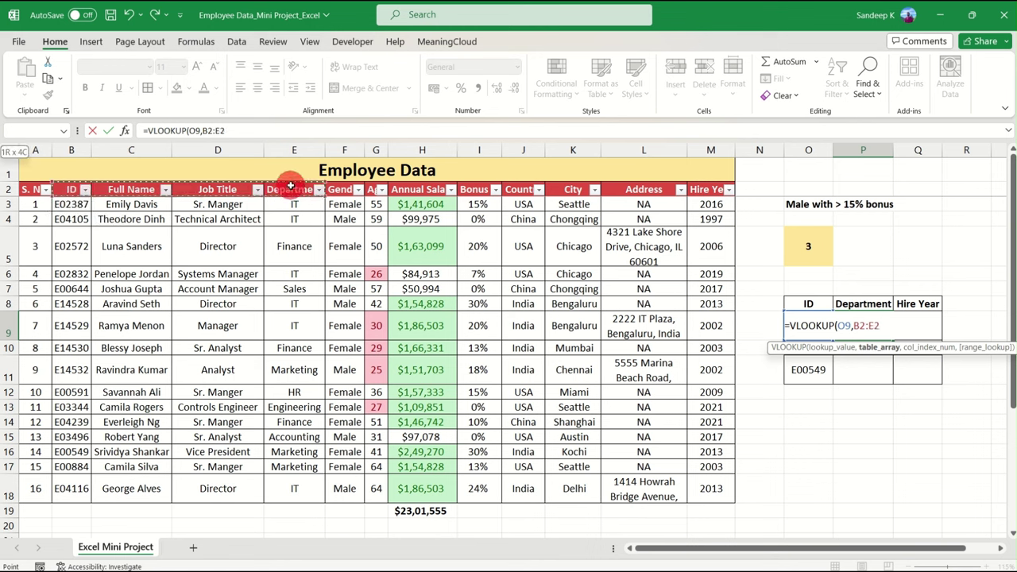
{"action": "left_click_drag", "start_coordinate": [291, 186], "coordinate": [287, 247]}
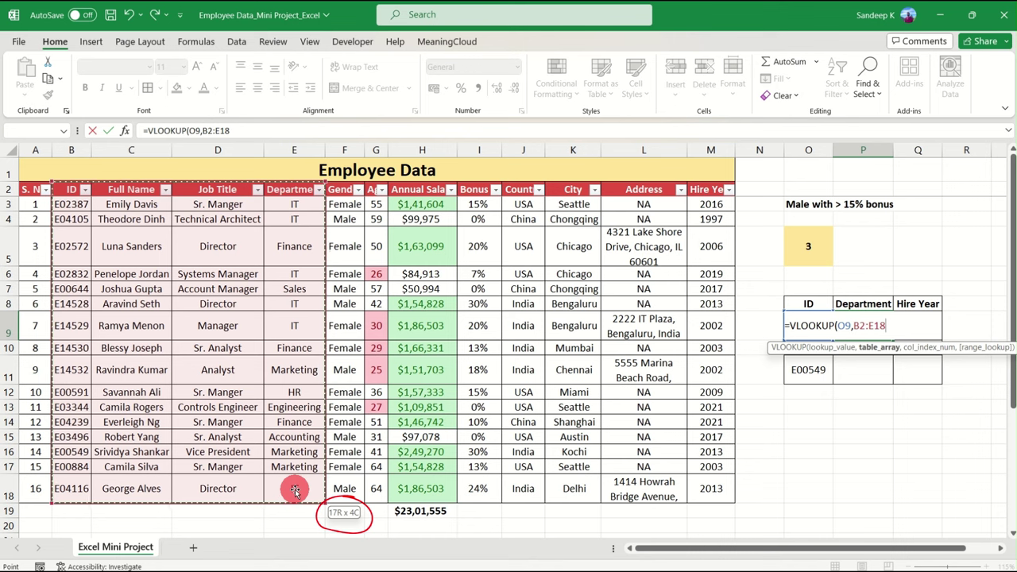
{"action": "mouse_move", "coordinate": [317, 501]}
{"action": "left_mouse_down"}
{"action": "mouse_move", "coordinate": [332, 499]}
{"action": "mouse_move", "coordinate": [314, 498]}
{"action": "left_mouse_up"}
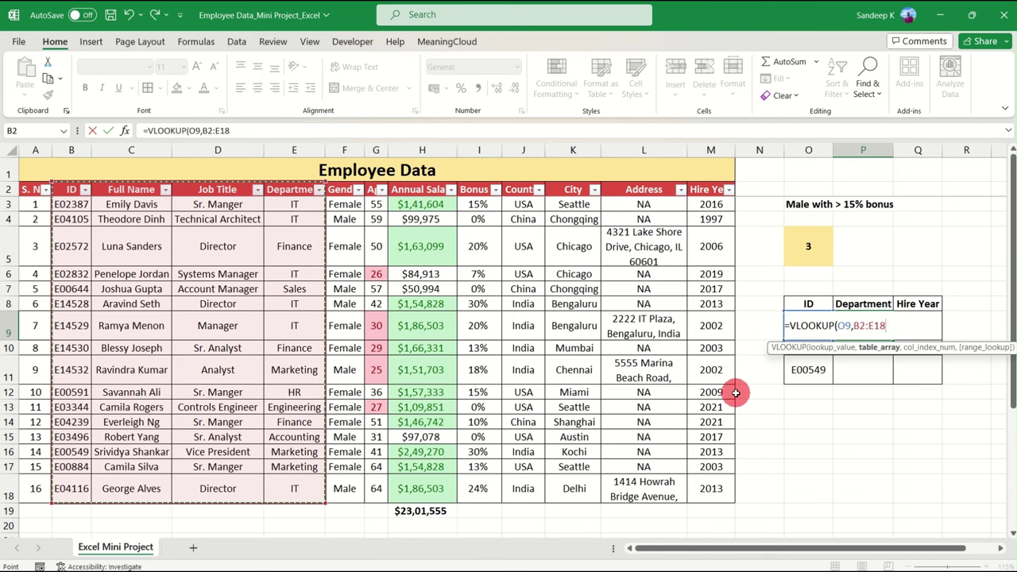
{"action": "type", "text": ",4"}
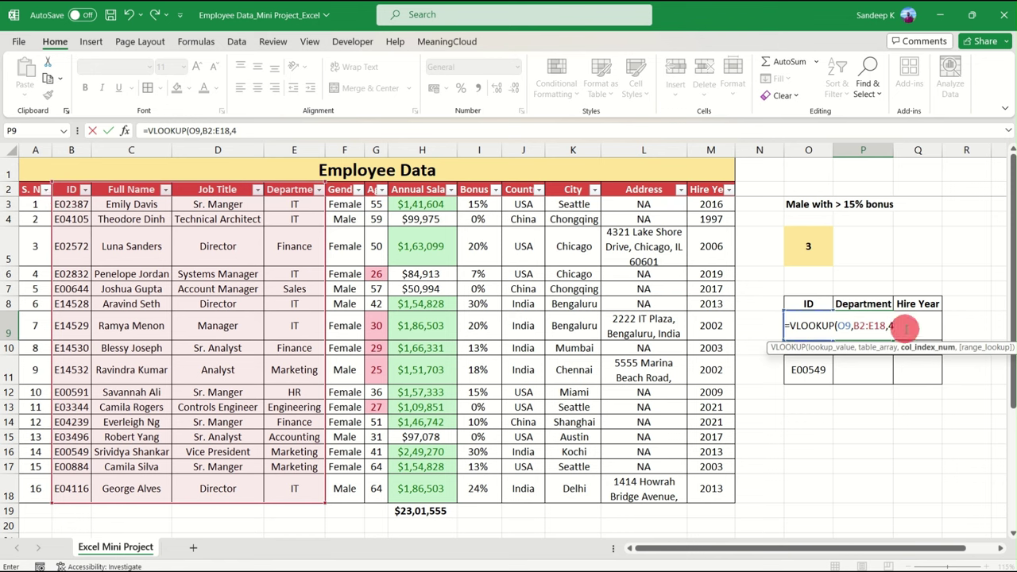
{"action": "type", "text": ",0"}
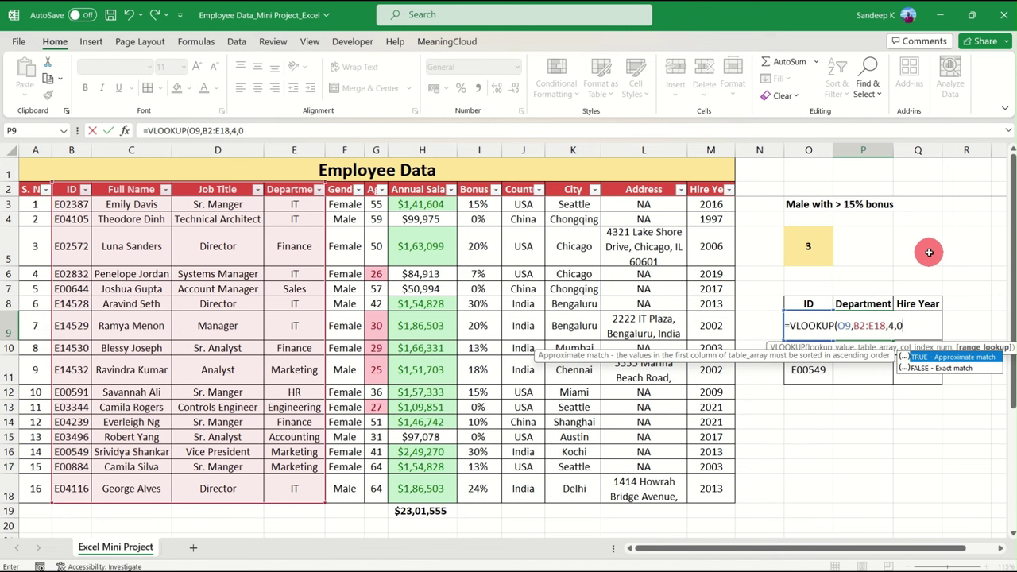
{"action": "type", "text": ")"}
{"action": "key", "text": "Return"}
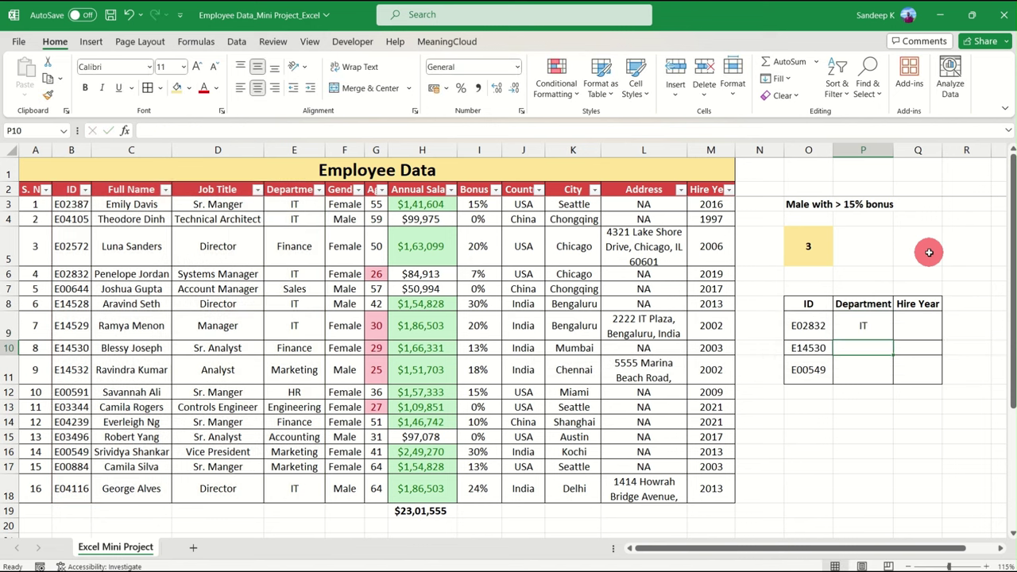
- Check the P9 department against the matching employee row, and fill the lookup formula down to P11
{"action": "left_click", "coordinate": [868, 330]}
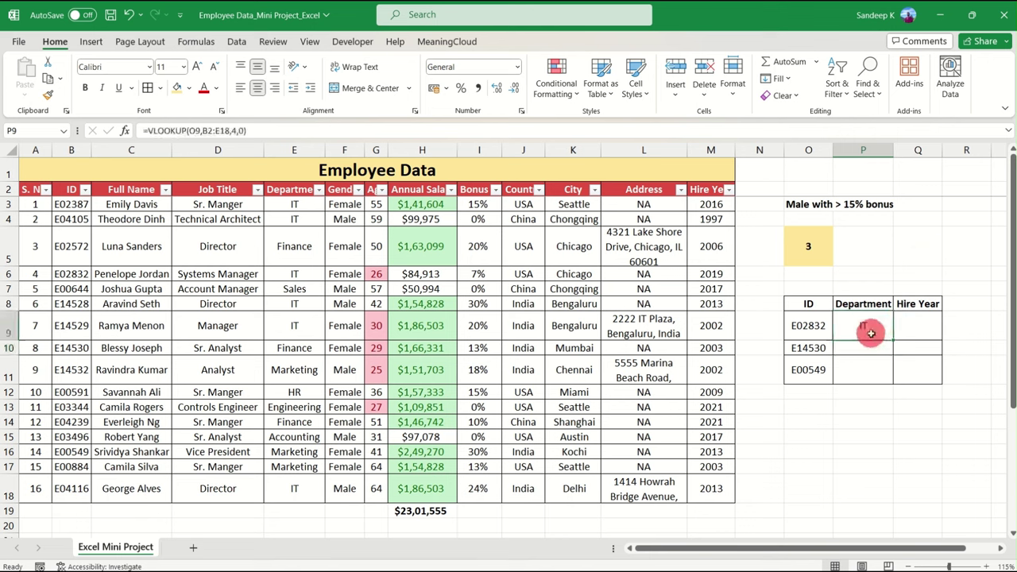
{"action": "left_click", "coordinate": [796, 323]}
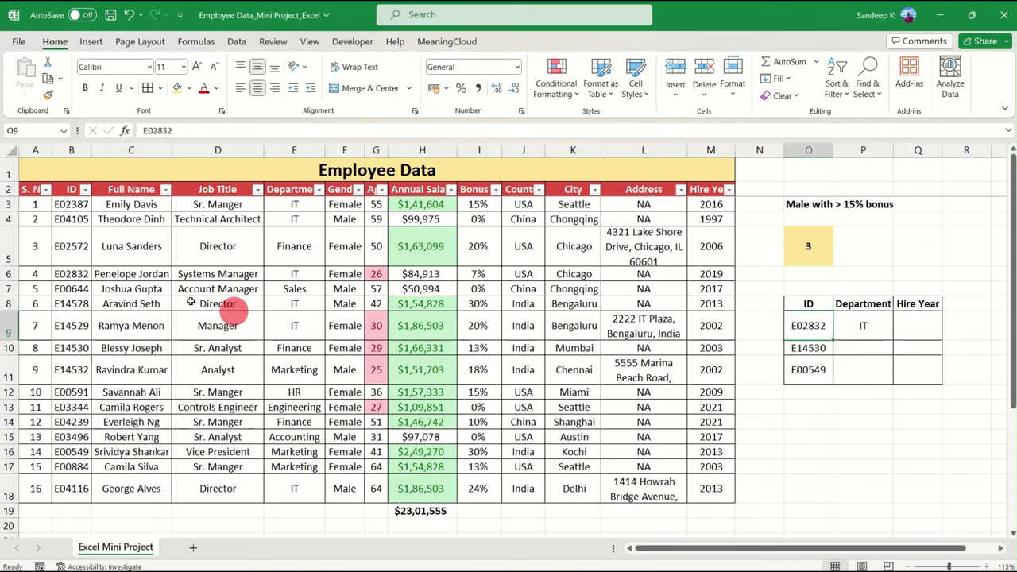
{"action": "left_click", "coordinate": [72, 275]}
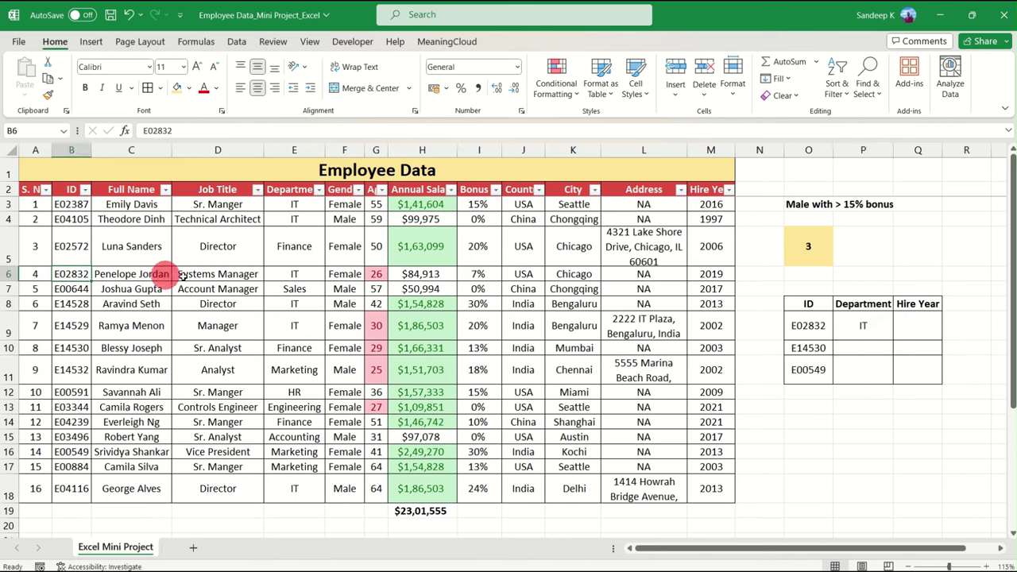
{"action": "left_click", "coordinate": [879, 325]}
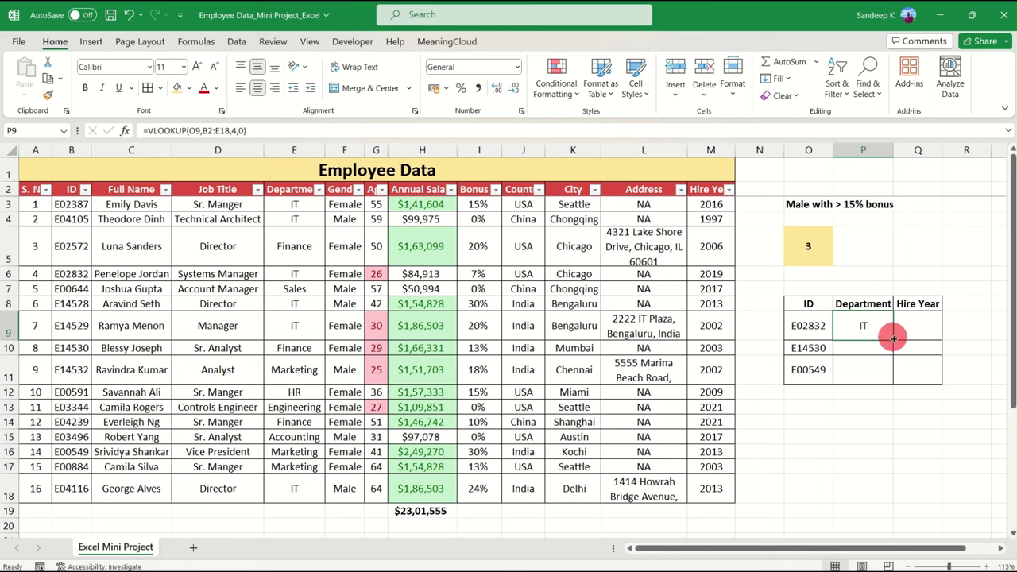
{"action": "left_click_drag", "start_coordinate": [893, 339], "coordinate": [893, 373]}
{"action": "left_click", "coordinate": [874, 347]}
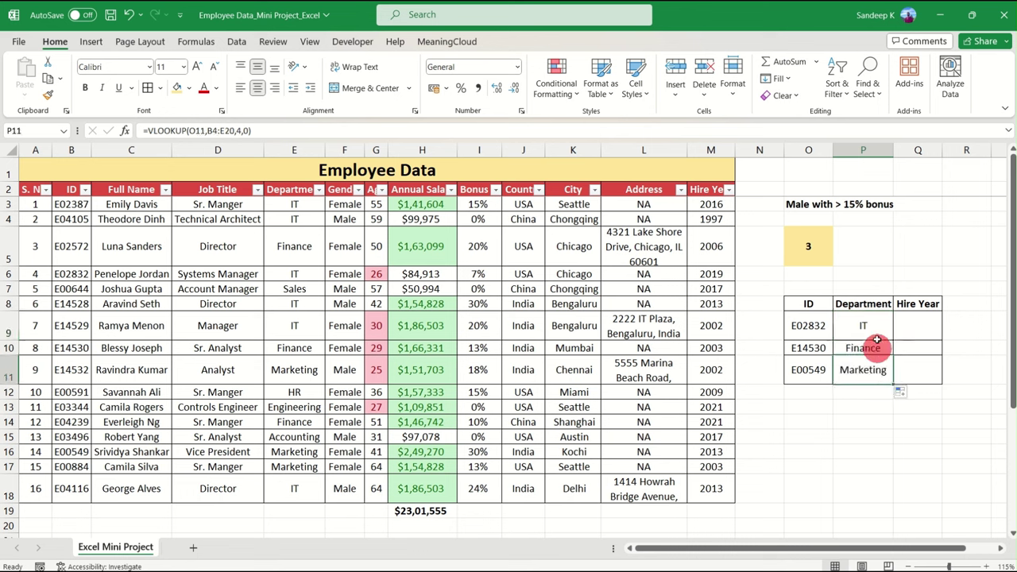
{"action": "left_click_drag", "start_coordinate": [863, 326], "coordinate": [877, 360]}
{"action": "left_click", "coordinate": [874, 363]}
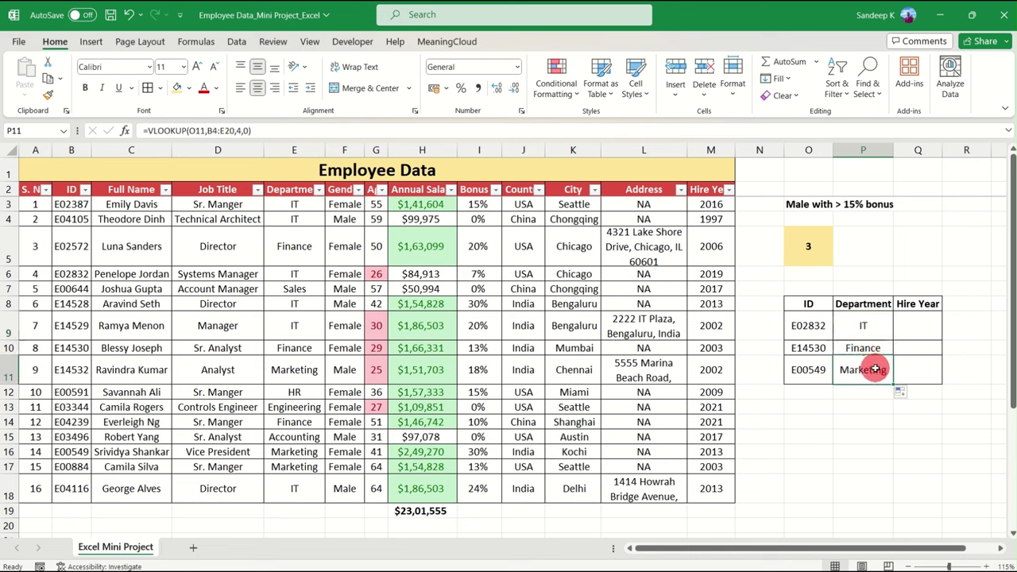
{"action": "left_click", "coordinate": [878, 332]}
- Enter =VLOOKUP(O9,B2:M18,12,0) in Q9 to look up the first ID's hire year with an exact match
{"action": "left_click", "coordinate": [915, 329]}
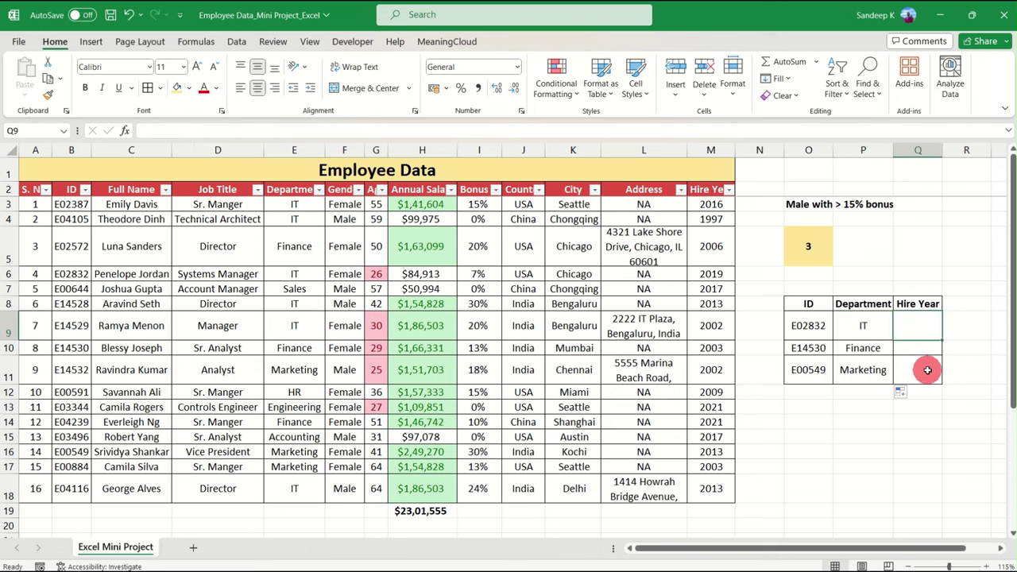
{"action": "type", "text": "=vlo"}
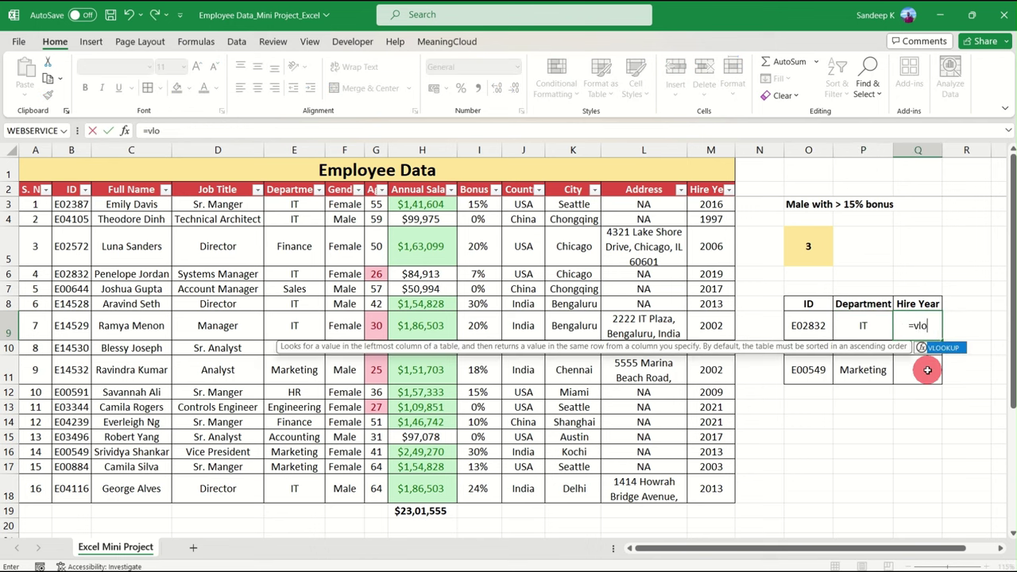
{"action": "key", "text": "Tab"}
{"action": "left_click", "coordinate": [805, 325]}
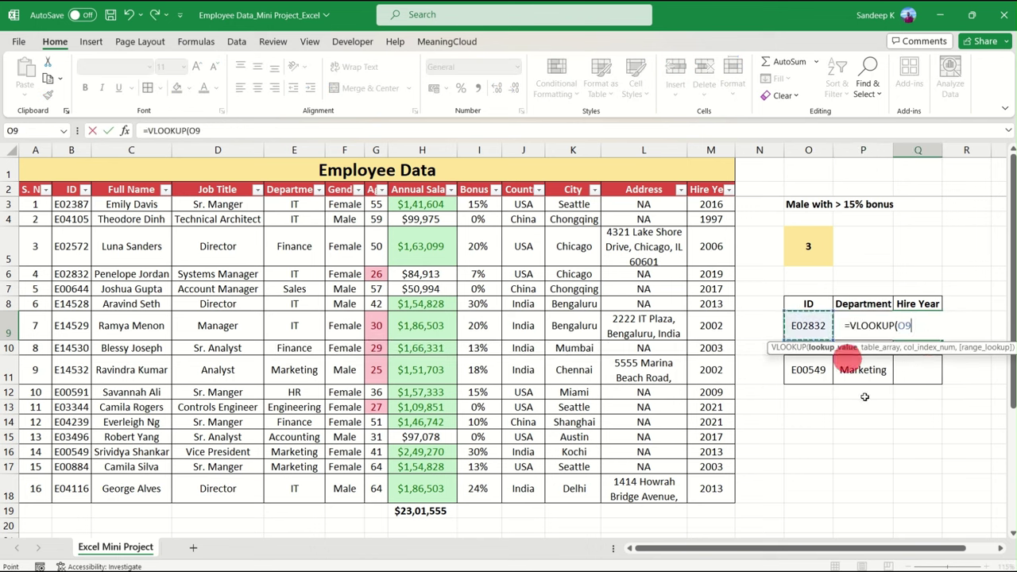
{"action": "type", "text": ","}
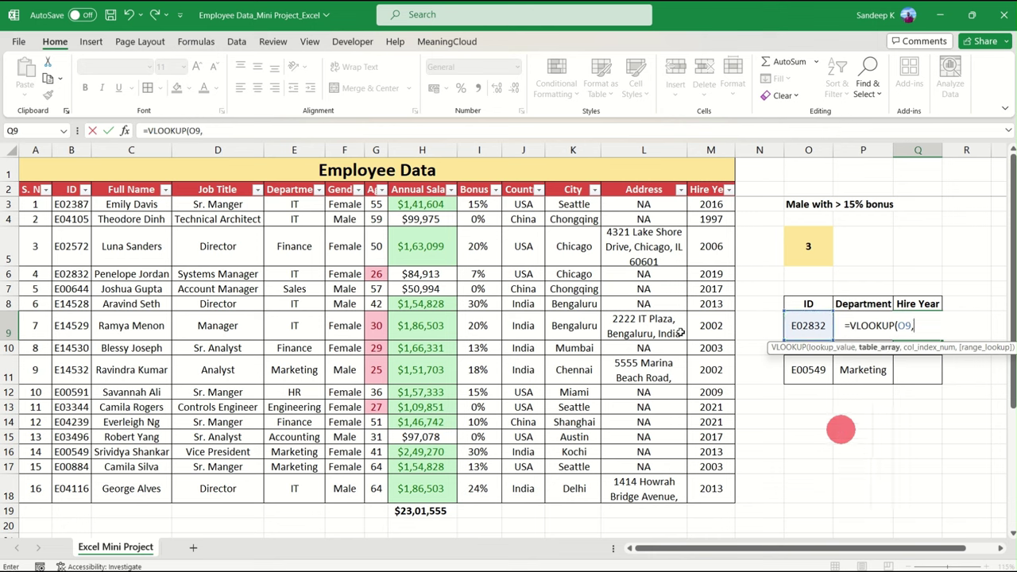
{"action": "left_click_drag", "start_coordinate": [70, 189], "coordinate": [714, 489]}
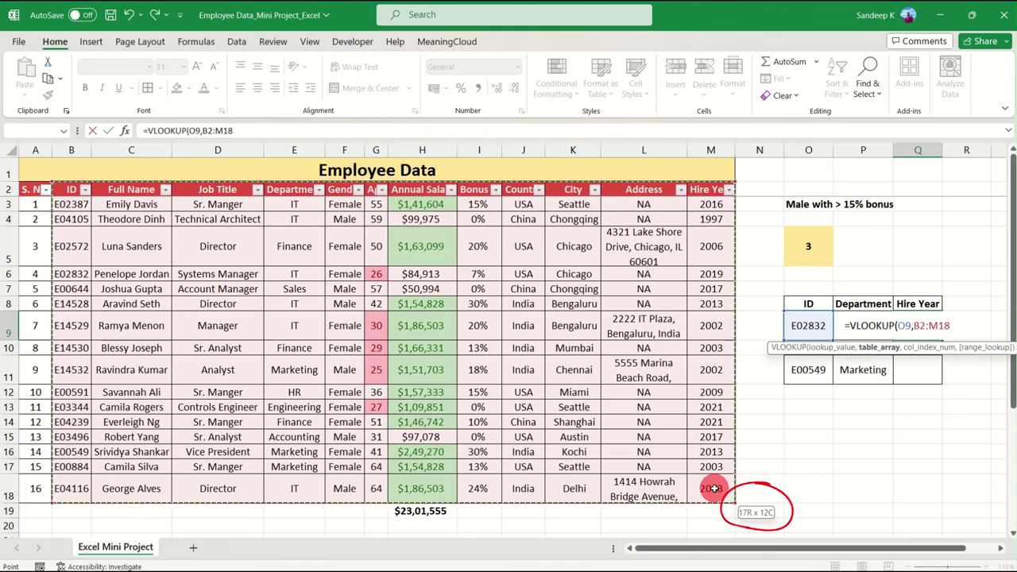
{"action": "left_click_drag", "start_coordinate": [714, 489], "coordinate": [713, 489]}
{"action": "type", "text": ","}
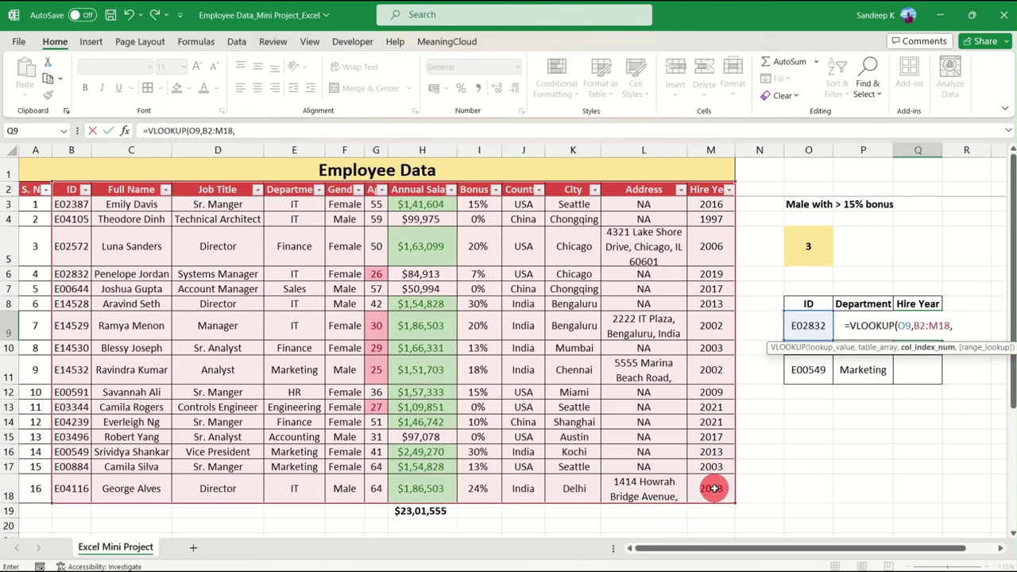
{"action": "type", "text": "12,0)"}
{"action": "key", "text": "Return"}
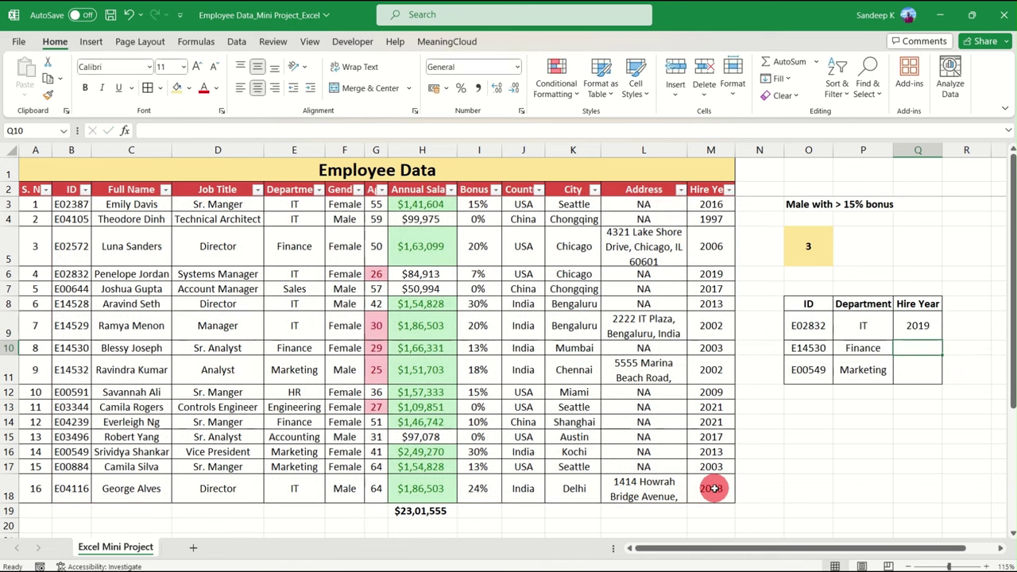
- Fill the hire year lookup formula from Q9 down to Q11 and review the completed lookup table
{"action": "left_click", "coordinate": [931, 327]}
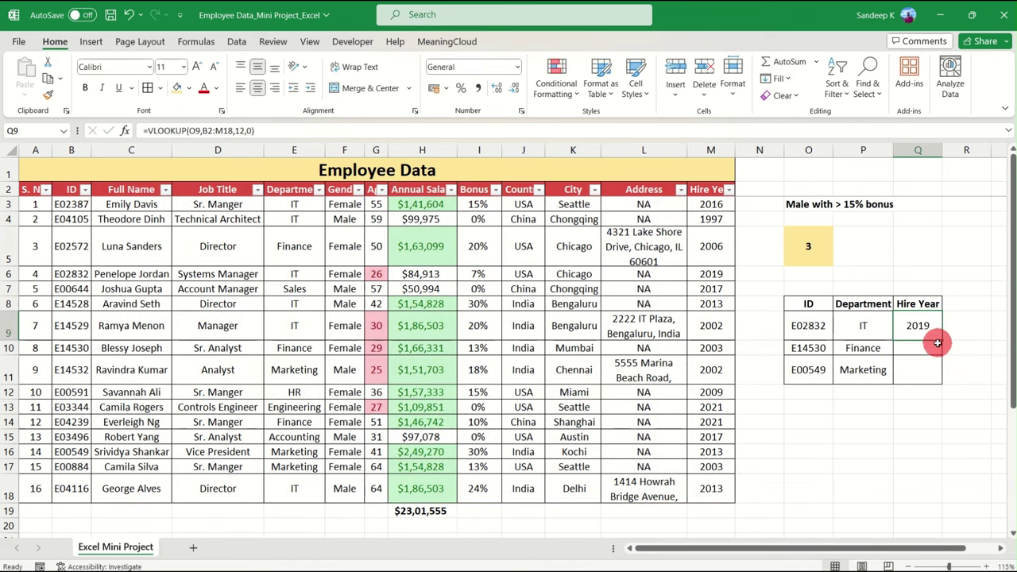
{"action": "left_click_drag", "start_coordinate": [939, 341], "coordinate": [938, 372]}
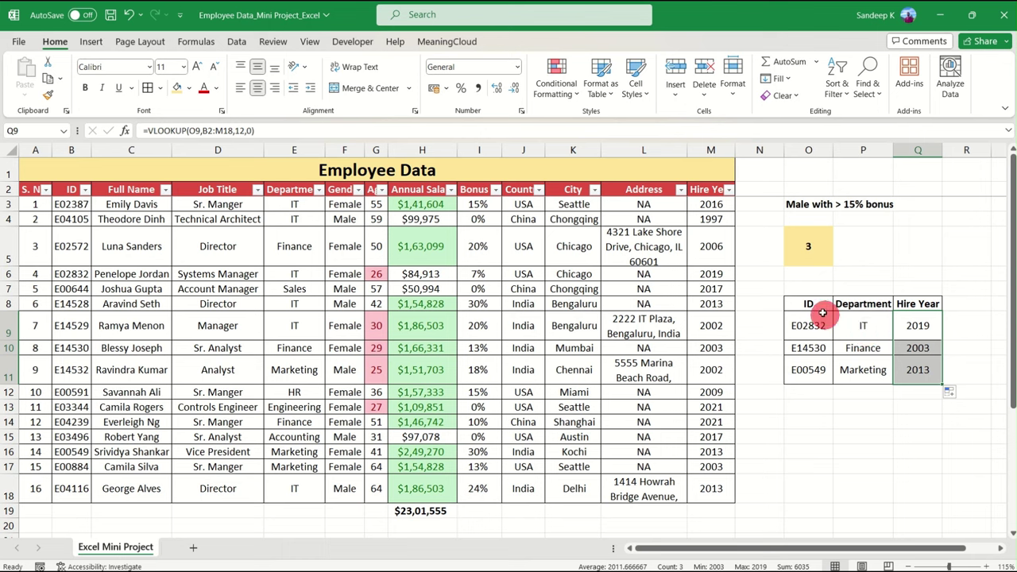
{"action": "left_click_drag", "start_coordinate": [808, 322], "coordinate": [895, 368]}
{"action": "left_click", "coordinate": [893, 352]}
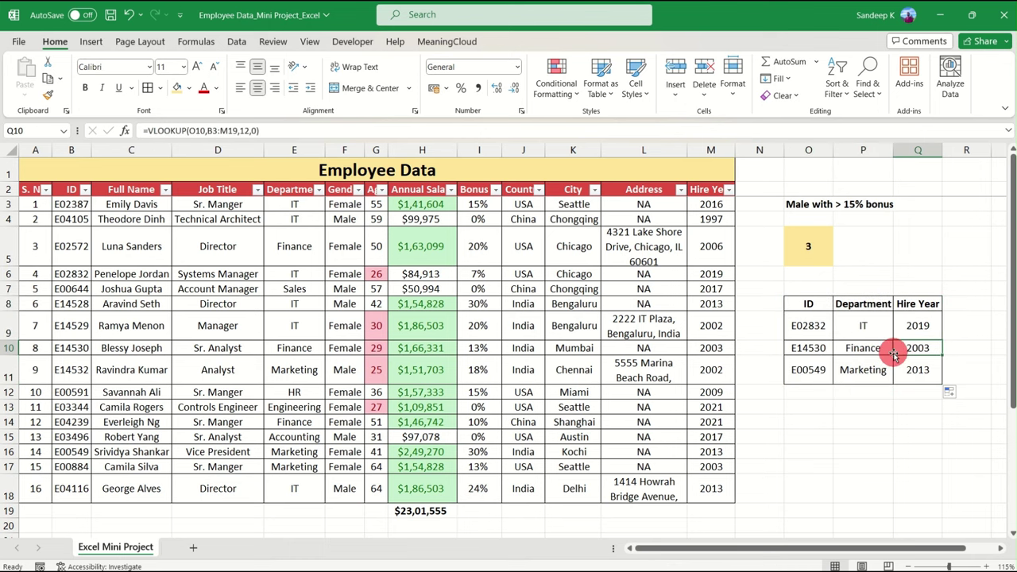
{"action": "left_click_drag", "start_coordinate": [910, 370], "coordinate": [816, 310]}
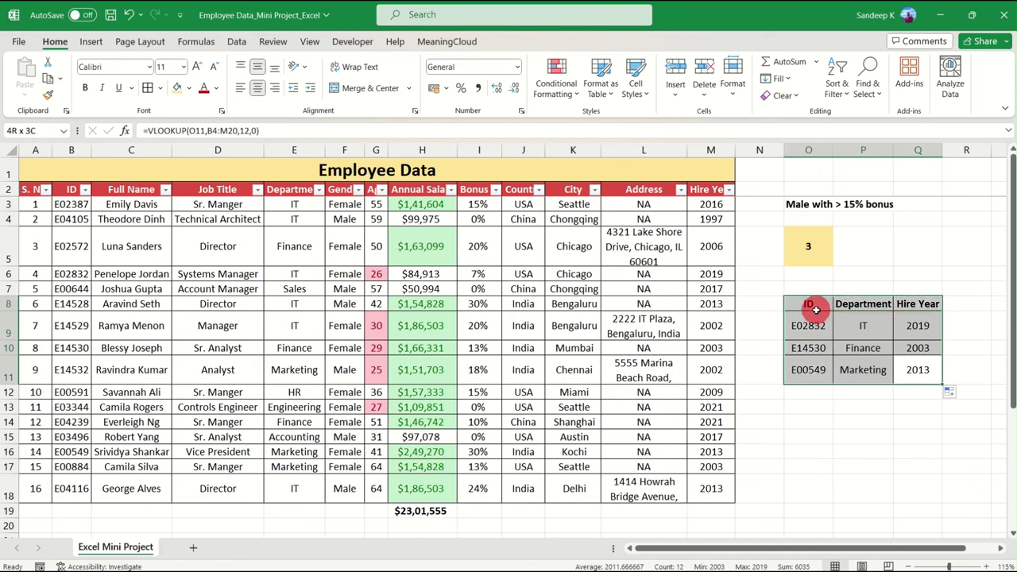
{"action": "left_click", "coordinate": [816, 326]}
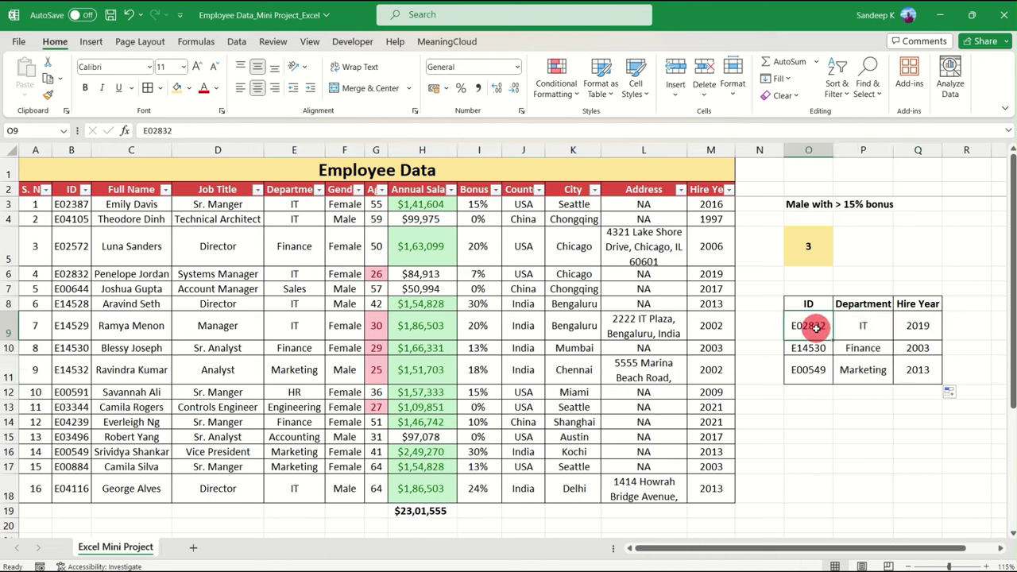
- Switch to the task slide, read the pivot table question Q.14, and return to the employee workbook
{"action": "key", "text": "alt+Tab"}
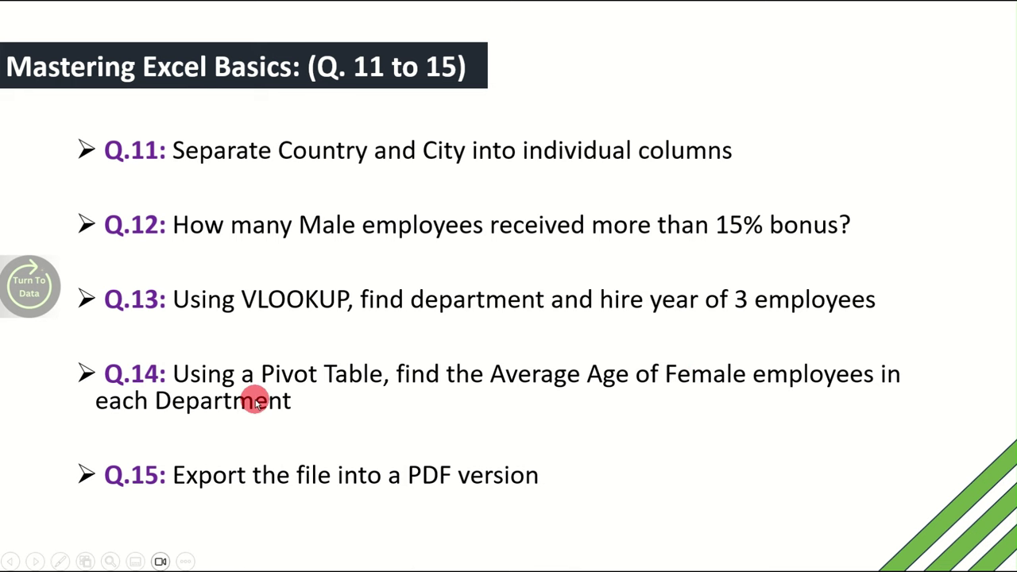
{"action": "key", "text": "alt+Tab"}
{"action": "left_click", "coordinate": [235, 249]}
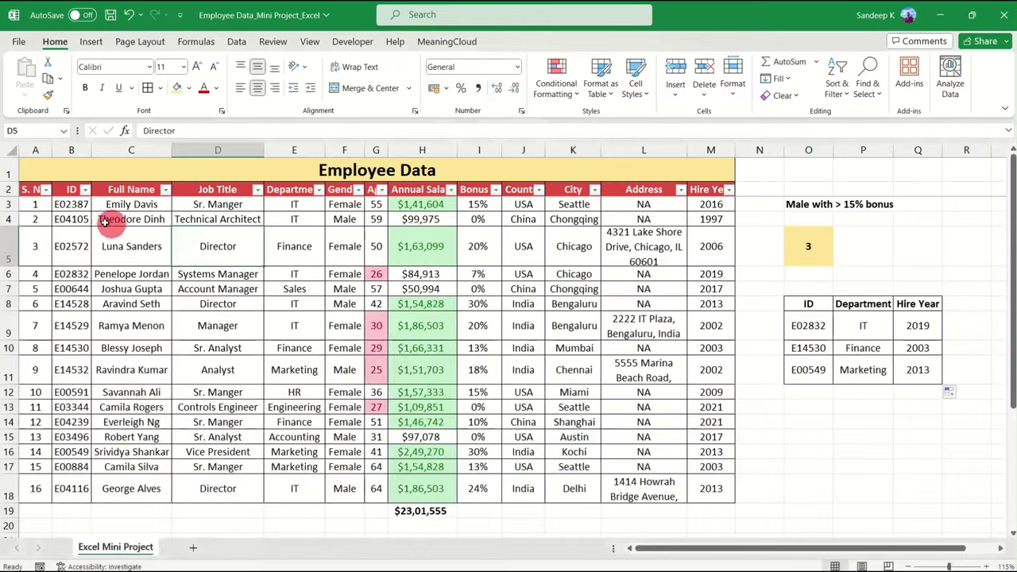
{"action": "left_click", "coordinate": [164, 262]}
{"action": "left_click", "coordinate": [37, 222]}
- Create a PivotTable on a new worksheet from the employee data range A2:M18, excluding the salary total row
{"action": "left_click", "coordinate": [141, 231]}
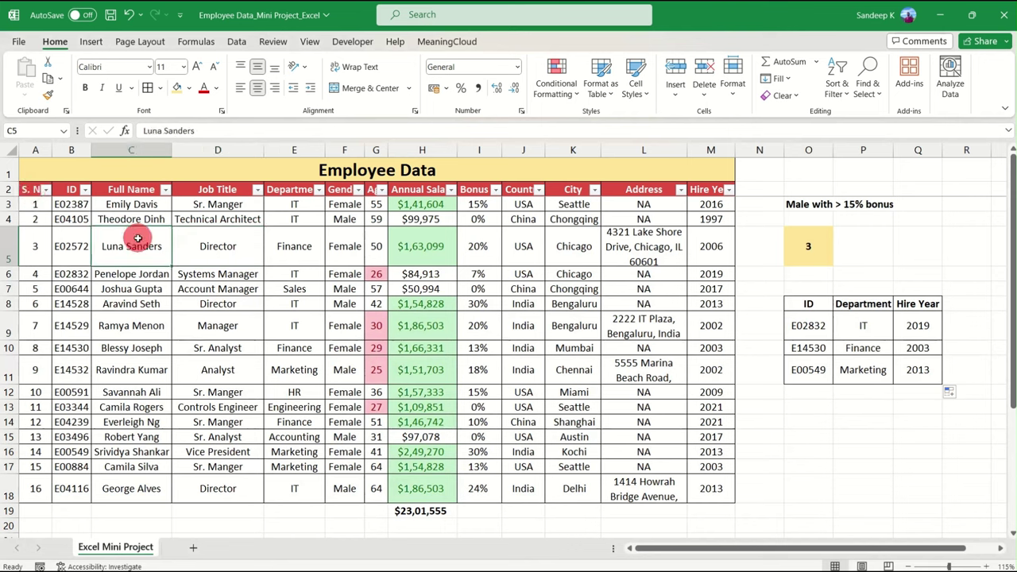
{"action": "left_click", "coordinate": [90, 41]}
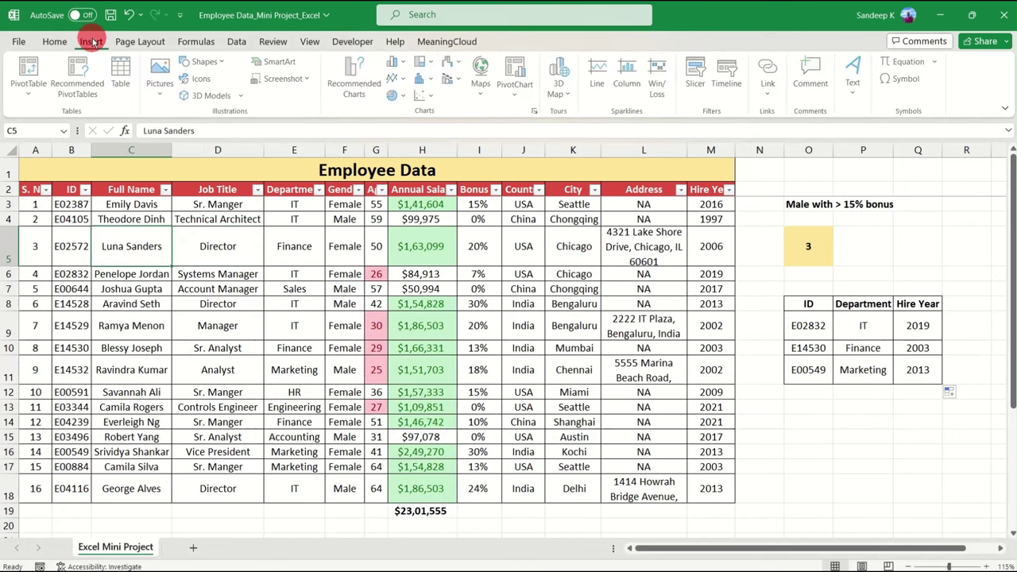
{"action": "left_click", "coordinate": [28, 67]}
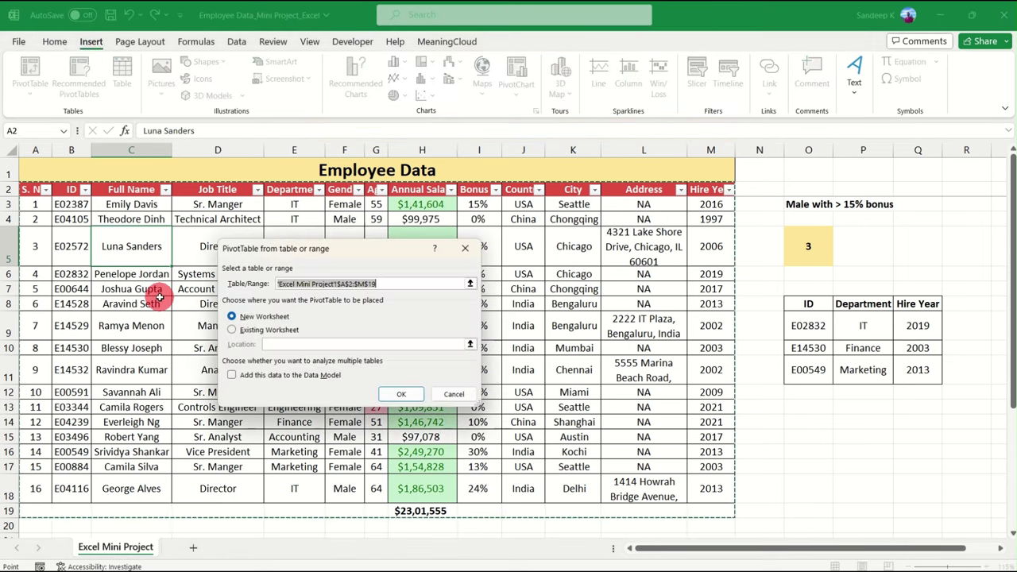
{"action": "left_click_drag", "start_coordinate": [342, 251], "coordinate": [429, 254]}
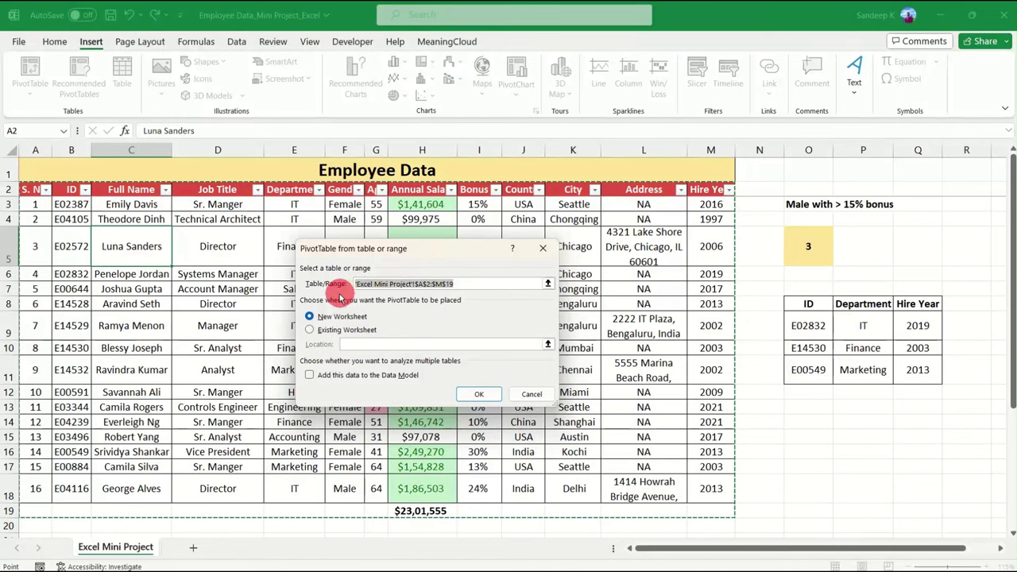
{"action": "left_click_drag", "start_coordinate": [358, 291], "coordinate": [454, 287]}
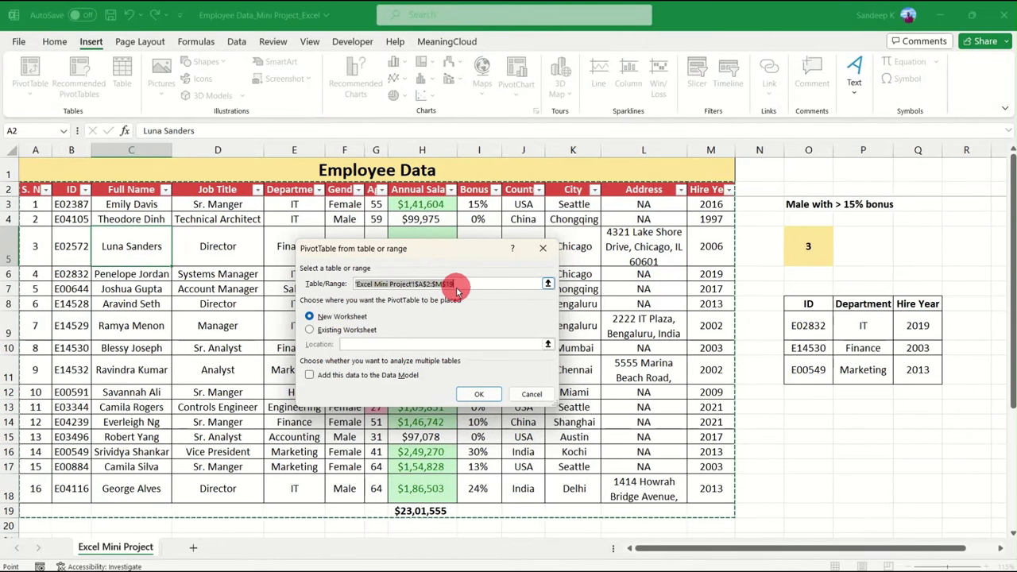
{"action": "left_click", "coordinate": [35, 189]}
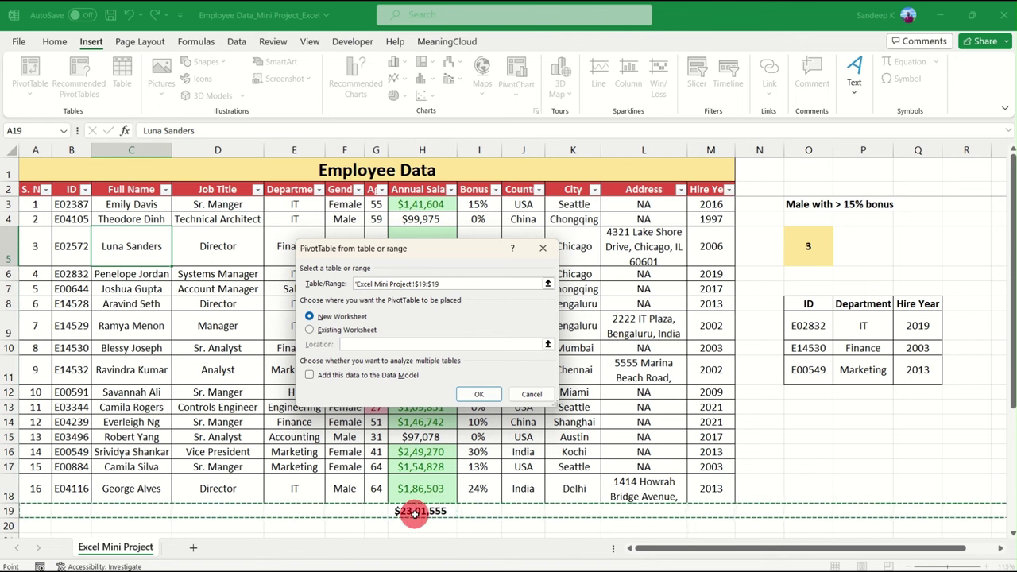
{"action": "left_click", "coordinate": [414, 513]}
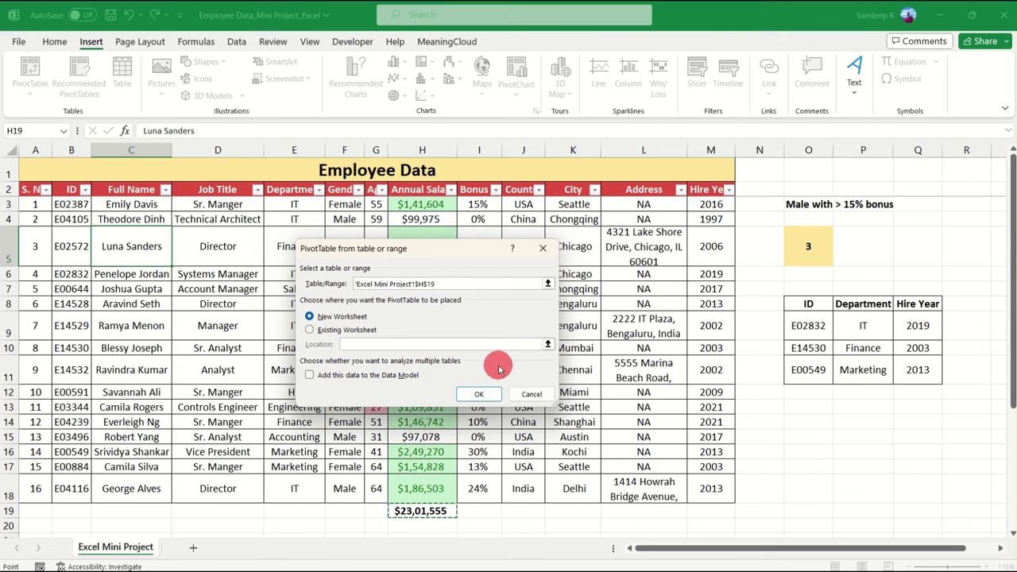
{"action": "left_click_drag", "start_coordinate": [449, 283], "coordinate": [344, 280]}
{"action": "key", "text": "BackSpace"}
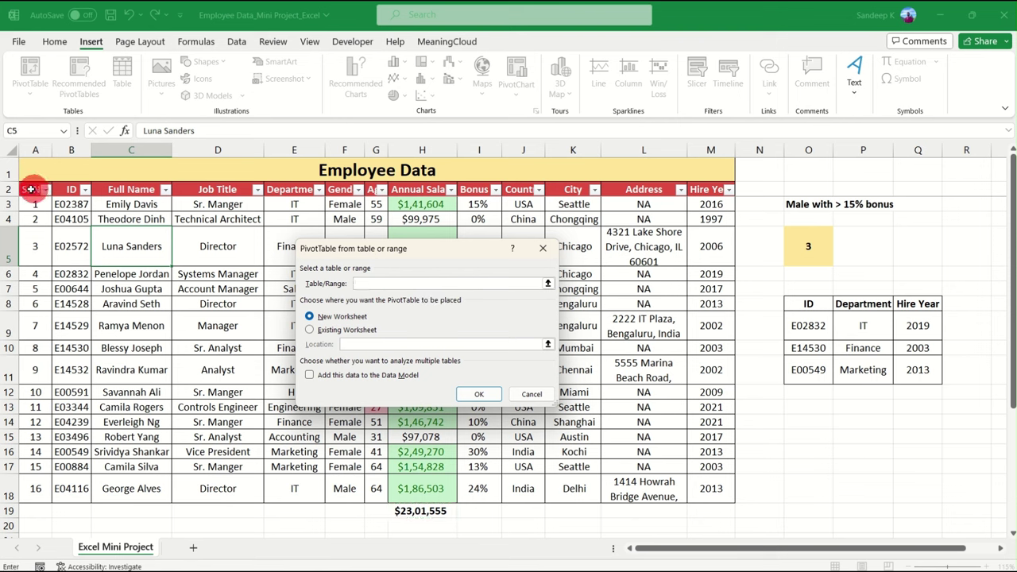
{"action": "left_click_drag", "start_coordinate": [30, 190], "coordinate": [708, 486]}
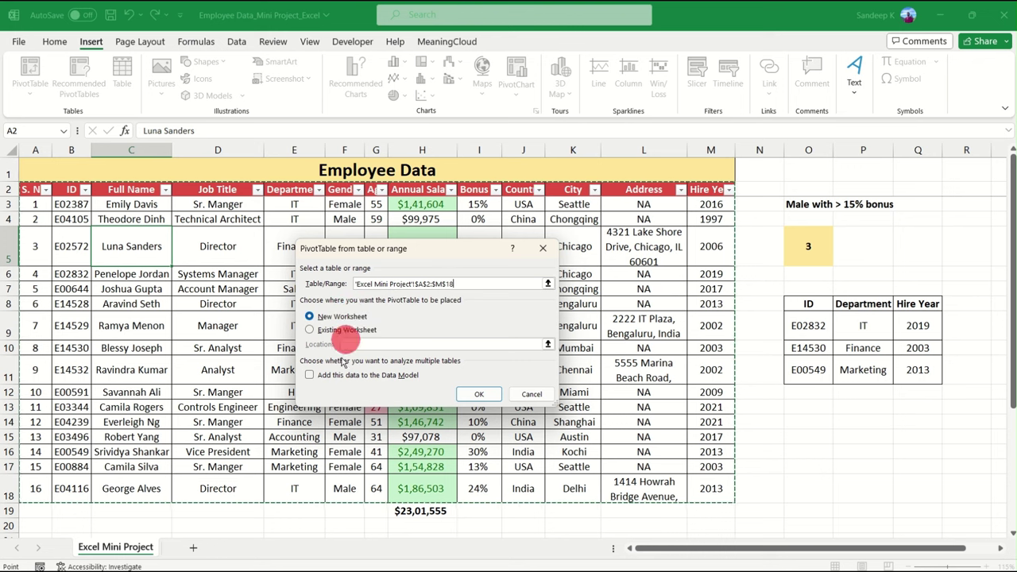
{"action": "left_click", "coordinate": [475, 395]}
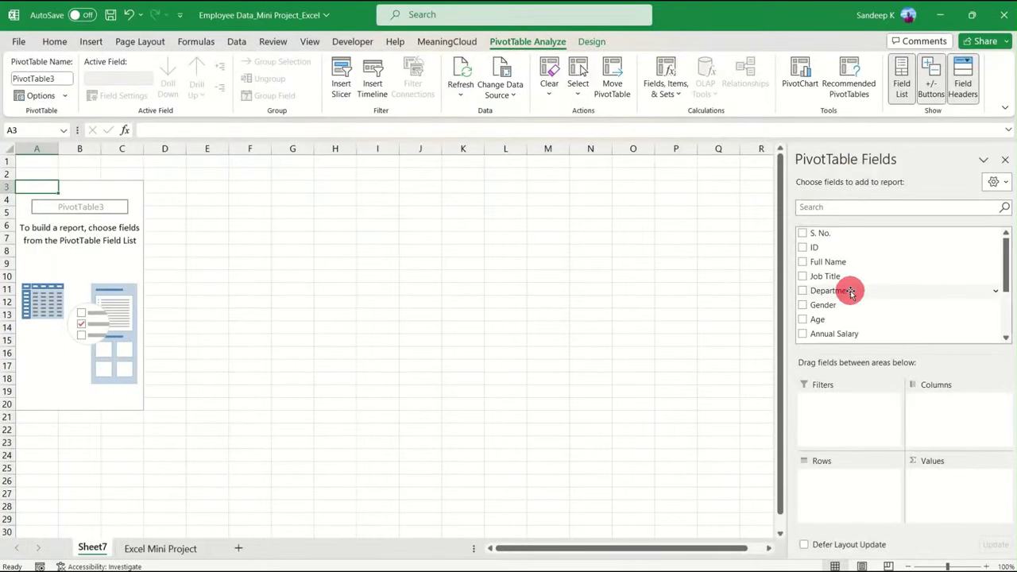
- Lay out the PivotTable with Department as rows, Age as values and Gender as the report filter
{"action": "key", "text": "alt+Tab"}
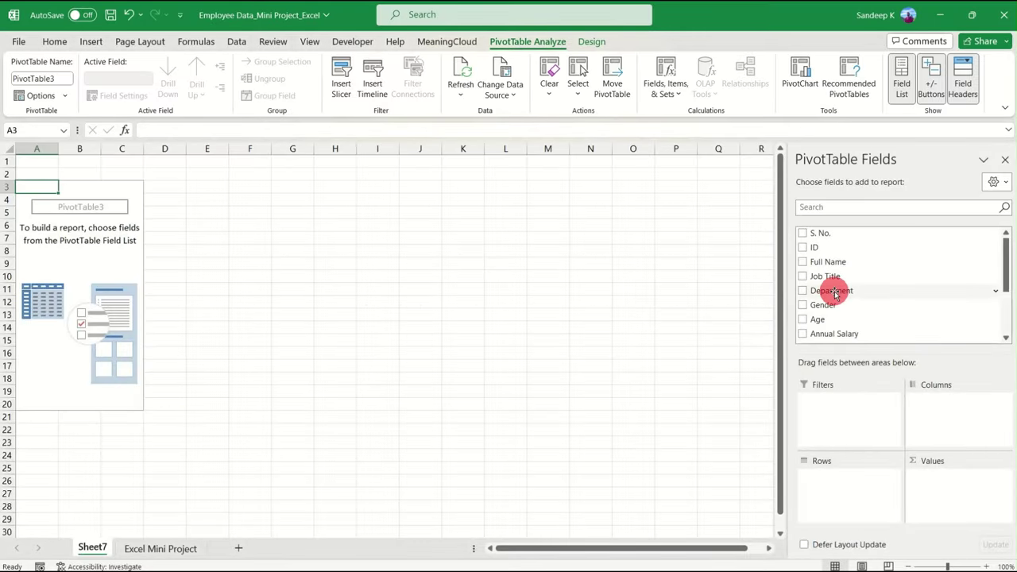
{"action": "left_click_drag", "start_coordinate": [835, 292], "coordinate": [835, 494]}
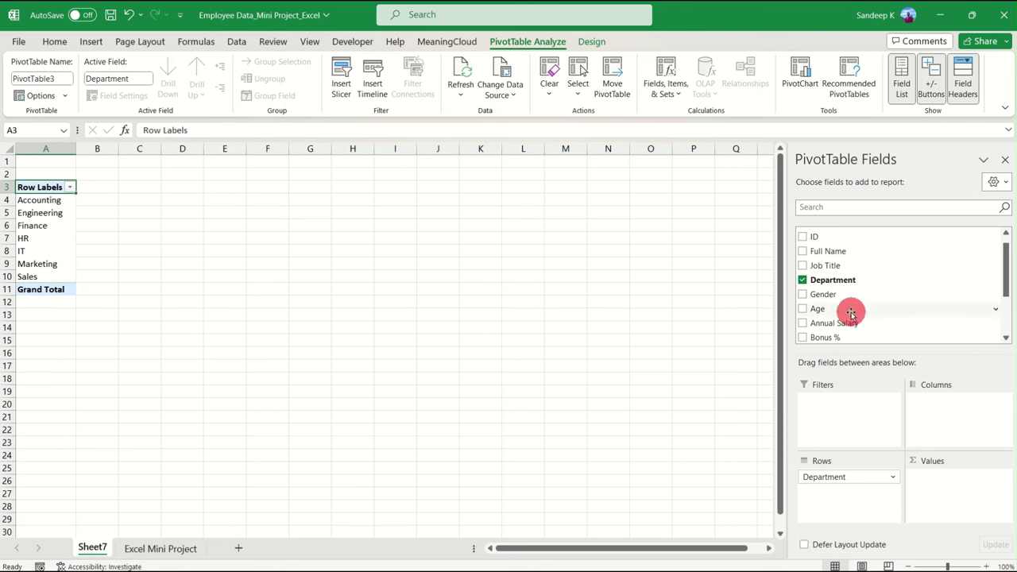
{"action": "left_click_drag", "start_coordinate": [851, 312], "coordinate": [970, 497]}
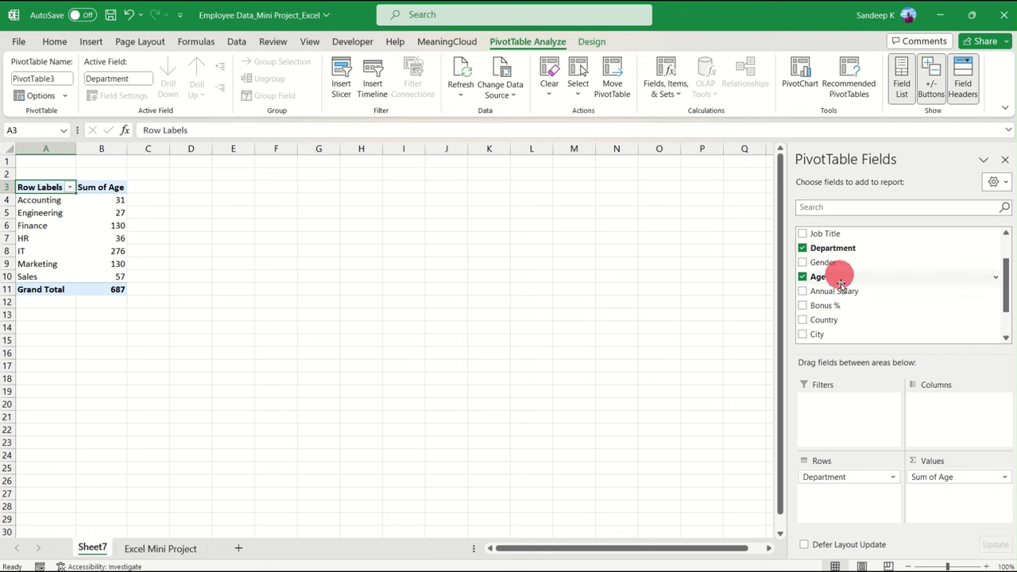
{"action": "scroll", "coordinate": [847, 290], "scroll_direction": "up", "scroll_amount": 1}
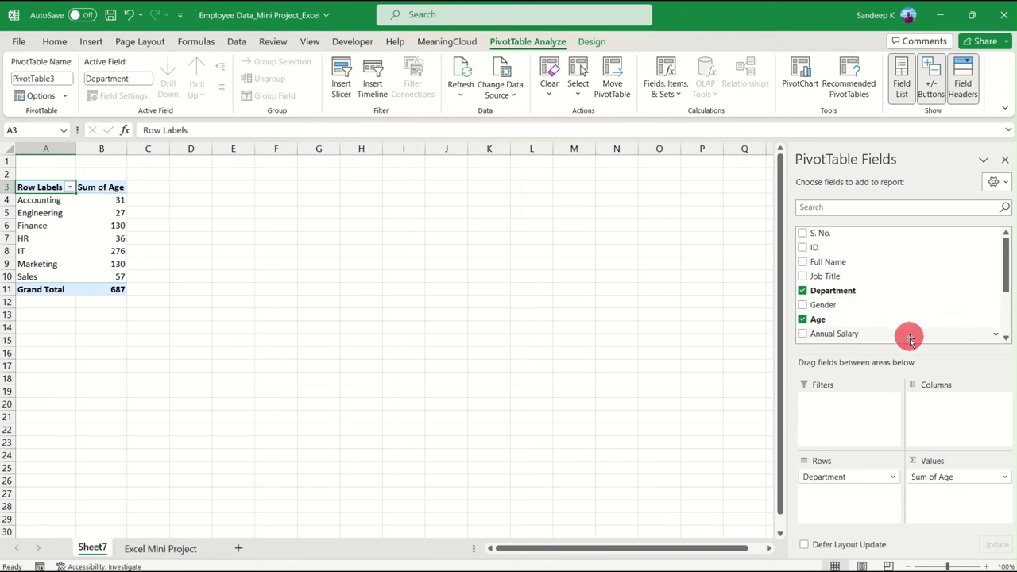
{"action": "left_click_drag", "start_coordinate": [824, 307], "coordinate": [835, 425]}
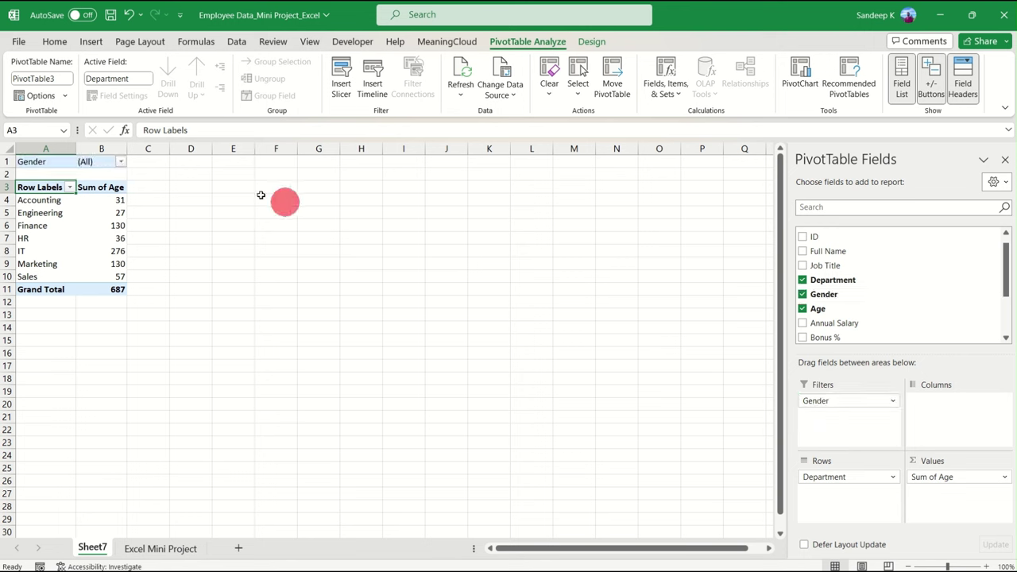
- Allow multiple items in the PivotTable's Gender filter and exclude Male so only Female employees are included
{"action": "left_click", "coordinate": [120, 162]}
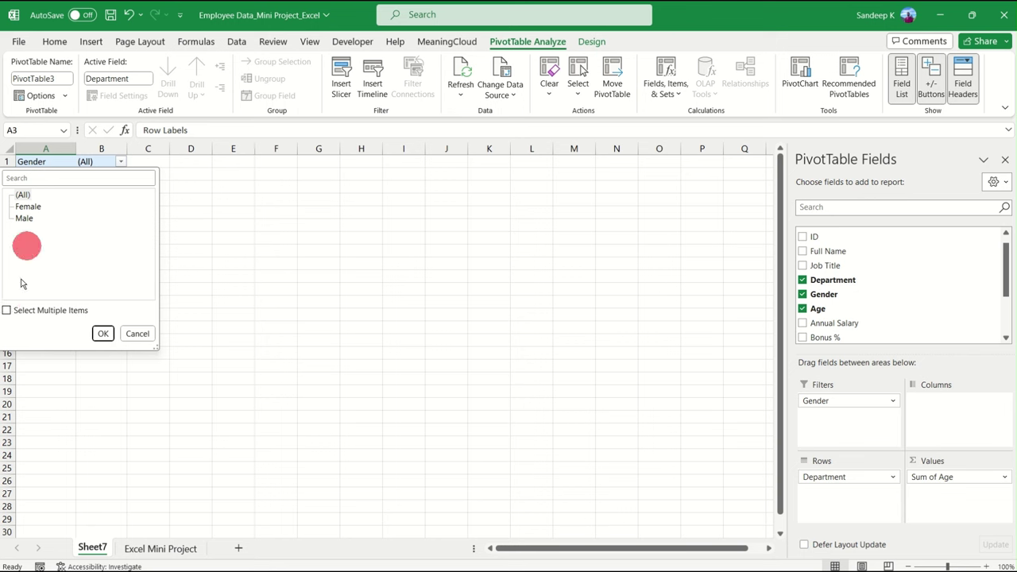
{"action": "left_click", "coordinate": [7, 310]}
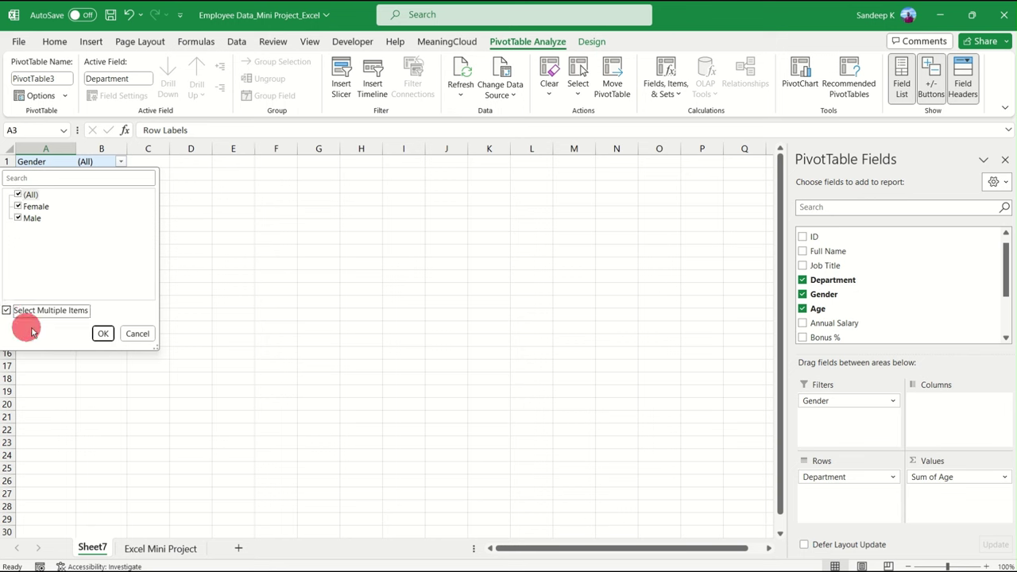
{"action": "left_click", "coordinate": [19, 219]}
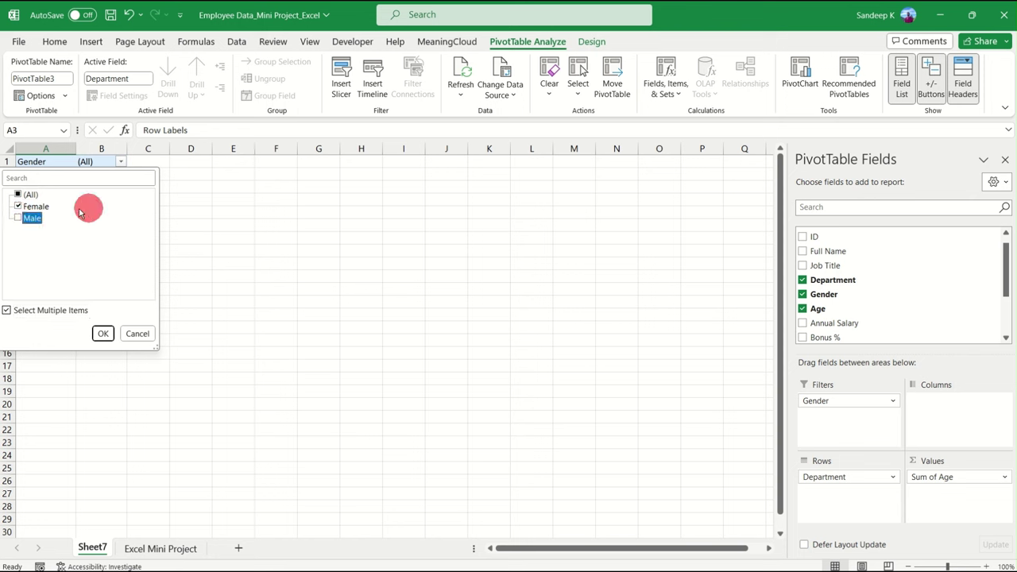
{"action": "left_click", "coordinate": [101, 333]}
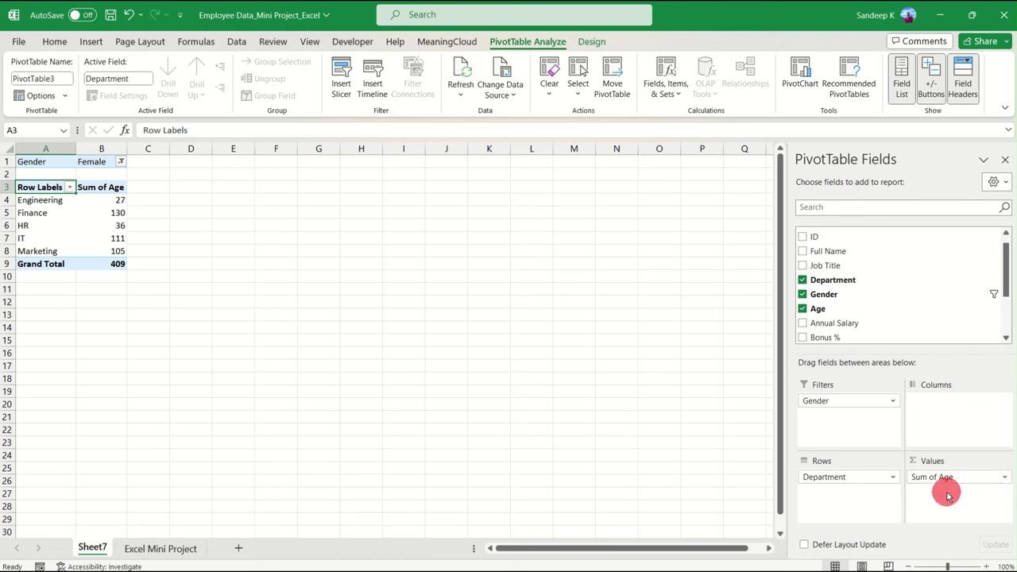
- Change the PivotTable's Age value field to summarize by Average
{"action": "left_click", "coordinate": [1005, 479]}
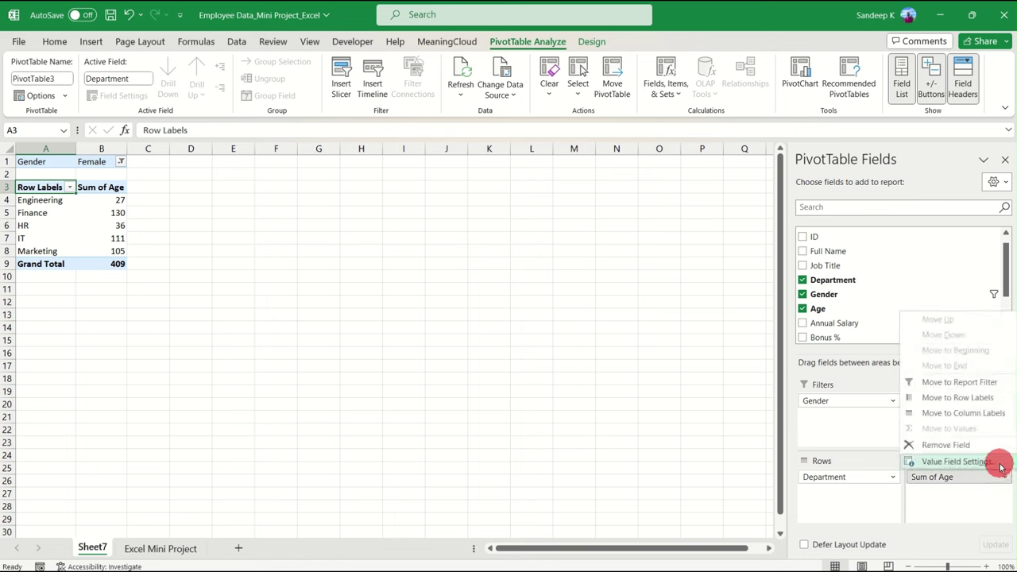
{"action": "left_click", "coordinate": [955, 462]}
{"action": "left_click_drag", "start_coordinate": [461, 212], "coordinate": [426, 184]}
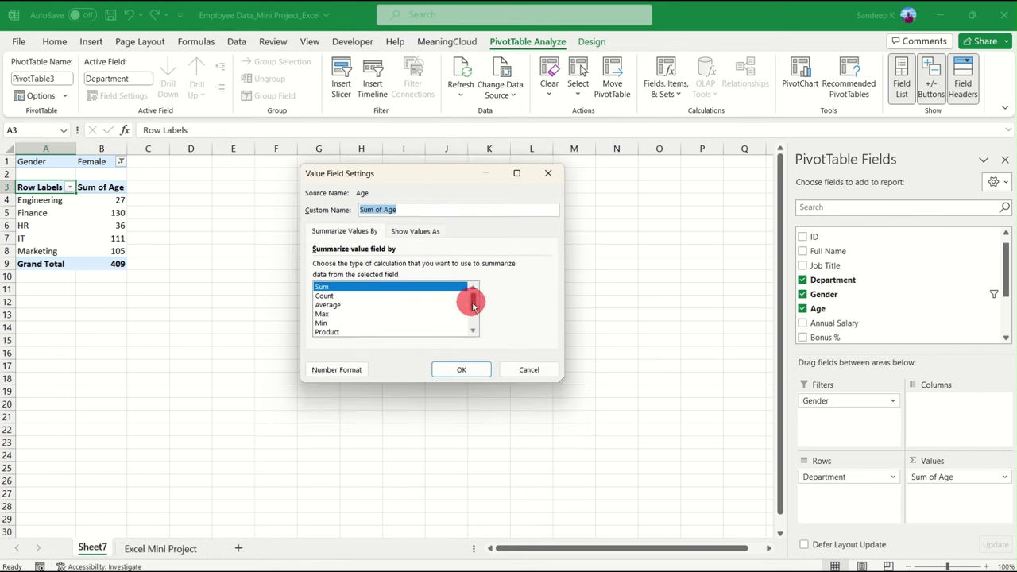
{"action": "left_click", "coordinate": [334, 305]}
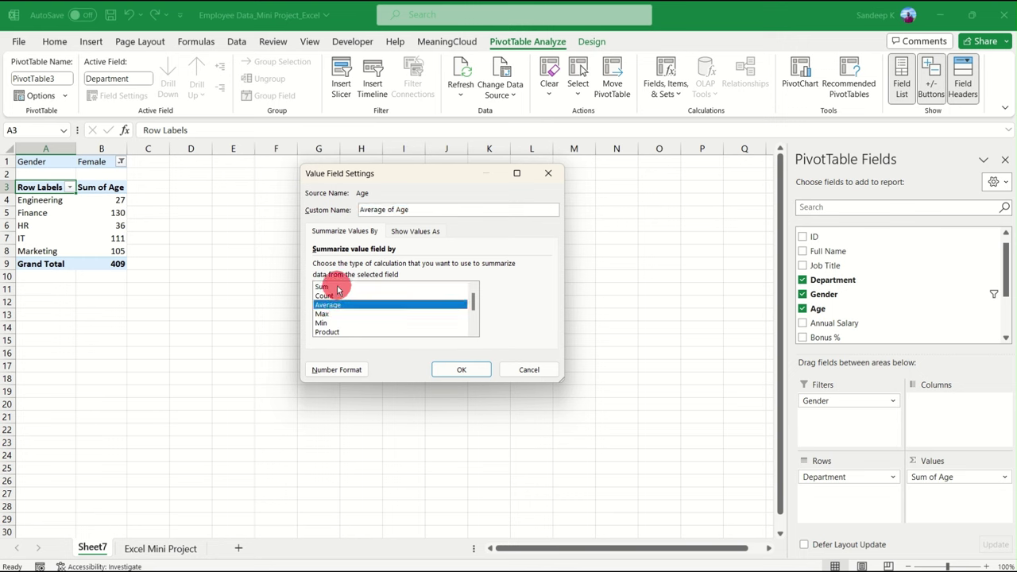
{"action": "left_click", "coordinate": [325, 287]}
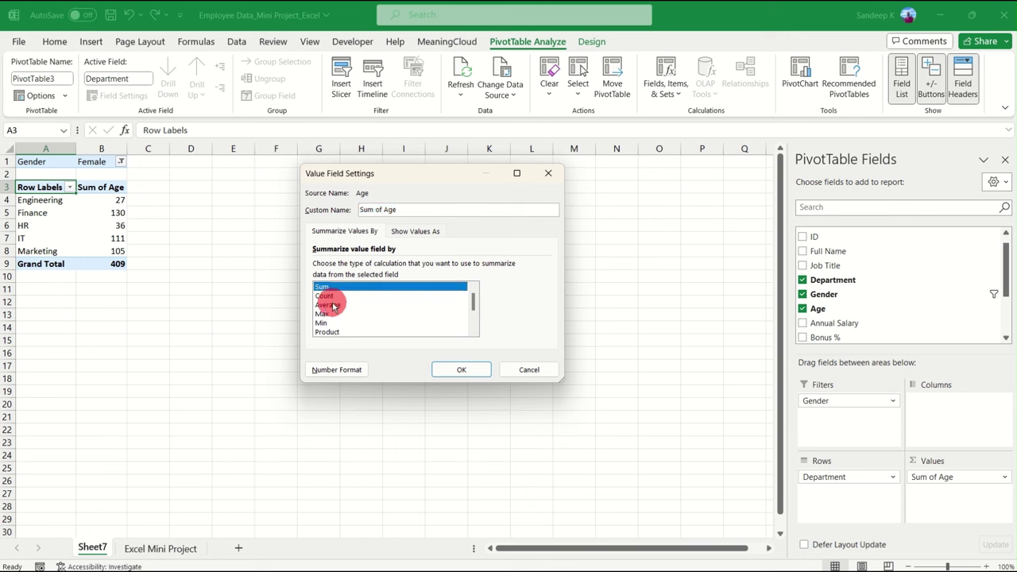
{"action": "left_click", "coordinate": [332, 305]}
{"action": "left_click", "coordinate": [467, 369]}
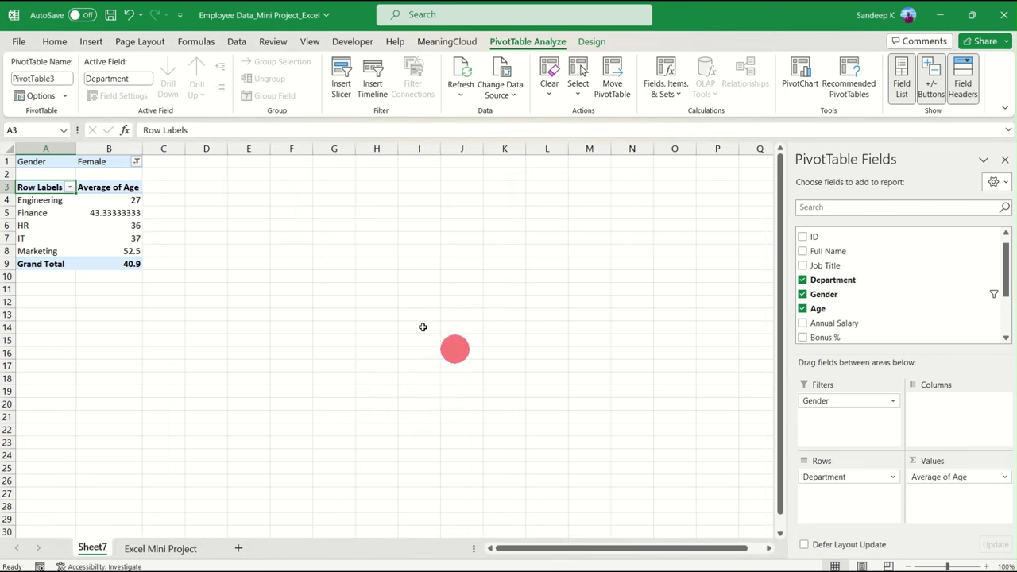
- Widen column B slightly and review the average age of female employees in each department
{"action": "double_click", "coordinate": [141, 148]}
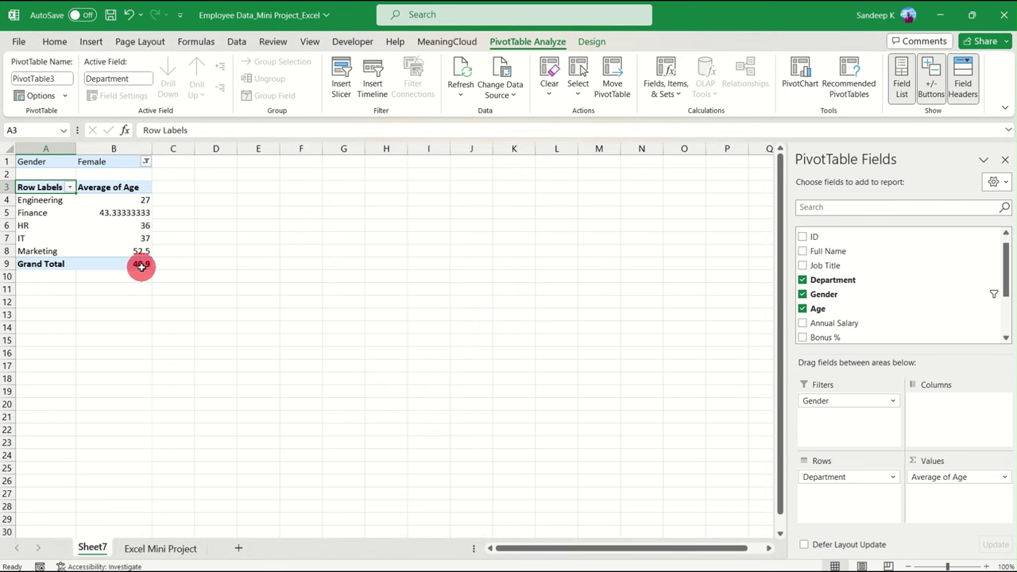
{"action": "scroll", "coordinate": [141, 267], "scroll_direction": "up", "scroll_amount": 6}
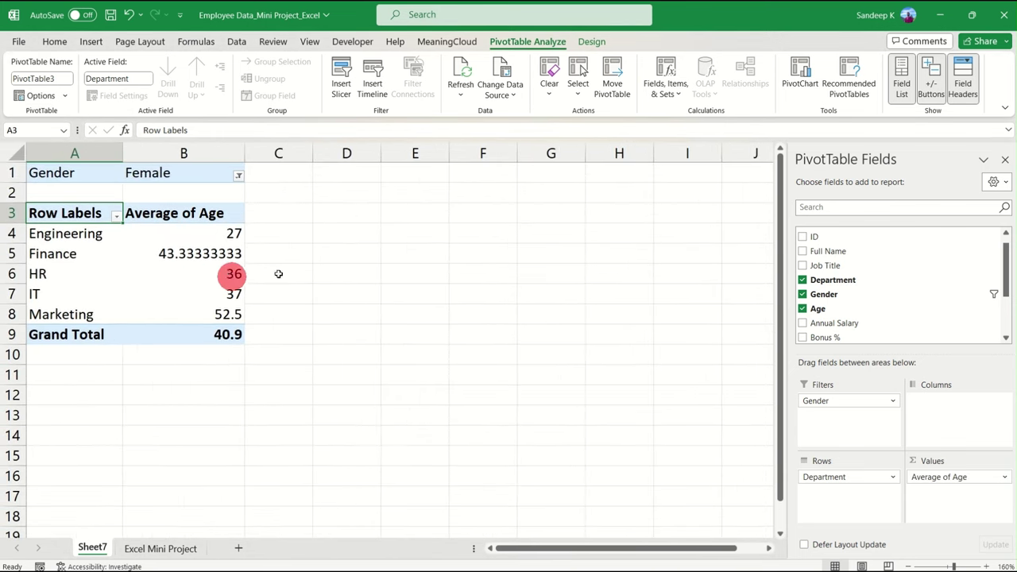
{"action": "left_click", "coordinate": [147, 173]}
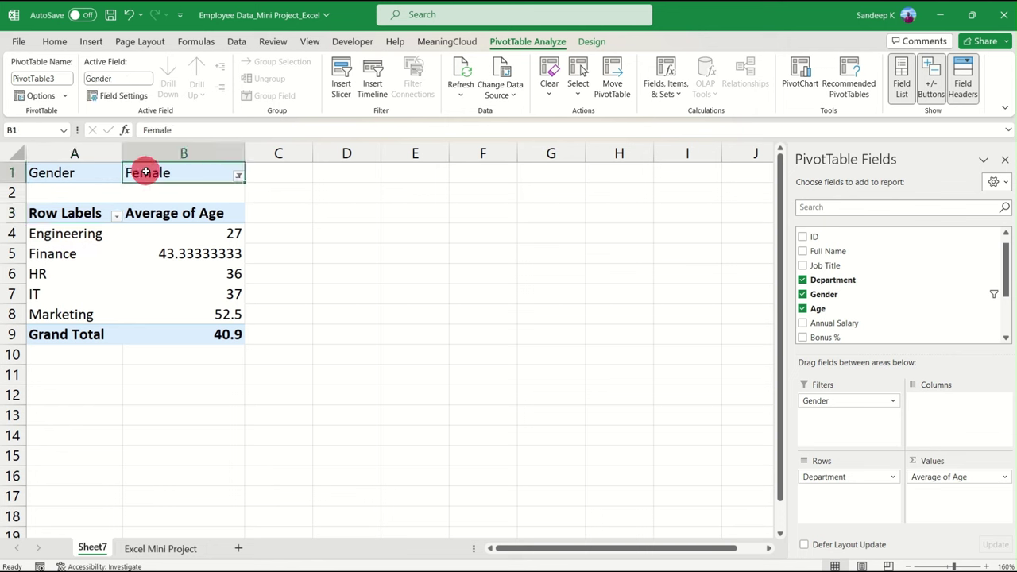
{"action": "left_click_drag", "start_coordinate": [73, 227], "coordinate": [76, 314]}
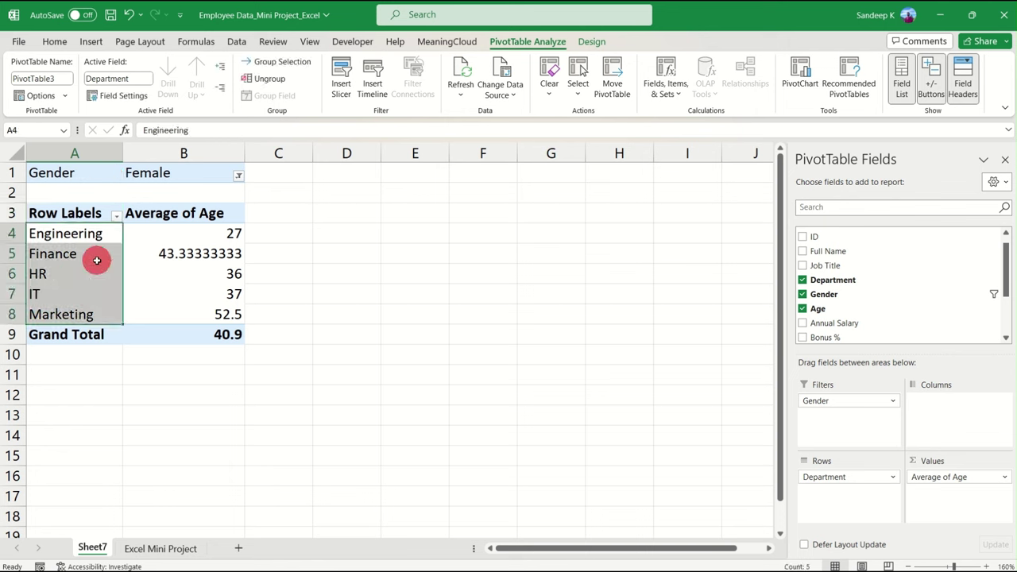
- Rename the PivotTable's Row Labels header in cell A3 to Department
{"action": "left_click_drag", "start_coordinate": [92, 244], "coordinate": [89, 307]}
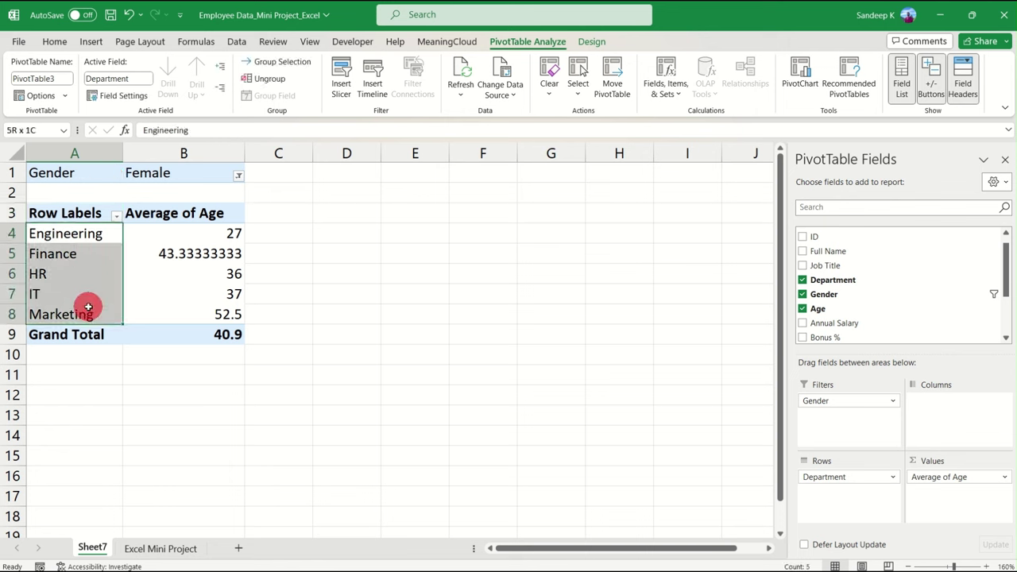
{"action": "left_click", "coordinate": [91, 278]}
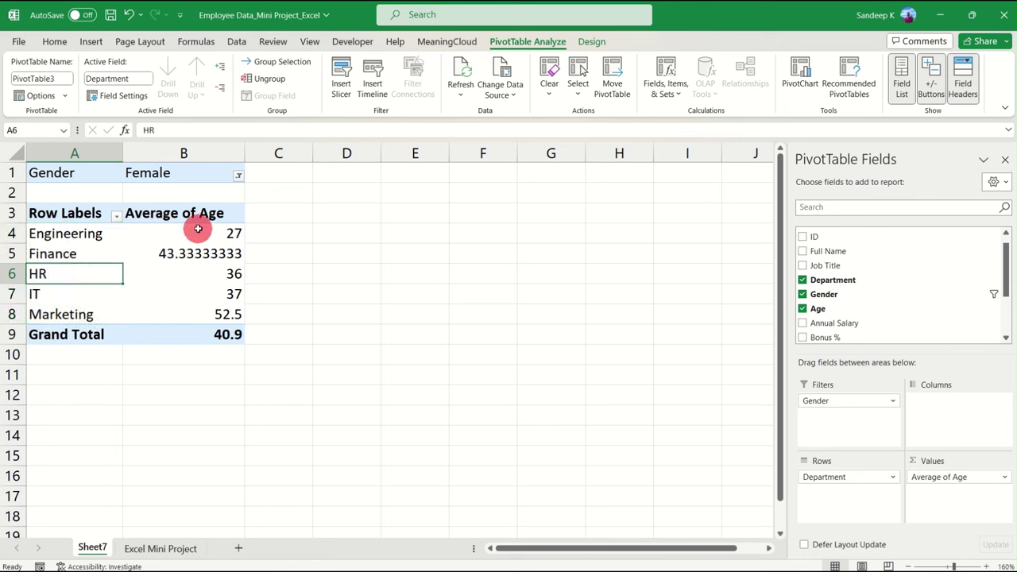
{"action": "left_click_drag", "start_coordinate": [198, 231], "coordinate": [199, 309]}
{"action": "double_click", "coordinate": [66, 212]}
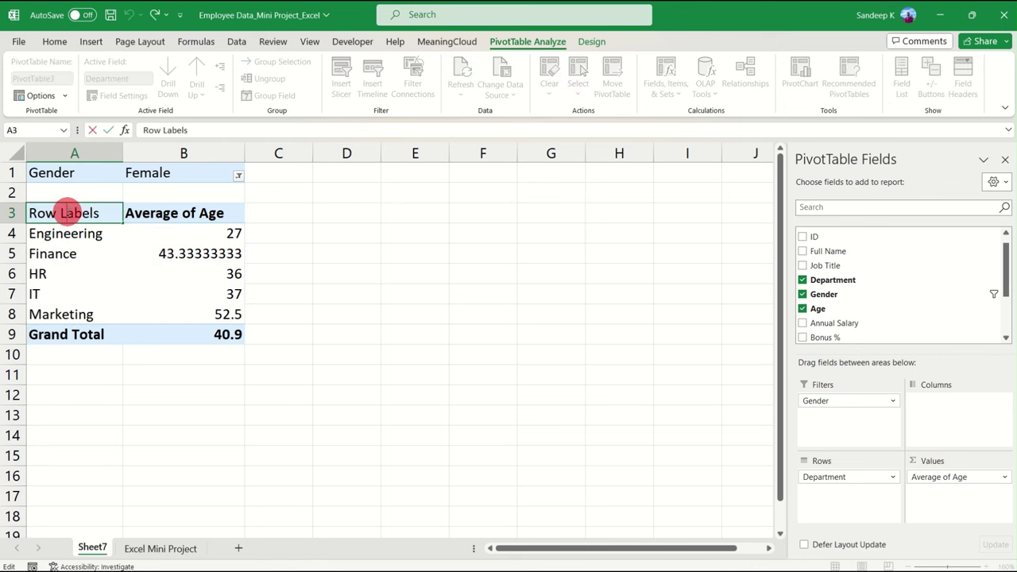
{"action": "type", "text": "Department"}
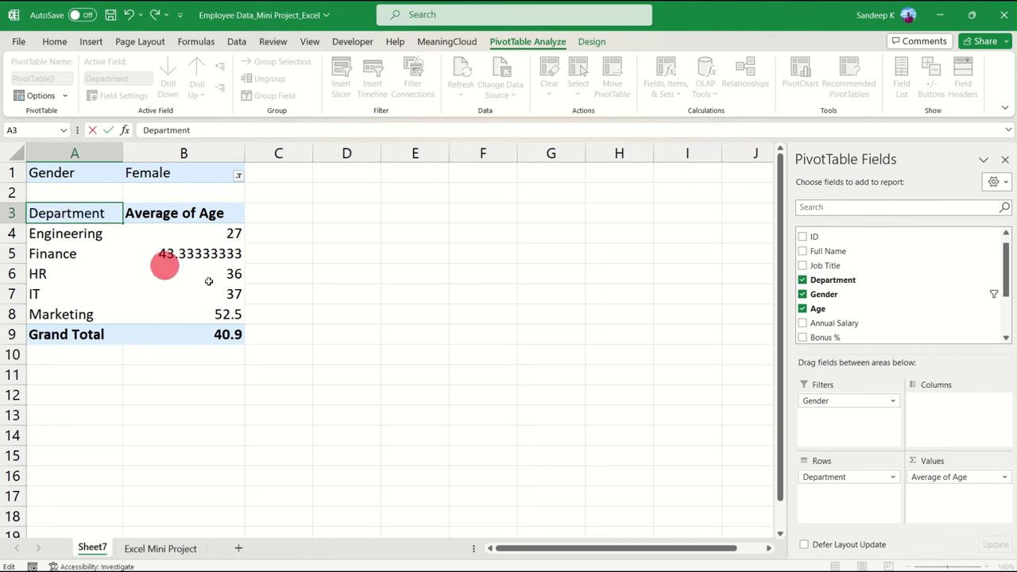
{"action": "left_click", "coordinate": [169, 267]}
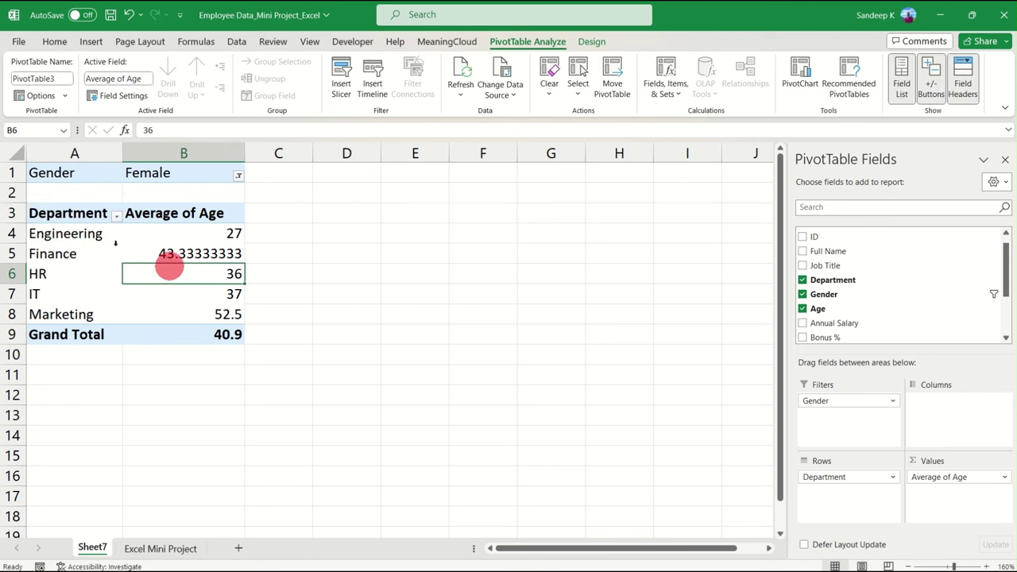
{"action": "left_click", "coordinate": [61, 215]}
- Review the female average age per department and compare it with question 14 on the task slide
{"action": "left_click", "coordinate": [167, 171]}
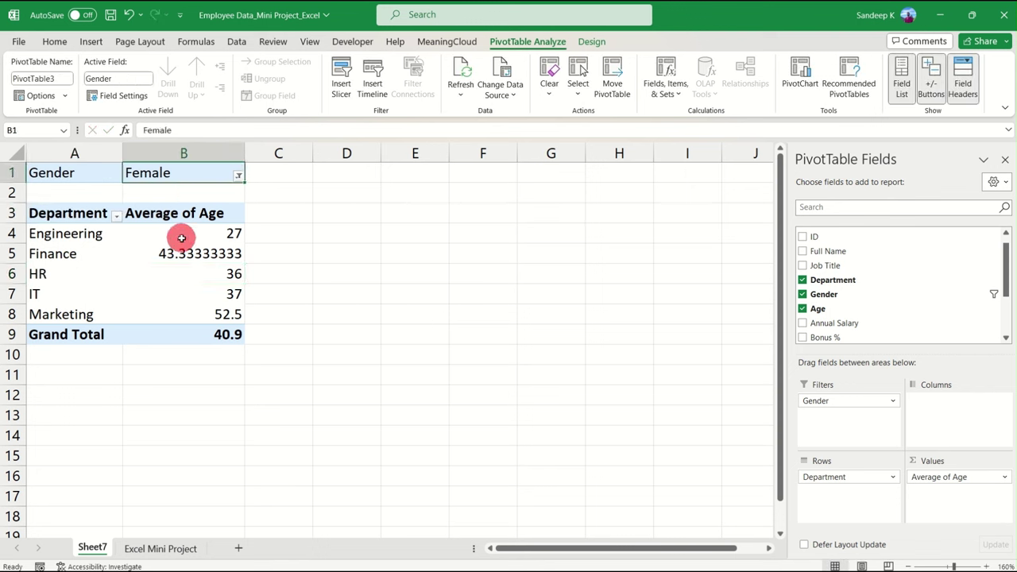
{"action": "left_click_drag", "start_coordinate": [182, 233], "coordinate": [205, 315]}
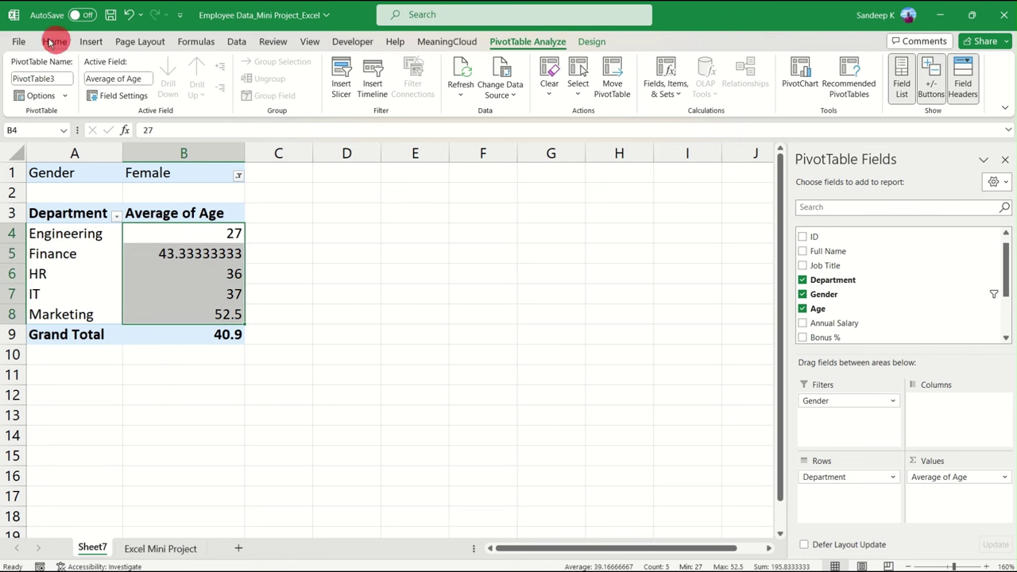
{"action": "left_click", "coordinate": [159, 236]}
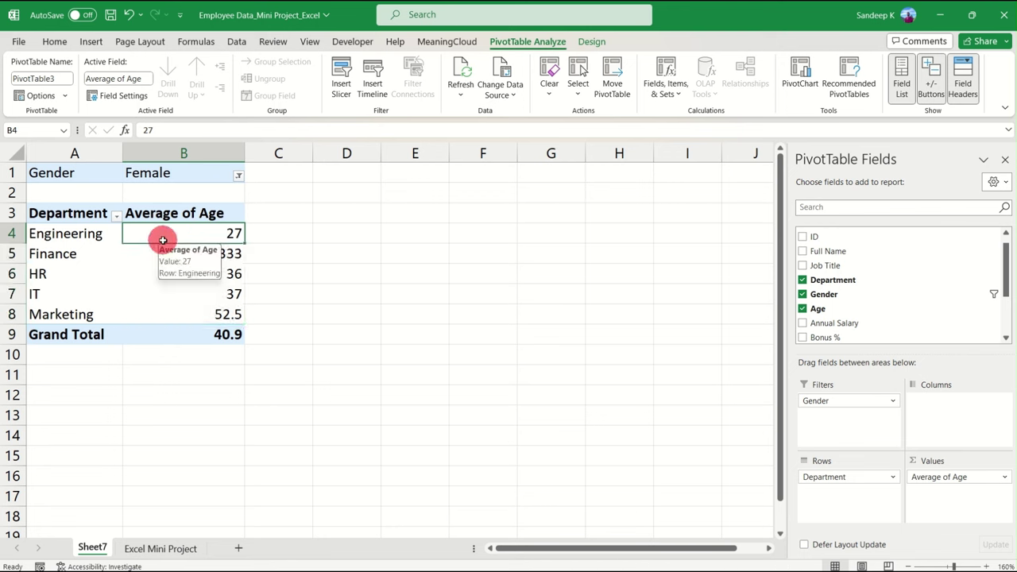
{"action": "left_click_drag", "start_coordinate": [69, 229], "coordinate": [213, 304]}
{"action": "left_click", "coordinate": [205, 275]}
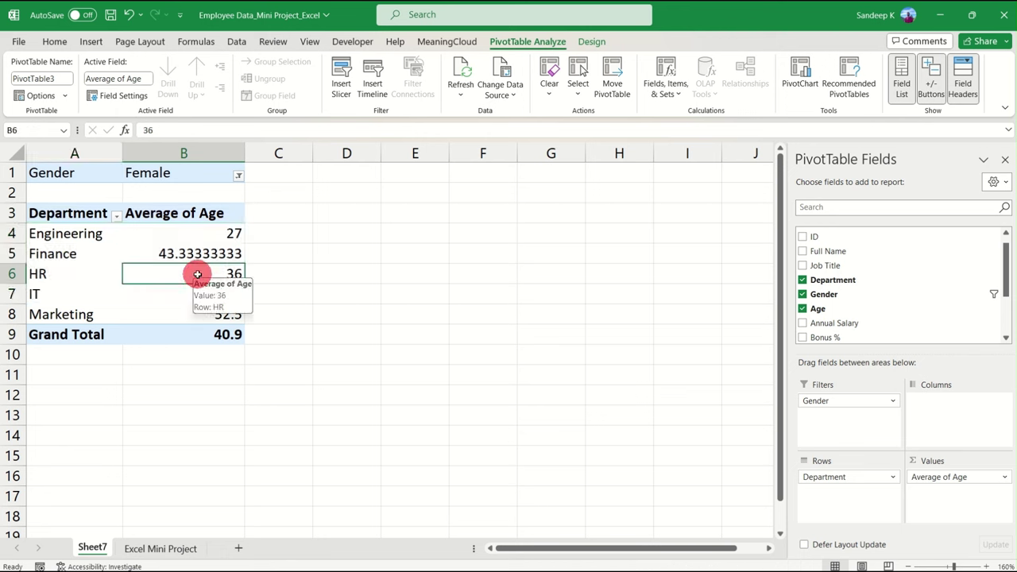
{"action": "key", "text": "alt+Tab"}
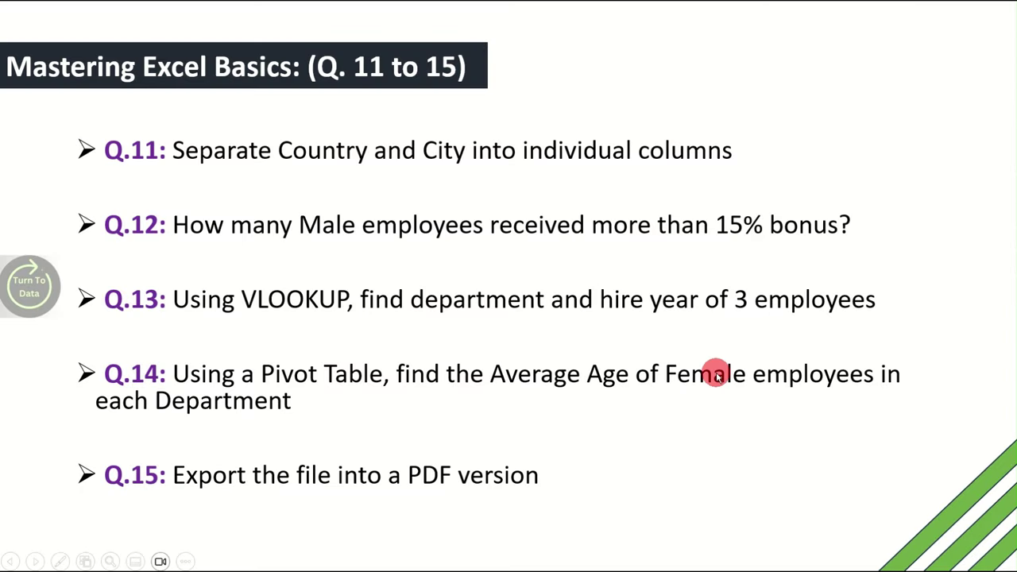
{"action": "key", "text": "alt+Tab"}
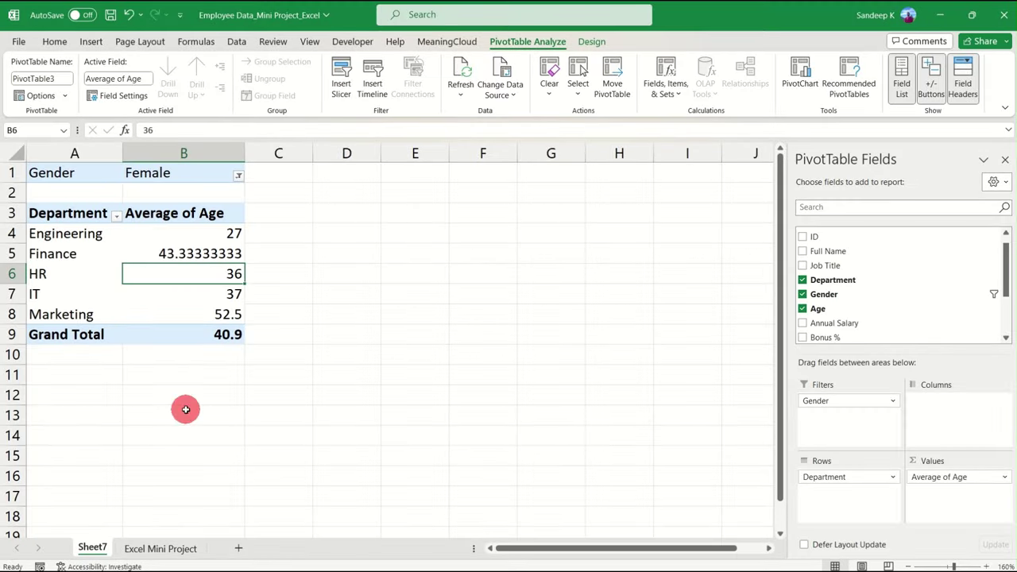
- Turn off the PivotTable's grand totals for rows and columns
{"action": "left_click_drag", "start_coordinate": [63, 334], "coordinate": [182, 334]}
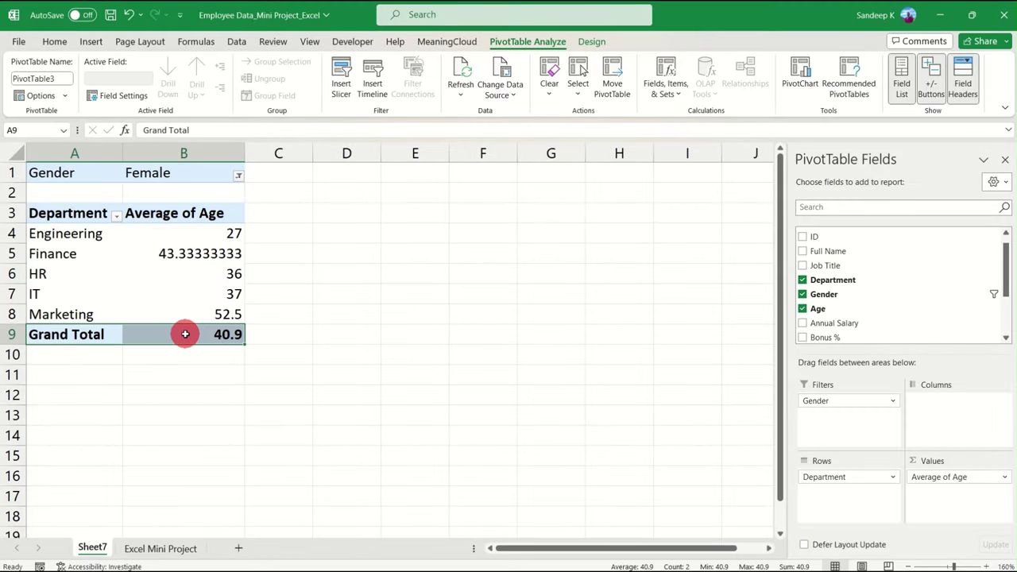
{"action": "left_click", "coordinate": [185, 333]}
{"action": "left_click", "coordinate": [84, 334]}
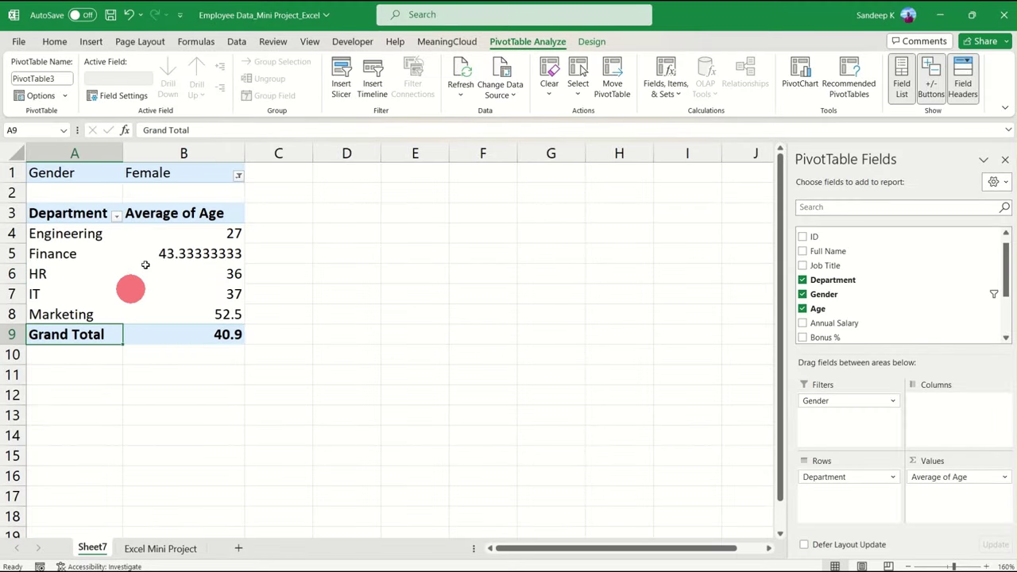
{"action": "left_click", "coordinate": [590, 43]}
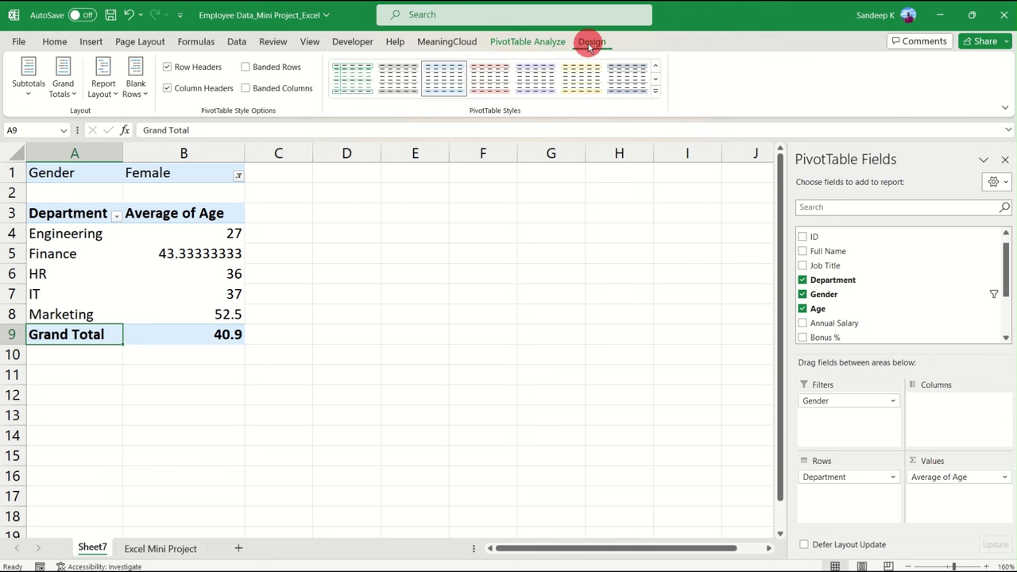
{"action": "left_click", "coordinate": [63, 79]}
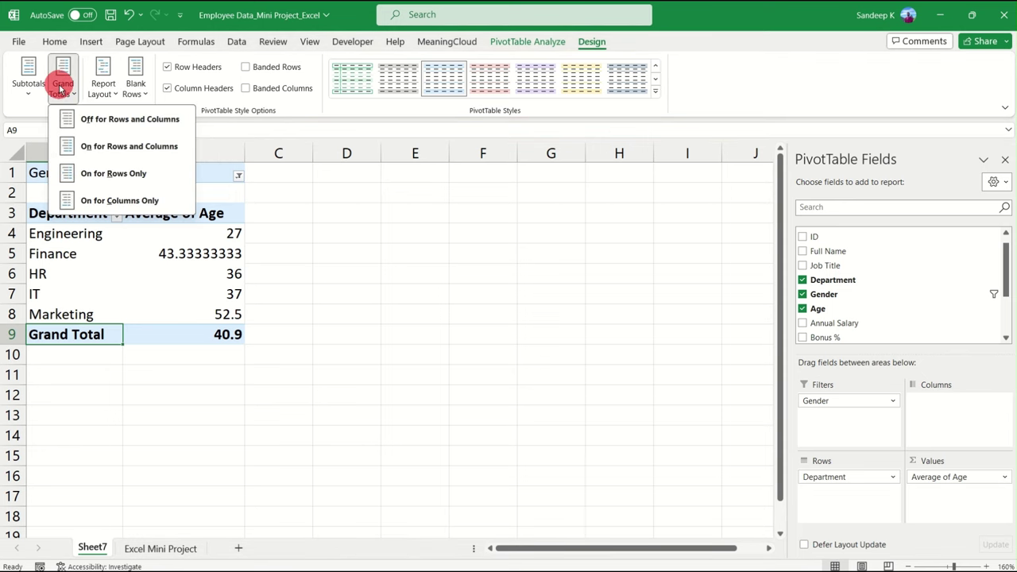
{"action": "left_click", "coordinate": [108, 119]}
- Check the departments and their average ages, and read question 15 on the task slide
{"action": "left_click", "coordinate": [67, 236]}
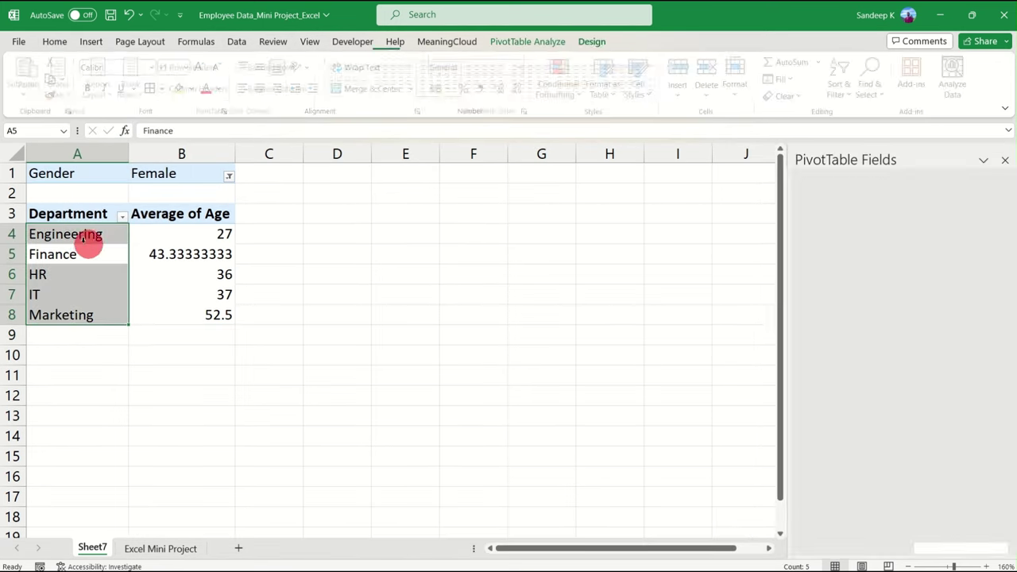
{"action": "left_click_drag", "start_coordinate": [204, 315], "coordinate": [201, 233]}
{"action": "left_click", "coordinate": [193, 254]}
{"action": "key", "text": "alt+Tab"}
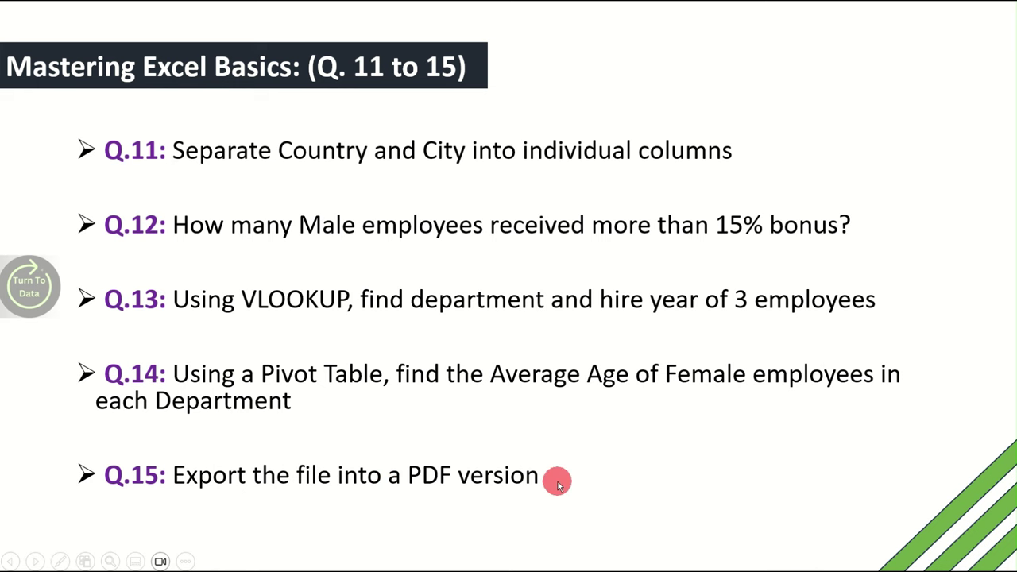
{"action": "key", "text": "alt+Tab"}
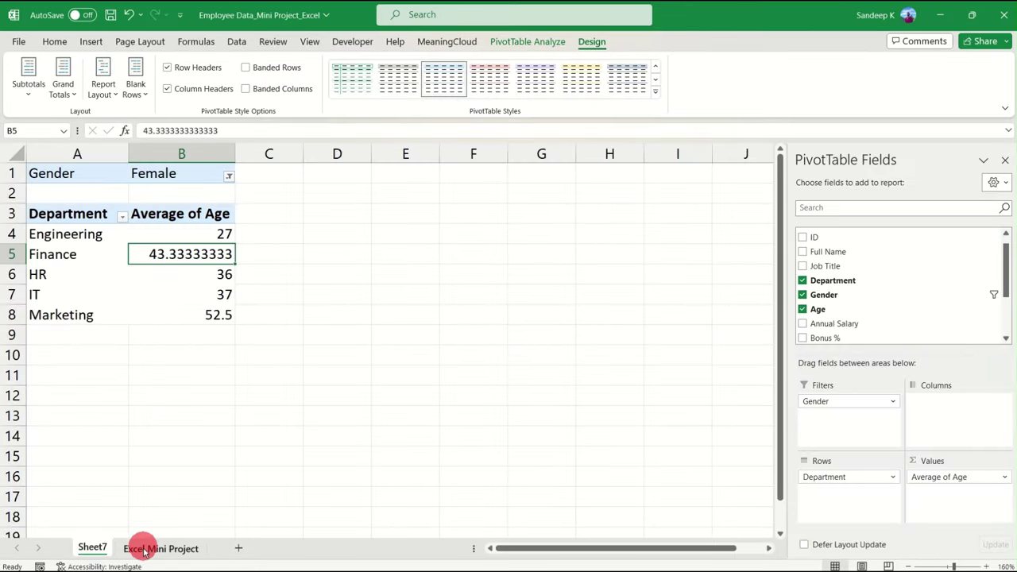
- Switch to the Excel Mini Project sheet and look over the Employee Data table
{"action": "left_click", "coordinate": [145, 551]}
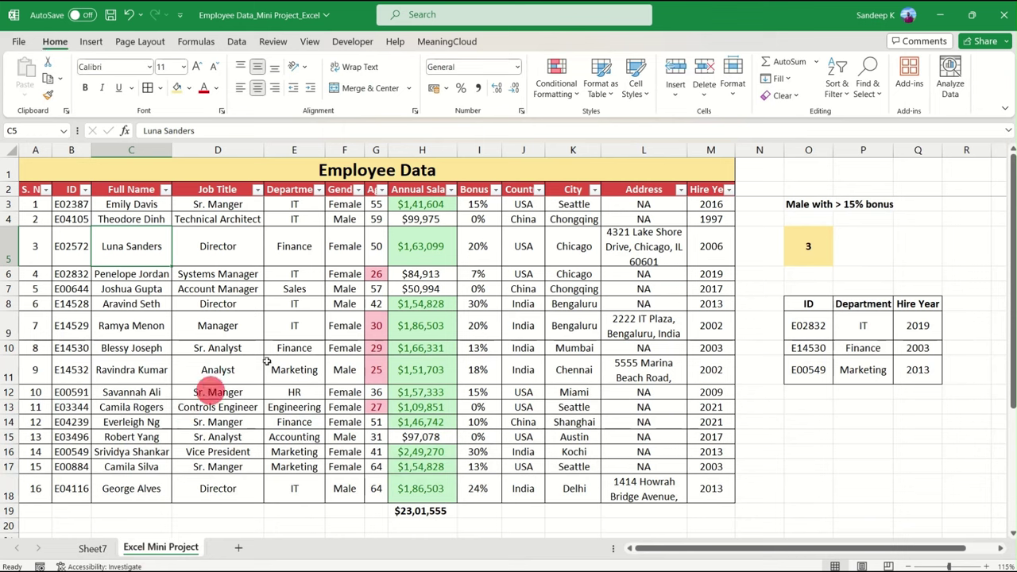
{"action": "left_click", "coordinate": [205, 204]}
{"action": "left_click_drag", "start_coordinate": [136, 166], "coordinate": [548, 405]}
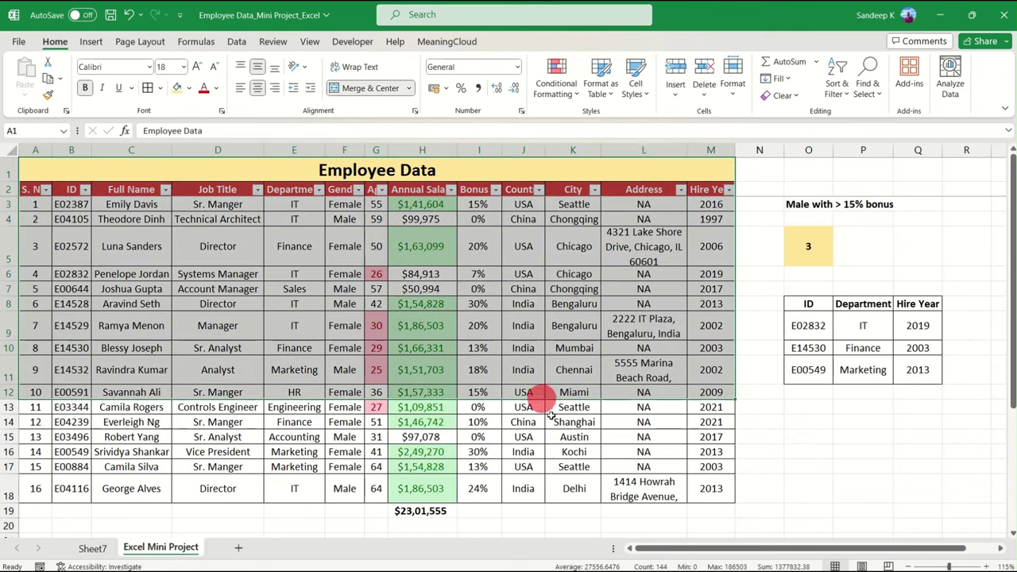
{"action": "left_click", "coordinate": [570, 436]}
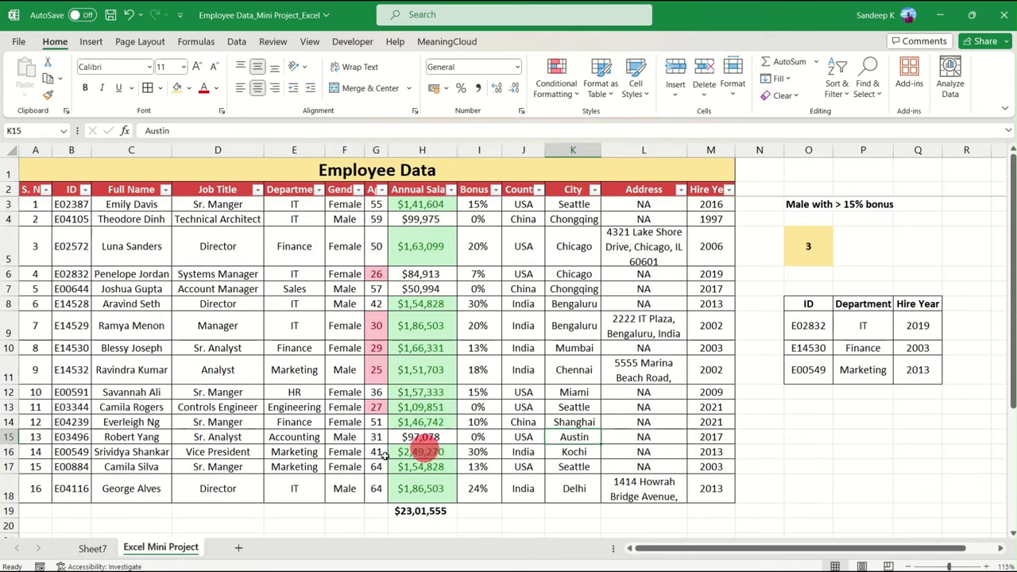
{"action": "left_click", "coordinate": [336, 327]}
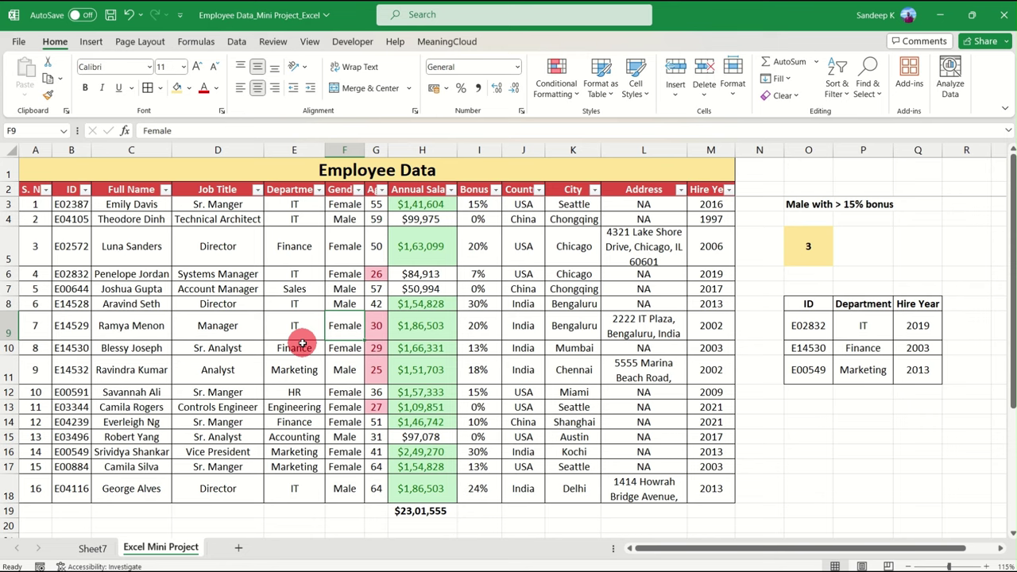
{"action": "left_click", "coordinate": [36, 44]}
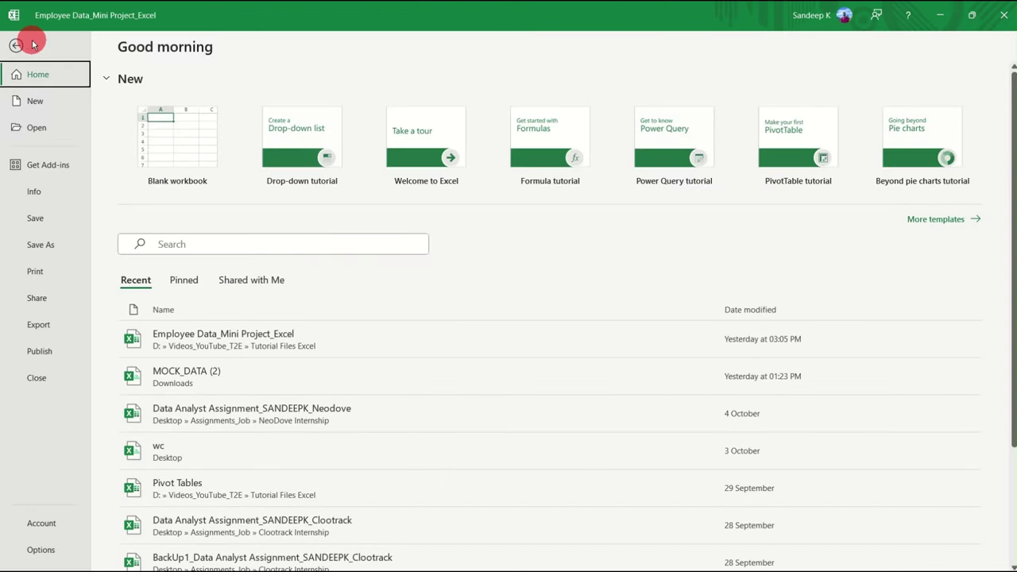
{"action": "left_click", "coordinate": [16, 47]}
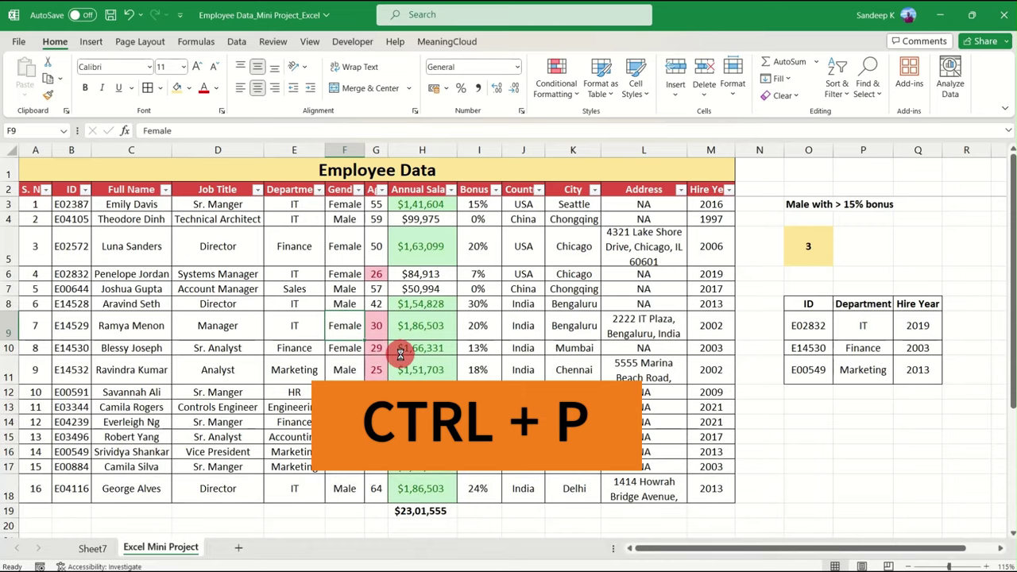
- Open the print preview of the Employee Data sheet and check how its columns split across the pages
{"action": "key", "text": "ctrl+p"}
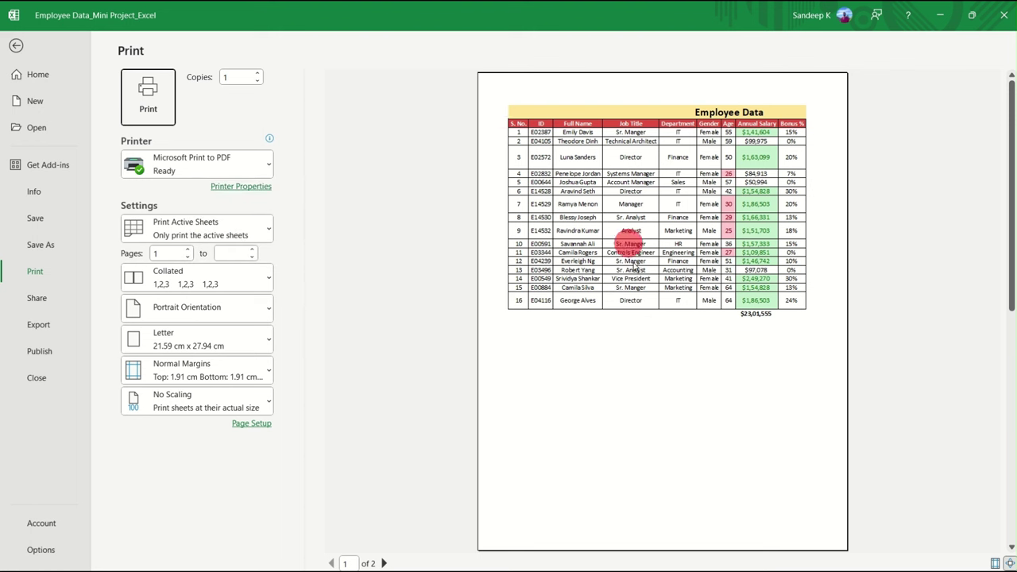
{"action": "left_click", "coordinate": [382, 563]}
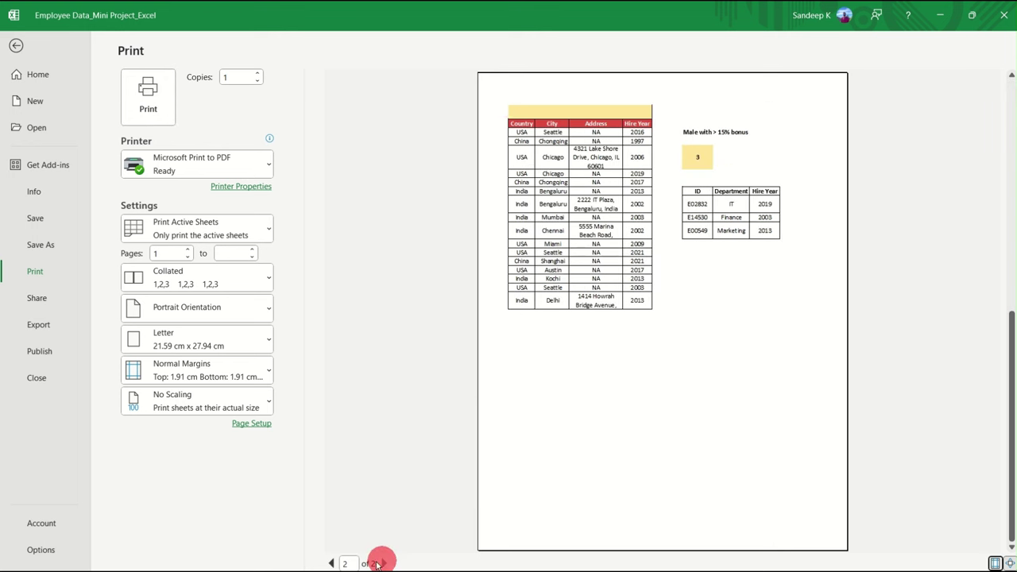
{"action": "left_click", "coordinate": [332, 563]}
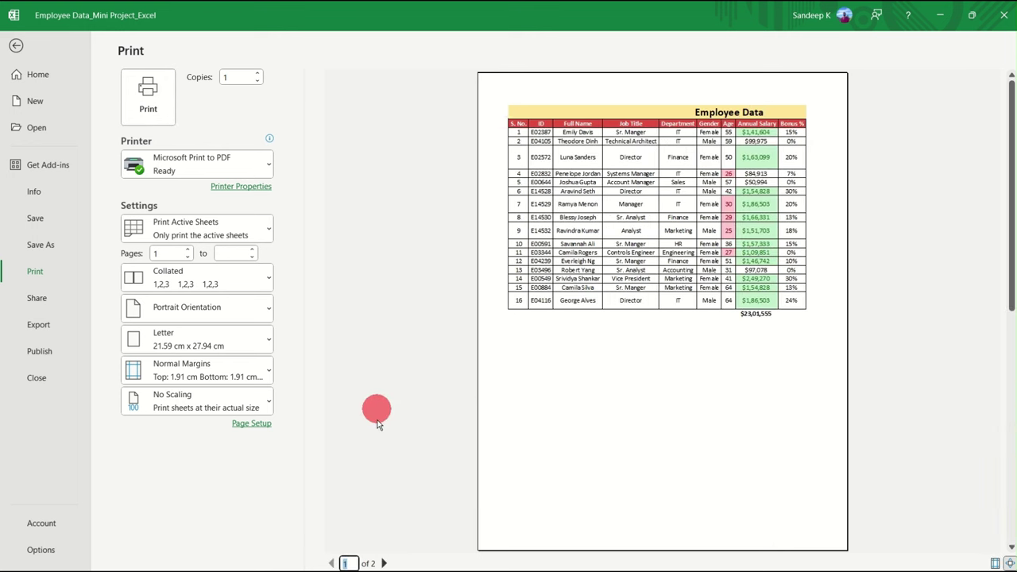
{"action": "left_click", "coordinate": [383, 562]}
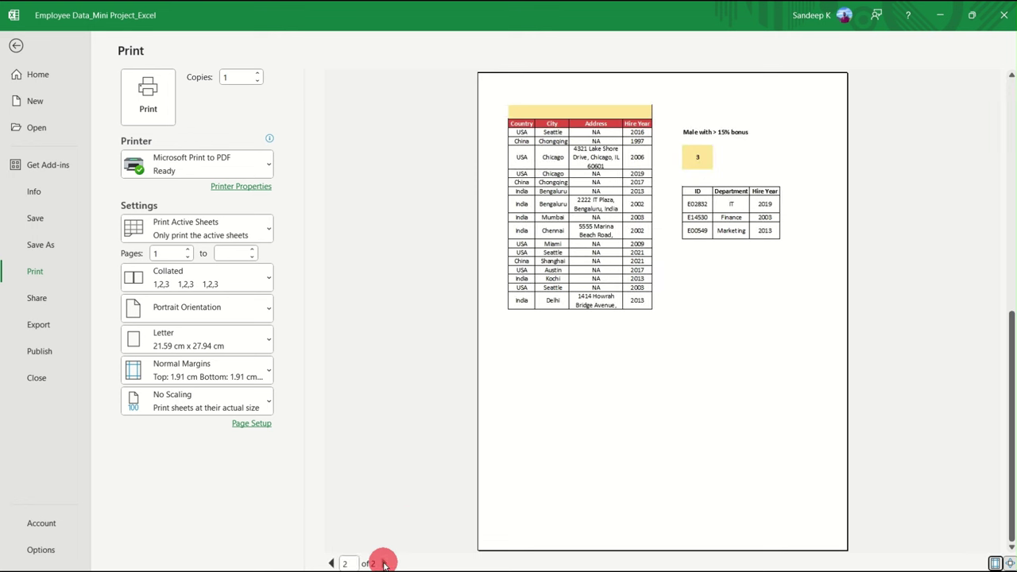
{"action": "left_click", "coordinate": [332, 564]}
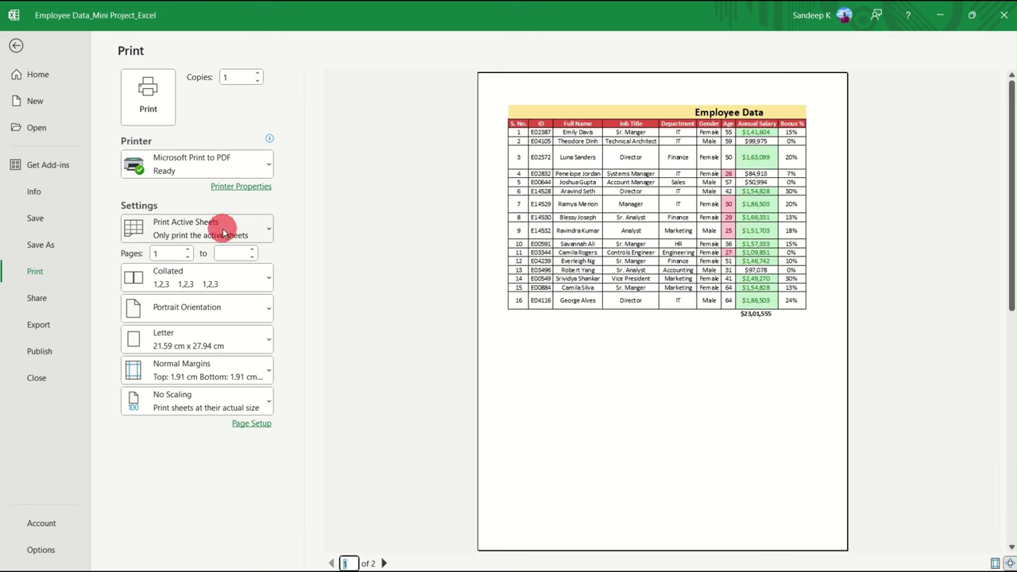
- Set the print scaling to Fit All Columns on One Page
{"action": "left_click", "coordinate": [268, 409]}
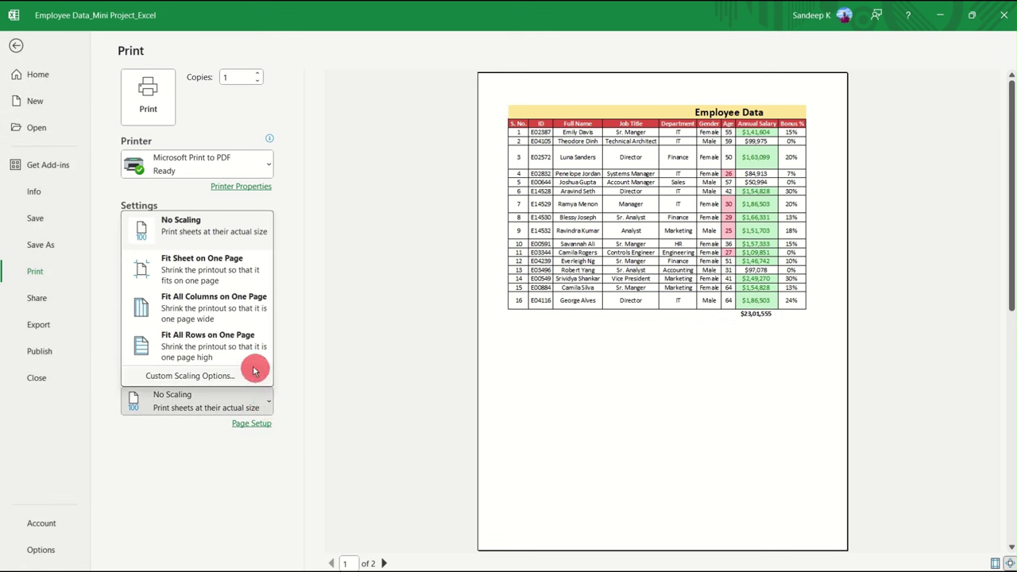
{"action": "left_click", "coordinate": [223, 306]}
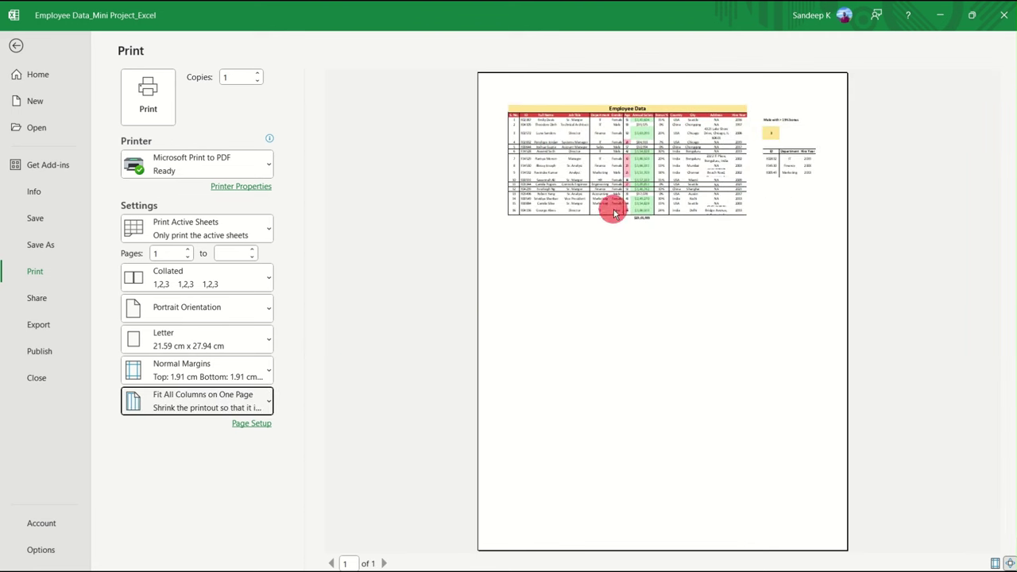
{"action": "left_click", "coordinate": [360, 340]}
- Print the Employee Data sheet to a PDF file named PDF Version_Mini Project, saved on the Desktop
{"action": "left_click", "coordinate": [148, 97]}
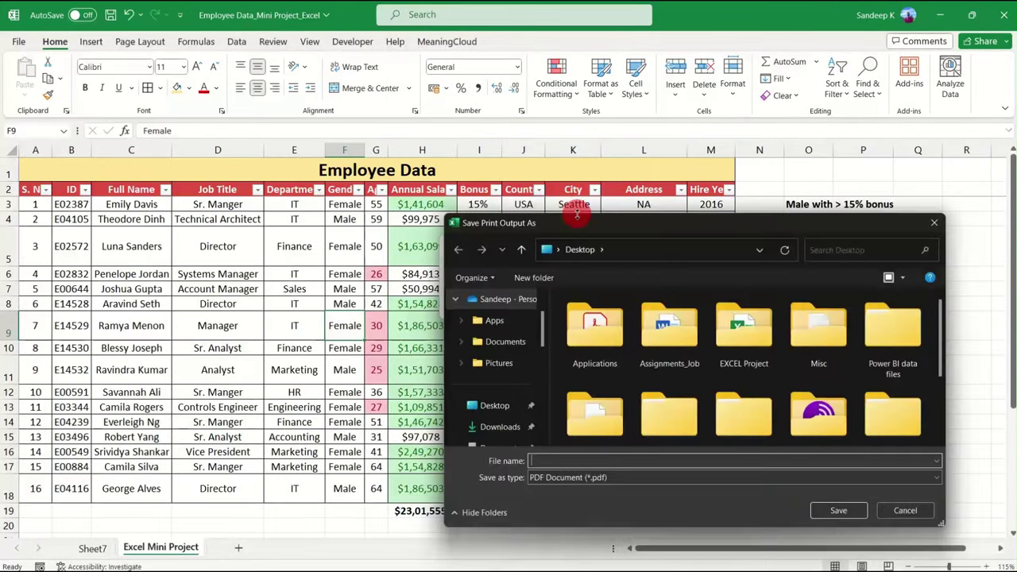
{"action": "left_click_drag", "start_coordinate": [570, 228], "coordinate": [393, 124]}
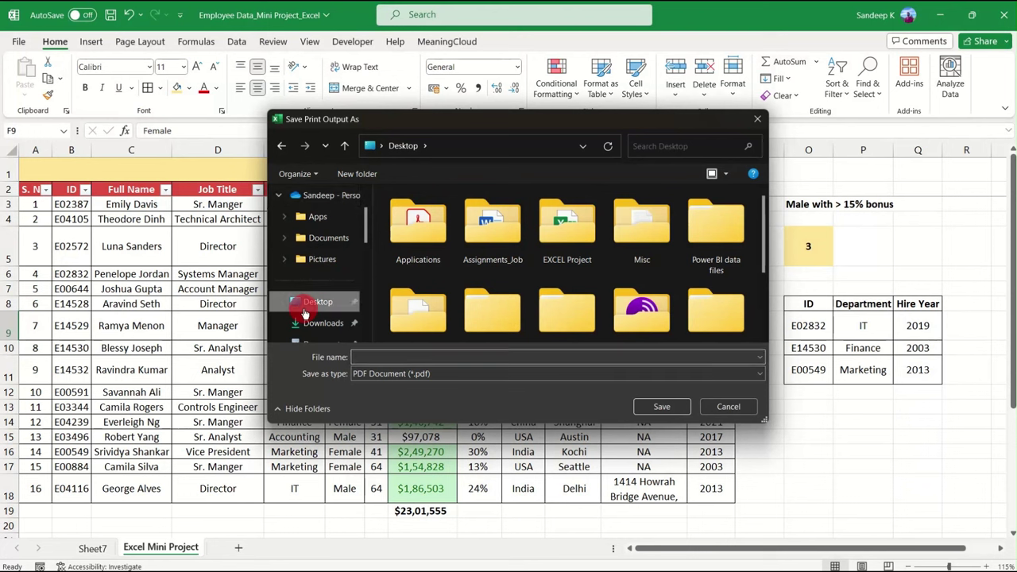
{"action": "left_click", "coordinate": [390, 358]}
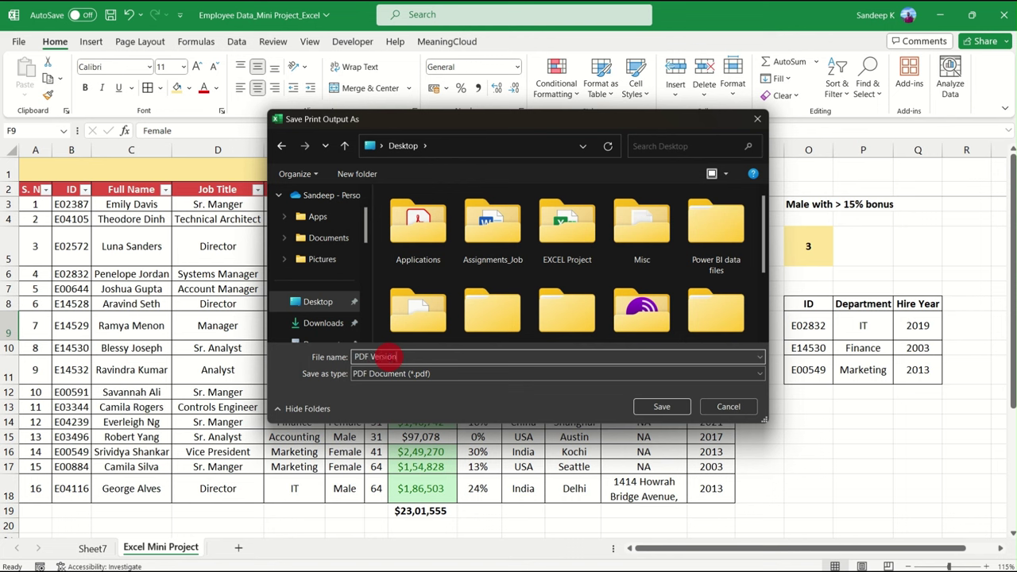
{"action": "type", "text": "roject"}
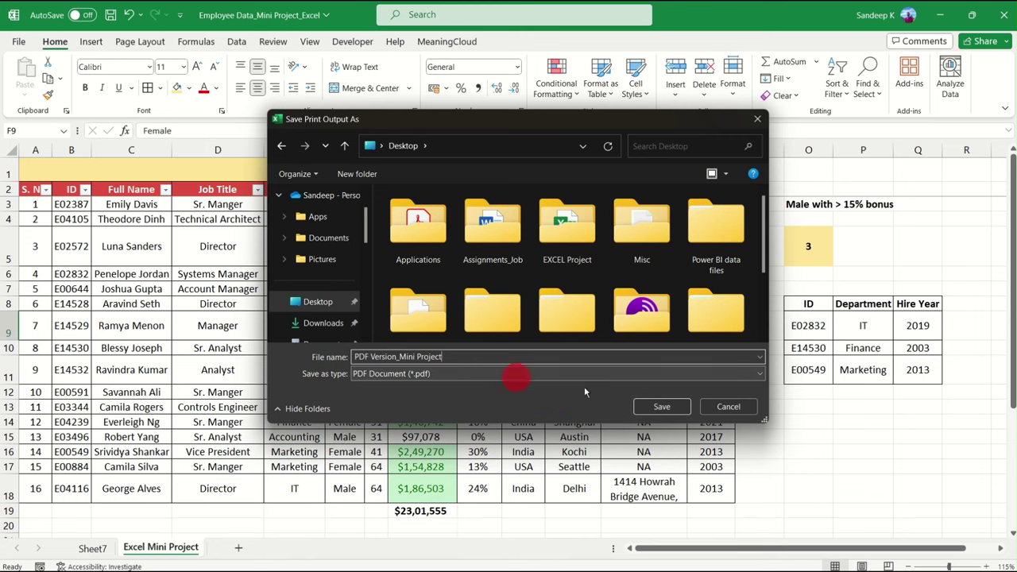
{"action": "left_click", "coordinate": [652, 405]}
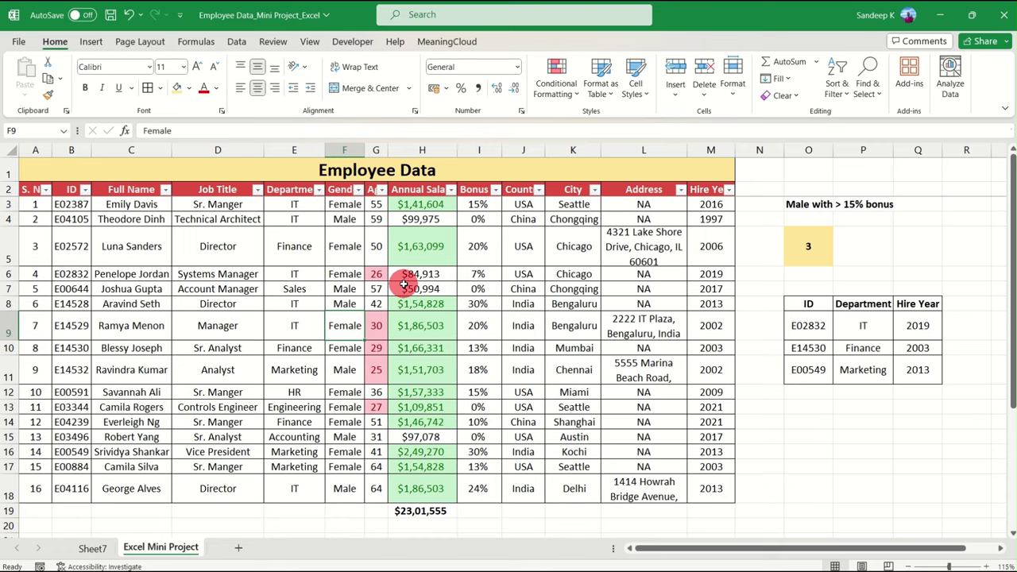
- Open the exported PDF Version_Mini Project file from the desktop in Adobe Acrobat and check the Employee Data page
{"action": "key", "text": "super+d"}
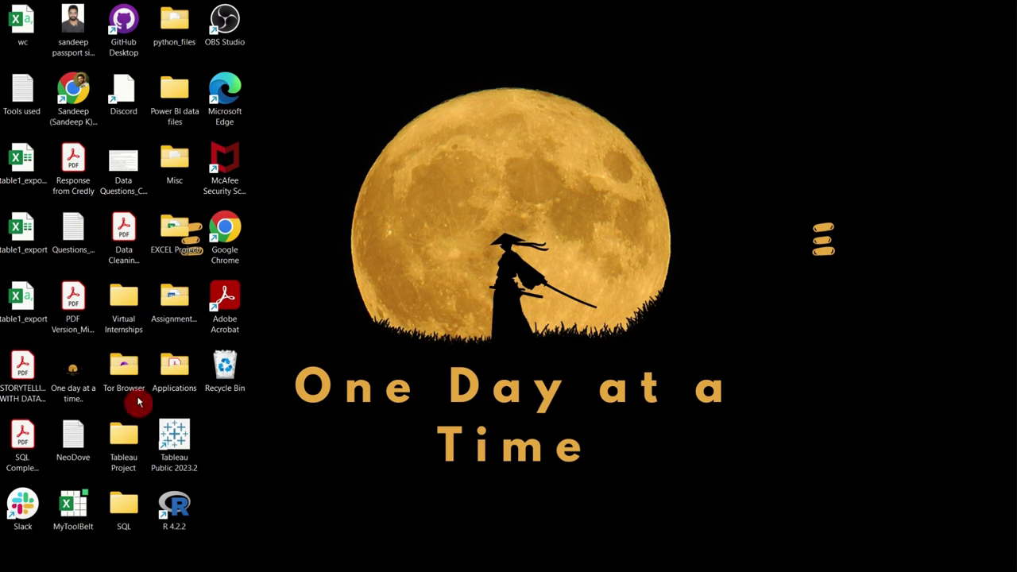
{"action": "double_click", "coordinate": [68, 296]}
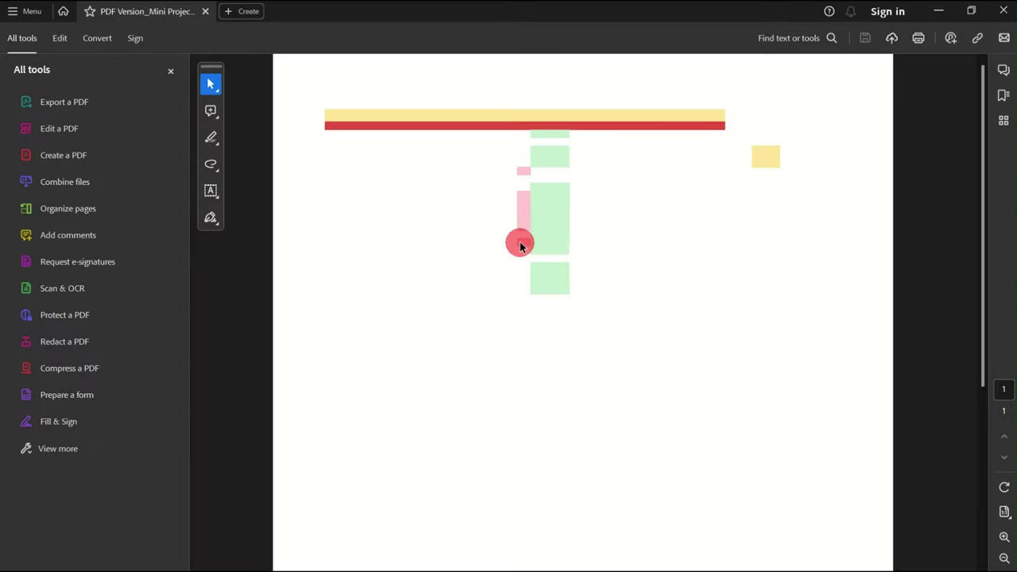
{"action": "scroll", "coordinate": [517, 221], "scroll_direction": "up", "scroll_amount": 3}
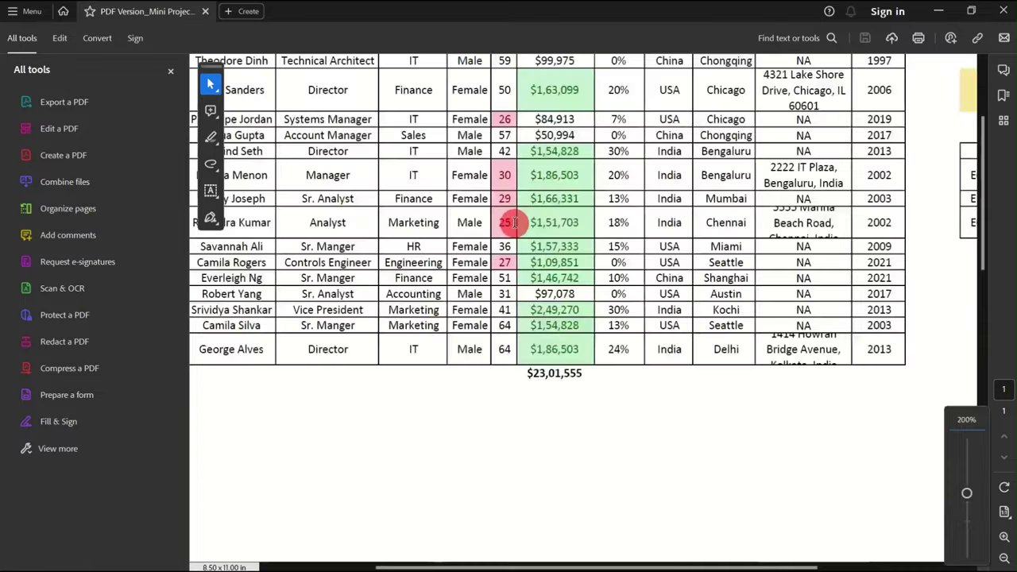
{"action": "scroll", "coordinate": [515, 223], "scroll_direction": "down", "scroll_amount": 3}
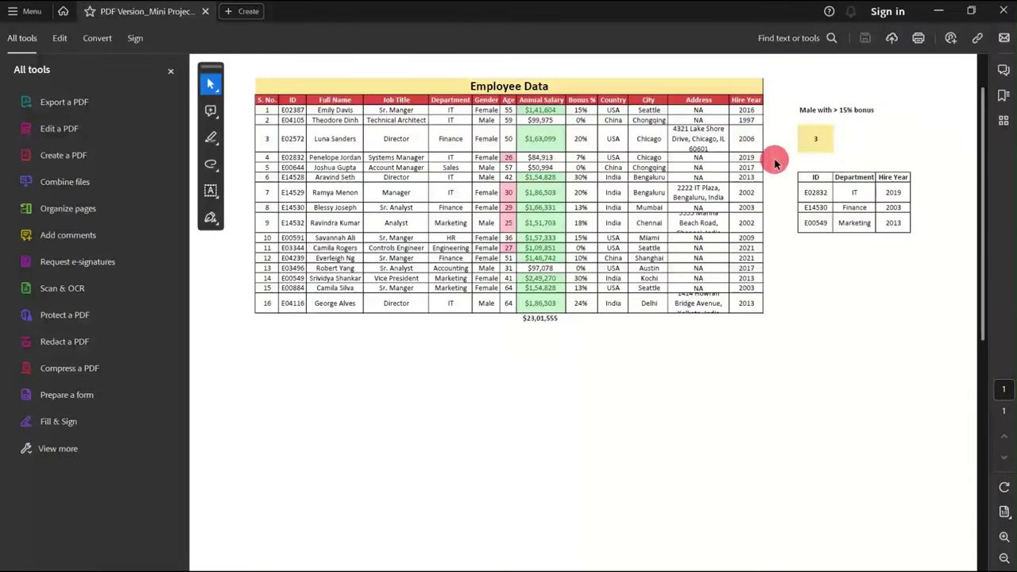
{"action": "scroll", "coordinate": [775, 162], "scroll_direction": "up", "scroll_amount": 1}
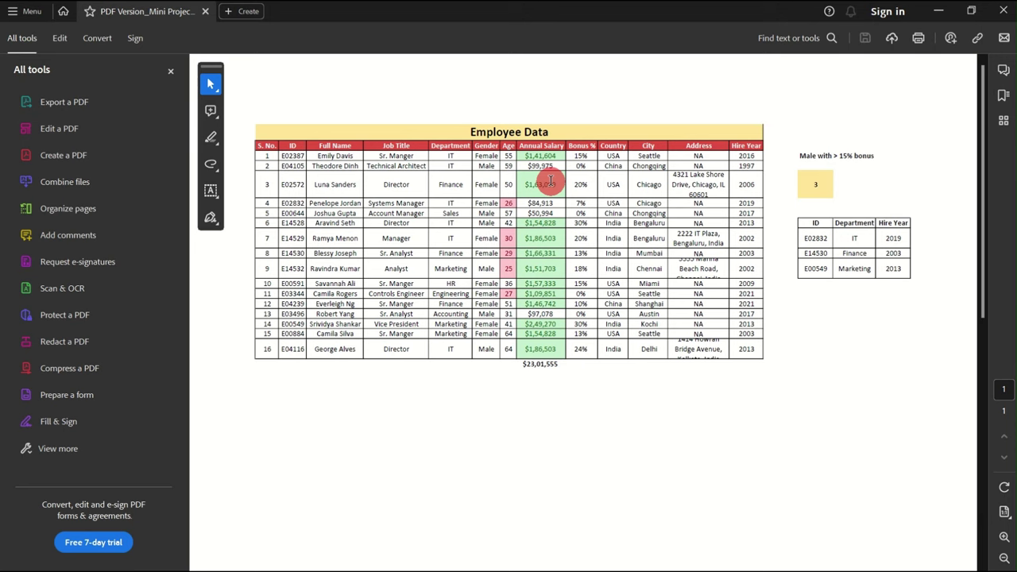
- Switch to PowerPoint, show the Q. 11 to 15 task slide as a slide show, and bring up the open windows to switch between
{"action": "key", "text": "alt+Tab"}
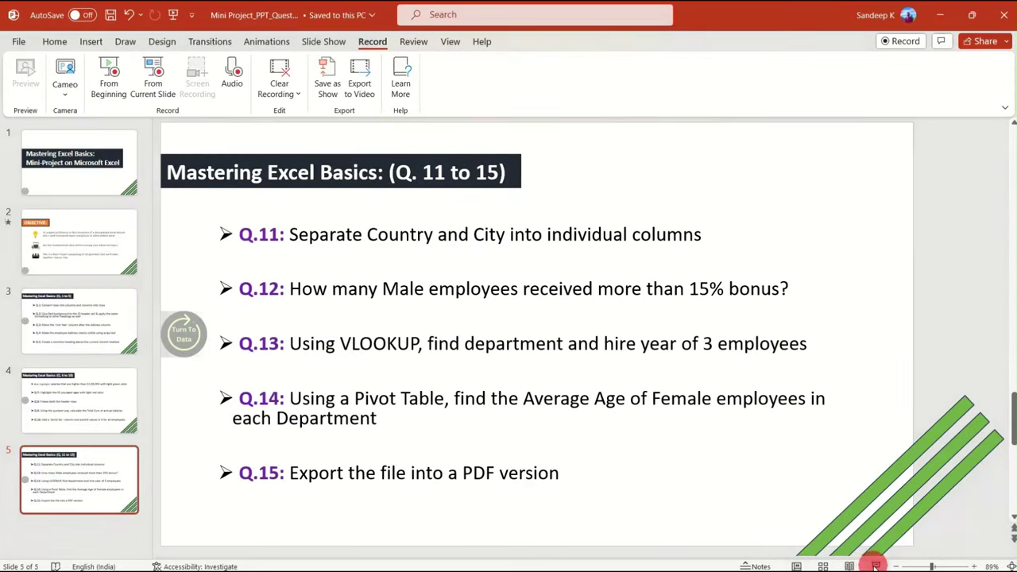
{"action": "left_click", "coordinate": [874, 564]}
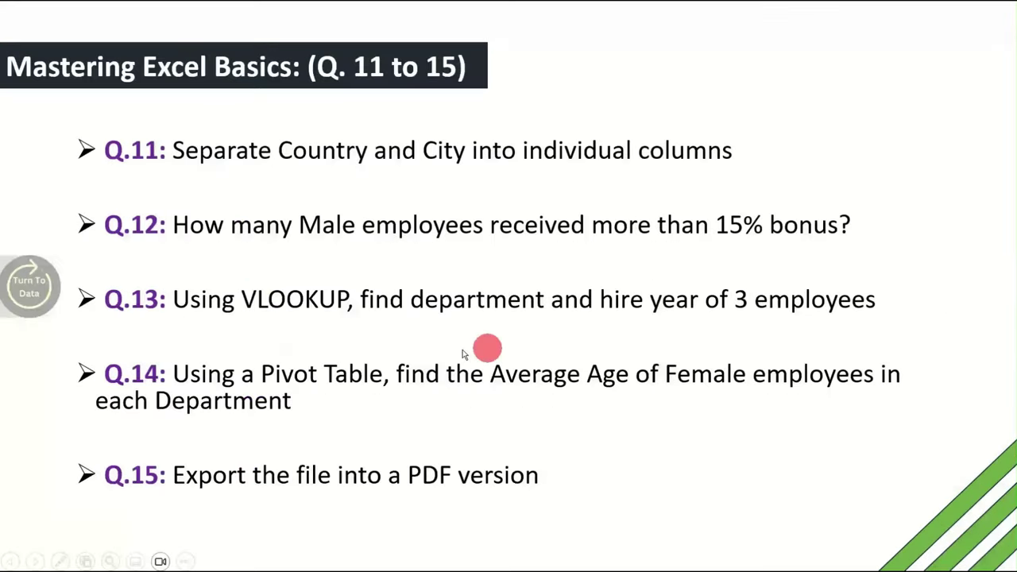
{"action": "key", "text": "alt+Tab"}
{"action": "key", "text": "alt+Tab"}
{"action": "key", "text": "alt+Tab"}
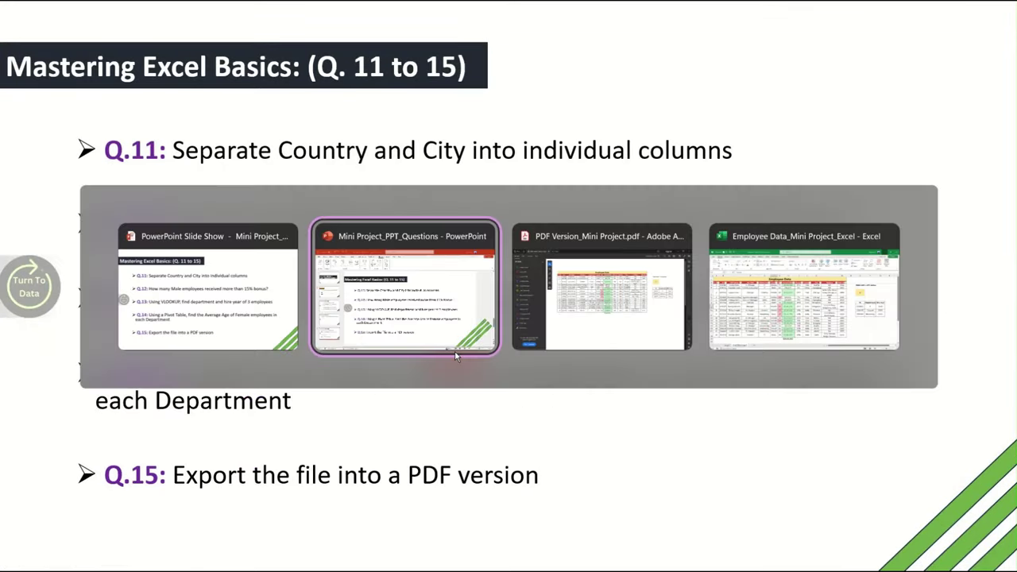